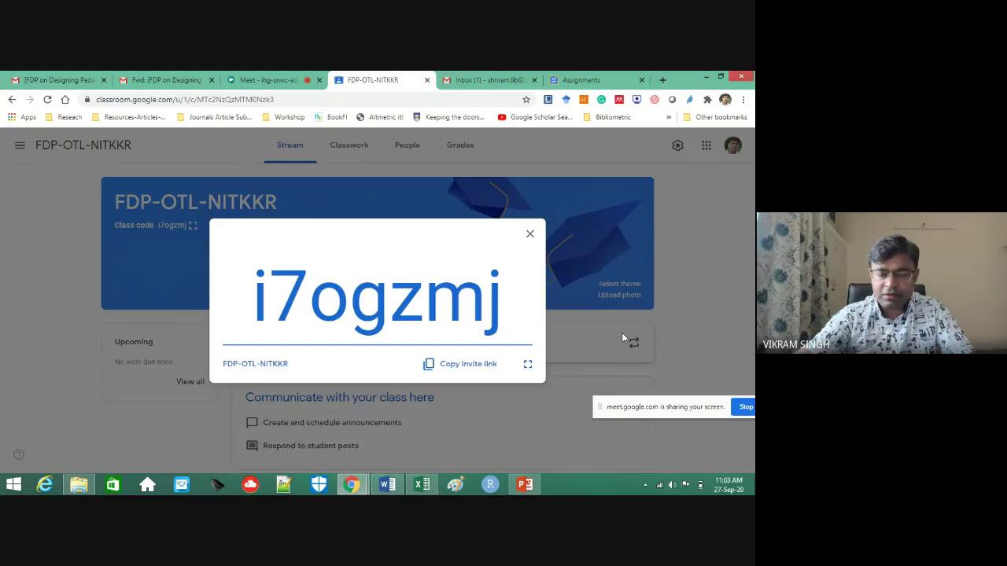
Close the enlarged class code and review the class's teacher and student lists, returning to the class stream.
{"action": "left_click", "coordinate": [532, 235]}
{"action": "left_click", "coordinate": [415, 151]}
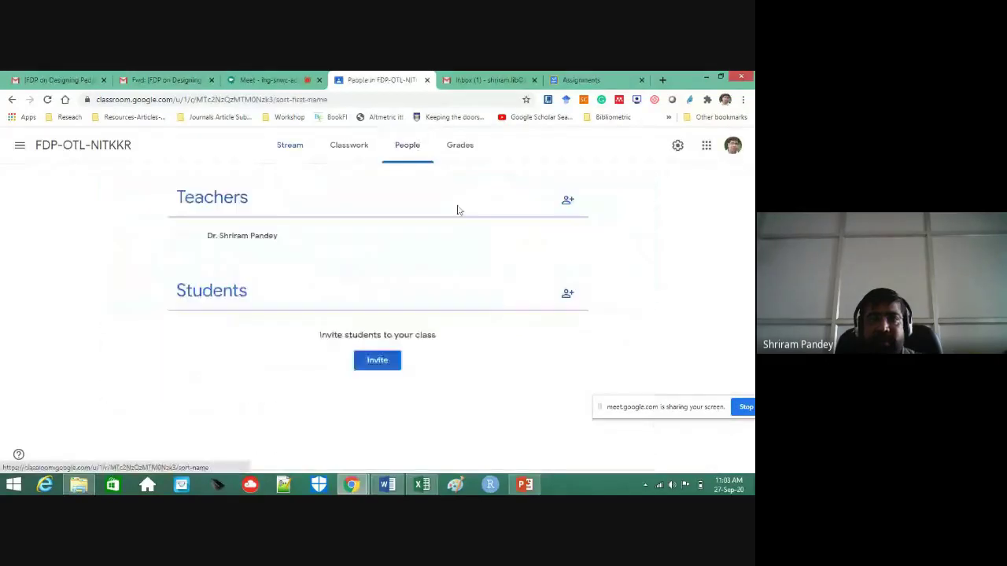
{"action": "left_click", "coordinate": [292, 148]}
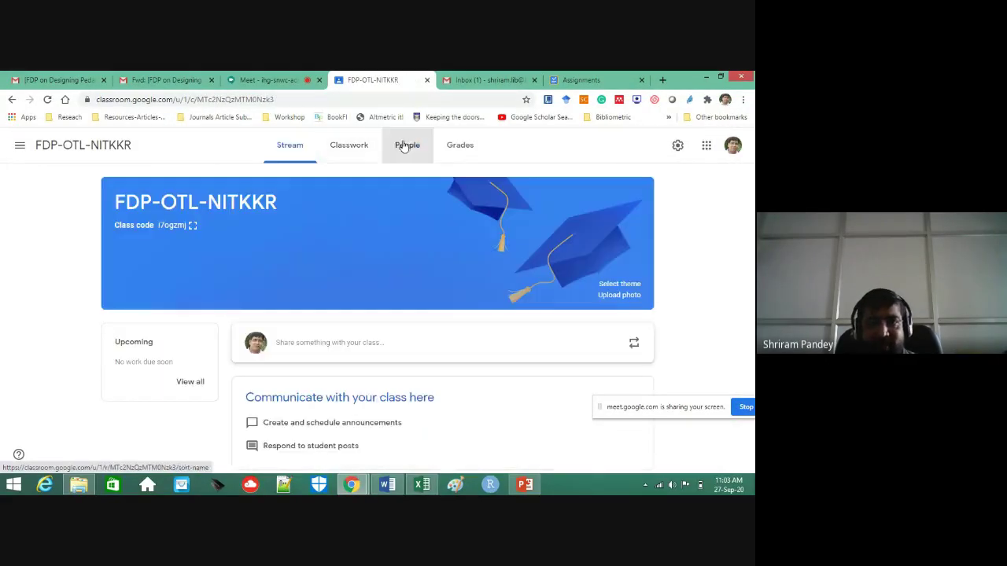
{"action": "left_click", "coordinate": [404, 147]}
{"action": "left_click", "coordinate": [266, 152]}
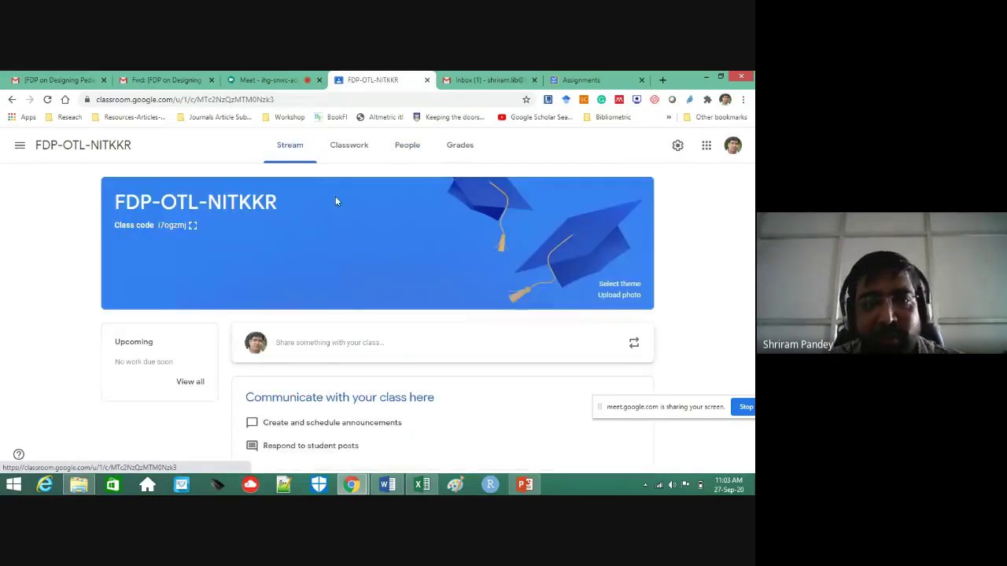
{"action": "left_click", "coordinate": [400, 148]}
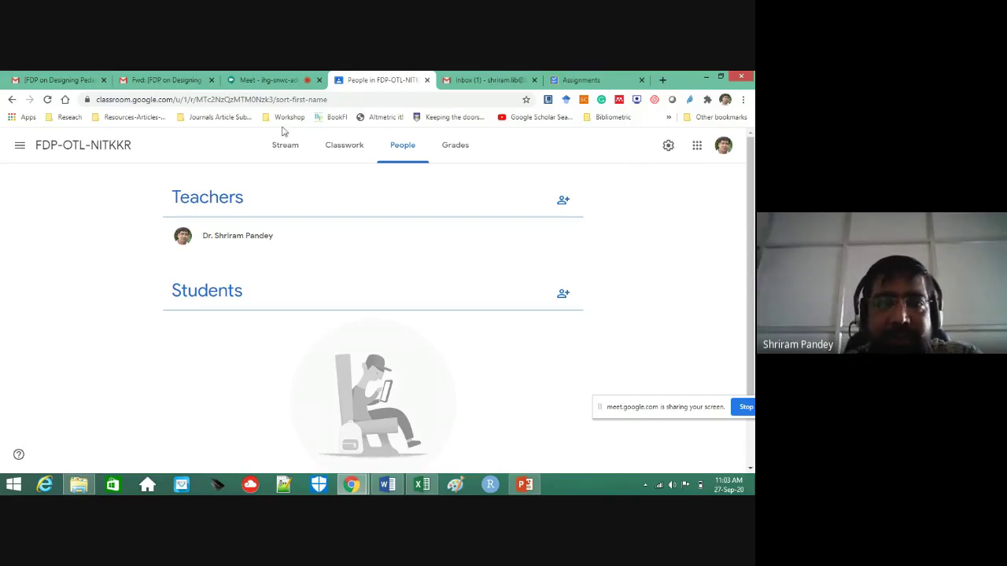
{"action": "left_click", "coordinate": [274, 149]}
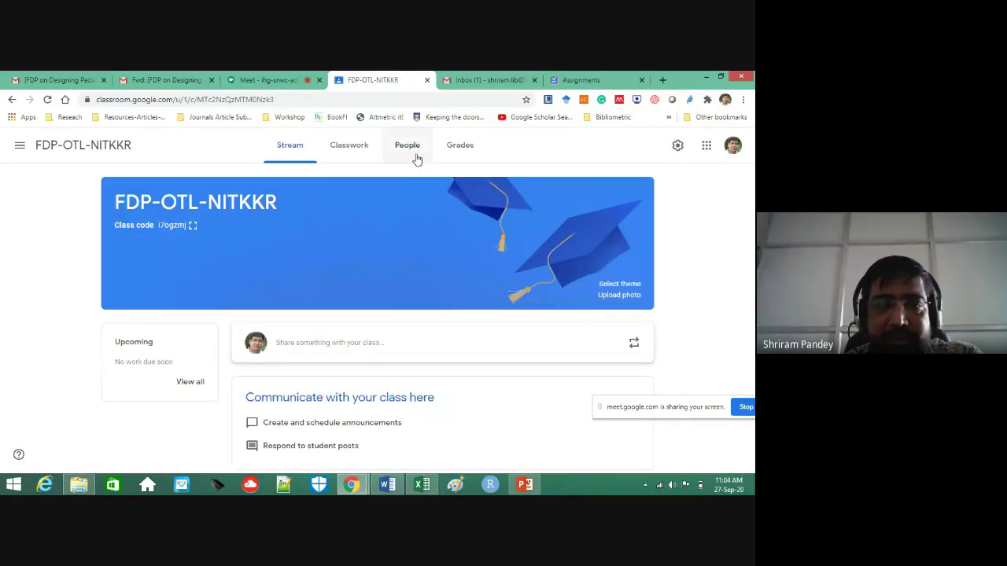
{"action": "left_click", "coordinate": [415, 156]}
{"action": "left_click", "coordinate": [287, 150]}
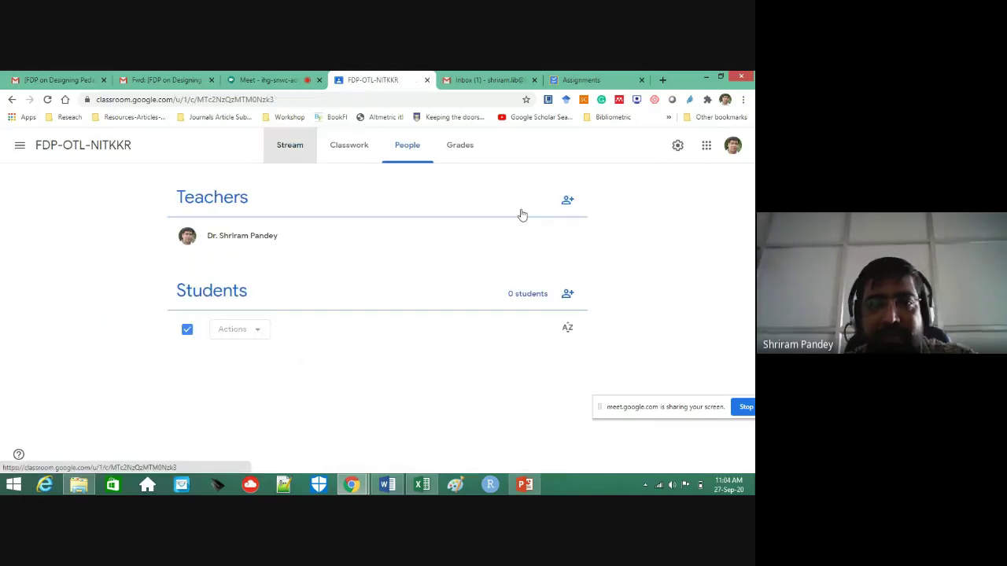
Display the class code enlarged for participants, and close it again.
{"action": "left_click", "coordinate": [193, 226]}
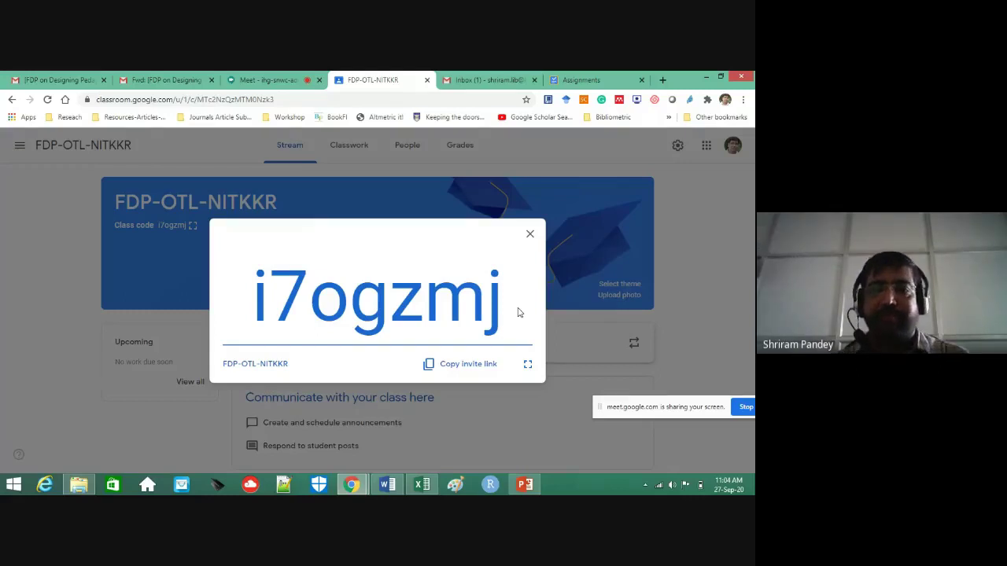
{"action": "left_click", "coordinate": [532, 234]}
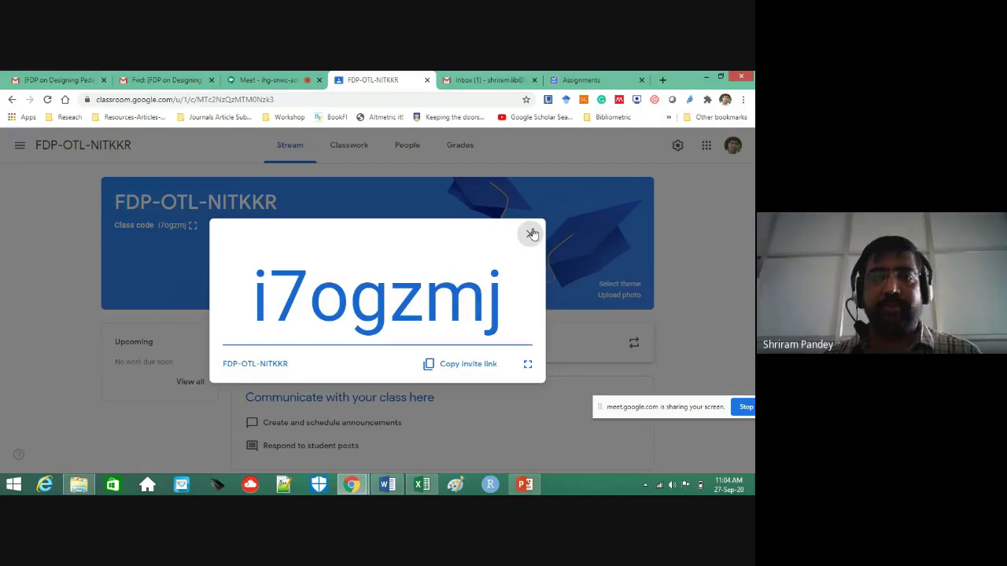
{"action": "left_click", "coordinate": [532, 234]}
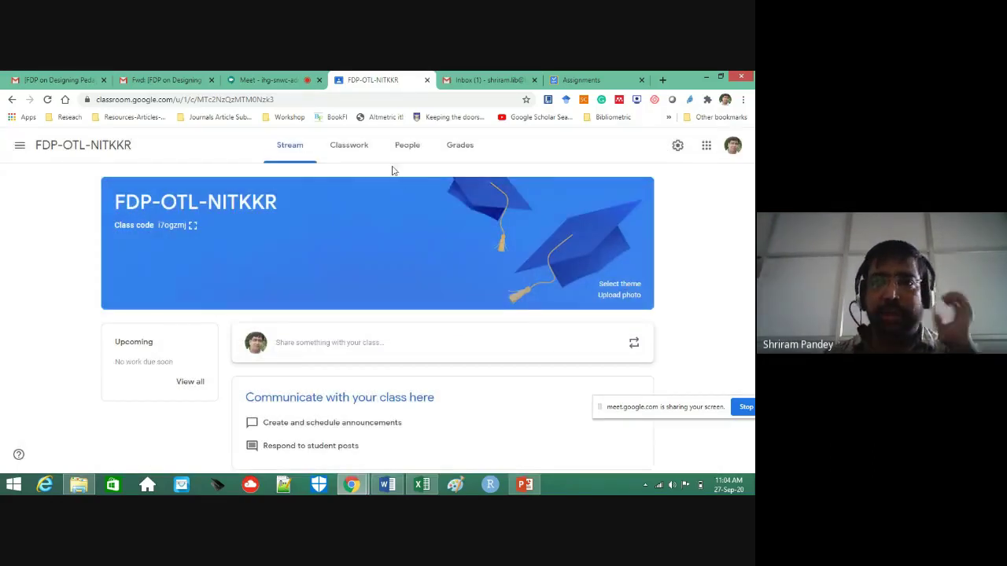
Create a new classwork assignment in FDP-OTL-NITKKR with the title "BTP-Assignment".
{"action": "left_click", "coordinate": [361, 155]}
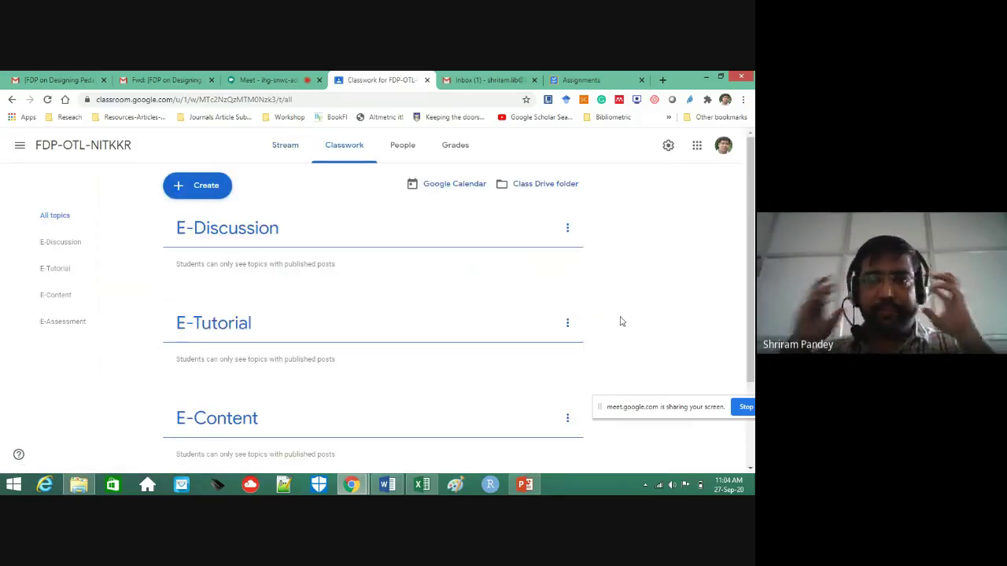
{"action": "left_click", "coordinate": [200, 189]}
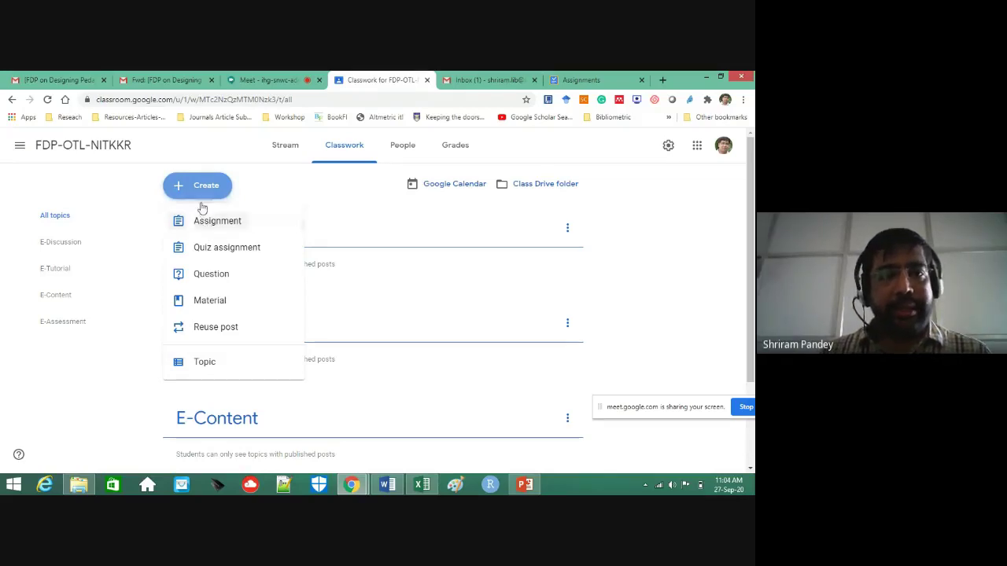
{"action": "left_click", "coordinate": [206, 232]}
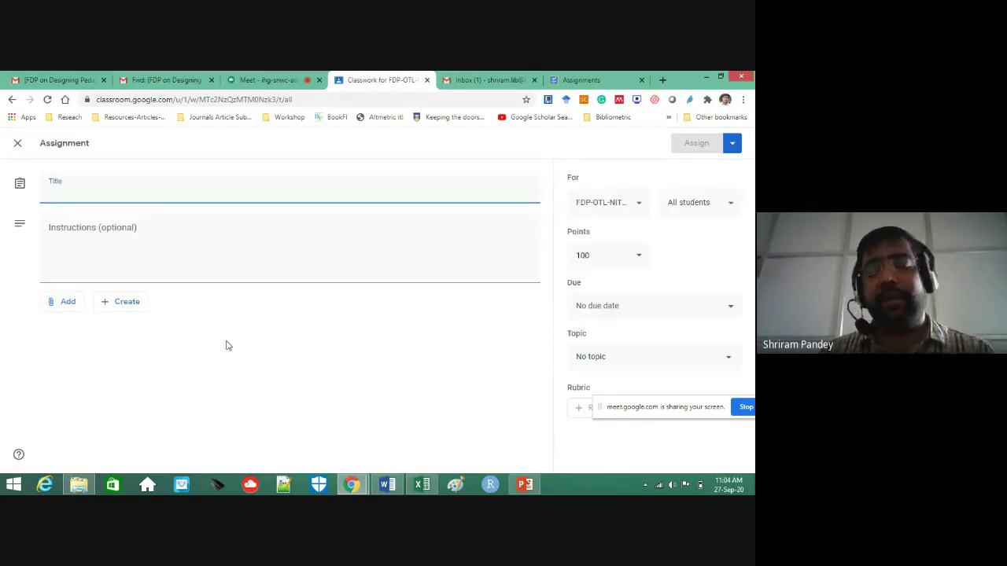
{"action": "type", "text": "BTP"}
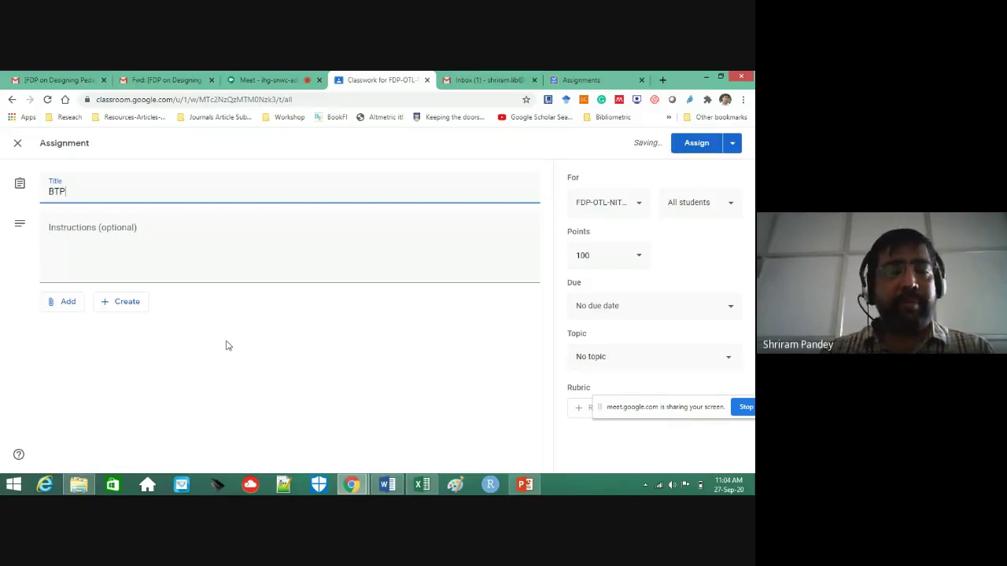
{"action": "type", "text": "-"}
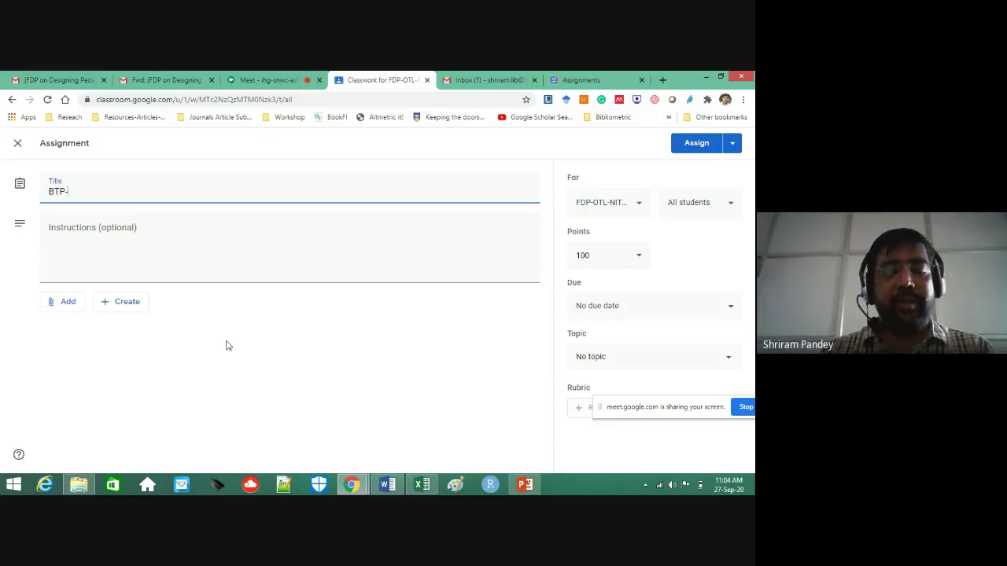
{"action": "type", "text": "A"}
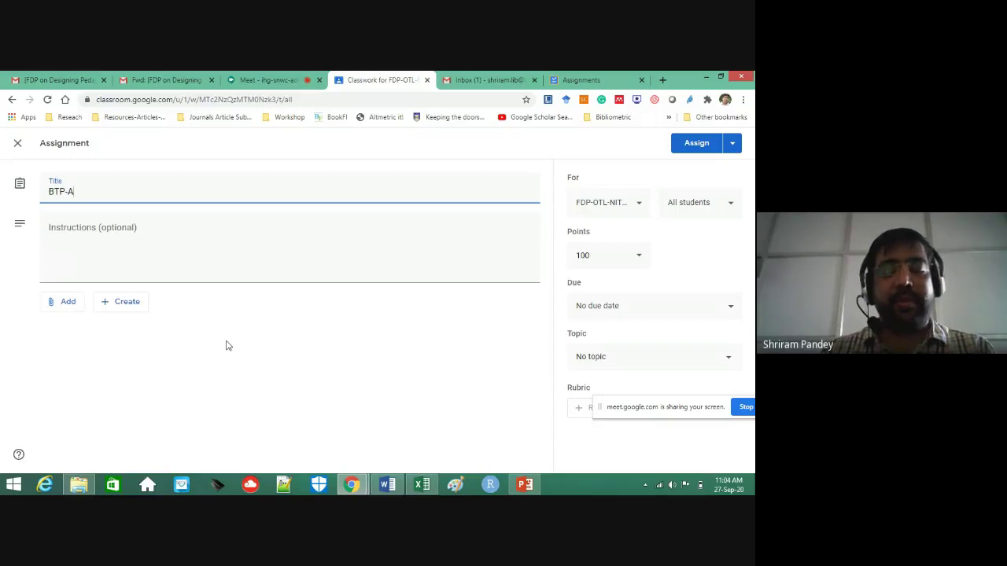
{"action": "type", "text": "ssignment"}
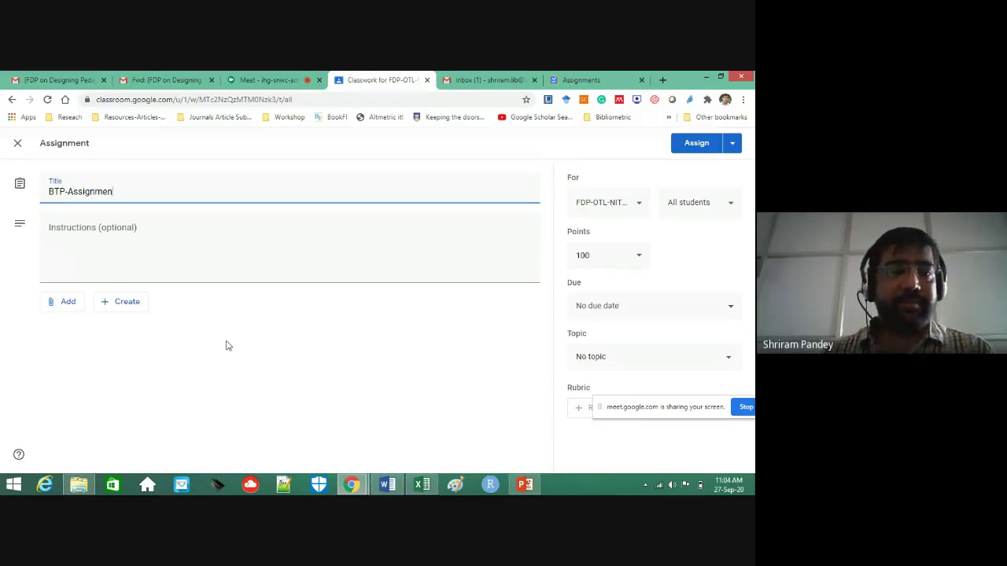
Enter the assignment instructions "Dear Students," and, on a new line, "This is rubric based assignment for your BTP Report.".
{"action": "left_click", "coordinate": [201, 241]}
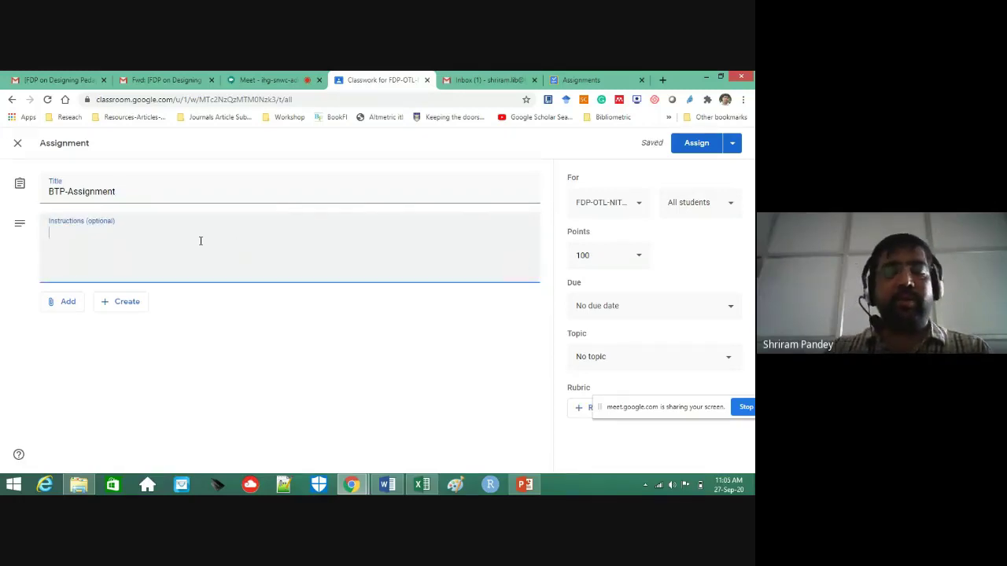
{"action": "type", "text": "Dear Stu"}
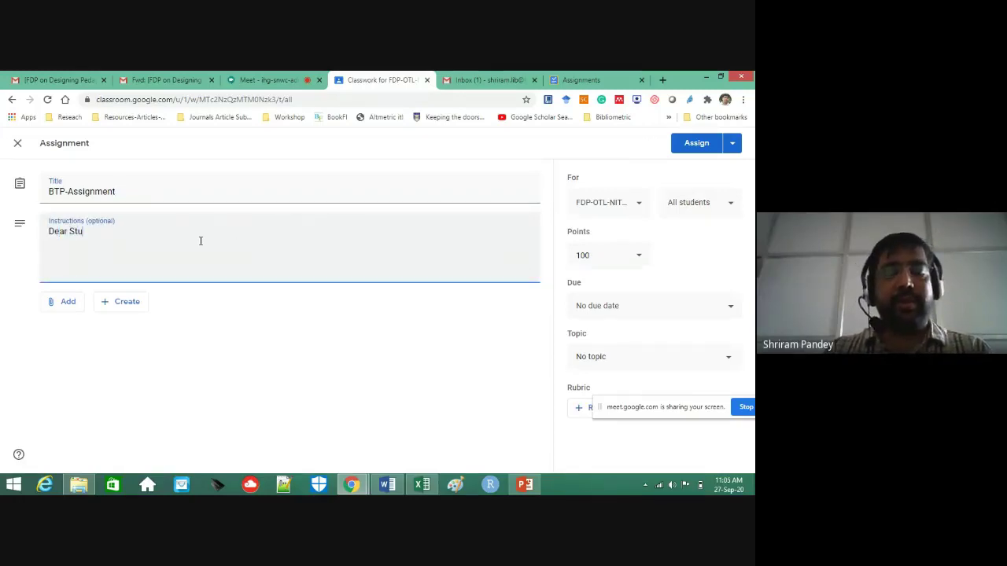
{"action": "type", "text": "dents,"}
{"action": "key", "text": "Return"}
{"action": "type", "text": "This is ru"}
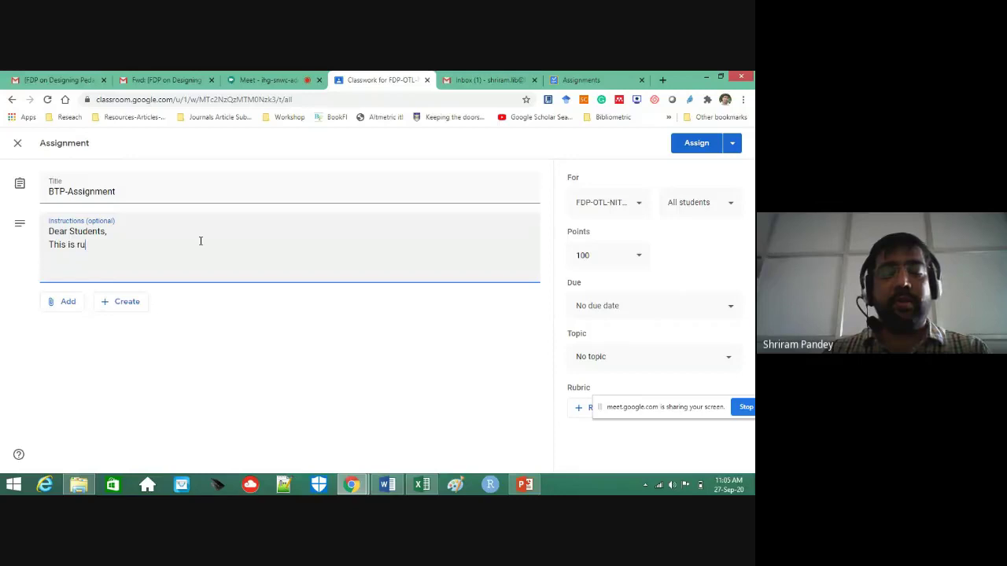
{"action": "type", "text": "bric base"}
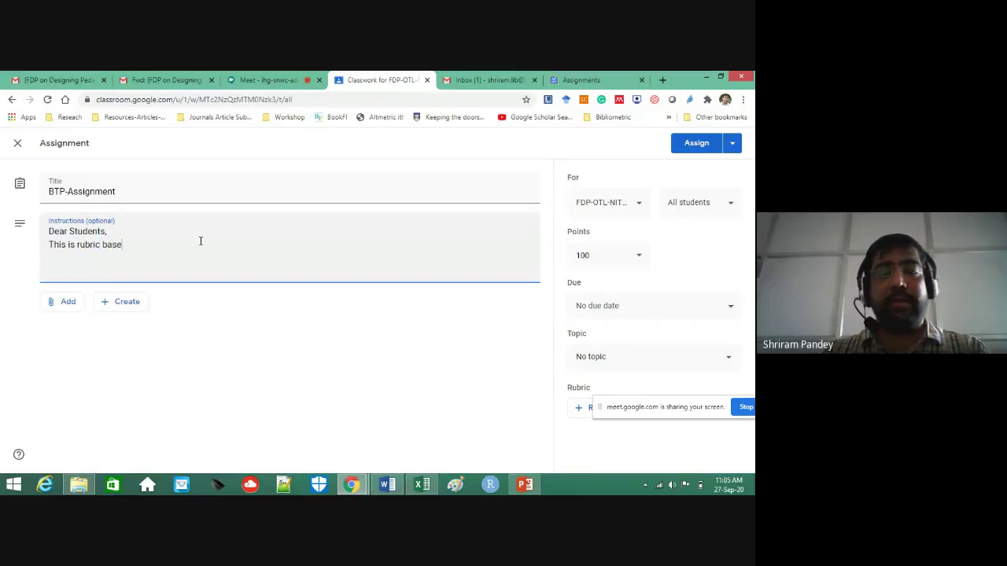
{"action": "type", "text": "d ass"}
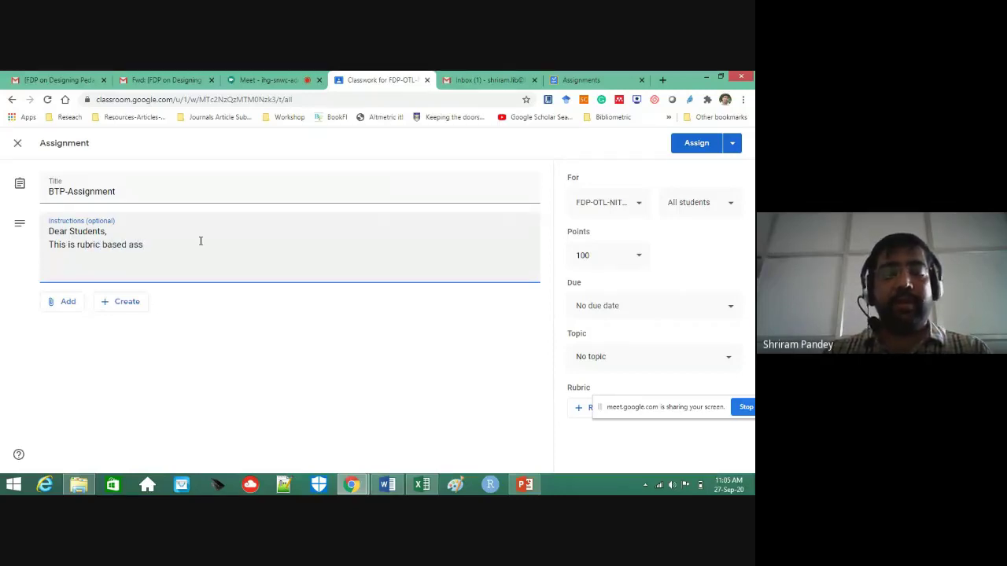
{"action": "type", "text": "ignment fo"}
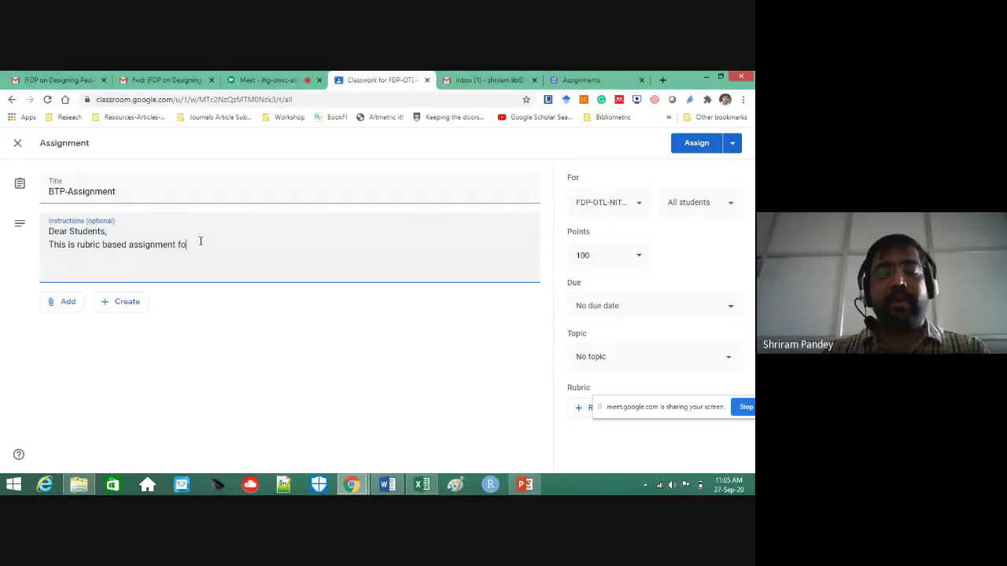
{"action": "type", "text": "r your B"}
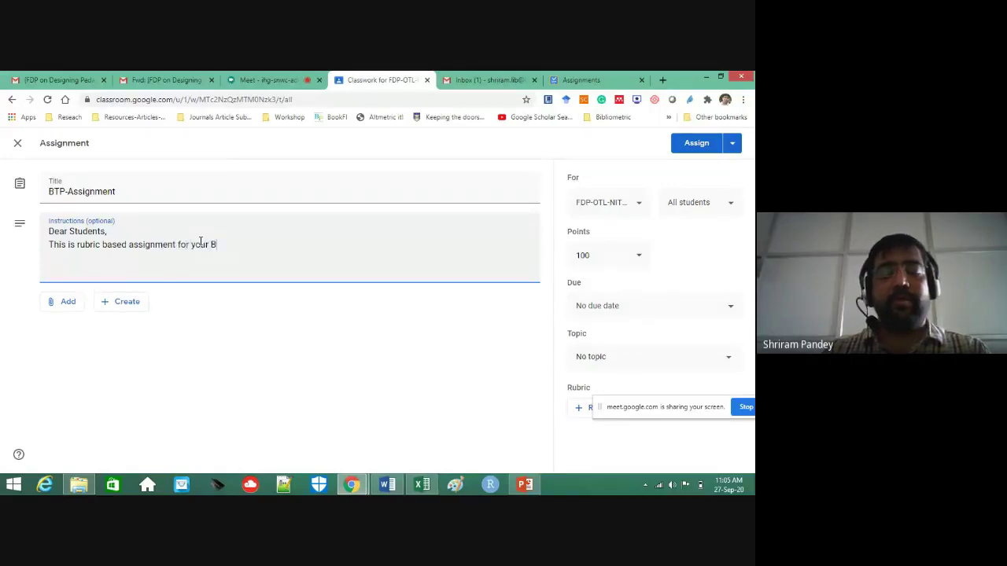
{"action": "type", "text": "TP Re"}
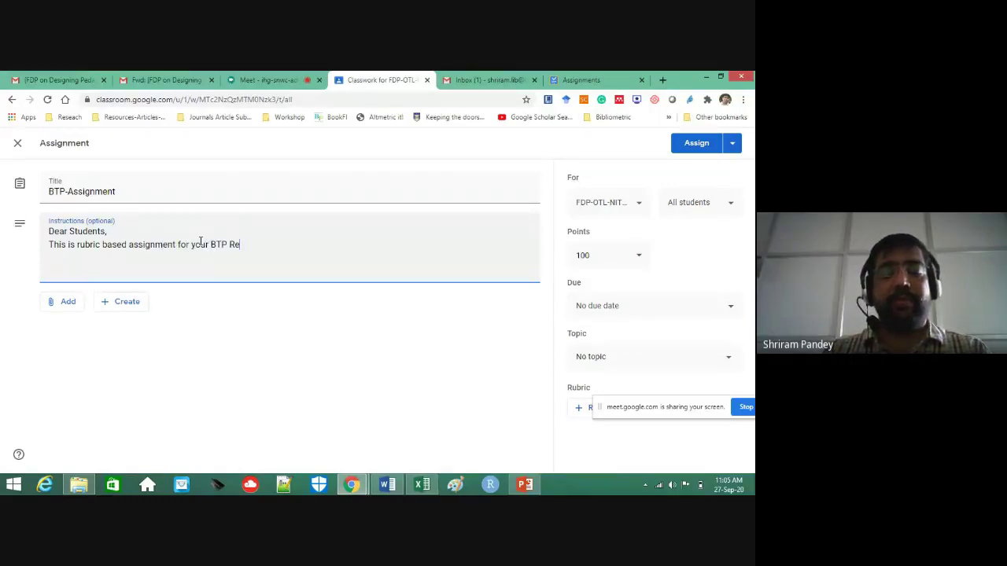
{"action": "type", "text": "port"}
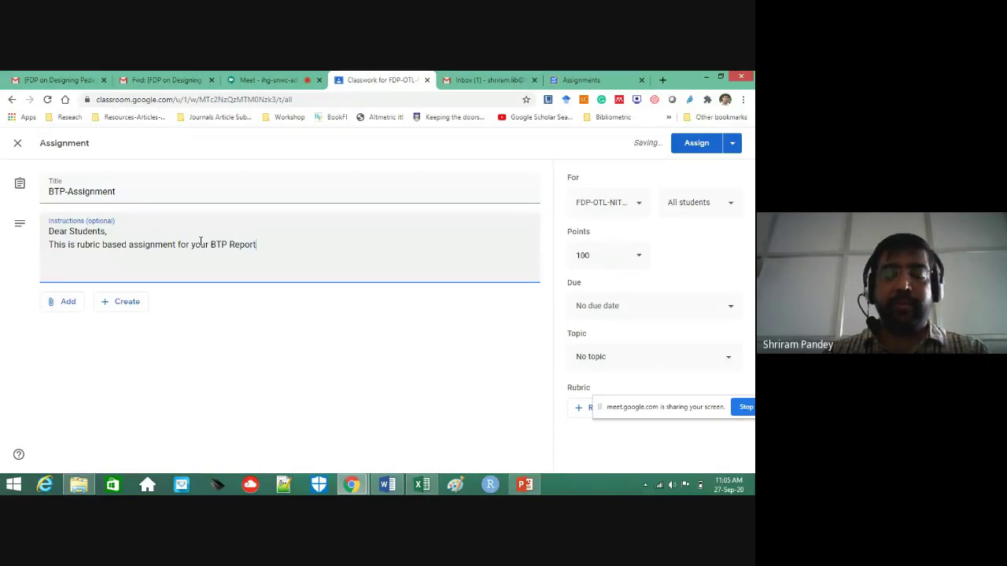
{"action": "type", "text": "."}
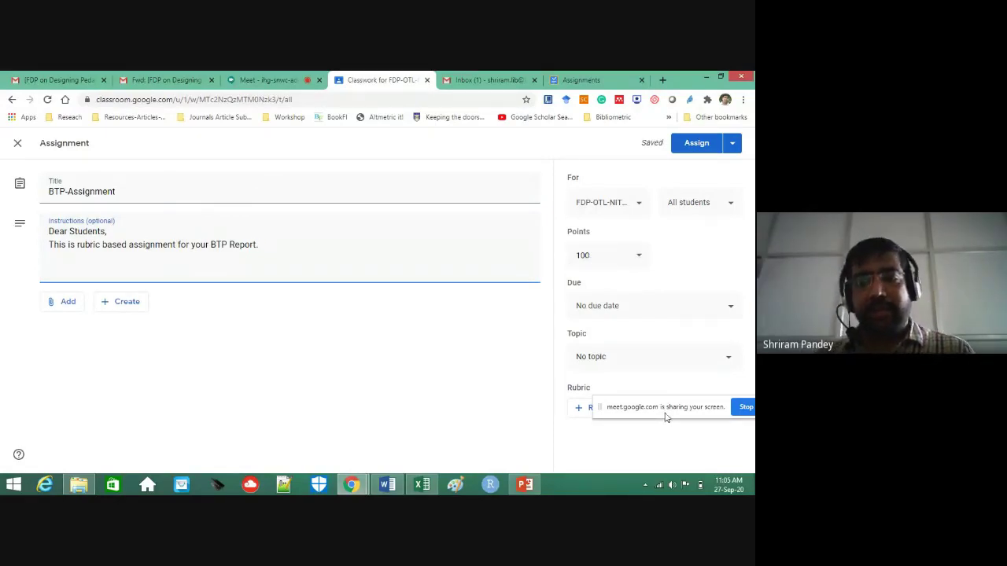
Start creating a new rubric for the assignment, moving the screen-sharing bar out of the way and postponing the device restart.
{"action": "left_click_drag", "start_coordinate": [665, 417], "coordinate": [687, 453]}
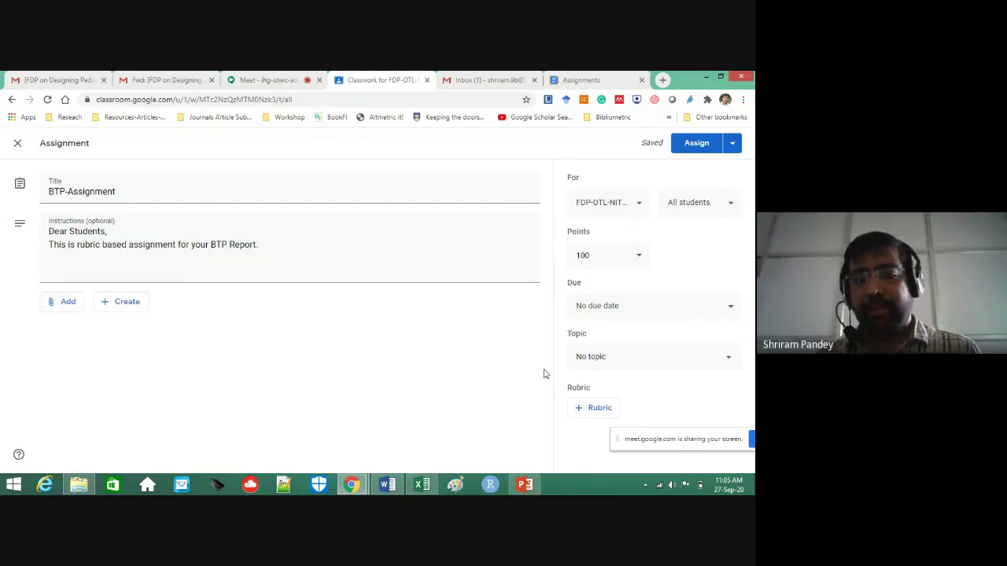
{"action": "left_click", "coordinate": [592, 411]}
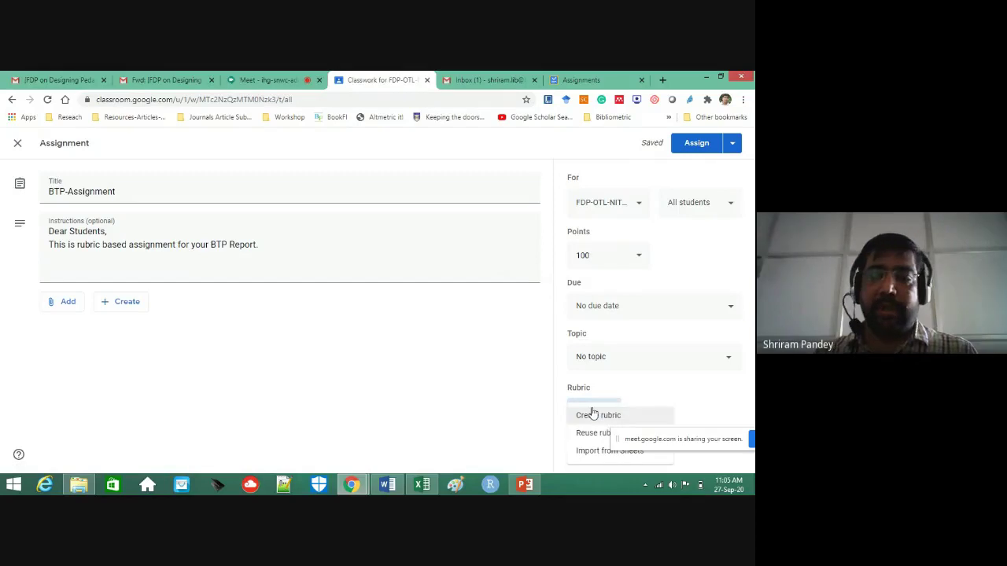
{"action": "left_click_drag", "start_coordinate": [685, 441], "coordinate": [717, 386]}
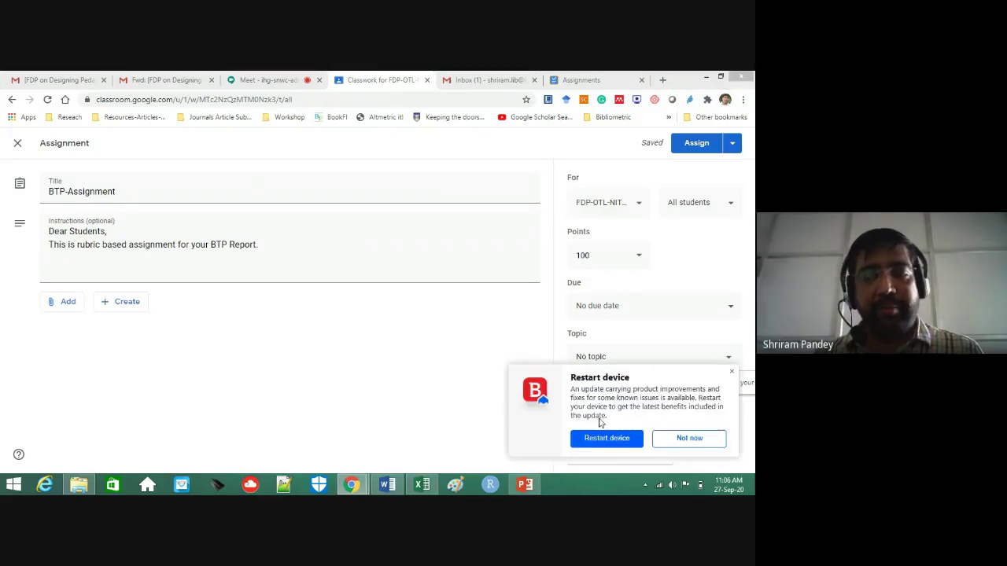
{"action": "left_click", "coordinate": [702, 442]}
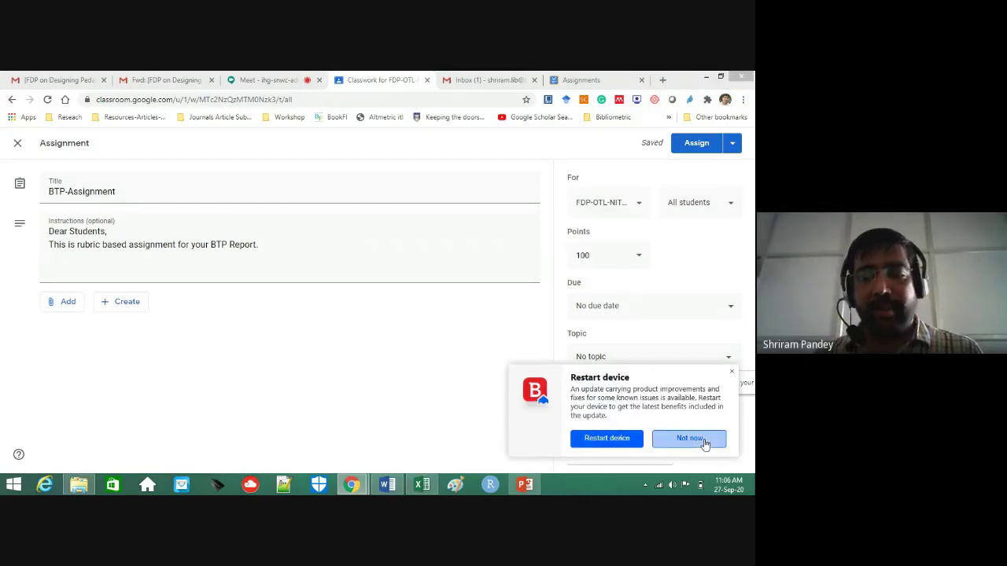
{"action": "left_click", "coordinate": [611, 417]}
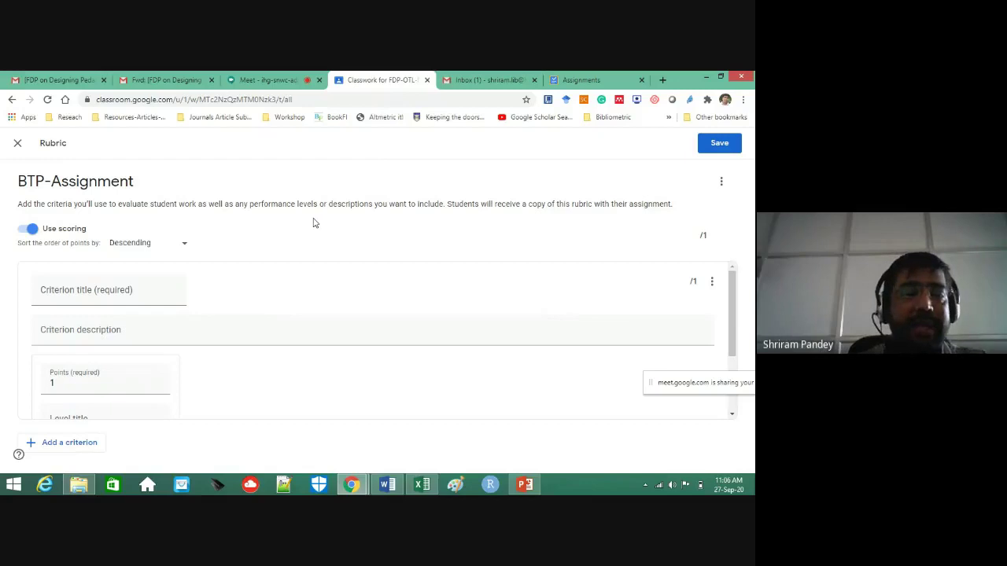
Look over the blank rubric form's criterion and level fields, and switch to the Blank Scoring Rubric Frame Template in Word.
{"action": "scroll", "coordinate": [246, 330], "scroll_direction": "down", "scroll_amount": 2}
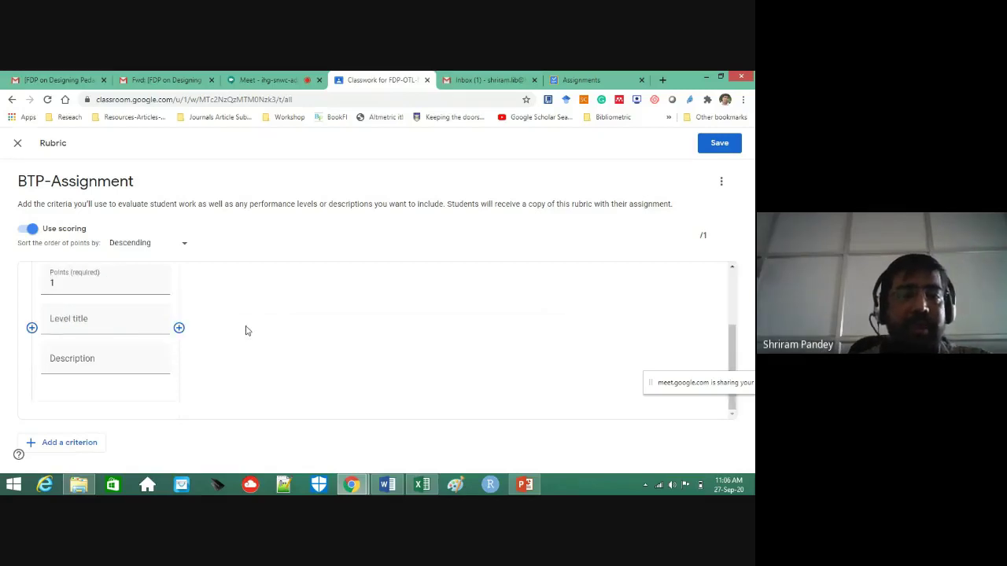
{"action": "scroll", "coordinate": [246, 330], "scroll_direction": "up", "scroll_amount": 2}
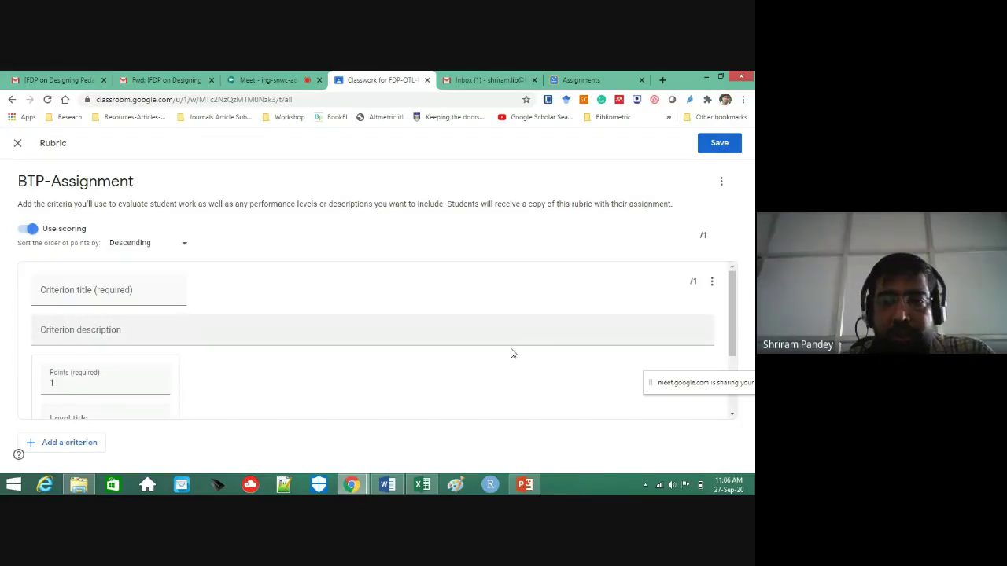
{"action": "left_click_drag", "start_coordinate": [708, 387], "coordinate": [654, 450]}
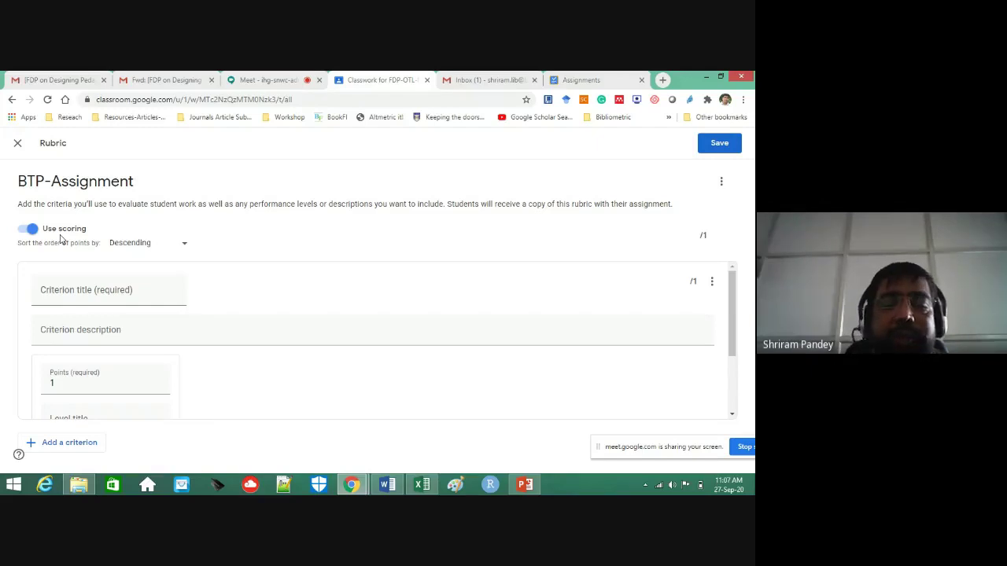
{"action": "left_click", "coordinate": [387, 485]}
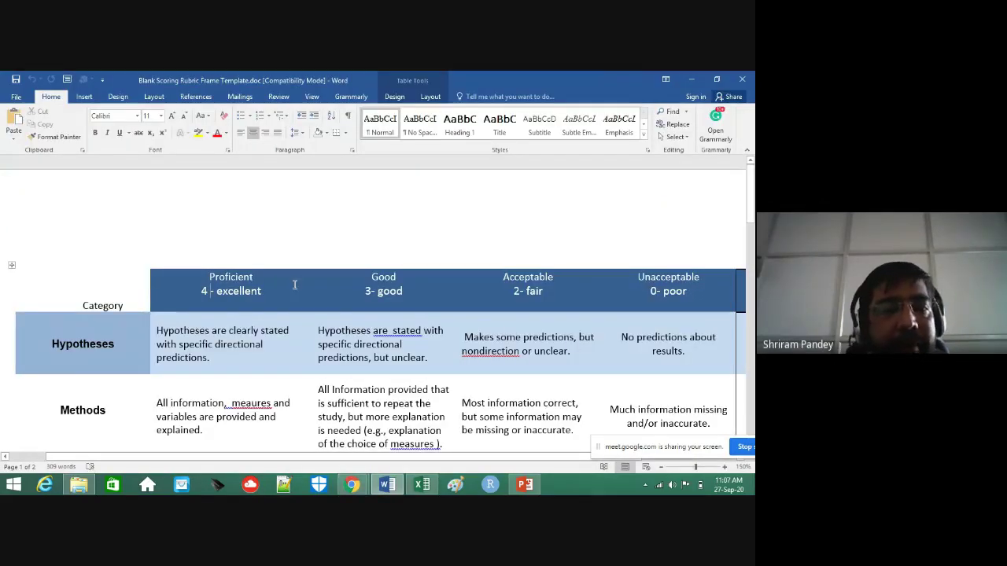
Examine the scoring-level headings in the Word template, and switch back to the Classroom rubric to check its Use scoring option.
{"action": "left_click_drag", "start_coordinate": [207, 278], "coordinate": [253, 277]}
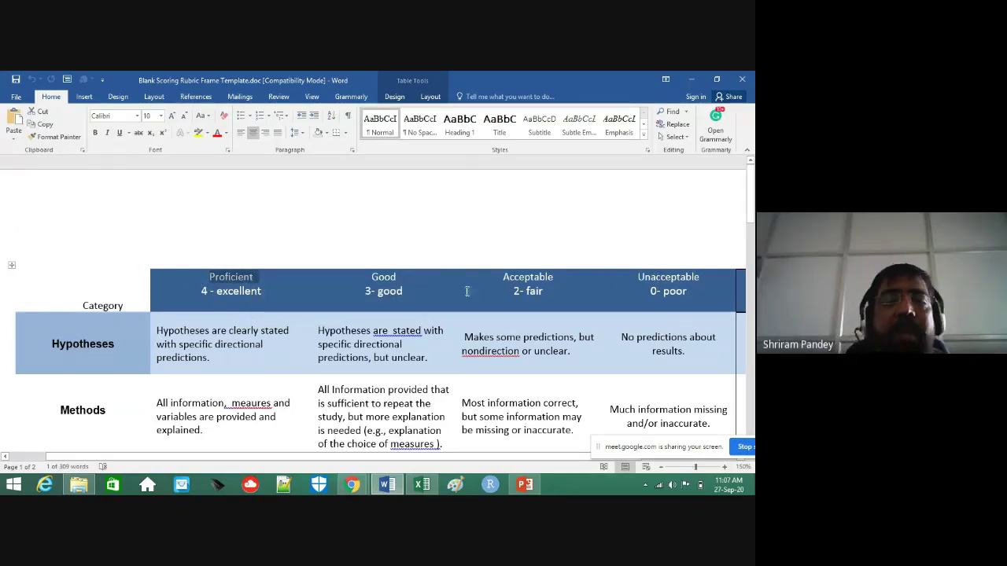
{"action": "left_click", "coordinate": [272, 288]}
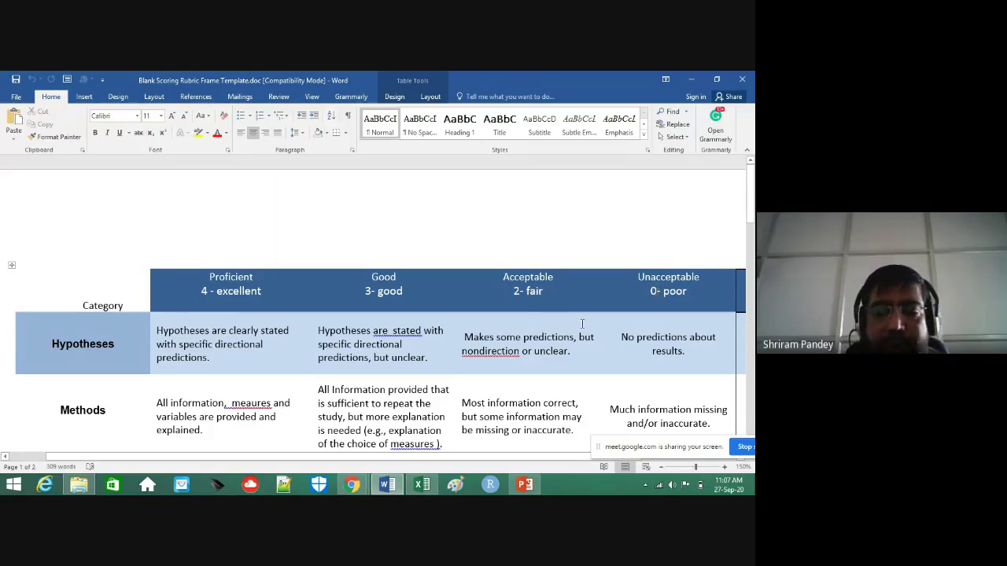
{"action": "mouse_move", "coordinate": [354, 489]}
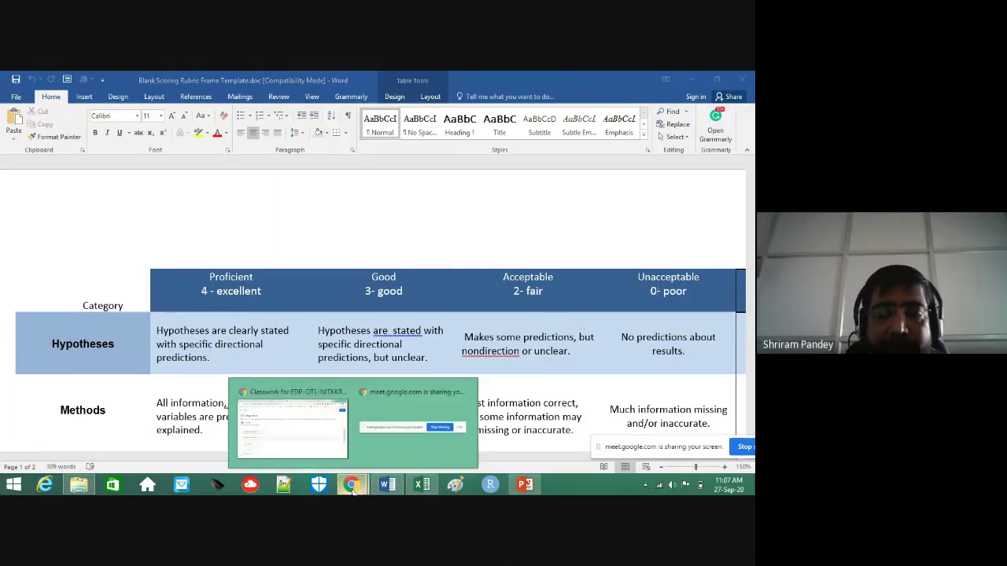
{"action": "left_click", "coordinate": [326, 440]}
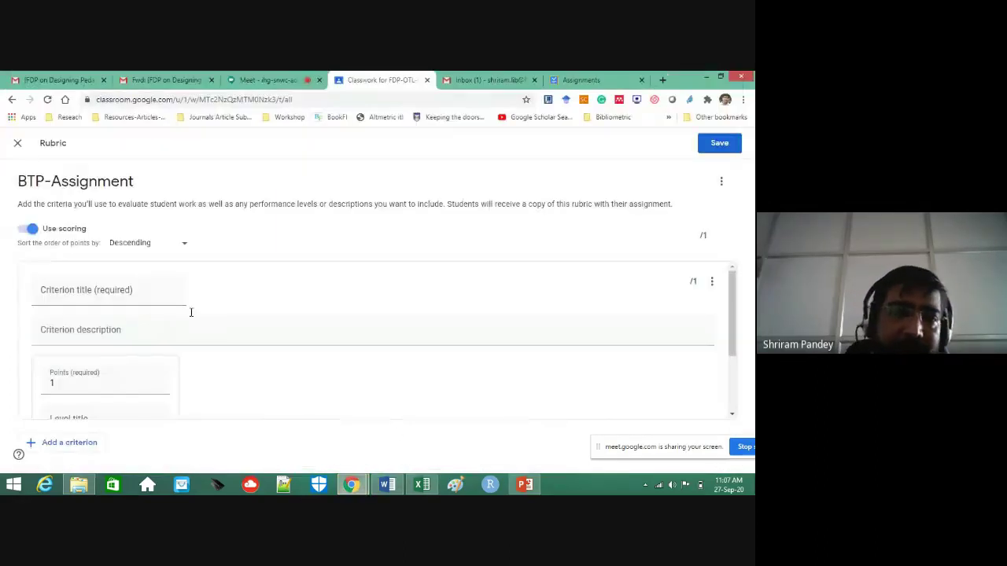
{"action": "left_click", "coordinate": [24, 230]}
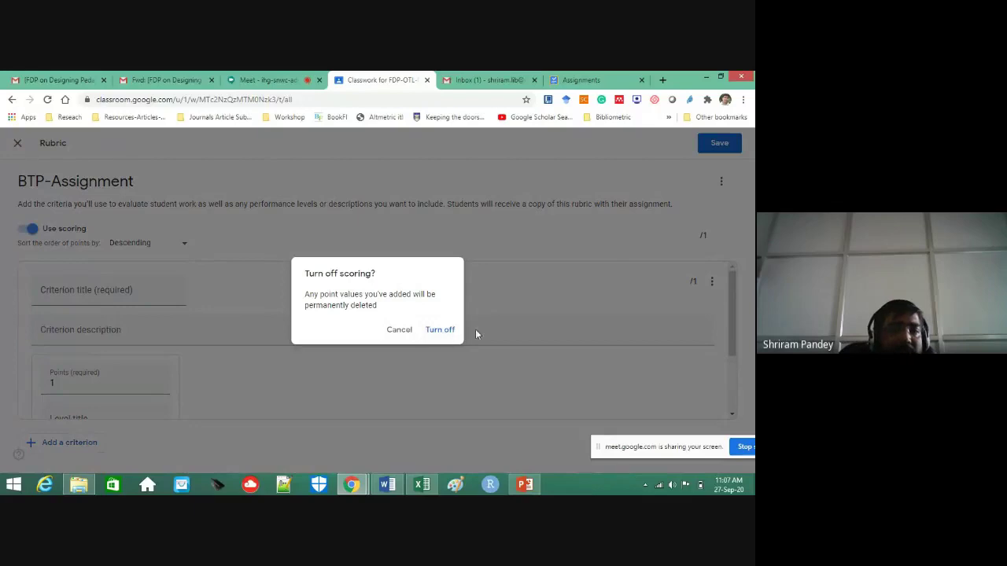
{"action": "left_click", "coordinate": [403, 332]}
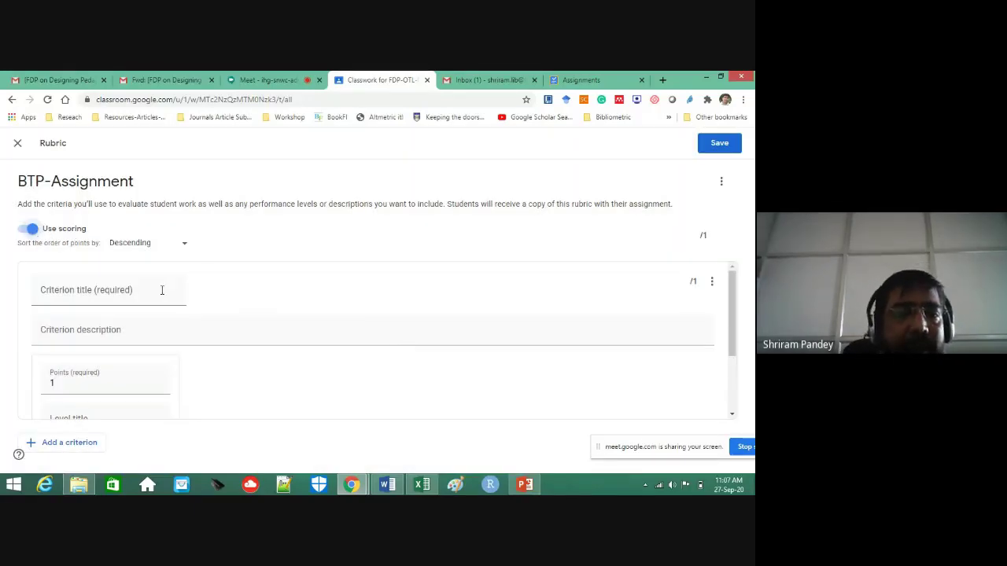
Copy the category name "Hypotheses" from the Word template and paste it as the criterion title in the Classroom rubric.
{"action": "left_click", "coordinate": [133, 293]}
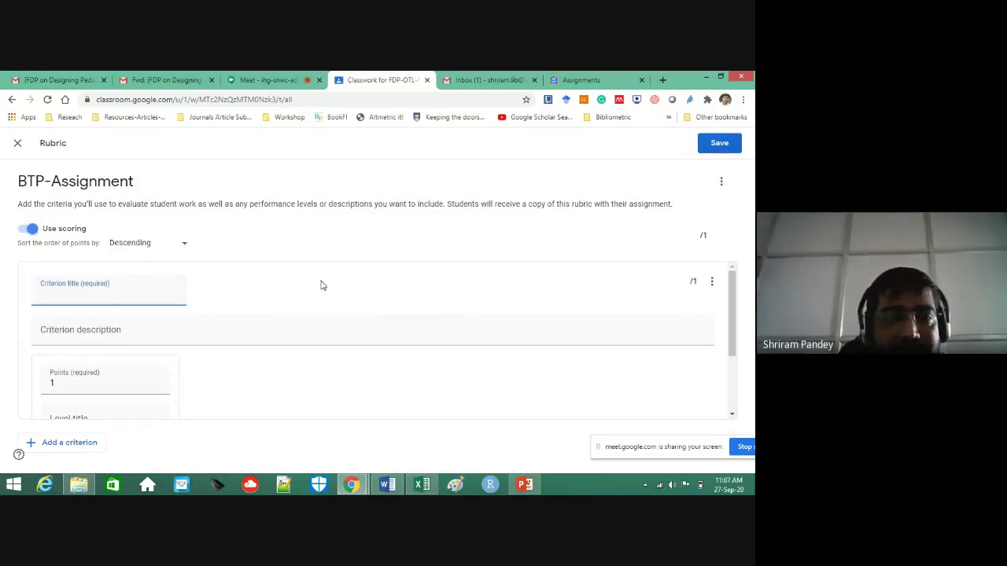
{"action": "left_click", "coordinate": [390, 485]}
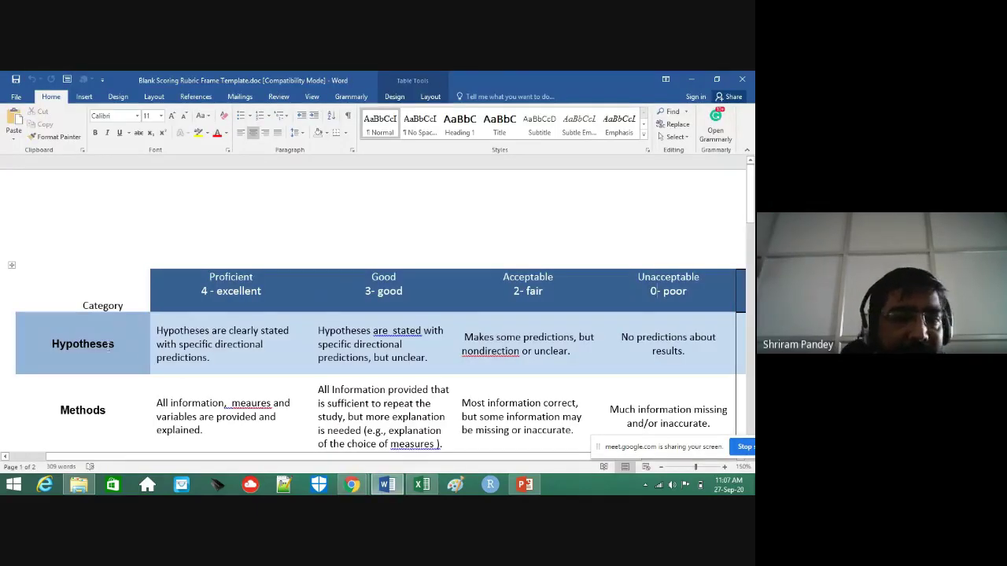
{"action": "double_click", "coordinate": [61, 346]}
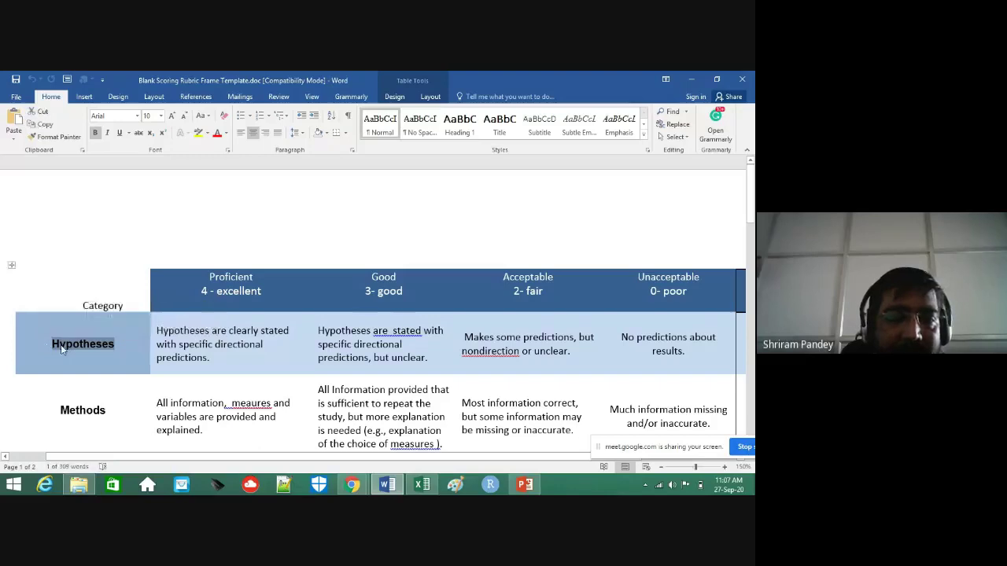
{"action": "right_click", "coordinate": [60, 345]}
{"action": "left_click", "coordinate": [96, 155]}
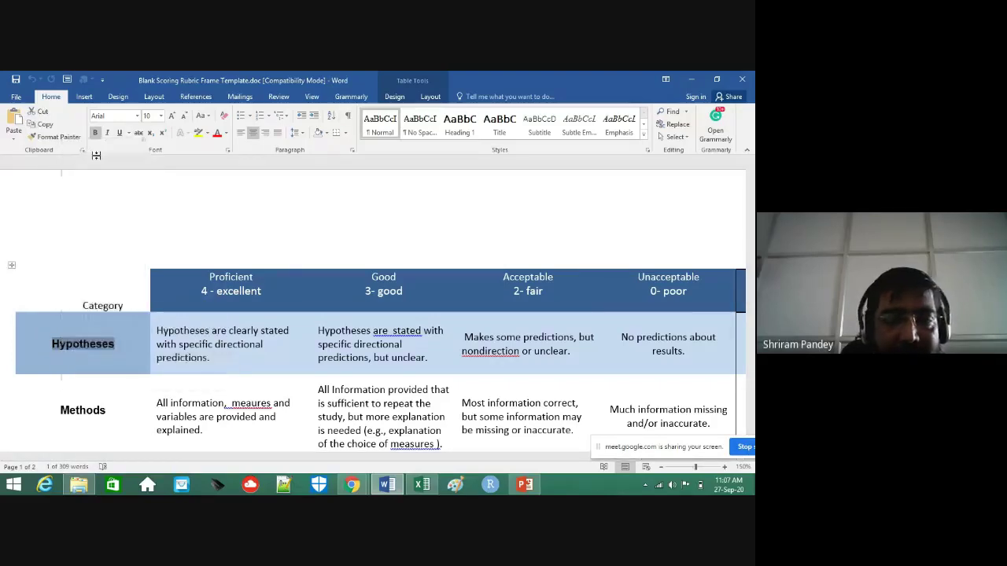
{"action": "left_click", "coordinate": [352, 484]}
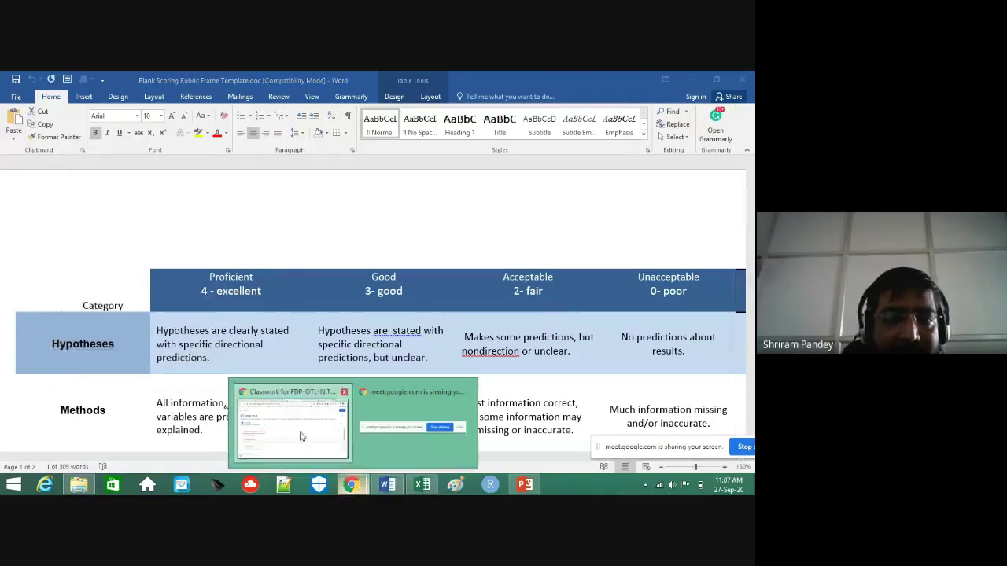
{"action": "left_click", "coordinate": [300, 436]}
{"action": "key", "text": "ctrl+v"}
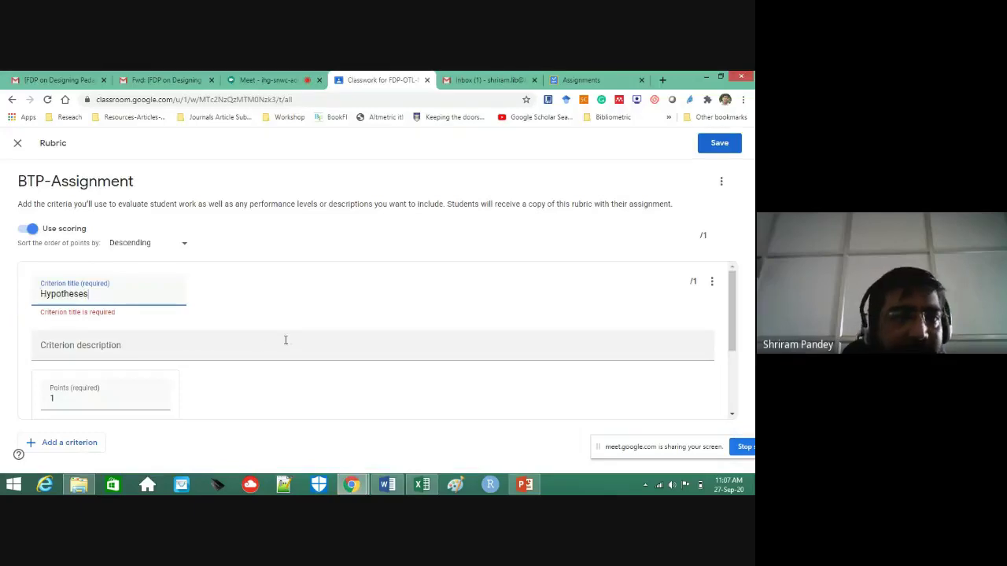
{"action": "left_click", "coordinate": [82, 346]}
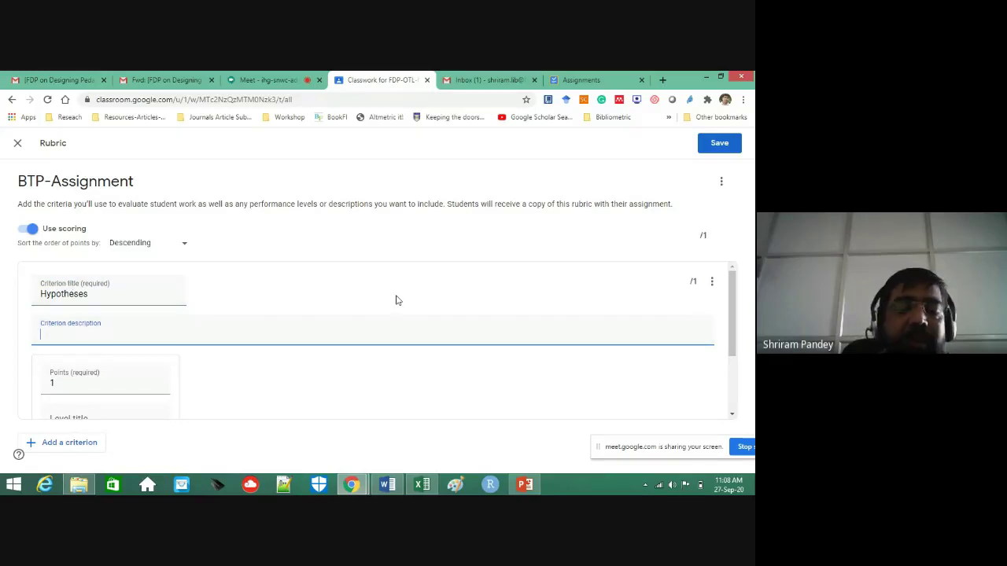
{"action": "type", "text": "Th"}
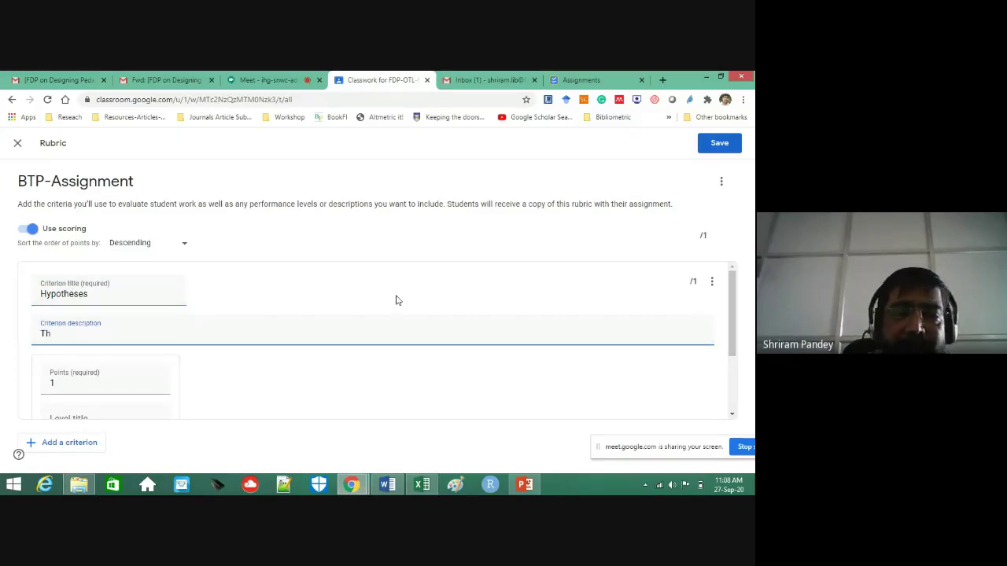
{"action": "key", "text": "BackSpace"}
{"action": "key", "text": "BackSpace"}
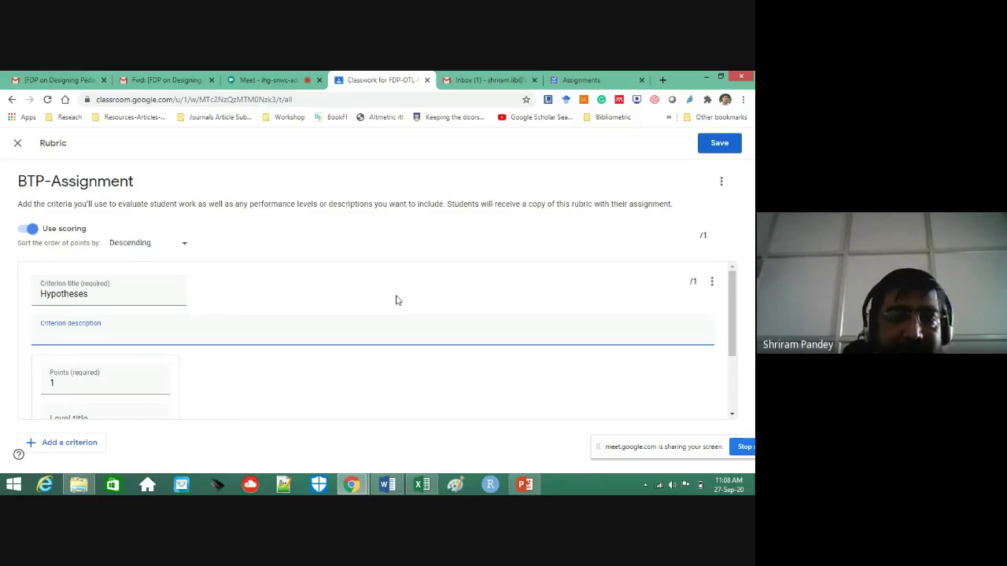
{"action": "left_click", "coordinate": [144, 362]}
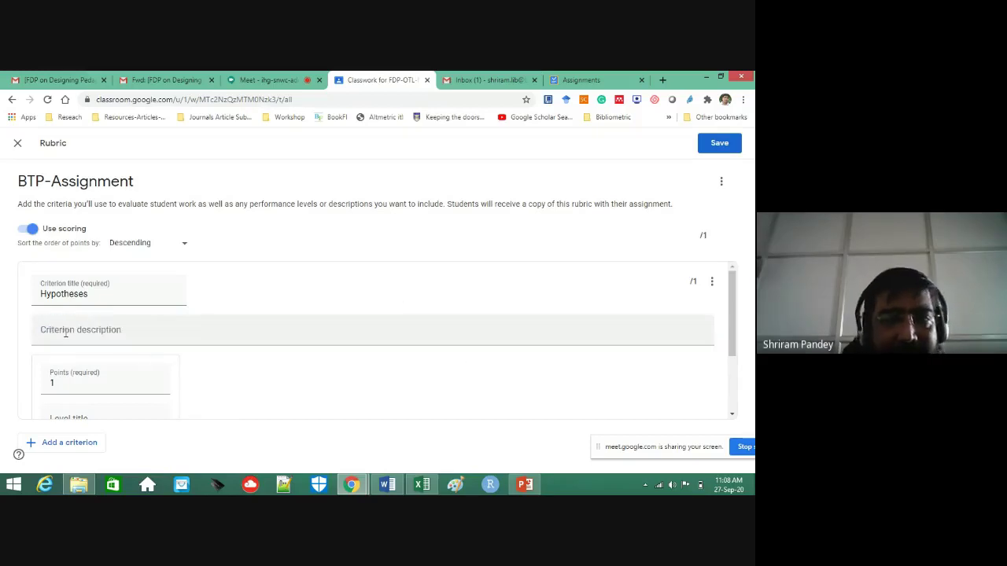
{"action": "scroll", "coordinate": [220, 371], "scroll_direction": "down", "scroll_amount": 1}
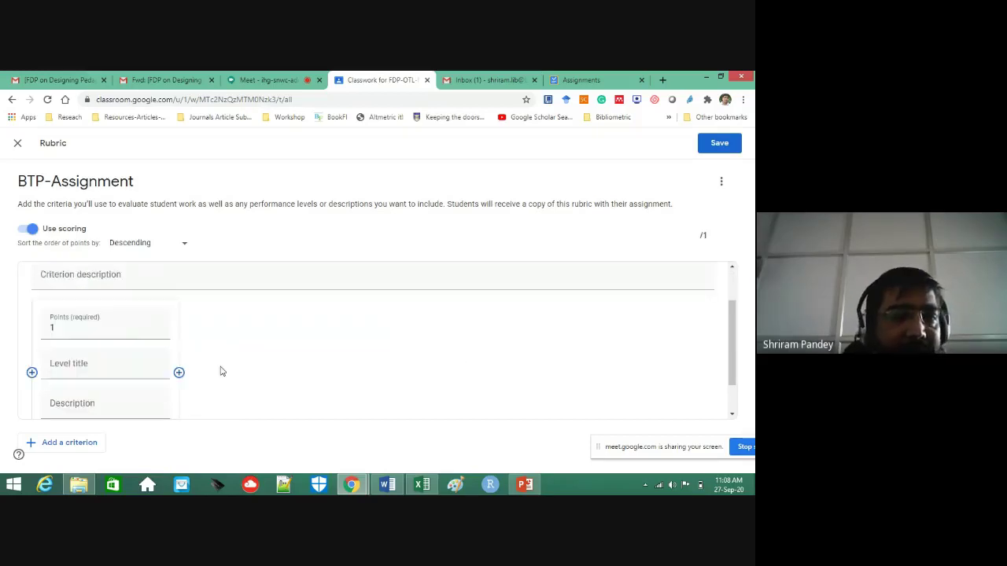
{"action": "scroll", "coordinate": [182, 337], "scroll_direction": "up", "scroll_amount": 1}
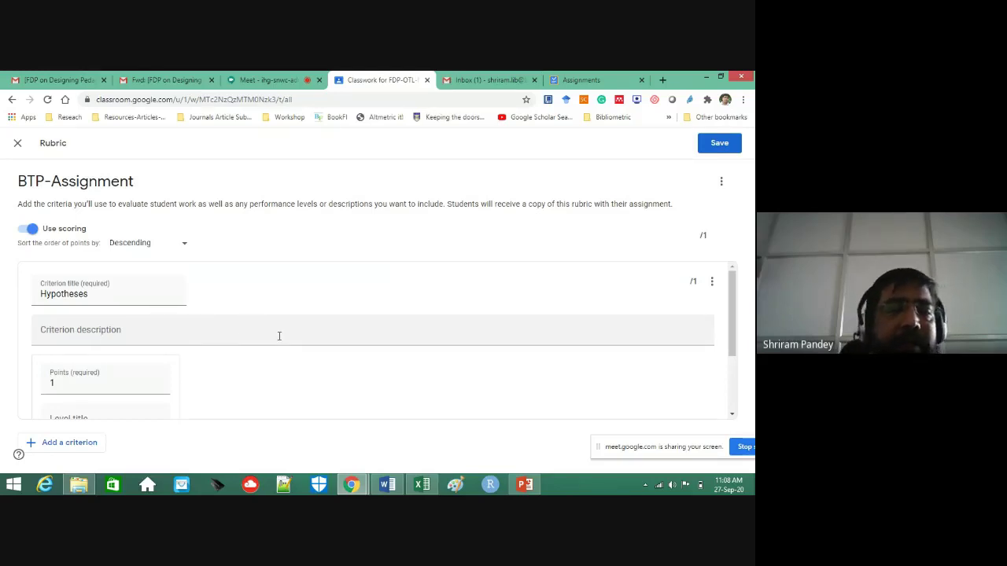
Enter the criterion description "This criteria is used for eveluative your Hypotheses." and switch to the Word template.
{"action": "left_click", "coordinate": [112, 339]}
{"action": "type", "text": "T"}
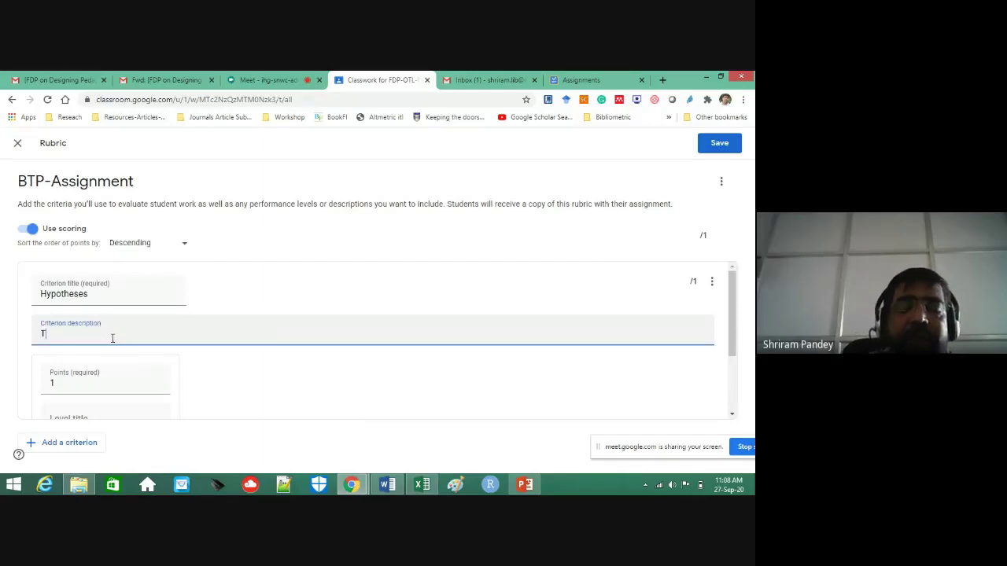
{"action": "type", "text": "his cr"}
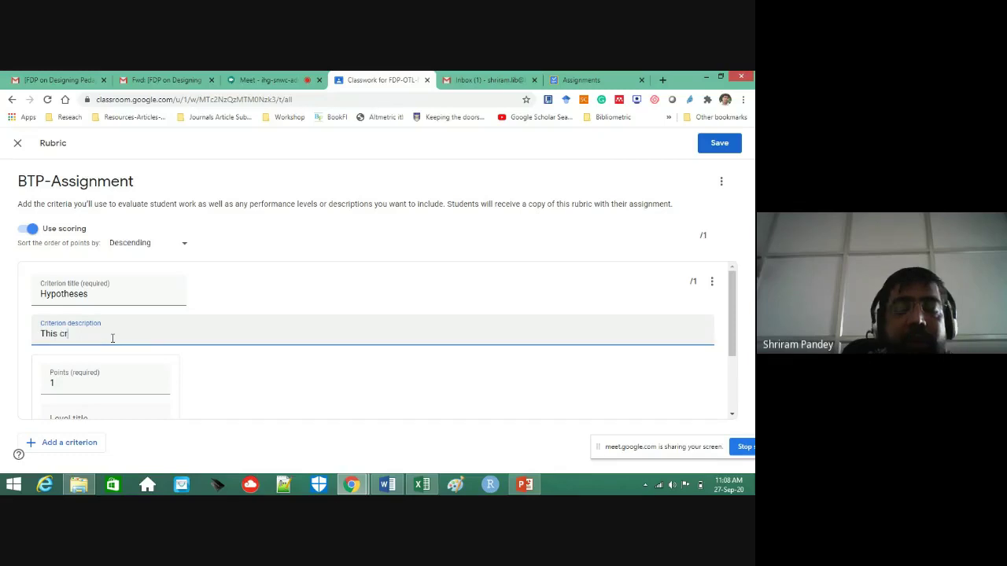
{"action": "type", "text": "iter"}
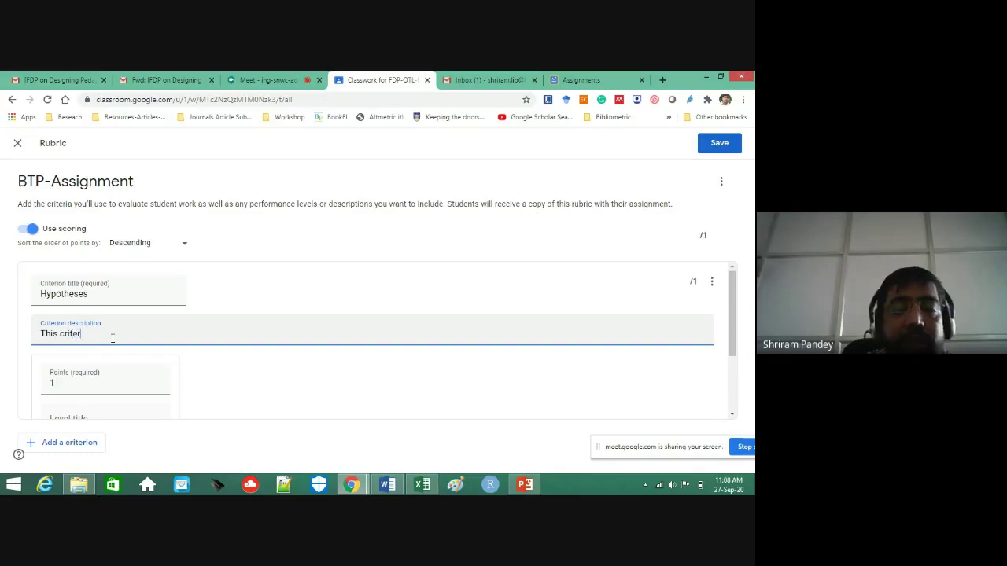
{"action": "type", "text": "ia is,"}
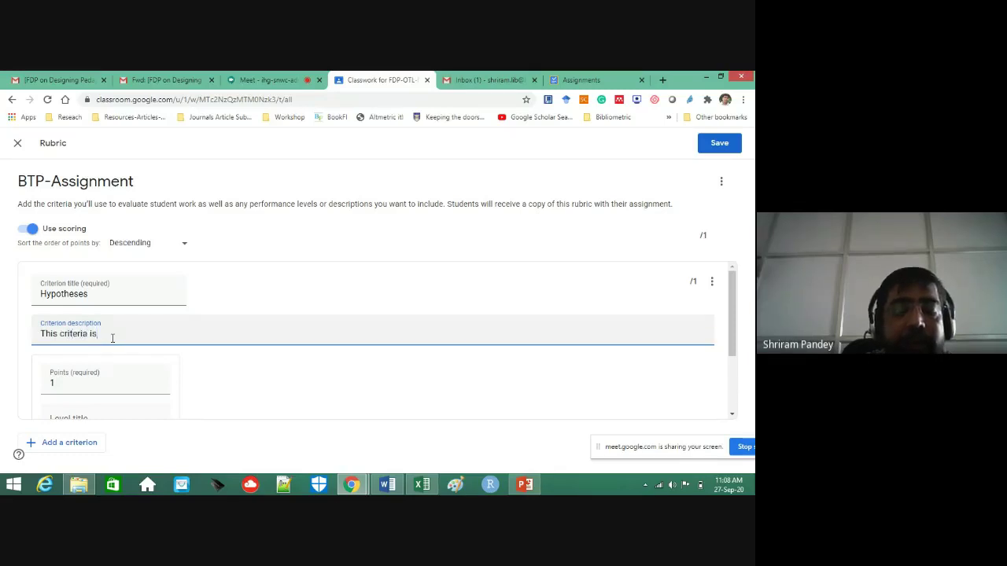
{"action": "key", "text": "BackSpace"}
{"action": "type", "text": " used for "}
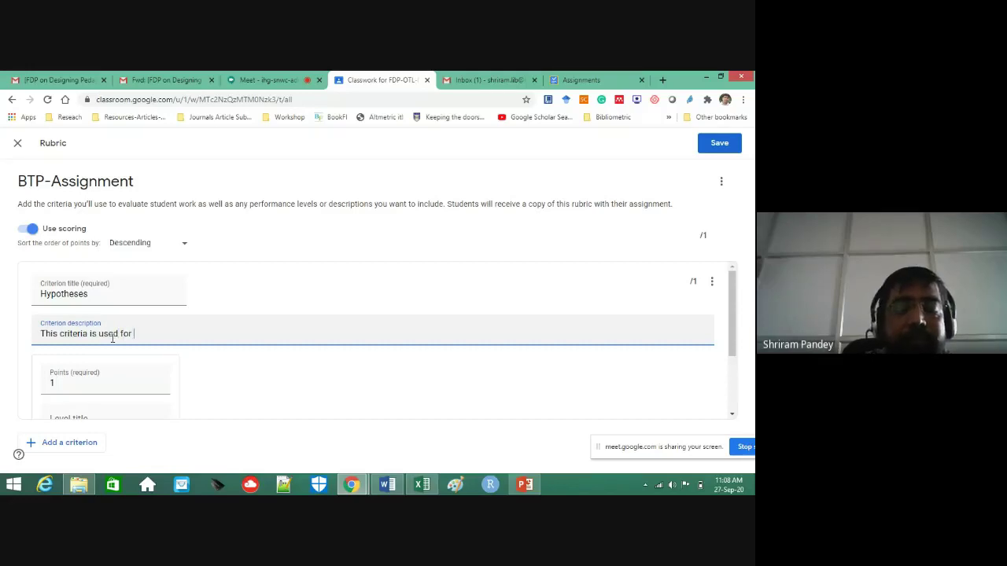
{"action": "type", "text": "evel"}
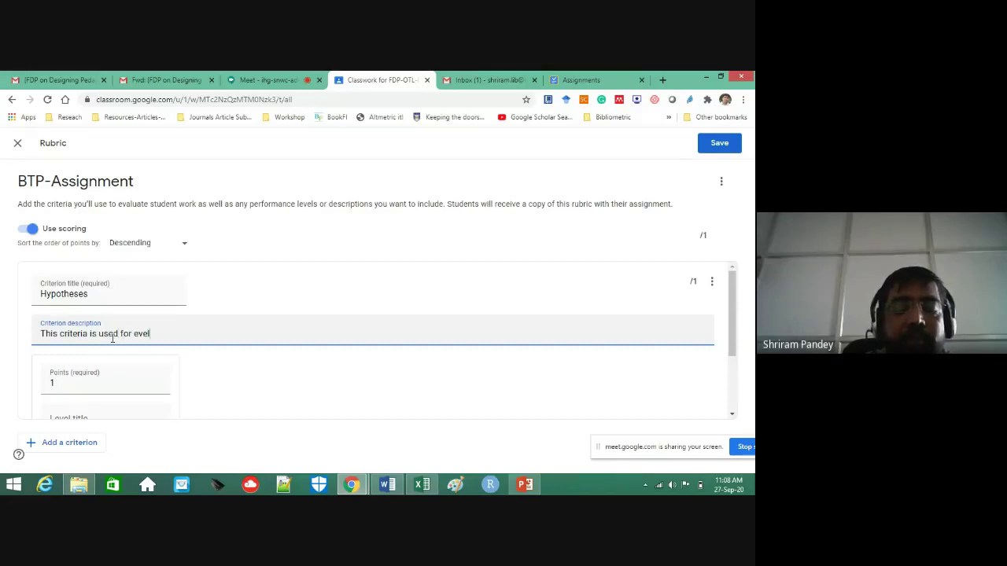
{"action": "type", "text": "utive your"}
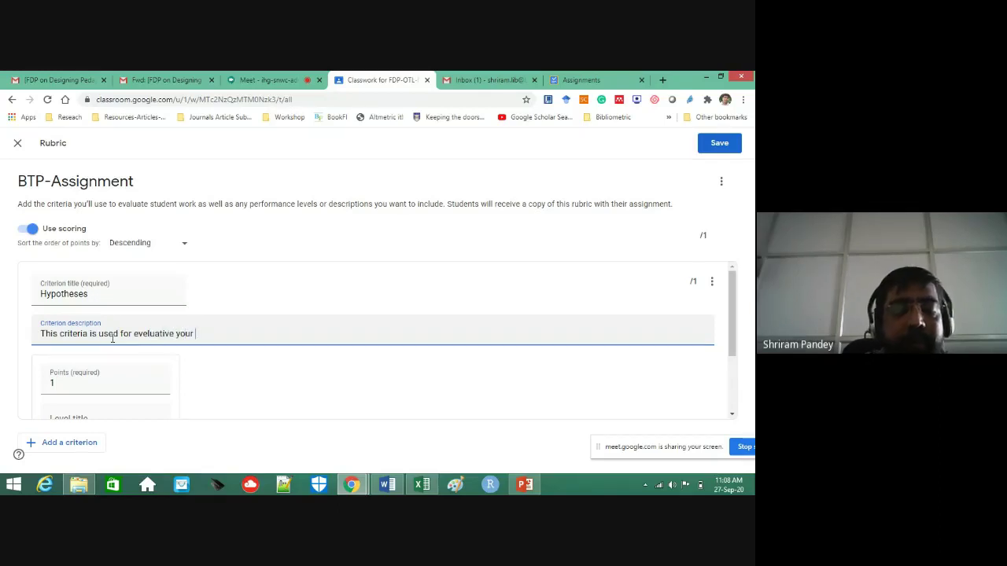
{"action": "type", "text": "Hypotheses"}
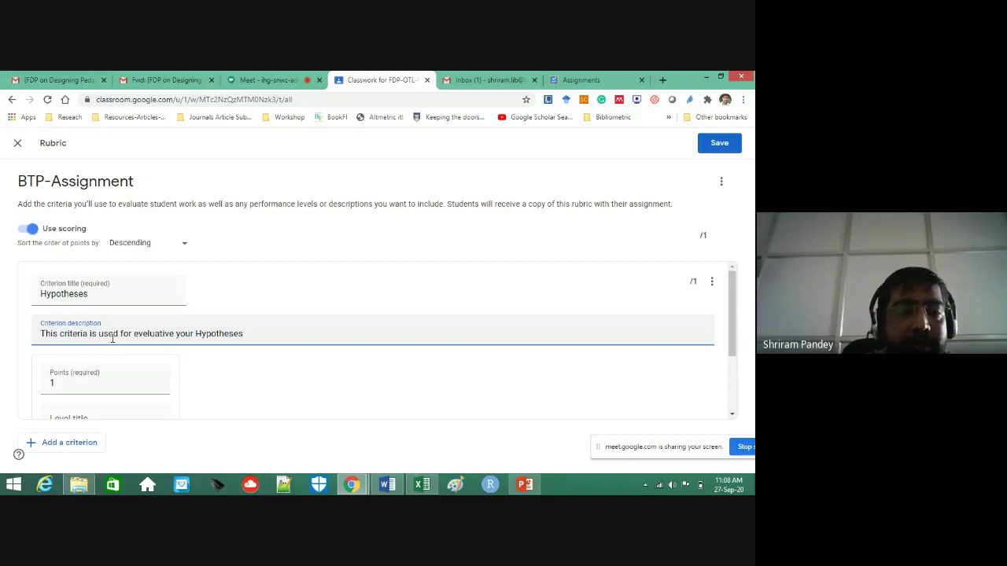
{"action": "type", "text": "."}
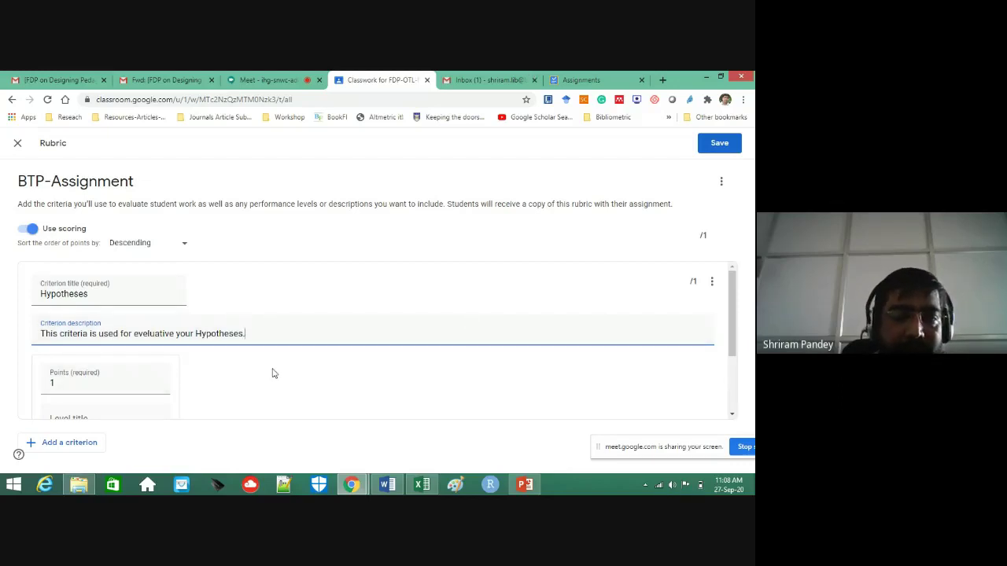
{"action": "scroll", "coordinate": [270, 371], "scroll_direction": "down", "scroll_amount": 1}
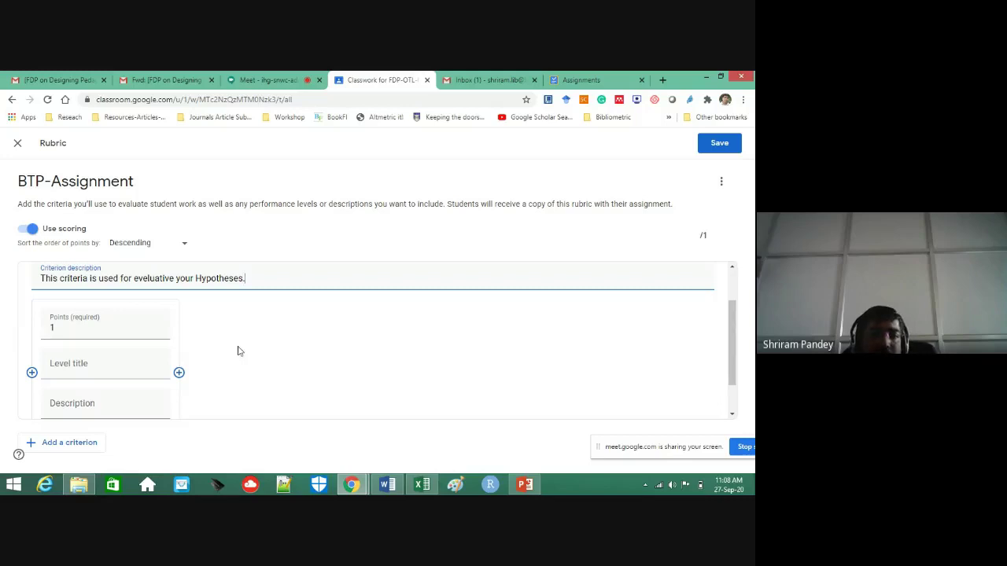
{"action": "left_click", "coordinate": [385, 487]}
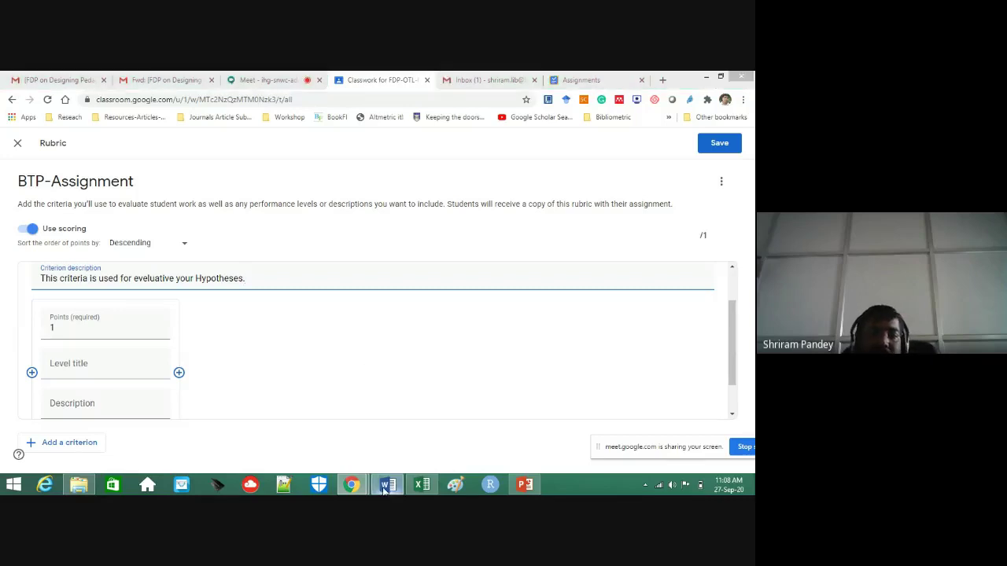
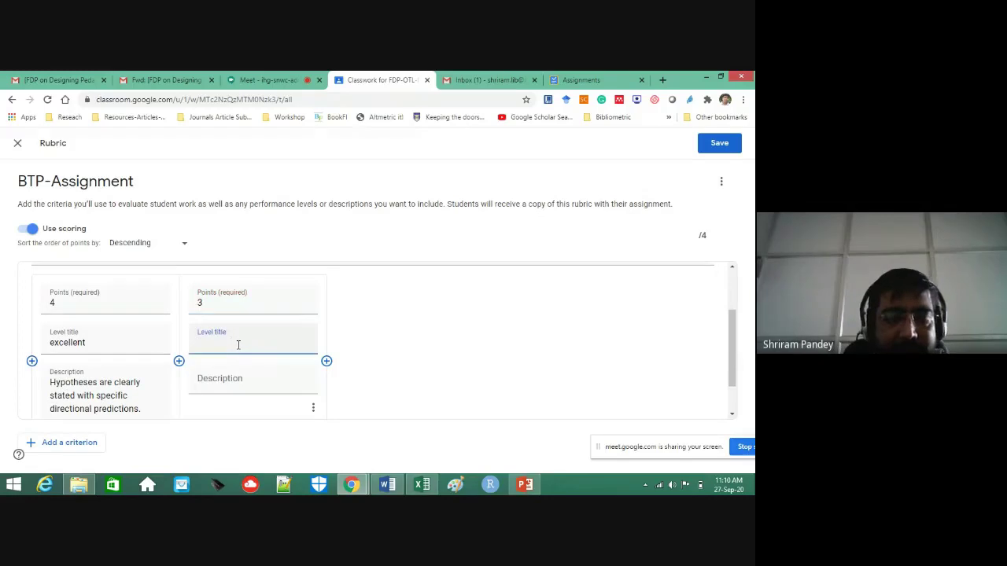
Title the 3-point level "good" and paste its description from the Hypotheses row's "3- good" cell in the Word template.
{"action": "type", "text": "good"}
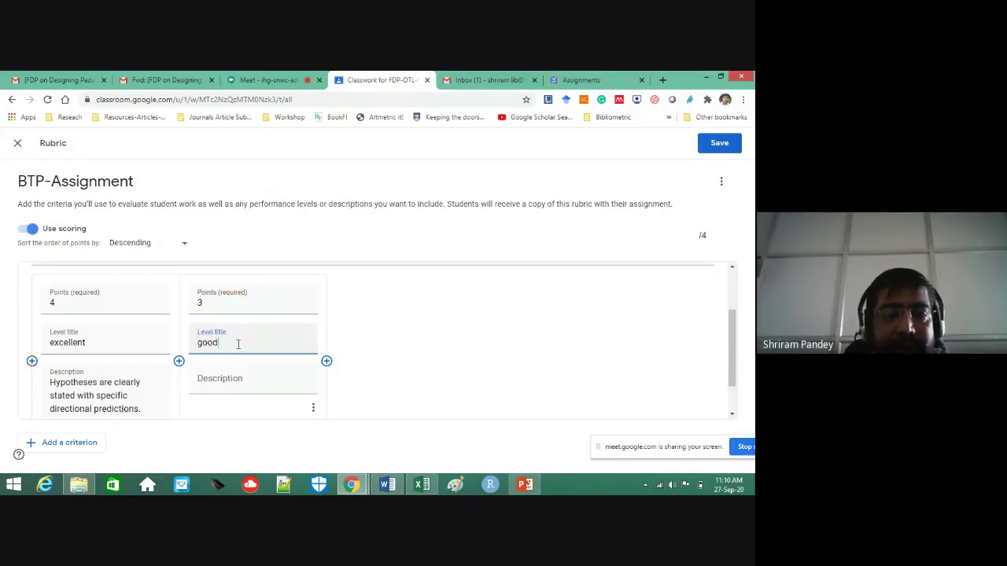
{"action": "left_click", "coordinate": [226, 384]}
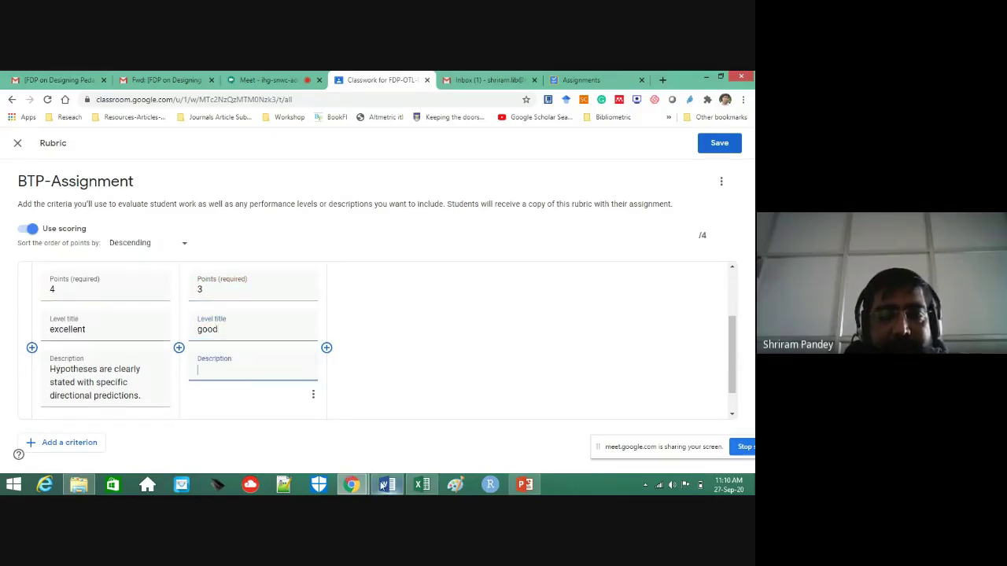
{"action": "left_click", "coordinate": [383, 486]}
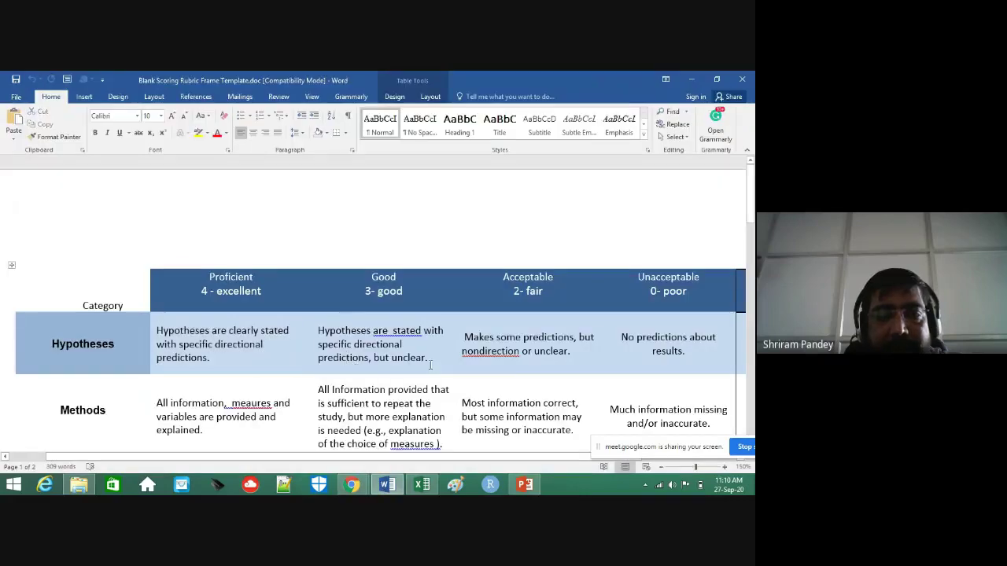
{"action": "triple_click", "coordinate": [335, 323]}
{"action": "key", "text": "ctrl+c"}
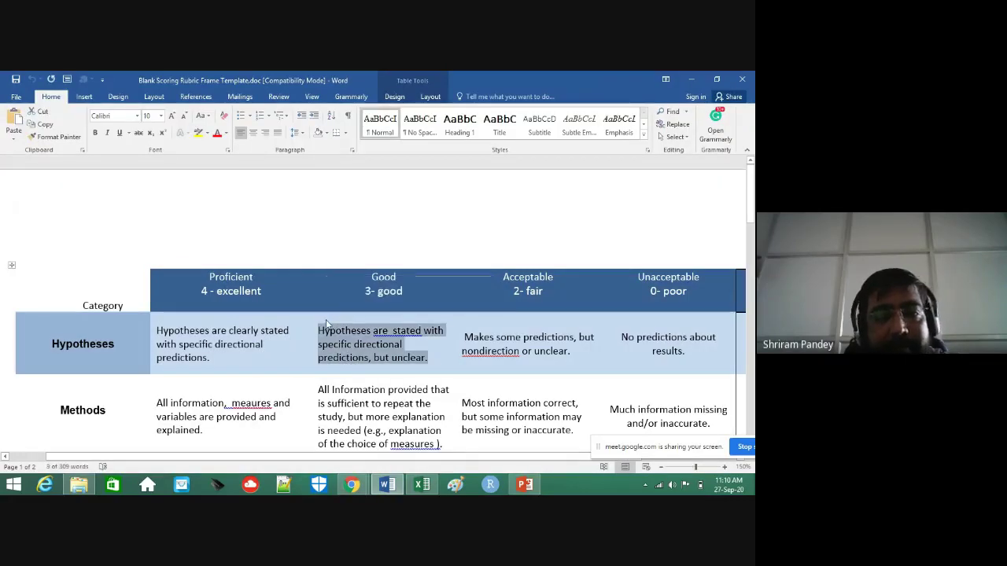
{"action": "mouse_move", "coordinate": [352, 485]}
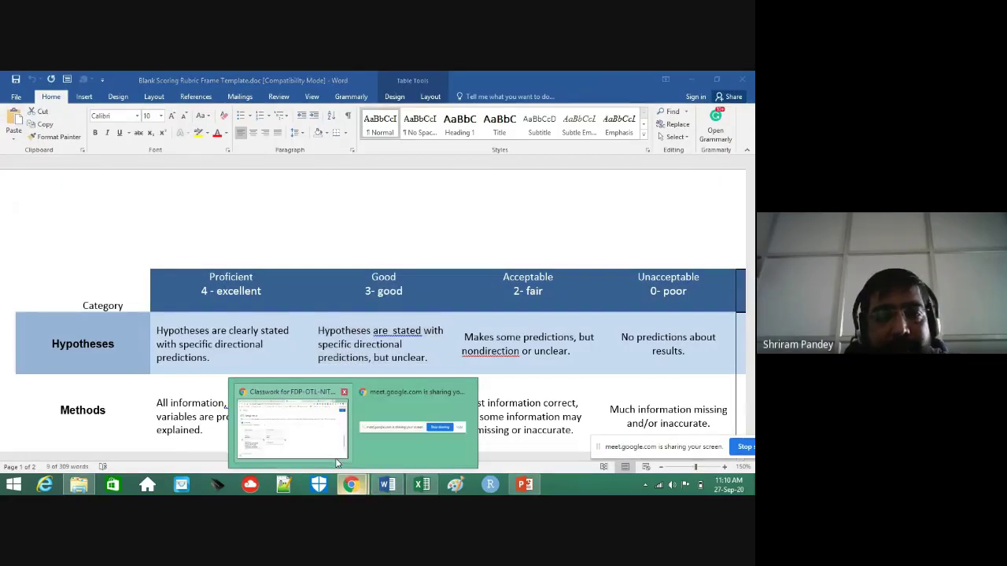
{"action": "left_click", "coordinate": [344, 395]}
{"action": "key", "text": "ctrl+v"}
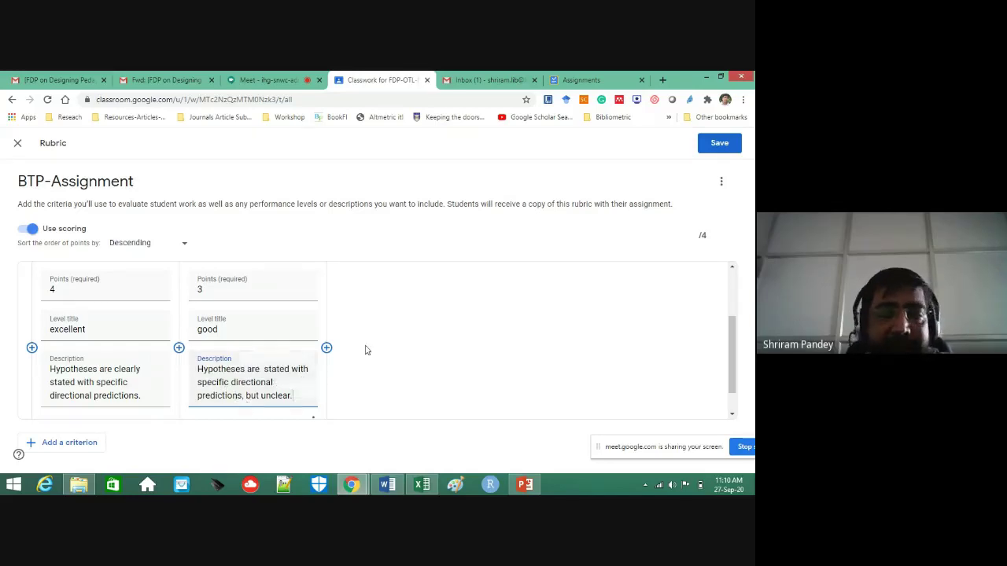
Add a third level to the Hypotheses criterion with 2 points and the title "fair", checking the scores in the Word template.
{"action": "left_click", "coordinate": [326, 348]}
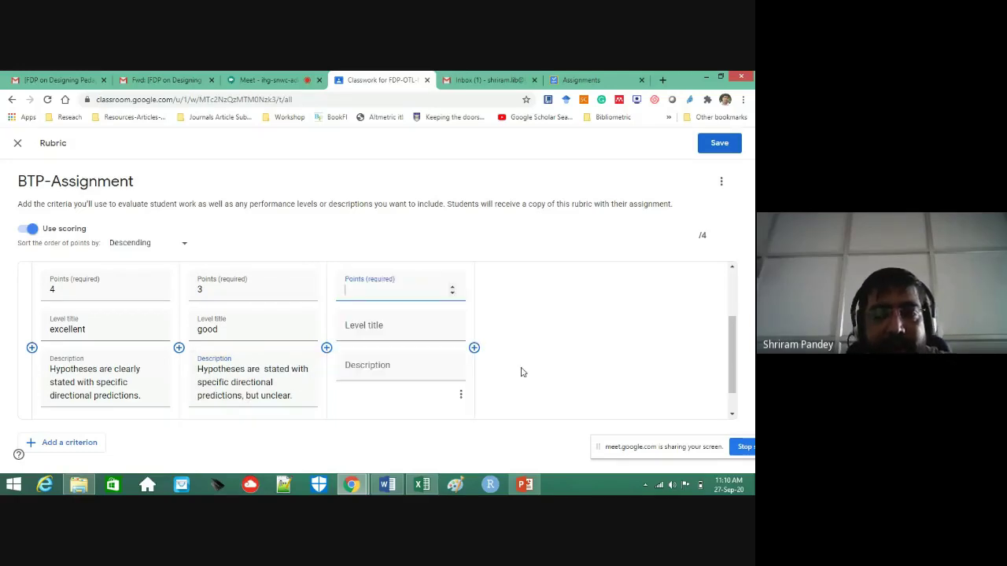
{"action": "left_click", "coordinate": [386, 485]}
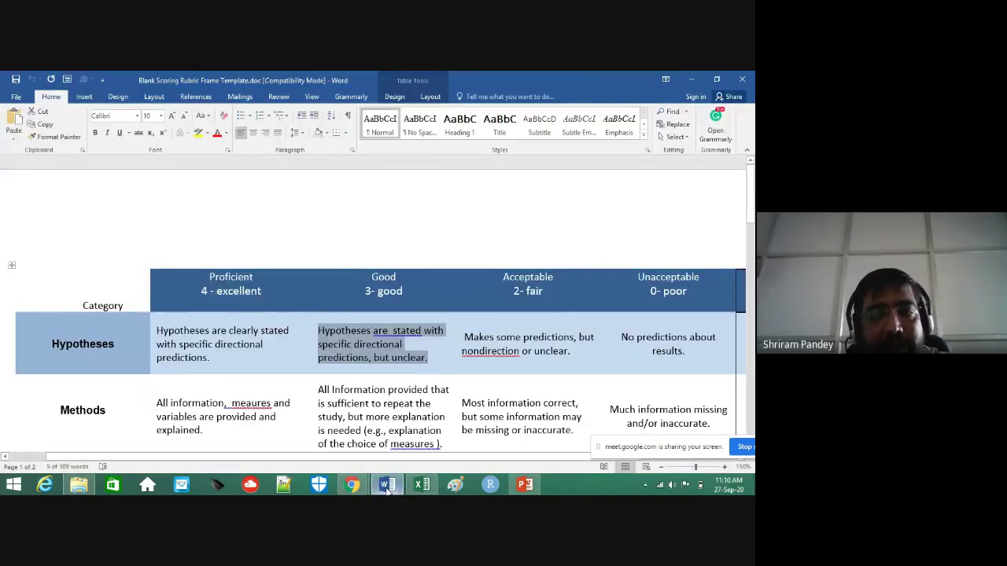
{"action": "left_click", "coordinate": [386, 485]}
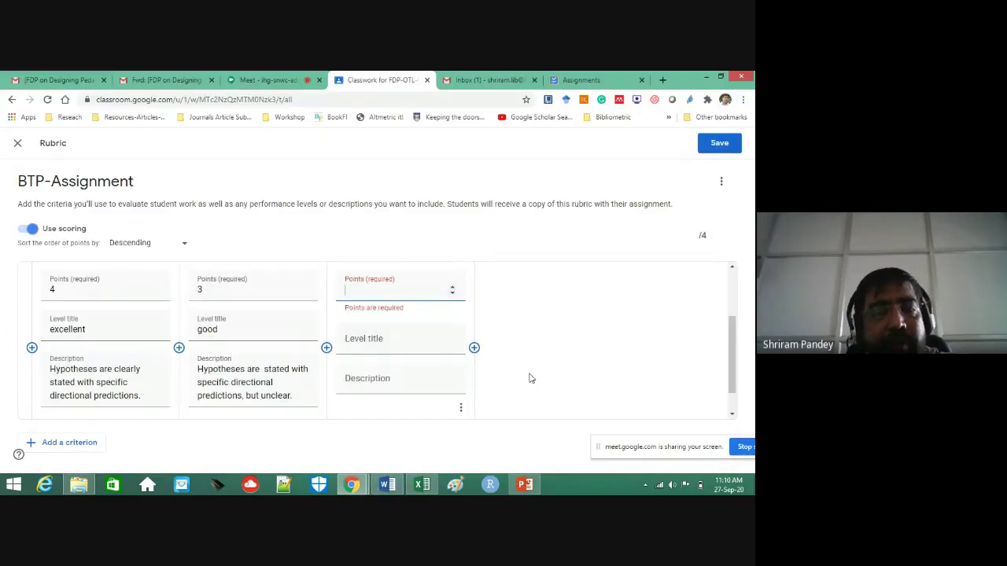
{"action": "left_click", "coordinate": [393, 346]}
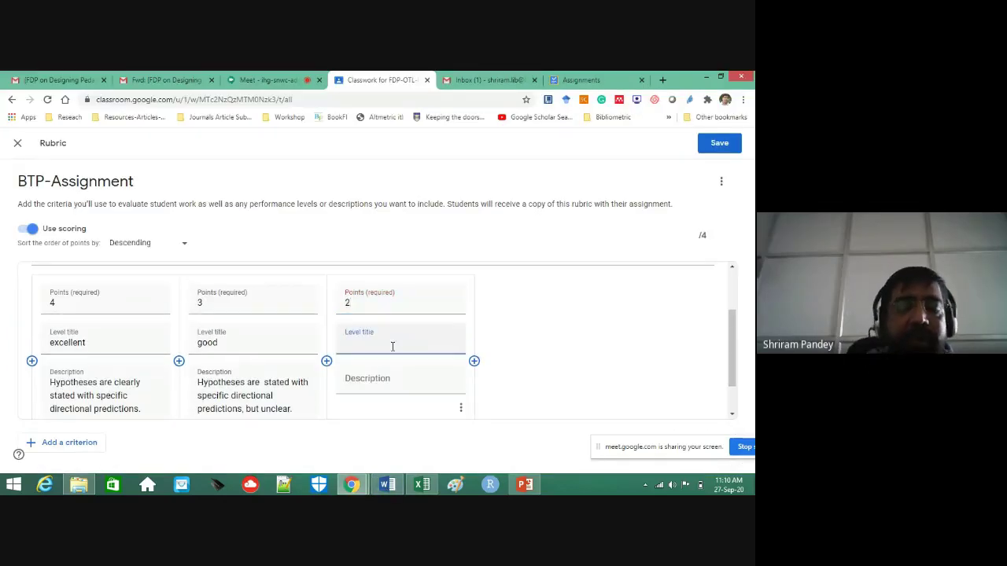
{"action": "type", "text": "fair"}
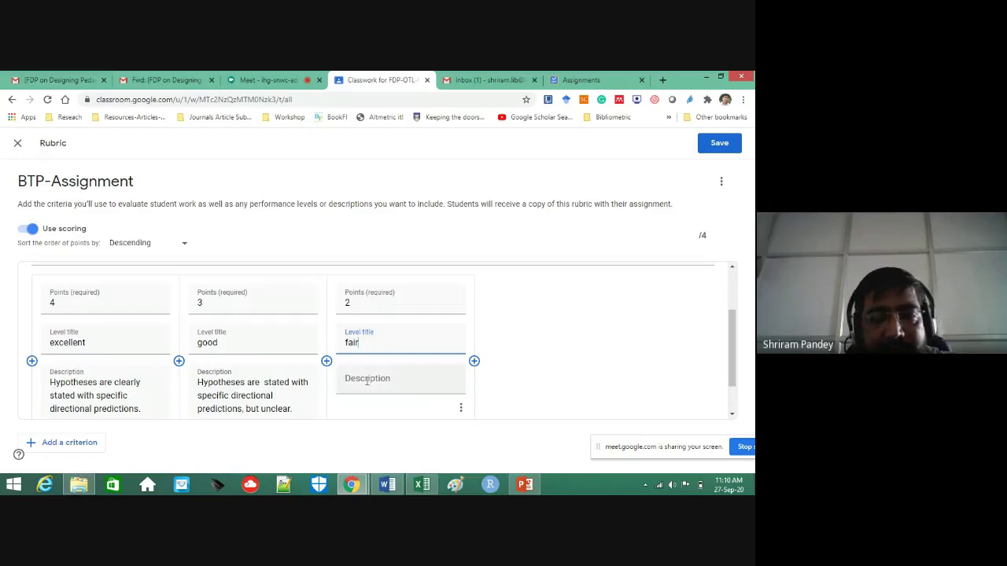
Copy the Hypotheses row's "2- fair" text from the Word template and paste it as the fair level's description in the Classroom rubric.
{"action": "left_click", "coordinate": [366, 380]}
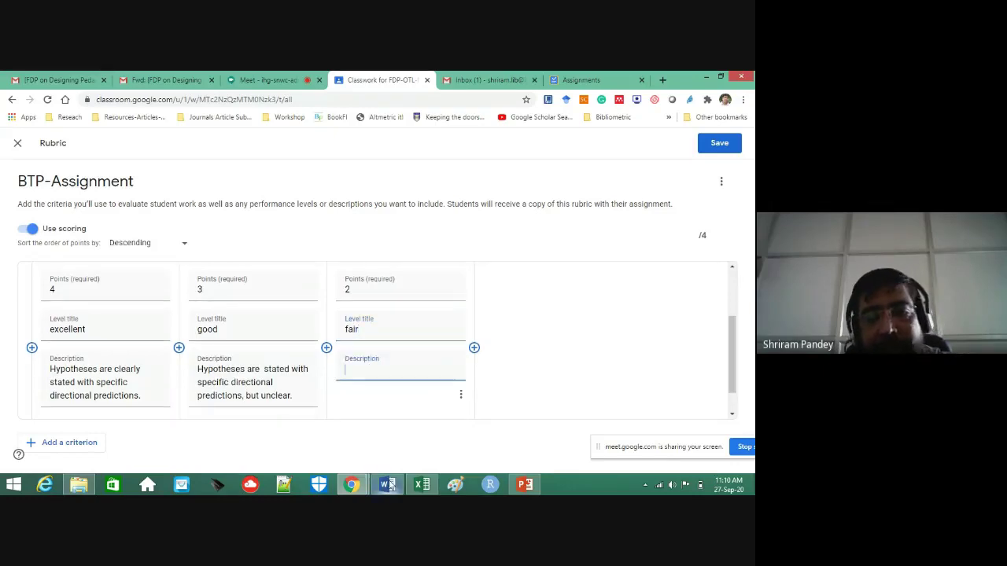
{"action": "left_click", "coordinate": [389, 485]}
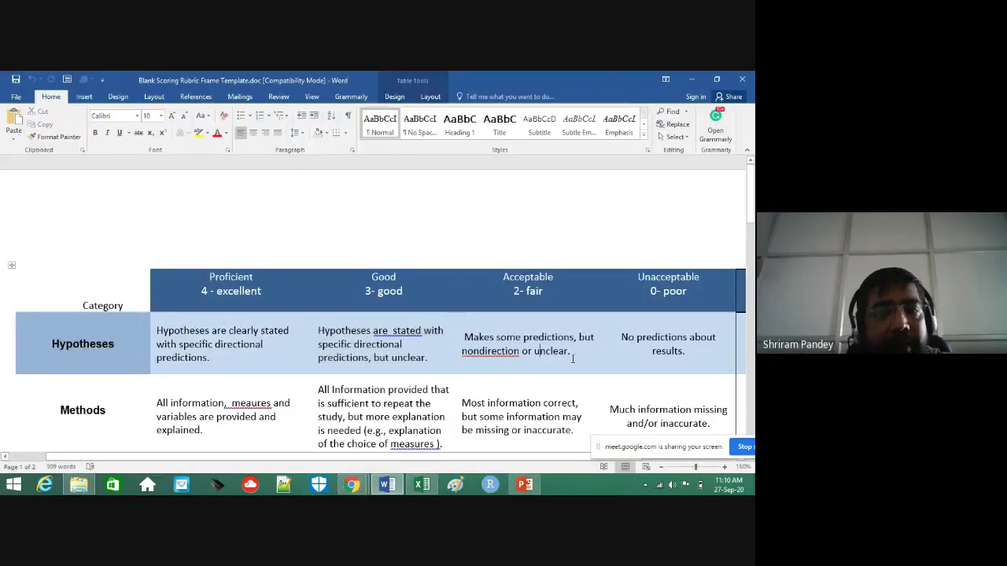
{"action": "left_click_drag", "start_coordinate": [568, 353], "coordinate": [482, 340]}
{"action": "key", "text": "ctrl+c"}
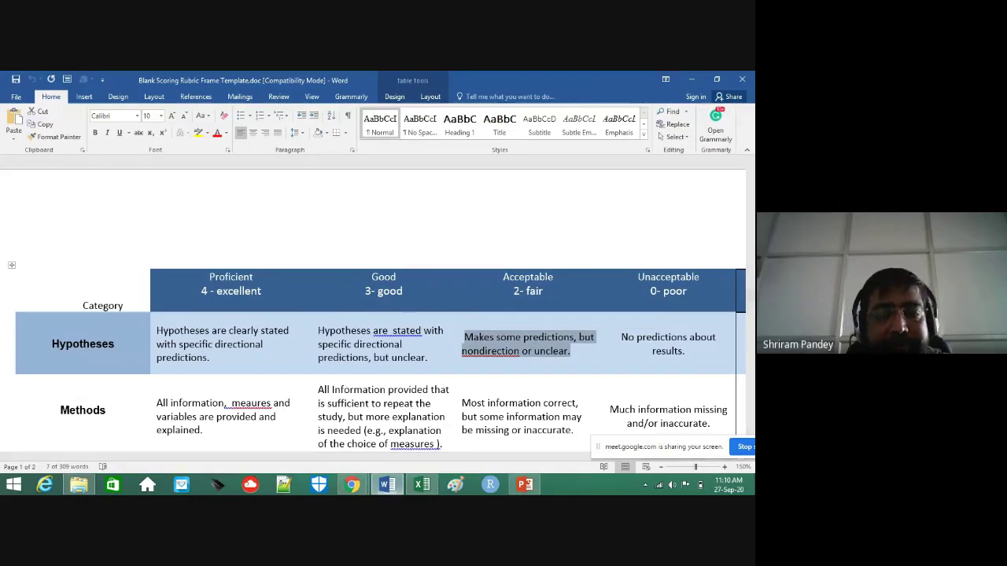
{"action": "left_click", "coordinate": [352, 485]}
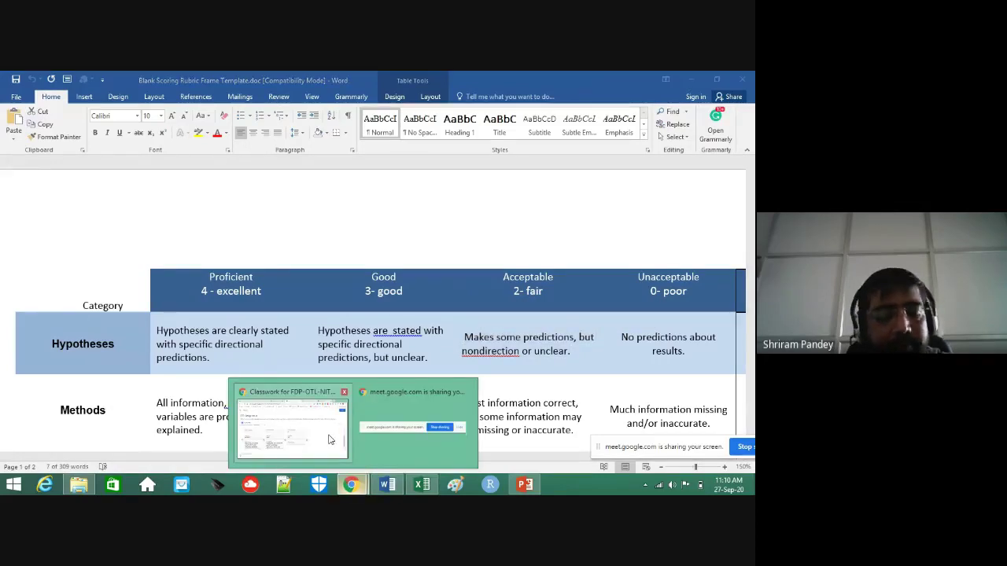
{"action": "left_click", "coordinate": [331, 440]}
{"action": "key", "text": "ctrl+v"}
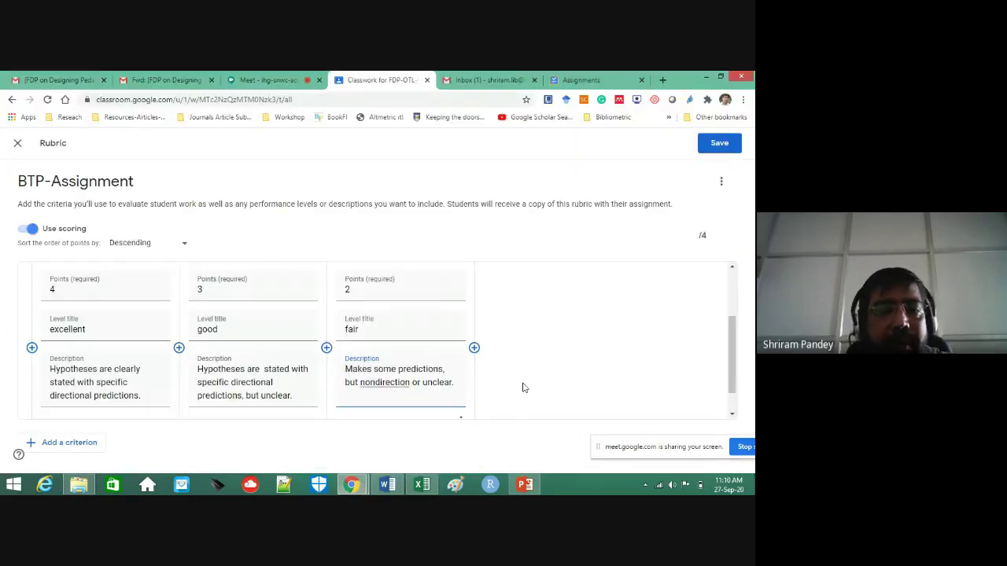
{"action": "left_click", "coordinate": [522, 387]}
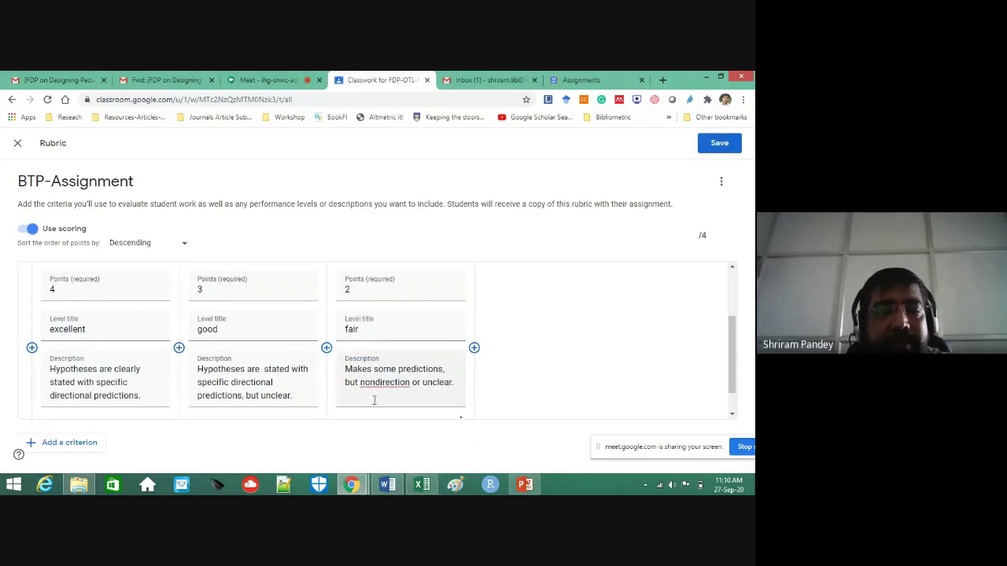
Add a fourth level to the Hypotheses criterion with 0 points and the title "poor", checking the scores in the Word template.
{"action": "left_click", "coordinate": [474, 348]}
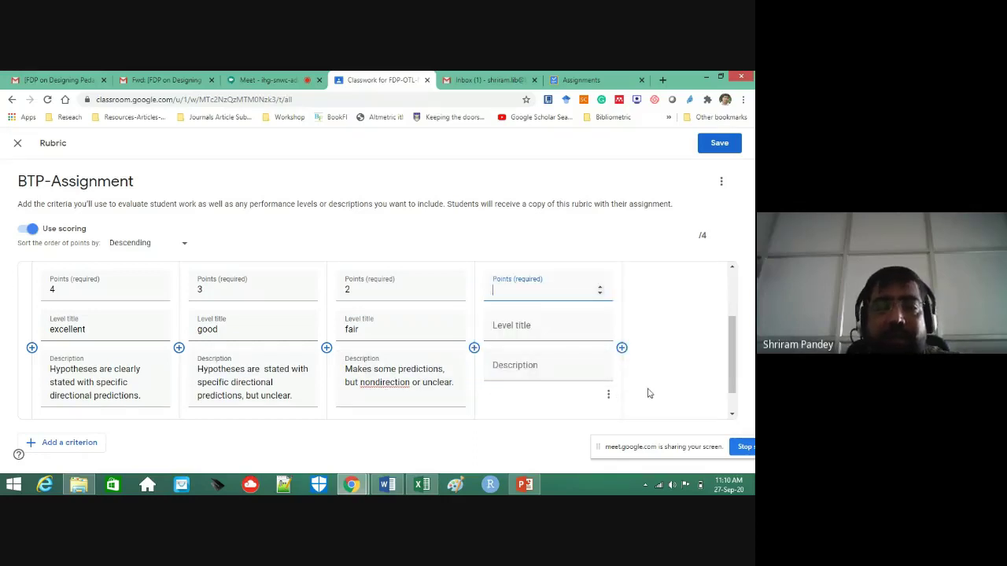
{"action": "left_click", "coordinate": [390, 486]}
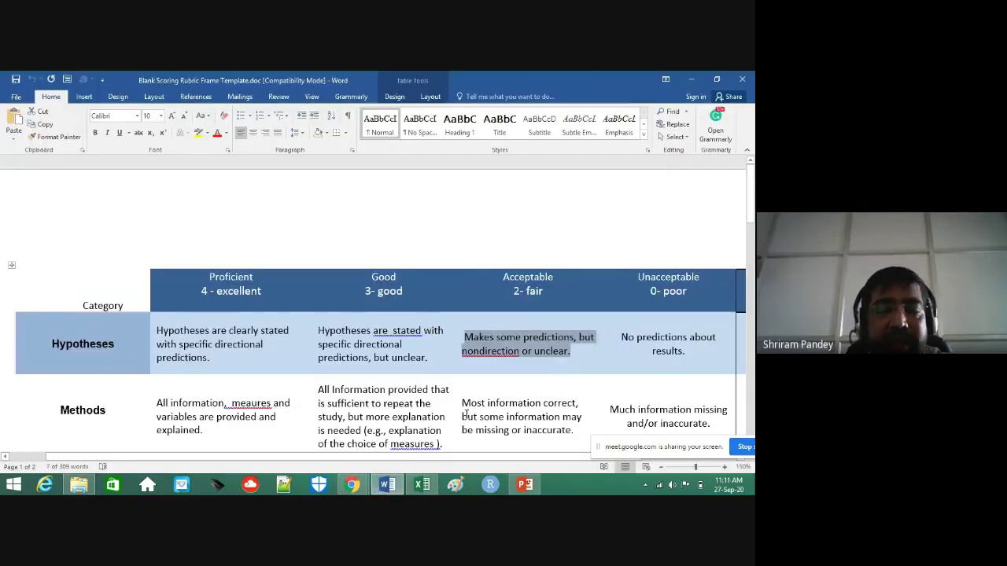
{"action": "left_click", "coordinate": [391, 480]}
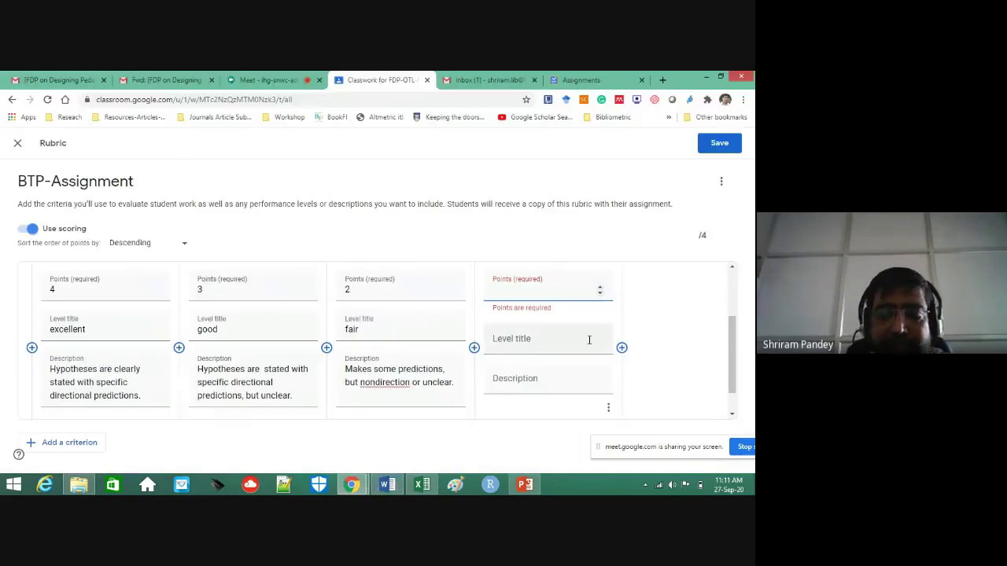
{"action": "type", "text": "0"}
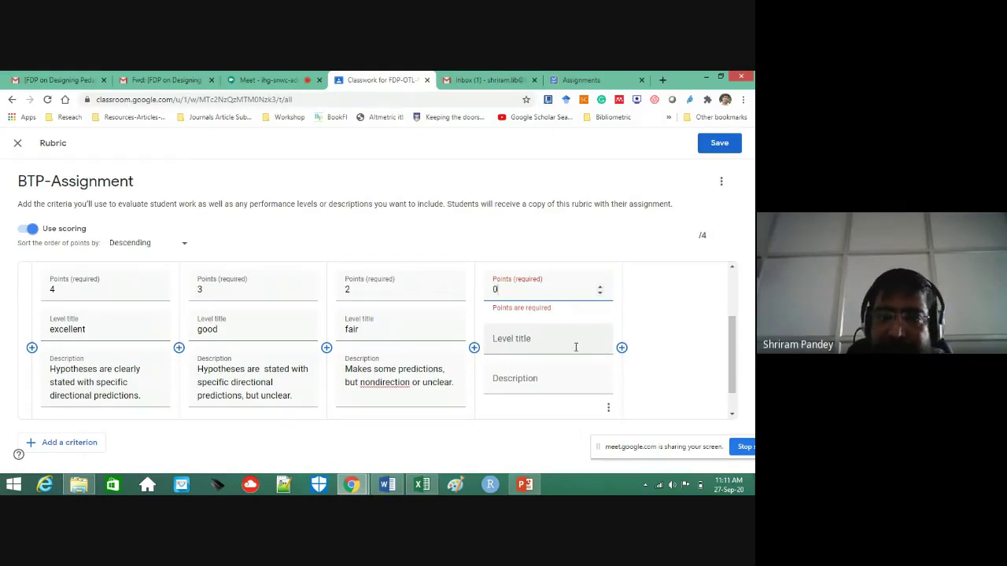
{"action": "left_click", "coordinate": [576, 347]}
{"action": "type", "text": "por"}
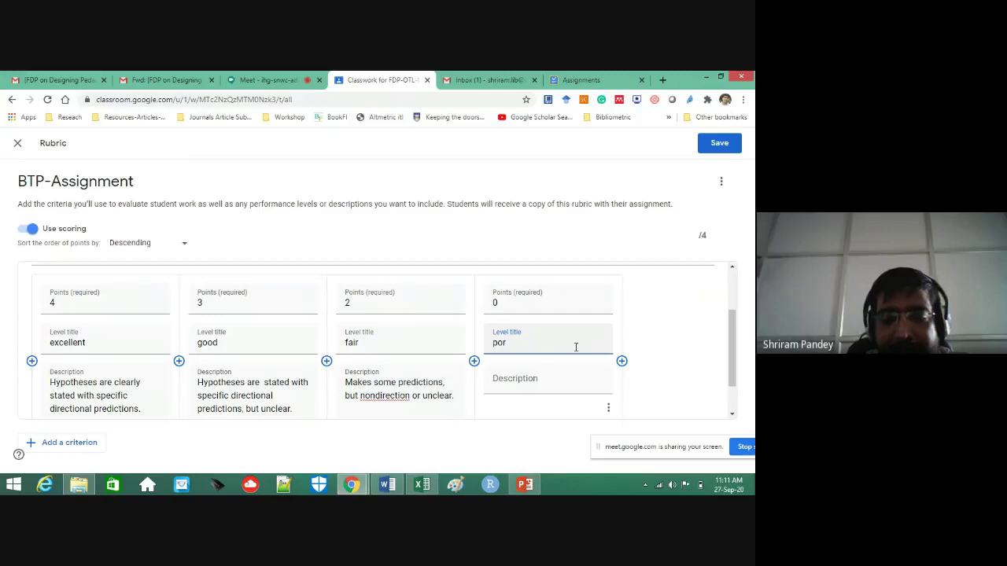
{"action": "key", "text": "BackSpace"}
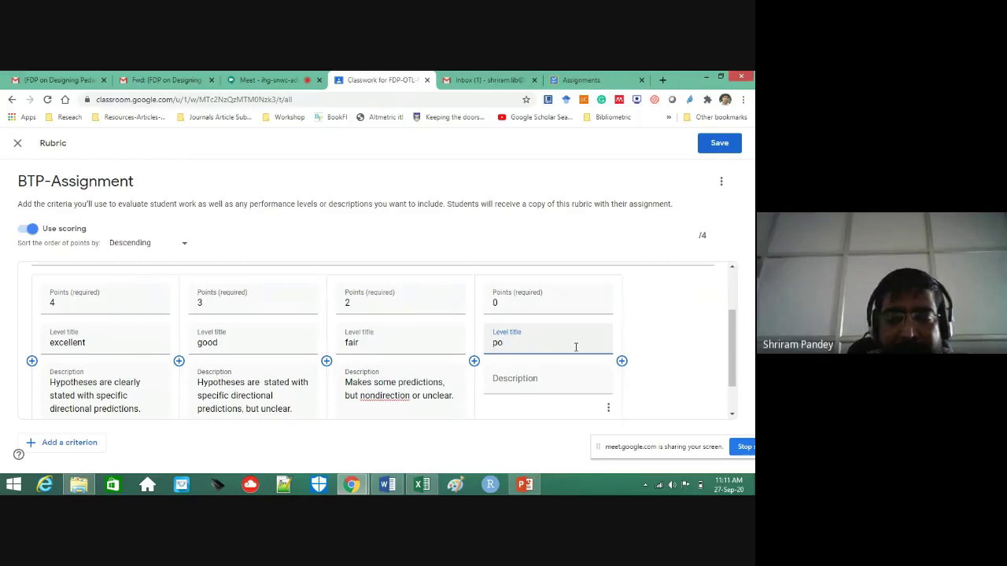
{"action": "type", "text": "or"}
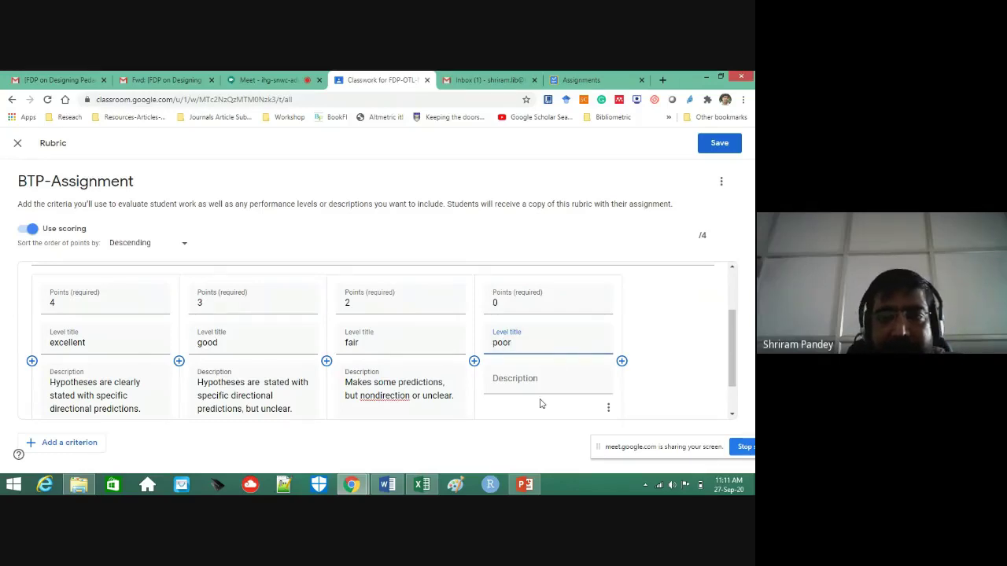
Copy "No predictions about results" from the Word template and paste it as the poor level's description in the Classroom rubric.
{"action": "left_click", "coordinate": [521, 377]}
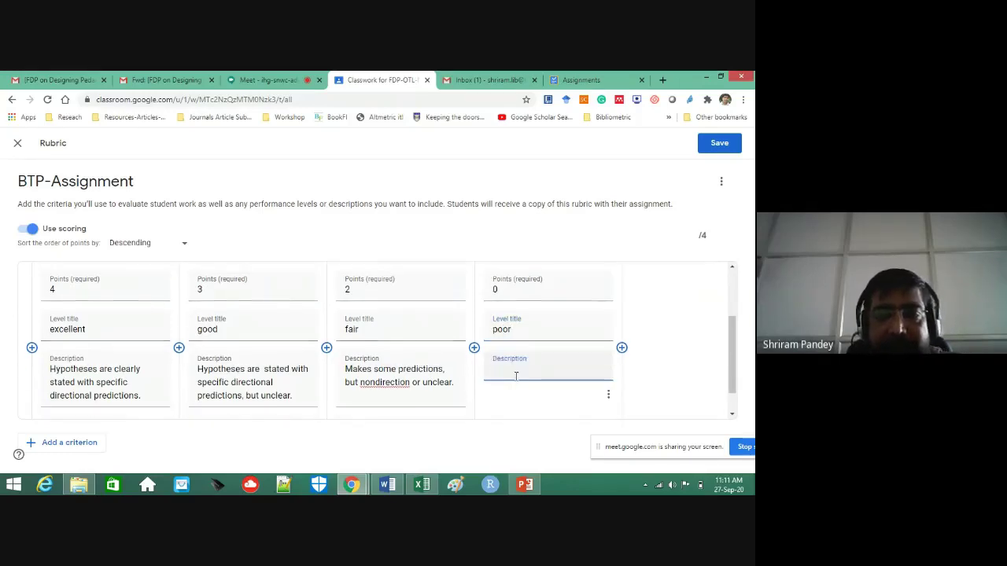
{"action": "left_click", "coordinate": [397, 486]}
{"action": "left_click_drag", "start_coordinate": [621, 336], "coordinate": [667, 355]}
{"action": "key", "text": "ctrl+c"}
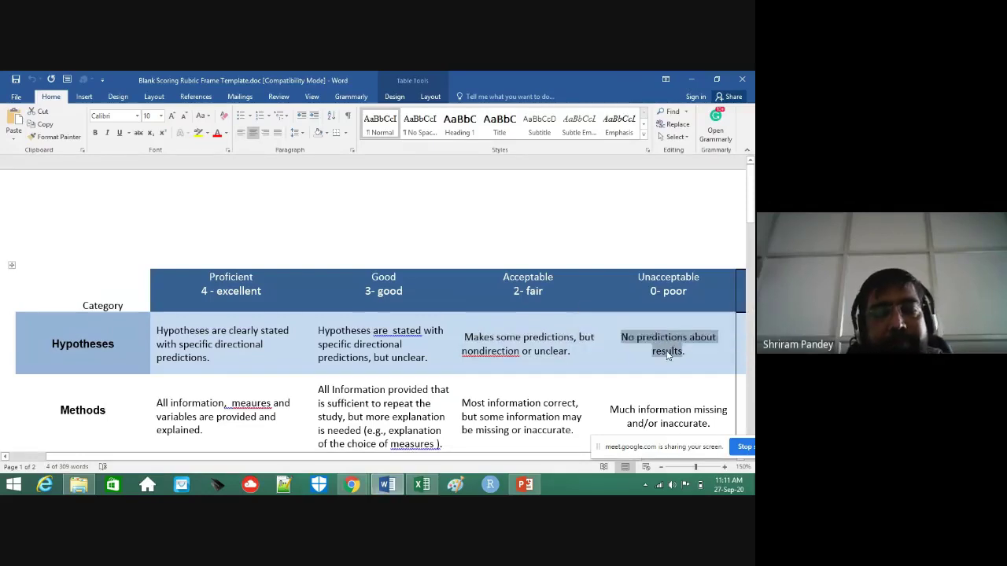
{"action": "left_click", "coordinate": [354, 486]}
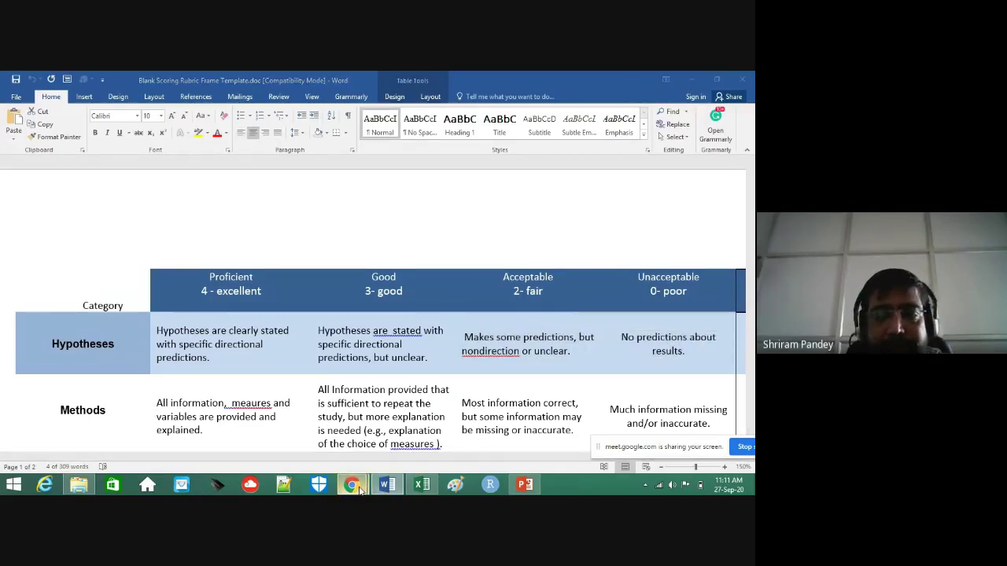
{"action": "left_click", "coordinate": [525, 381]}
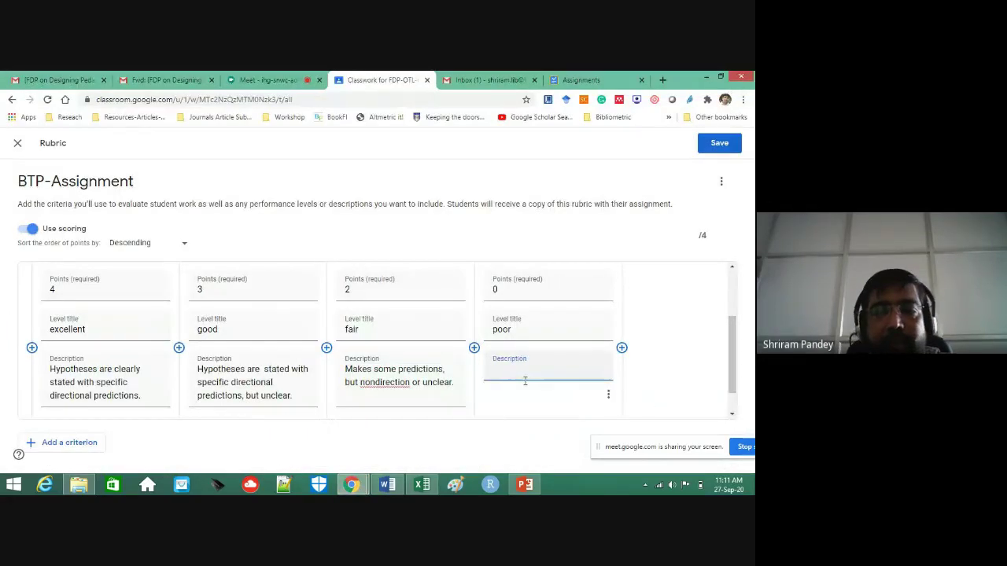
{"action": "key", "text": "ctrl+v"}
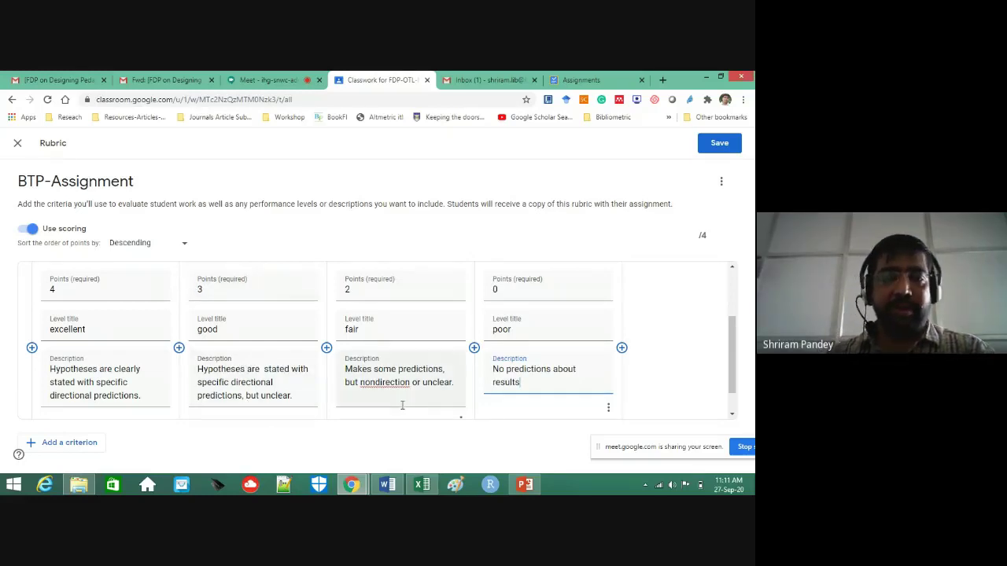
Check over the Hypotheses criterion's levels and add a second criterion to the rubric.
{"action": "scroll", "coordinate": [402, 405], "scroll_direction": "down", "scroll_amount": 1}
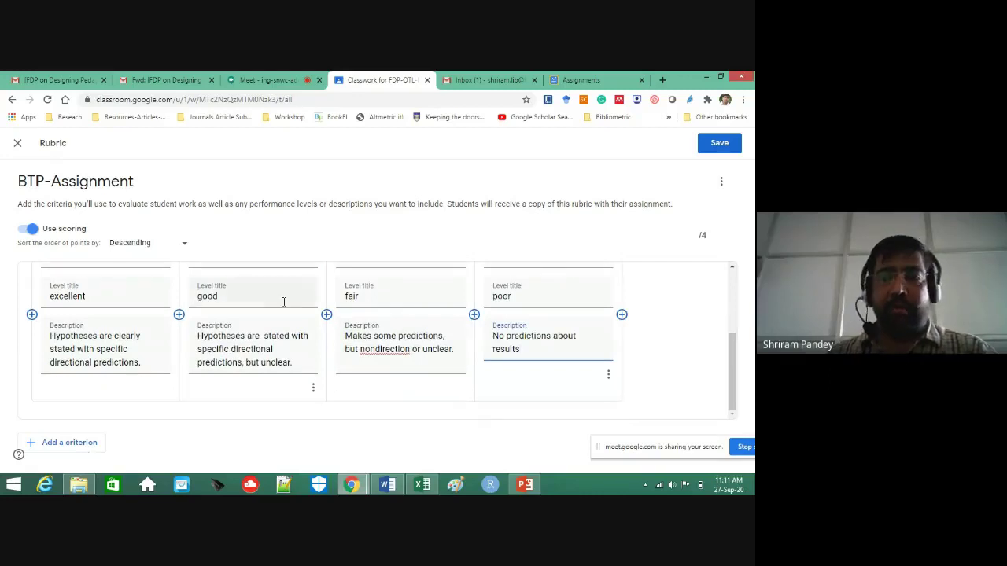
{"action": "scroll", "coordinate": [81, 339], "scroll_direction": "up", "scroll_amount": 3}
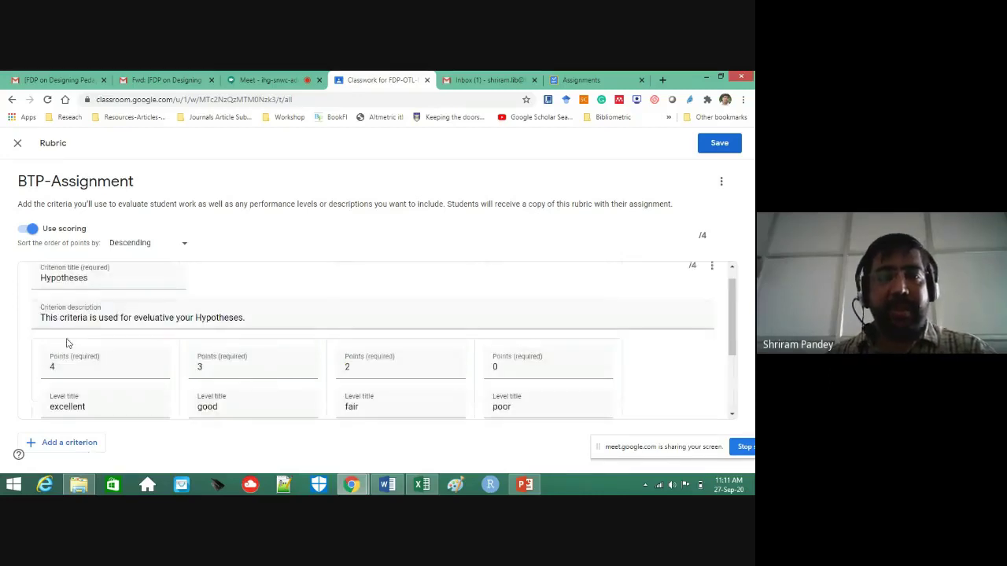
{"action": "scroll", "coordinate": [118, 341], "scroll_direction": "down", "scroll_amount": 3}
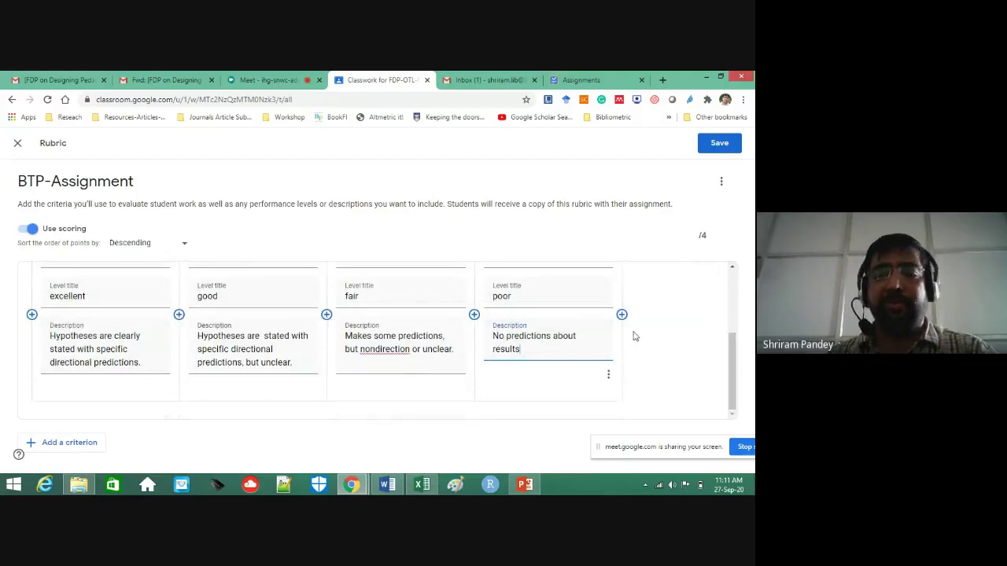
{"action": "left_click", "coordinate": [69, 443]}
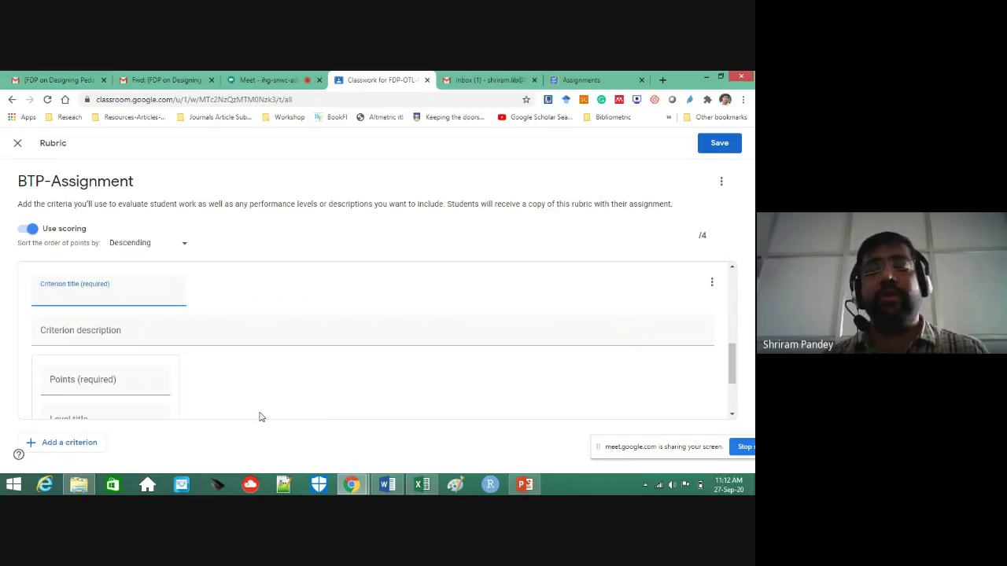
Copy "Methods" from the Word template and paste it as the new criterion's title in the Classroom rubric.
{"action": "left_click", "coordinate": [388, 486]}
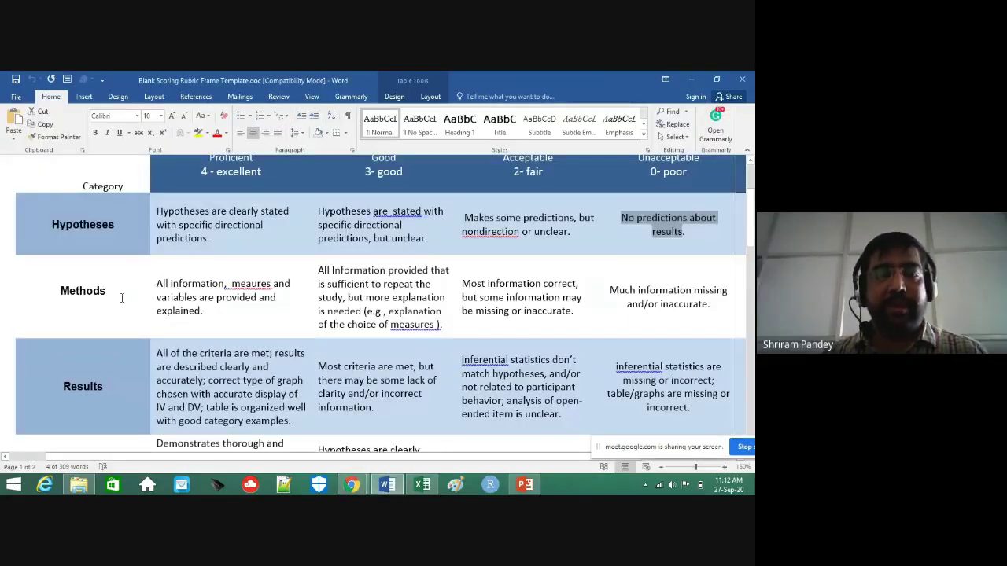
{"action": "left_click", "coordinate": [117, 295]}
{"action": "left_click_drag", "start_coordinate": [117, 295], "coordinate": [60, 290]}
{"action": "key", "text": "ctrl+c"}
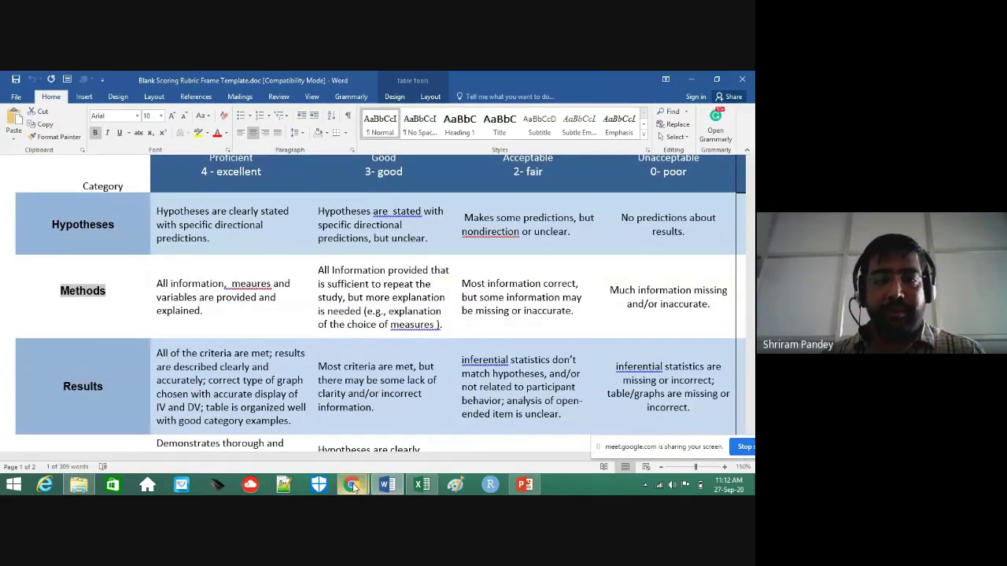
{"action": "mouse_move", "coordinate": [352, 486]}
{"action": "left_click", "coordinate": [295, 425]}
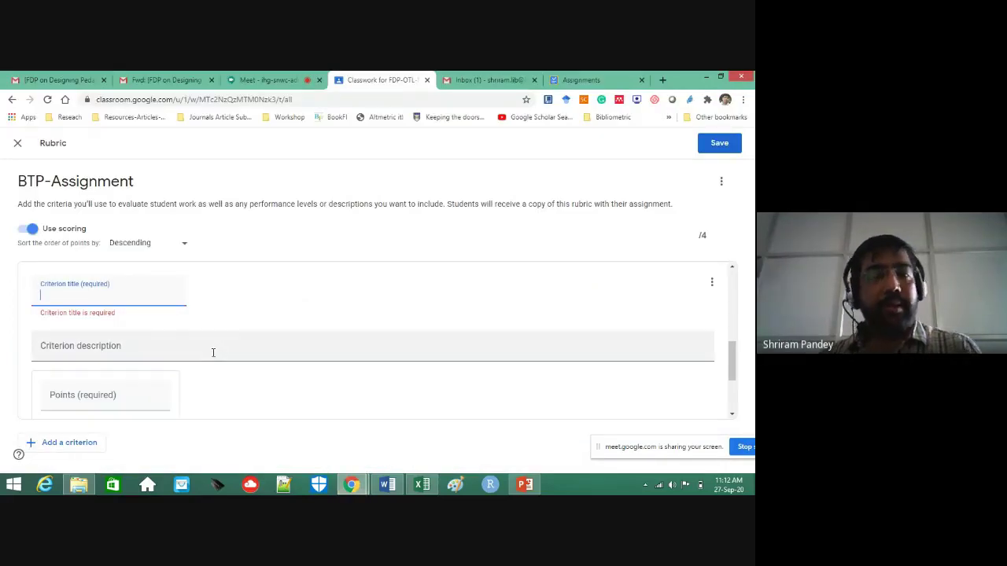
{"action": "key", "text": "ctrl+v"}
{"action": "left_click", "coordinate": [131, 353]}
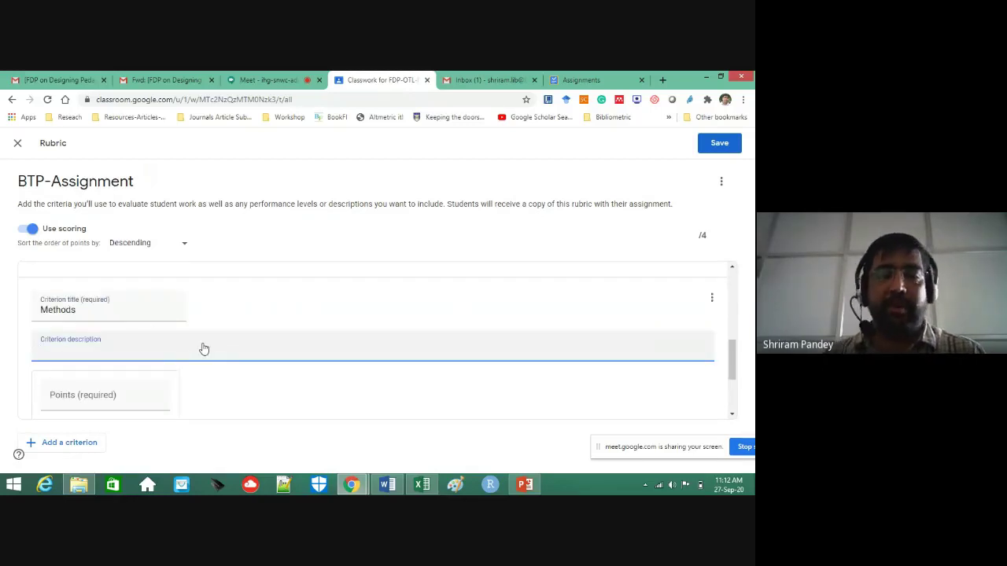
{"action": "scroll", "coordinate": [158, 379], "scroll_direction": "down", "scroll_amount": 1}
{"action": "left_click", "coordinate": [125, 346]}
{"action": "scroll", "coordinate": [125, 346], "scroll_direction": "down", "scroll_amount": 1}
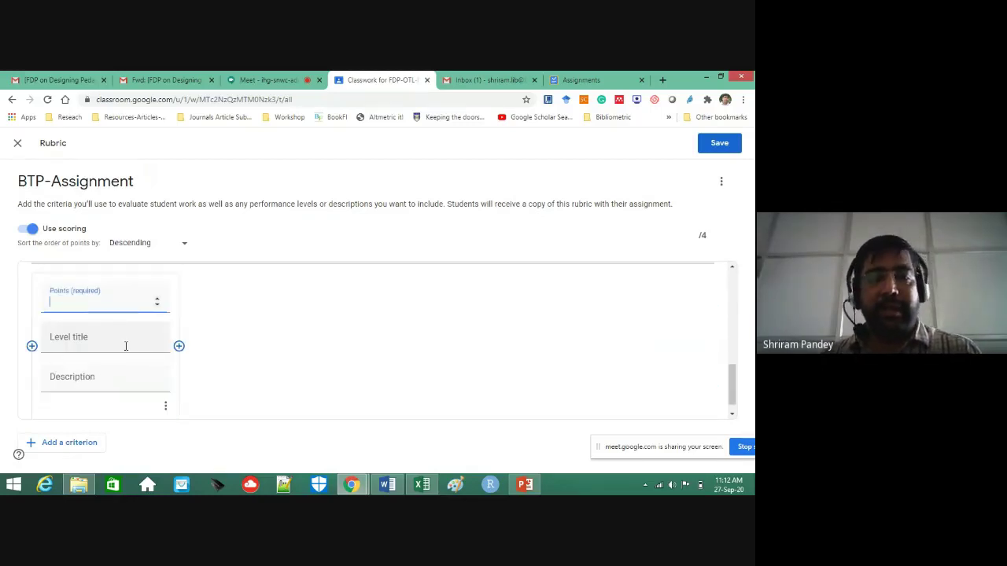
{"action": "left_click", "coordinate": [324, 486]}
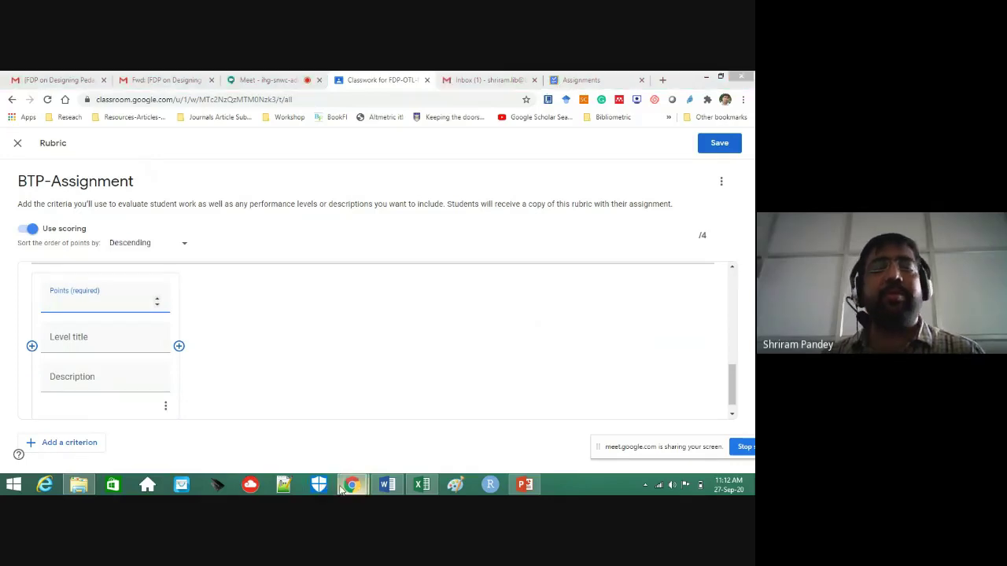
{"action": "mouse_move", "coordinate": [352, 486]}
{"action": "left_click", "coordinate": [319, 441]}
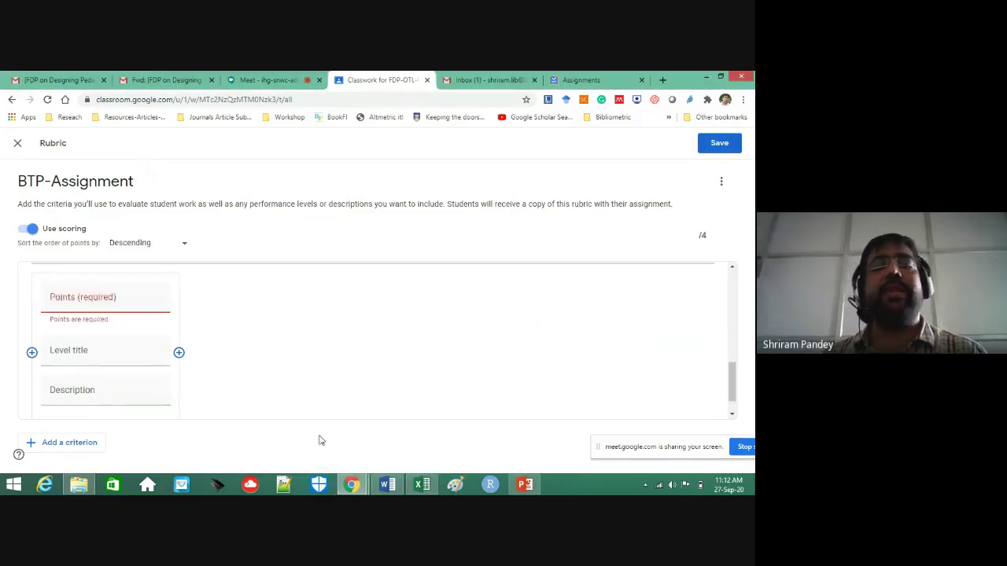
{"action": "left_click", "coordinate": [352, 485]}
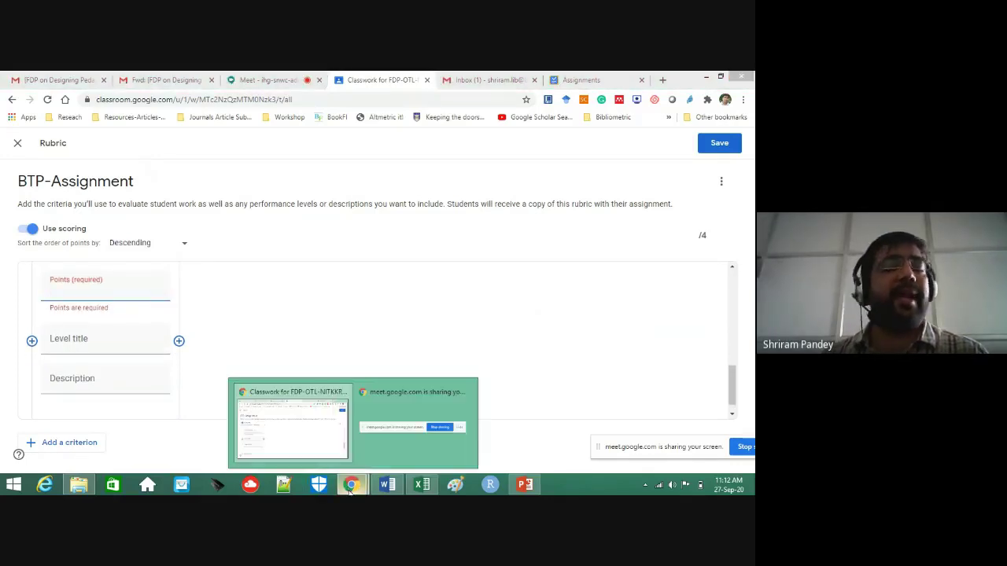
{"action": "left_click", "coordinate": [378, 325]}
{"action": "scroll", "coordinate": [379, 326], "scroll_direction": "up", "scroll_amount": 1}
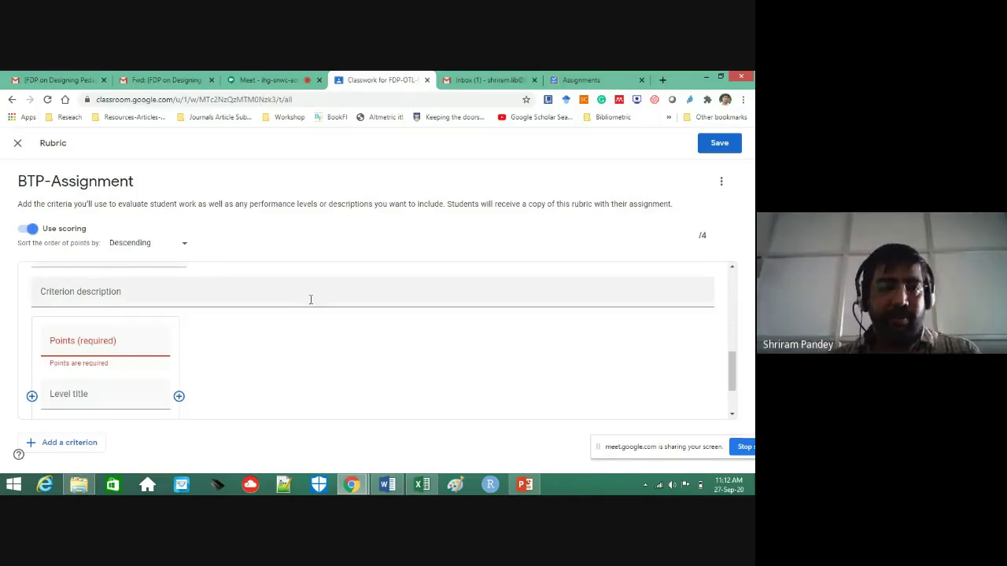
Give the Methods criterion's first level 7 points and the title "excellent", copying the title from the Word template.
{"action": "left_click", "coordinate": [114, 341]}
{"action": "scroll", "coordinate": [260, 350], "scroll_direction": "down", "scroll_amount": 1}
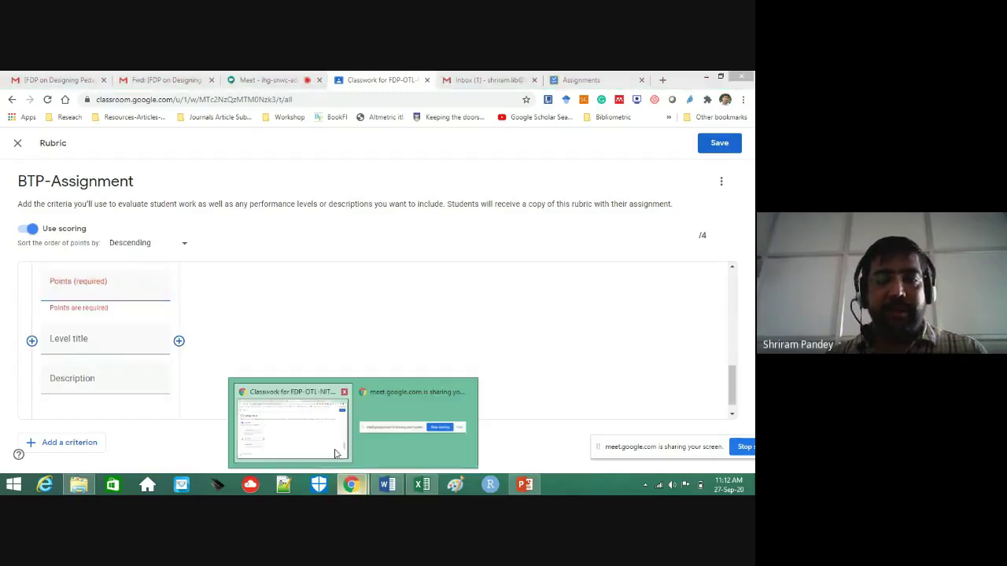
{"action": "left_click", "coordinate": [385, 485]}
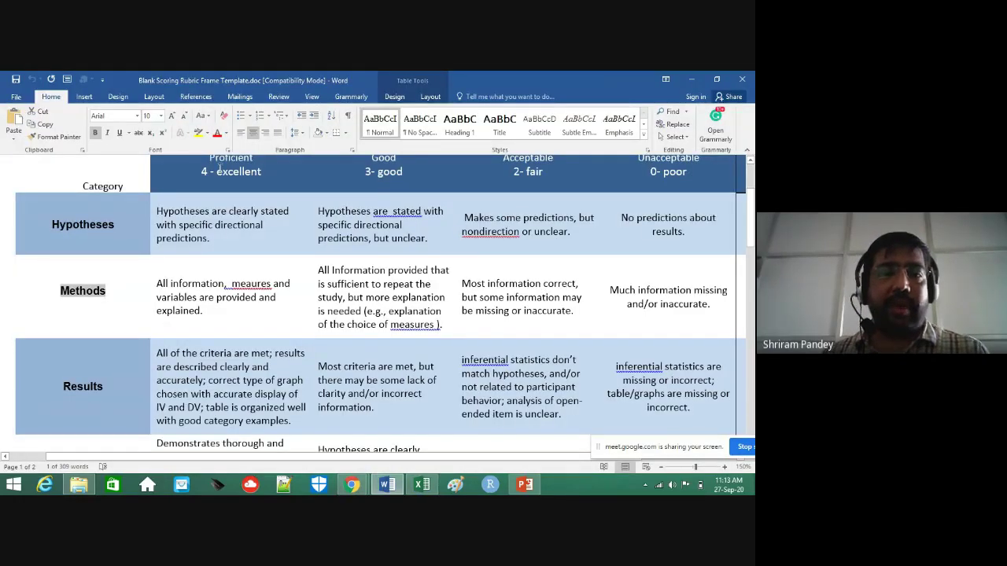
{"action": "left_click_drag", "start_coordinate": [217, 171], "coordinate": [263, 171]}
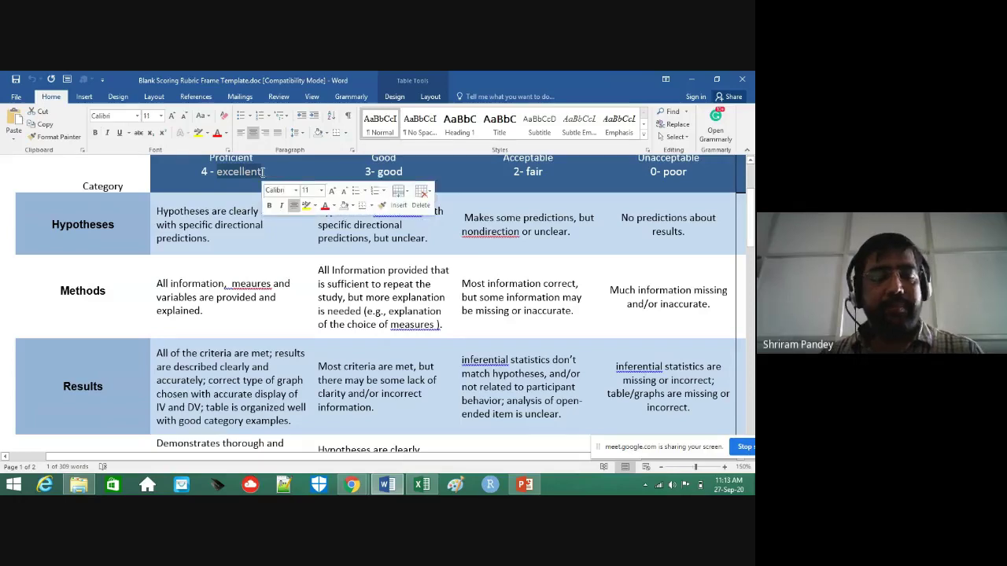
{"action": "left_click", "coordinate": [352, 485]}
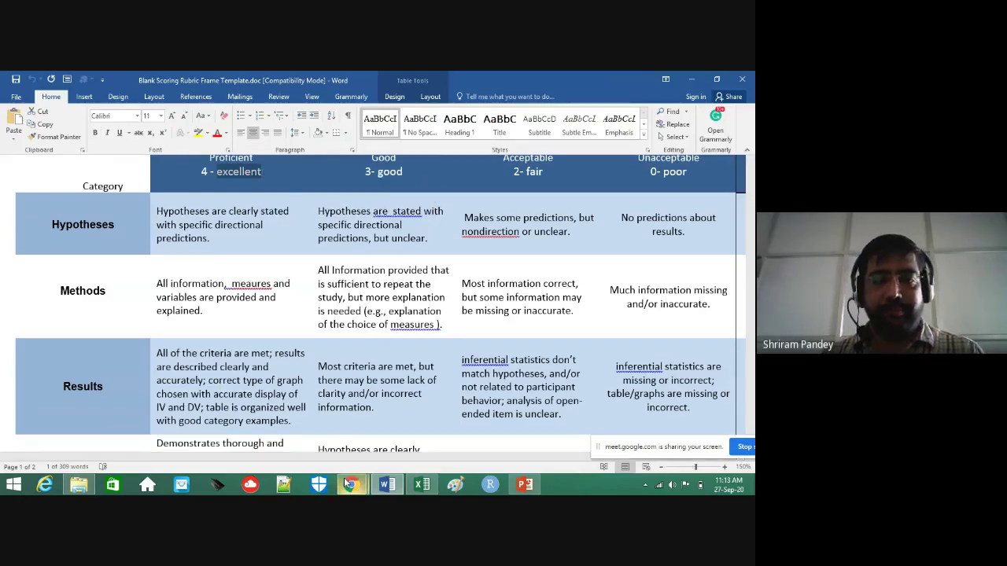
{"action": "left_click", "coordinate": [305, 447]}
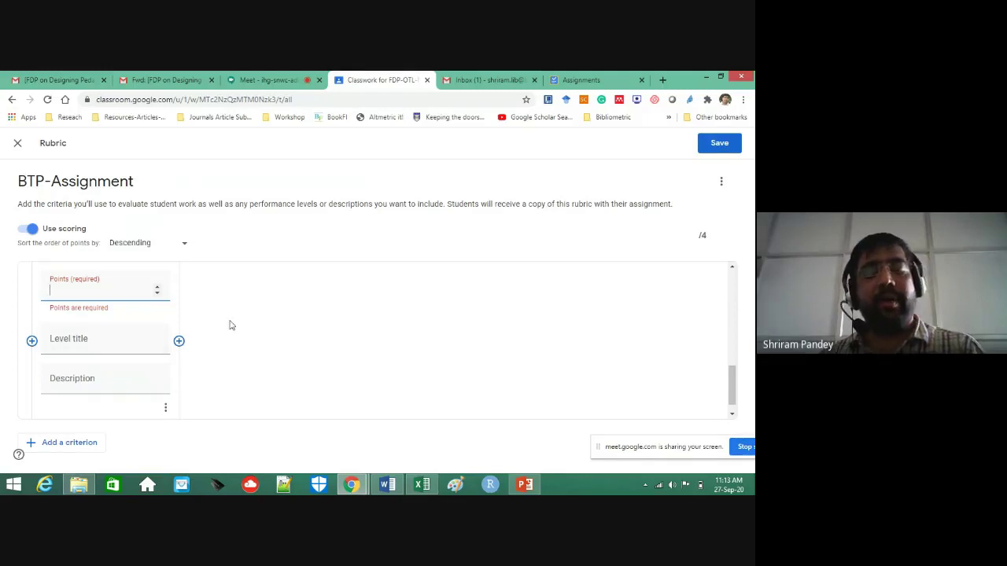
{"action": "type", "text": "7"}
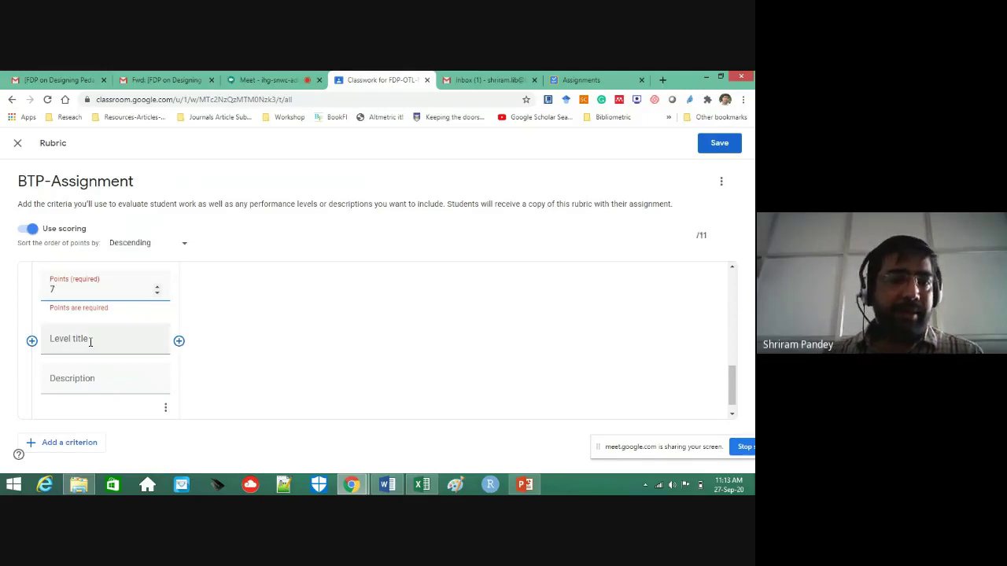
{"action": "left_click", "coordinate": [90, 341]}
{"action": "scroll", "coordinate": [220, 352], "scroll_direction": "up", "scroll_amount": 1}
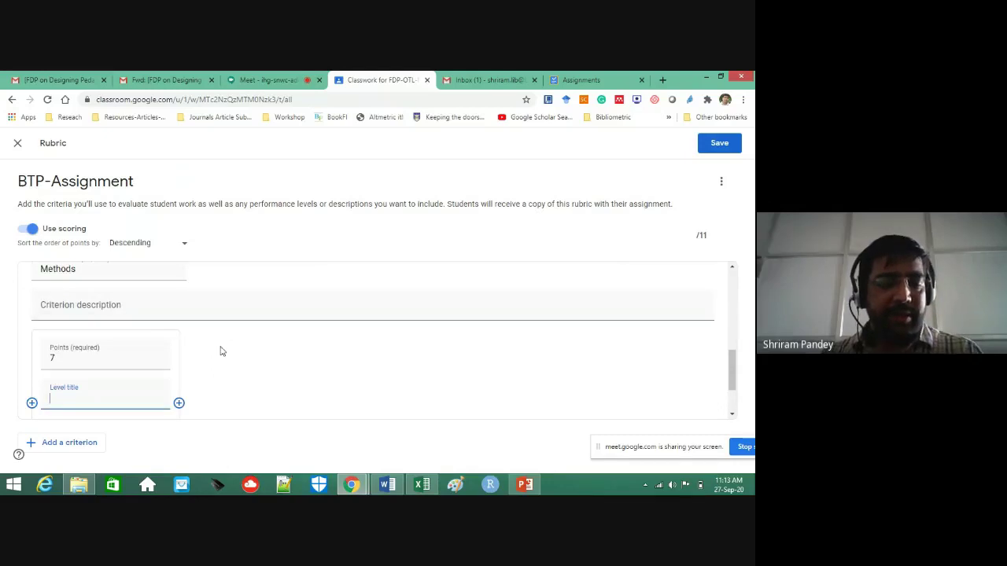
{"action": "type", "text": "excellent"}
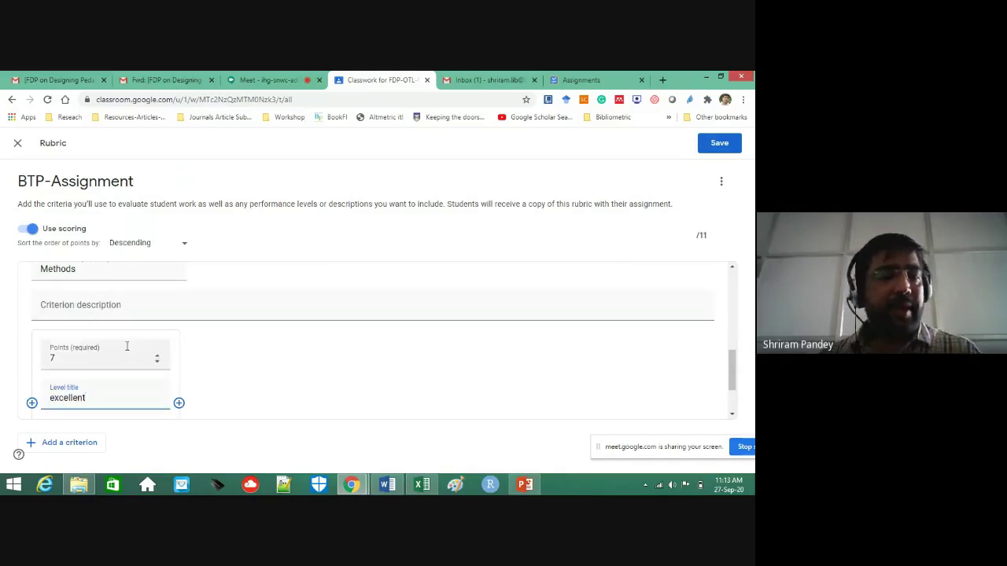
Copy the Methods row's "4 - excellent" text from the Word template and paste it as the excellent level's description in the Classroom rubric.
{"action": "scroll", "coordinate": [87, 306], "scroll_direction": "up", "scroll_amount": 1}
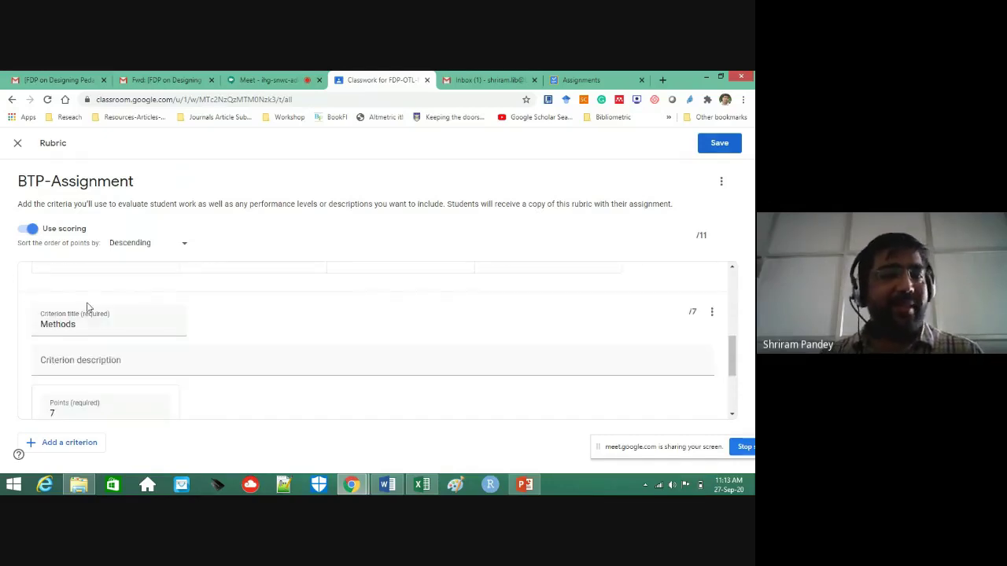
{"action": "scroll", "coordinate": [90, 315], "scroll_direction": "up", "scroll_amount": 3}
{"action": "scroll", "coordinate": [98, 330], "scroll_direction": "down", "scroll_amount": 3}
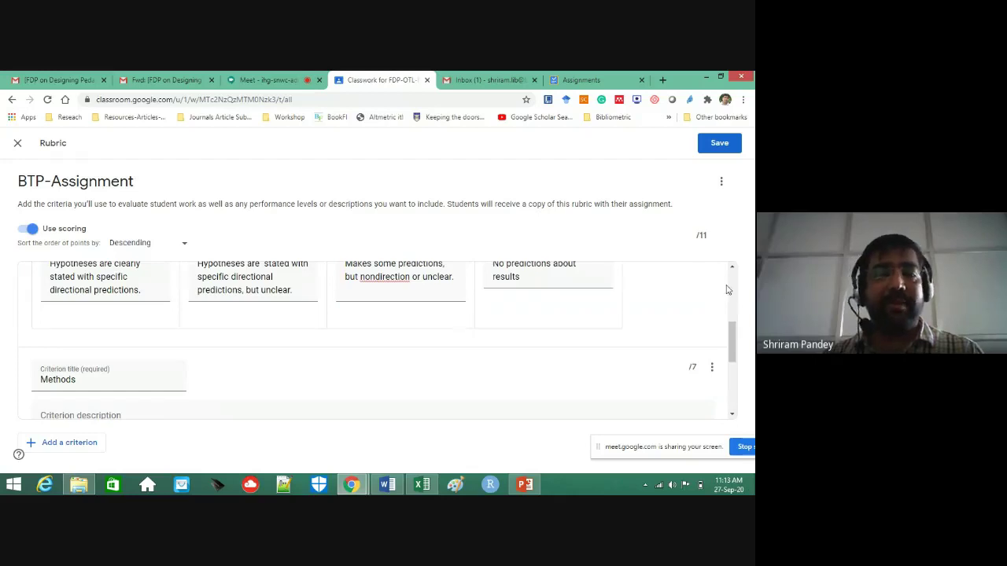
{"action": "scroll", "coordinate": [176, 409], "scroll_direction": "down", "scroll_amount": 3}
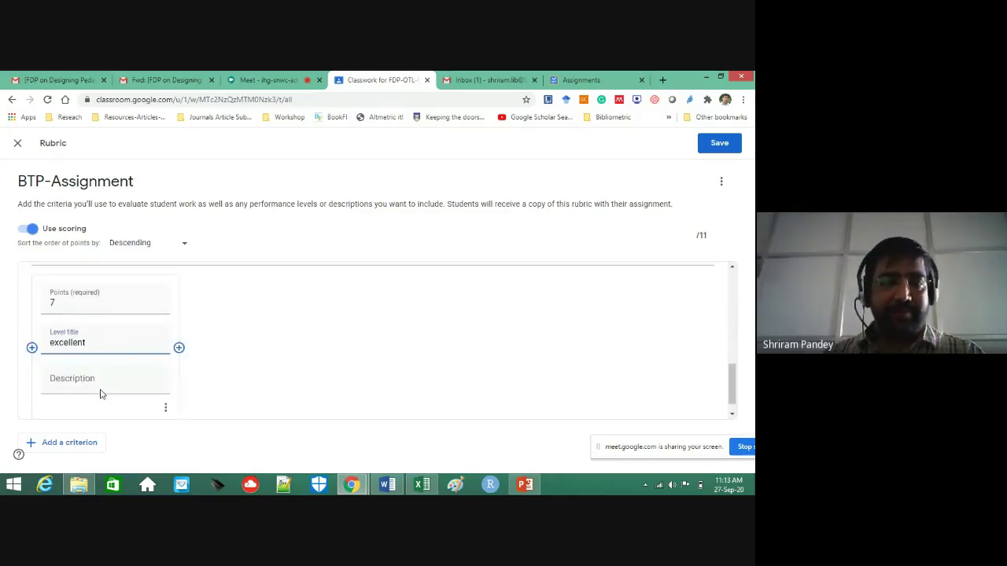
{"action": "left_click", "coordinate": [109, 383]}
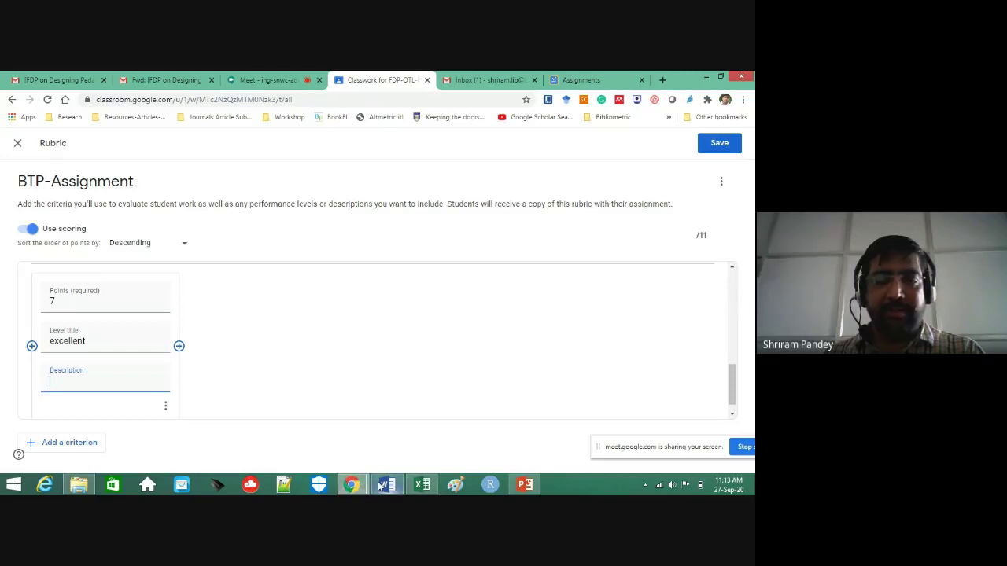
{"action": "left_click", "coordinate": [385, 485]}
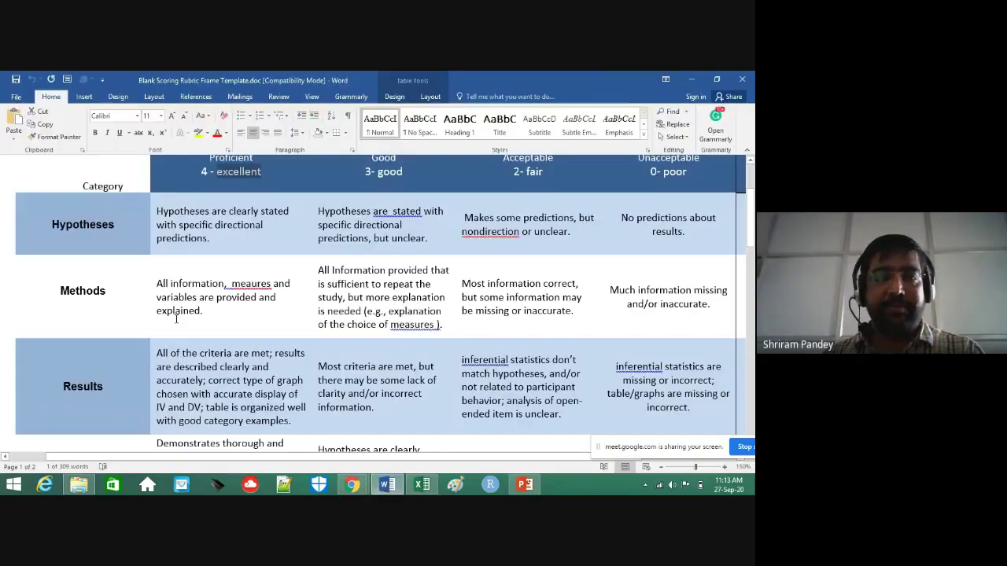
{"action": "left_click", "coordinate": [183, 313]}
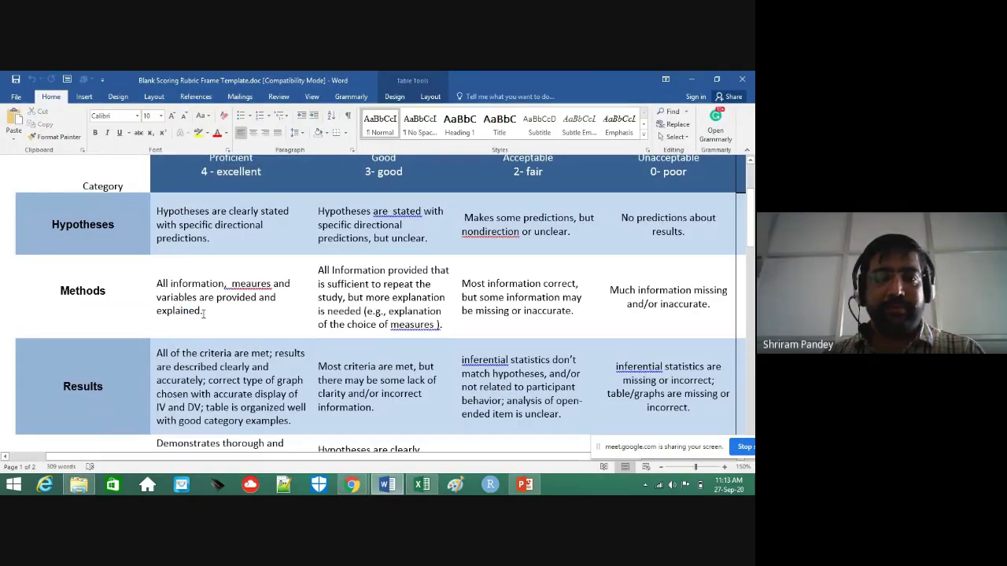
{"action": "left_click_drag", "start_coordinate": [203, 313], "coordinate": [162, 288]}
{"action": "key", "text": "ctrl+c"}
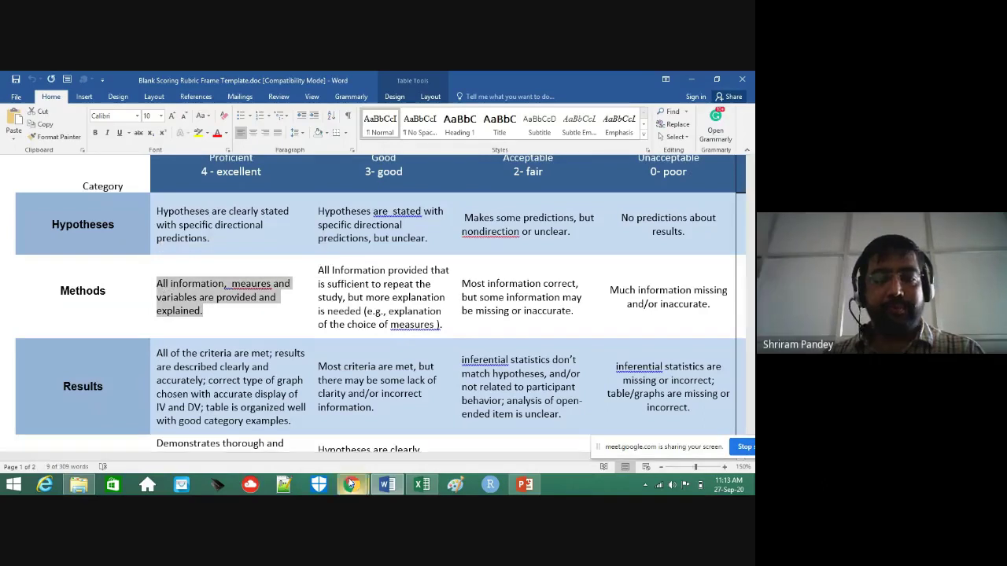
{"action": "left_click", "coordinate": [350, 484]}
{"action": "left_click", "coordinate": [288, 400]}
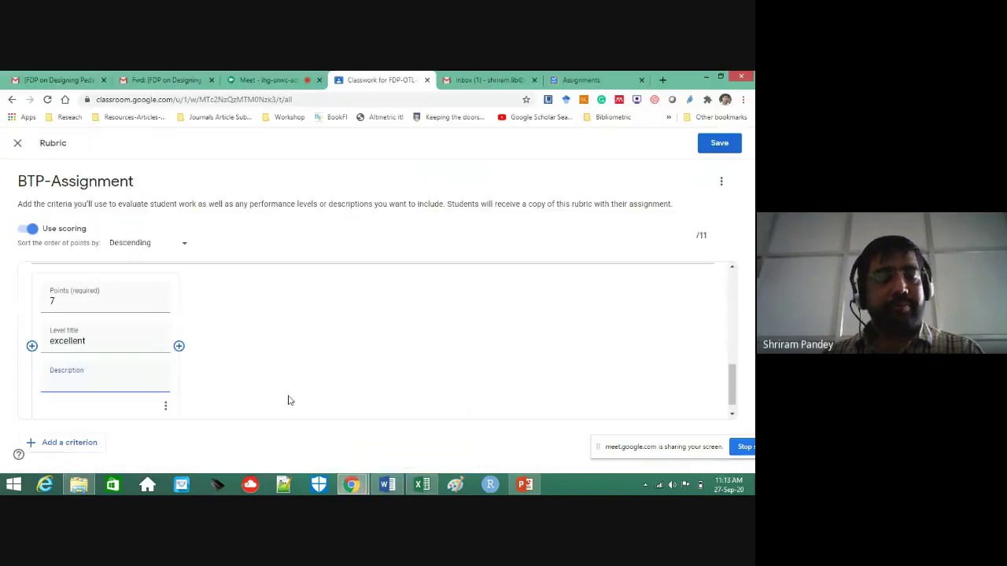
{"action": "key", "text": "ctrl+v"}
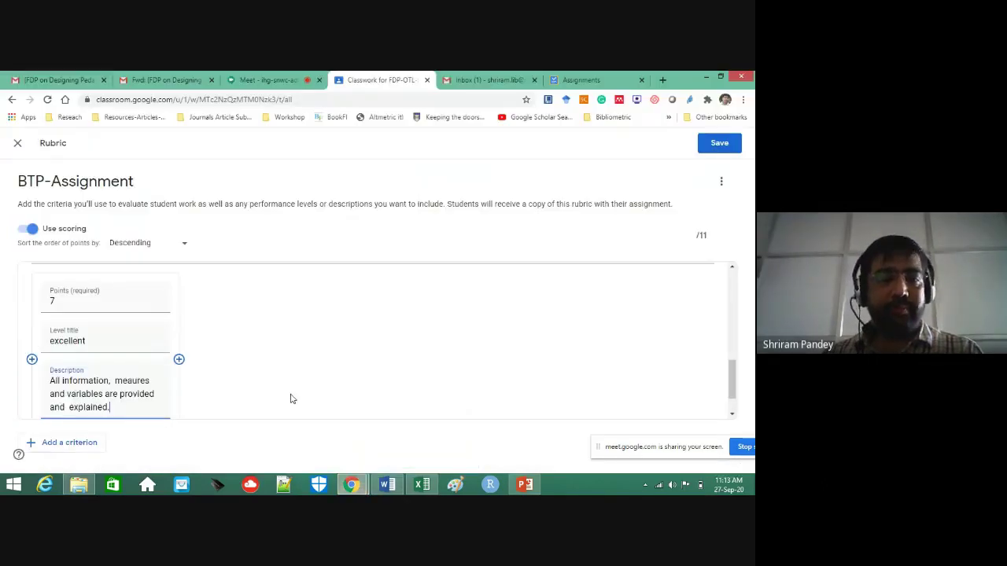
Add a second level to the Methods criterion with 5 points and the title "good".
{"action": "left_click", "coordinate": [179, 359]}
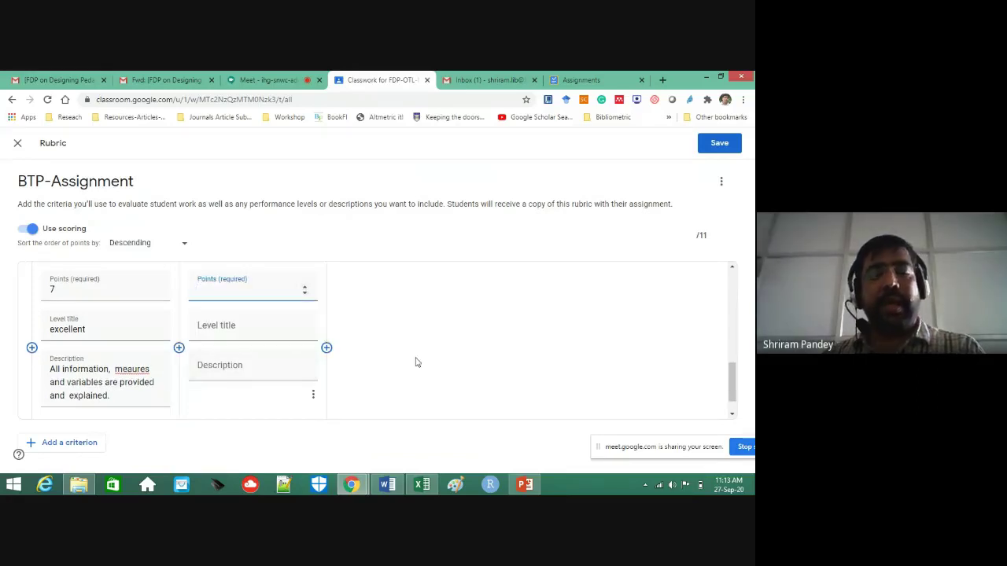
{"action": "type", "text": "5"}
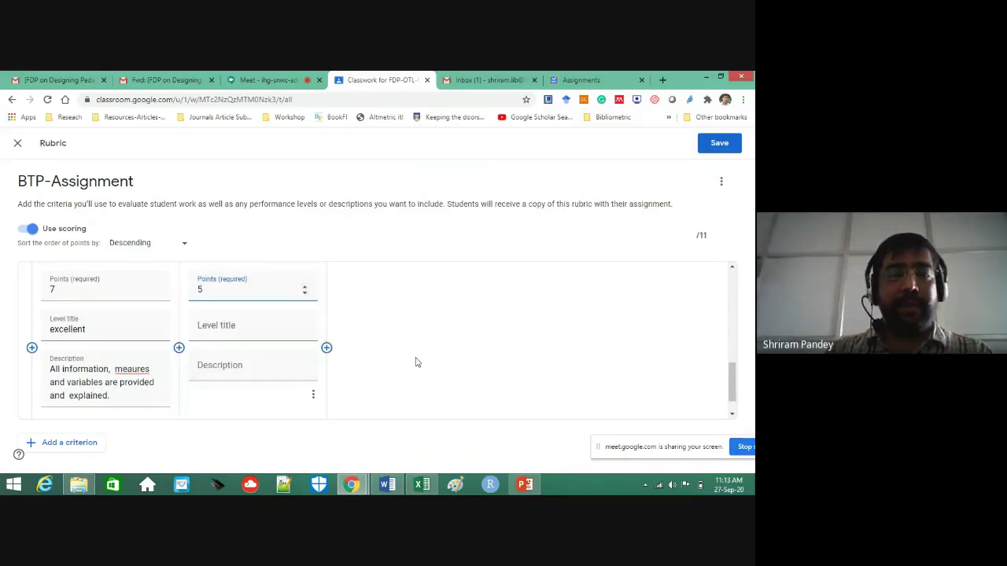
{"action": "left_click", "coordinate": [237, 332]}
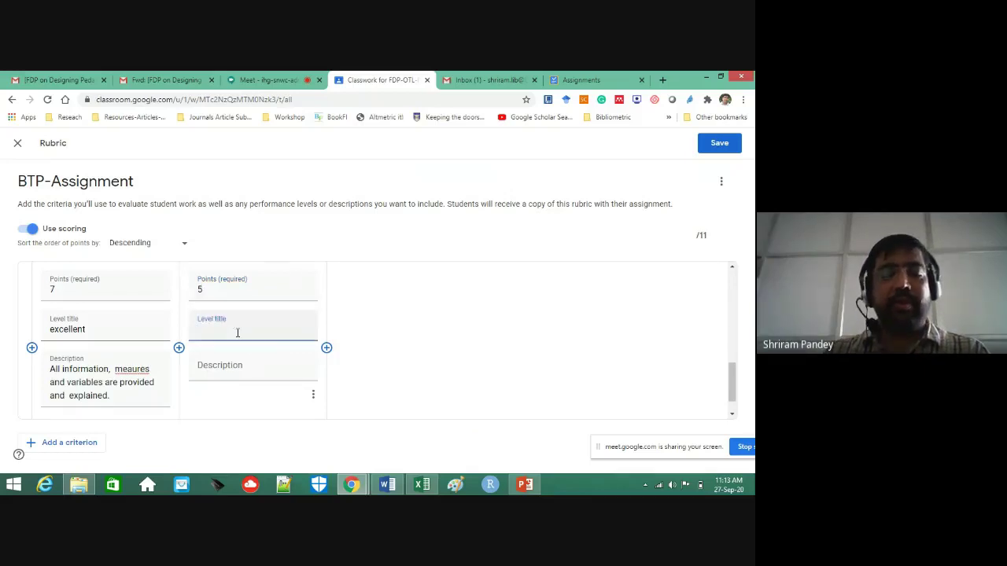
{"action": "type", "text": "good"}
{"action": "key", "text": "BackSpace"}
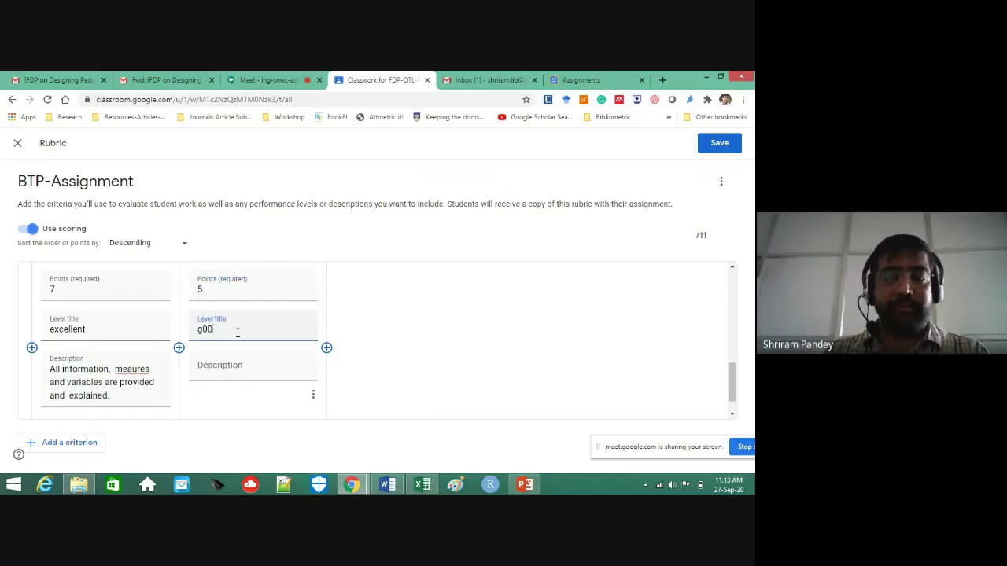
{"action": "key", "text": "BackSpace"}
{"action": "key", "text": "BackSpace"}
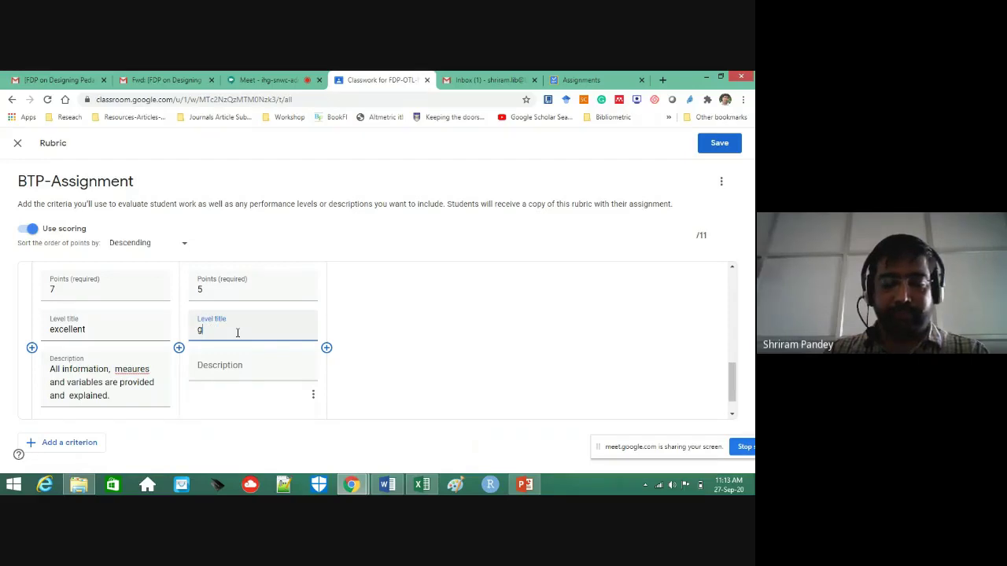
{"action": "type", "text": "ood"}
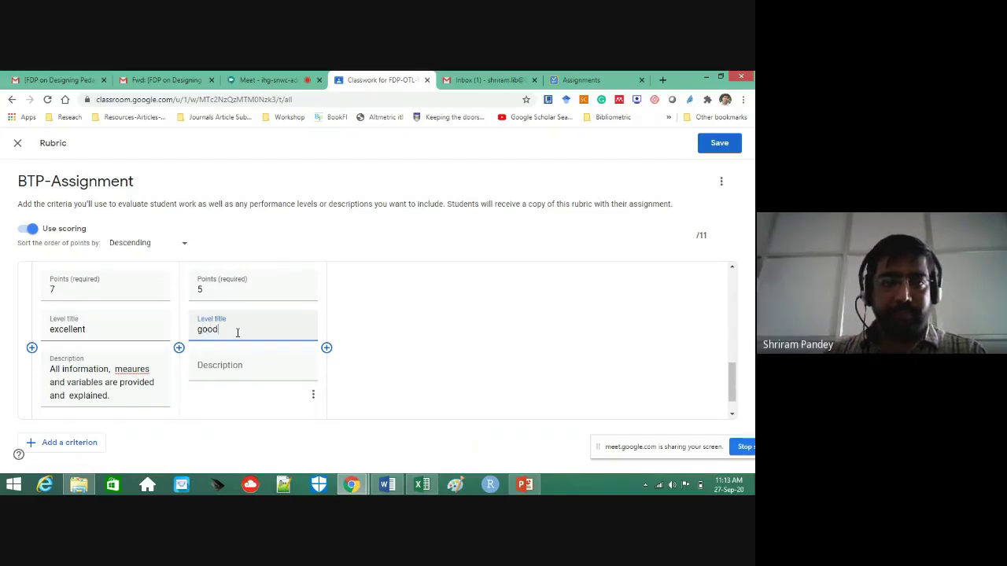
Copy the Methods row's "3- good" text from the Word template and paste it as the good level's description in the Classroom rubric.
{"action": "key", "text": "Tab"}
{"action": "left_click", "coordinate": [350, 486]}
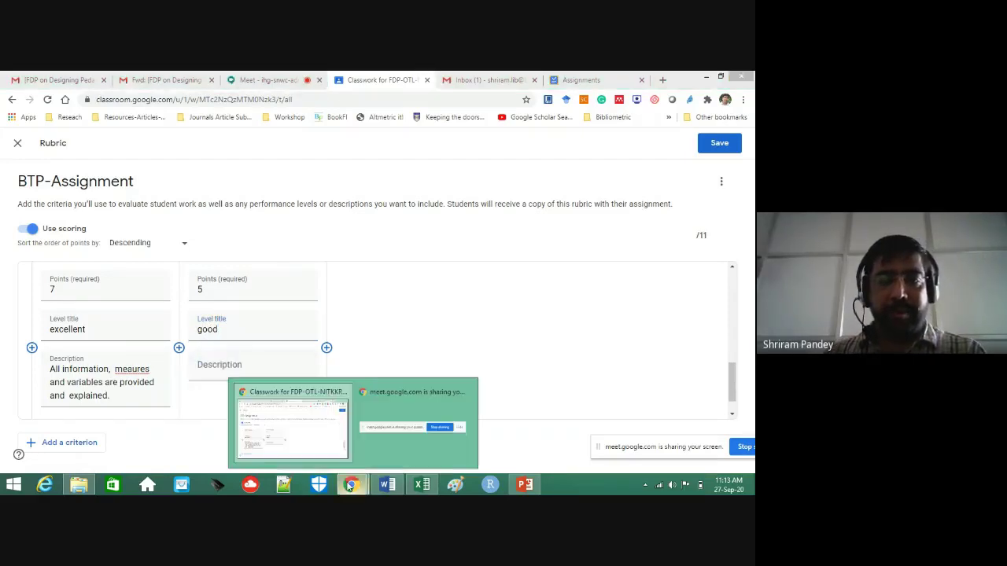
{"action": "left_click", "coordinate": [386, 486]}
{"action": "left_click", "coordinate": [437, 329]}
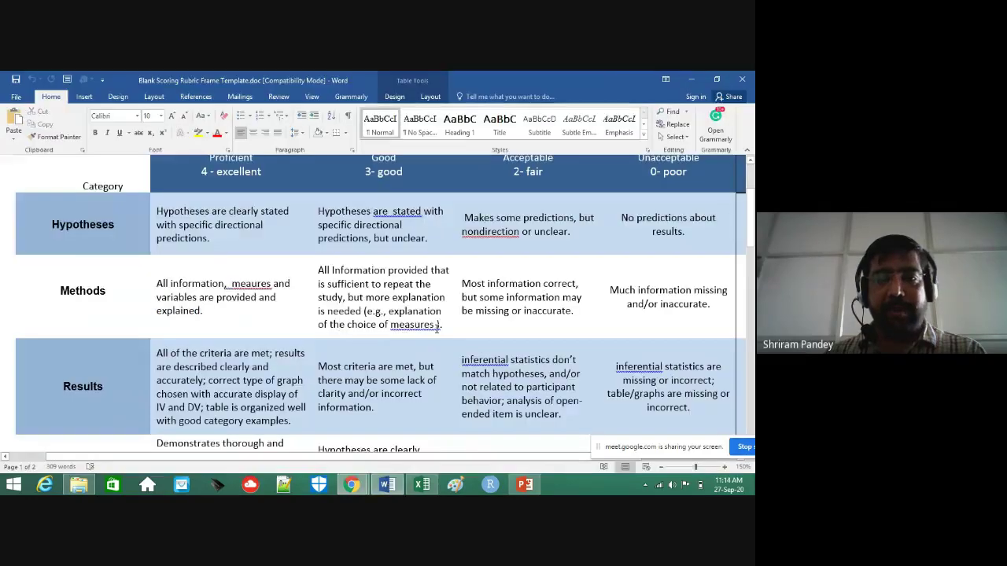
{"action": "left_click_drag", "start_coordinate": [436, 328], "coordinate": [320, 271]}
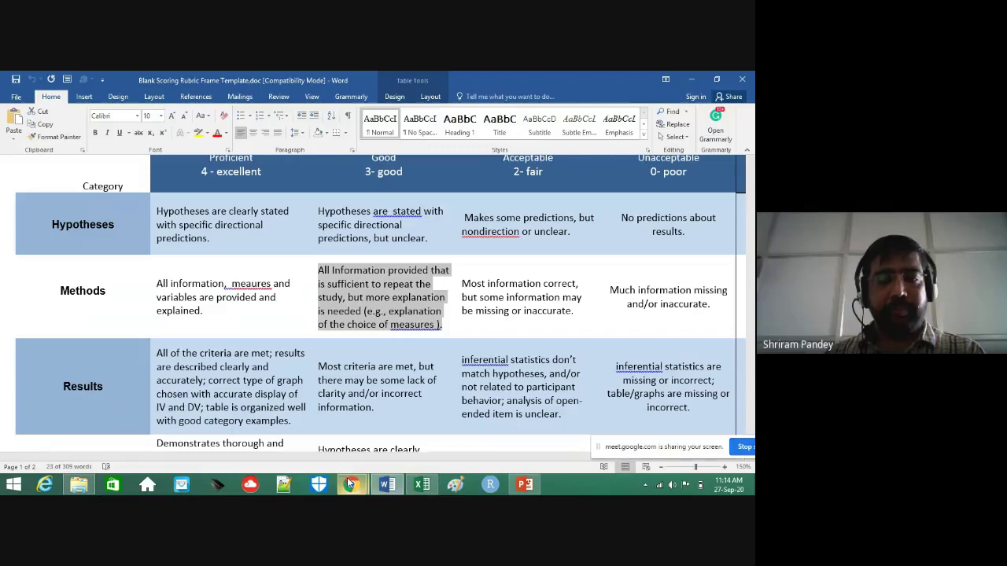
{"action": "mouse_move", "coordinate": [350, 482]}
{"action": "left_click", "coordinate": [337, 407]}
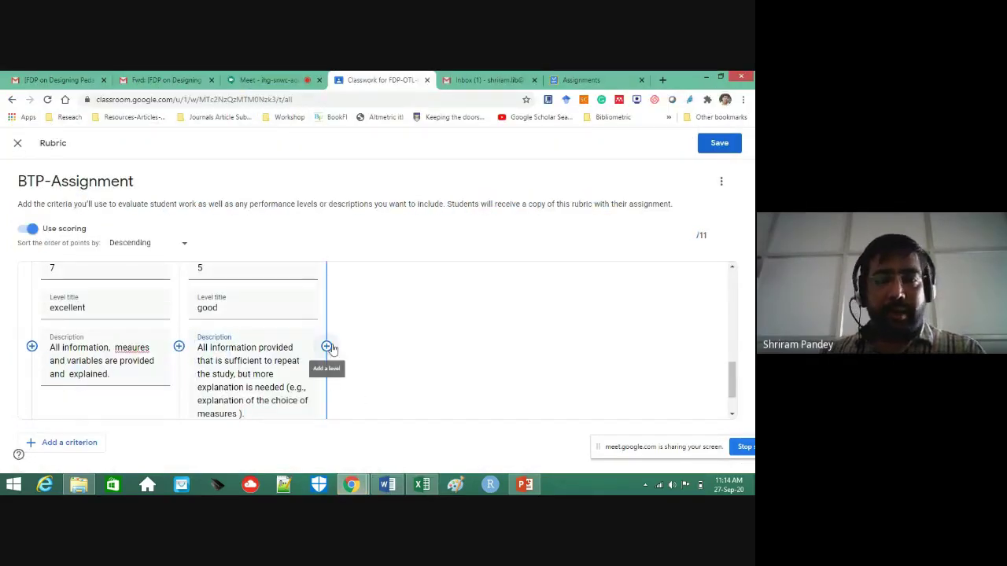
Add a third level to the Methods criterion with 3 points and the title "fair".
{"action": "left_click", "coordinate": [327, 347]}
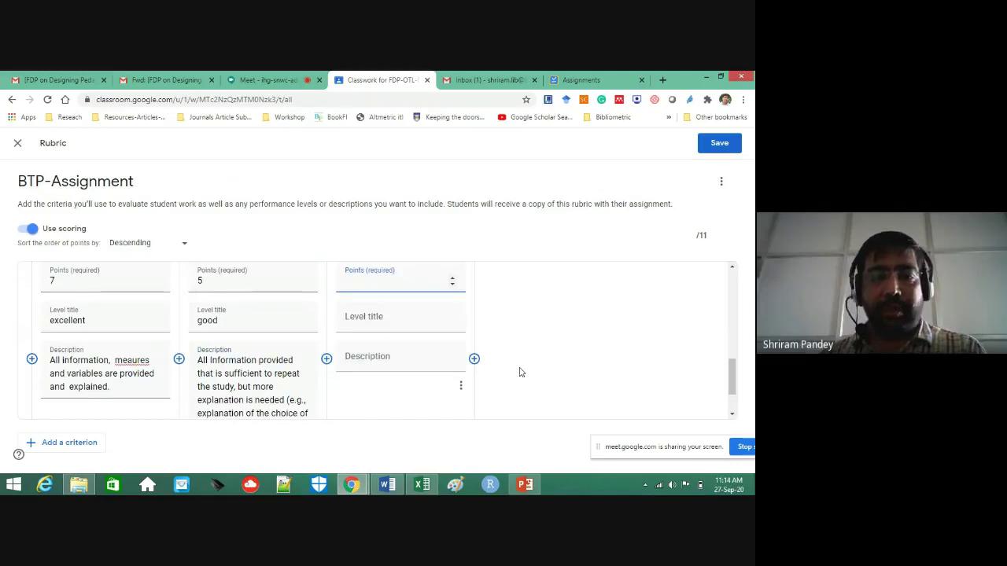
{"action": "type", "text": "3"}
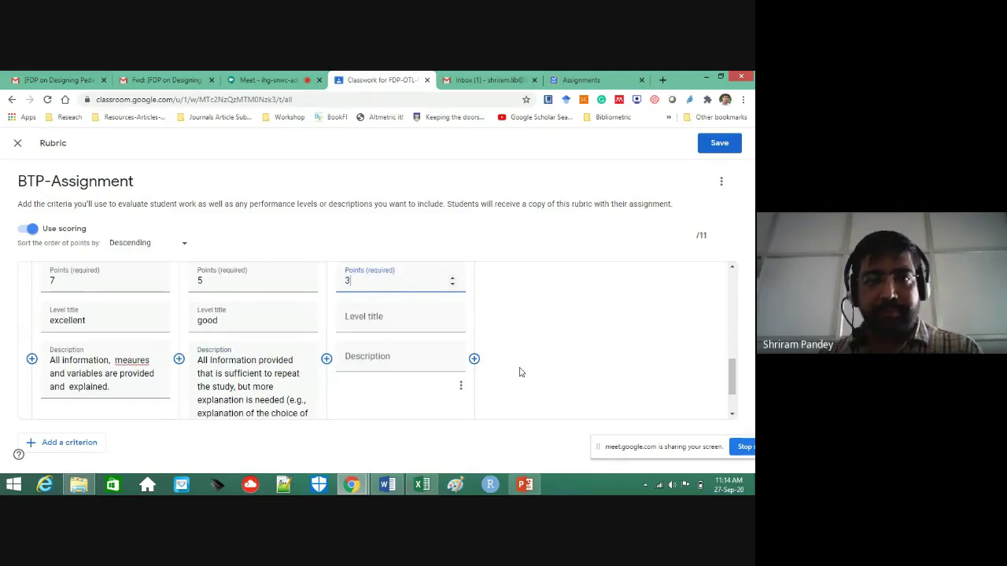
{"action": "left_click", "coordinate": [385, 319]}
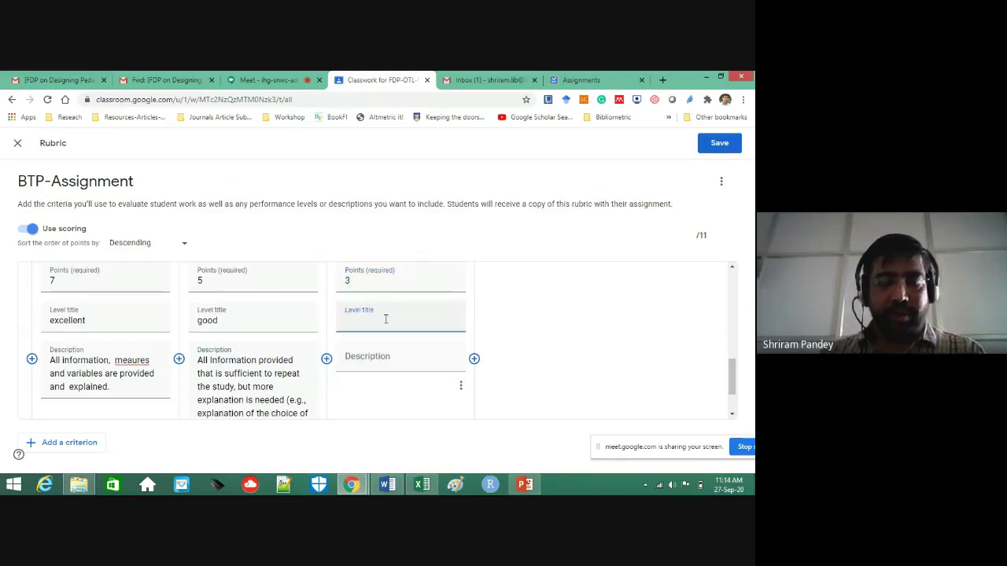
{"action": "type", "text": "fair"}
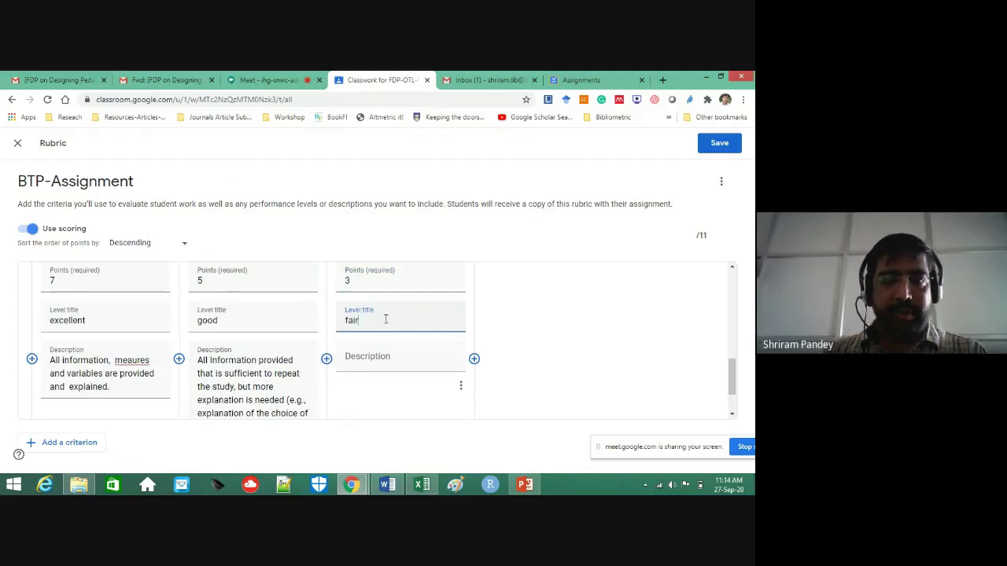
Copy the Methods row's "2- fair" text from the Word template and paste it as the fair level's description in the Classroom rubric.
{"action": "left_click", "coordinate": [382, 372]}
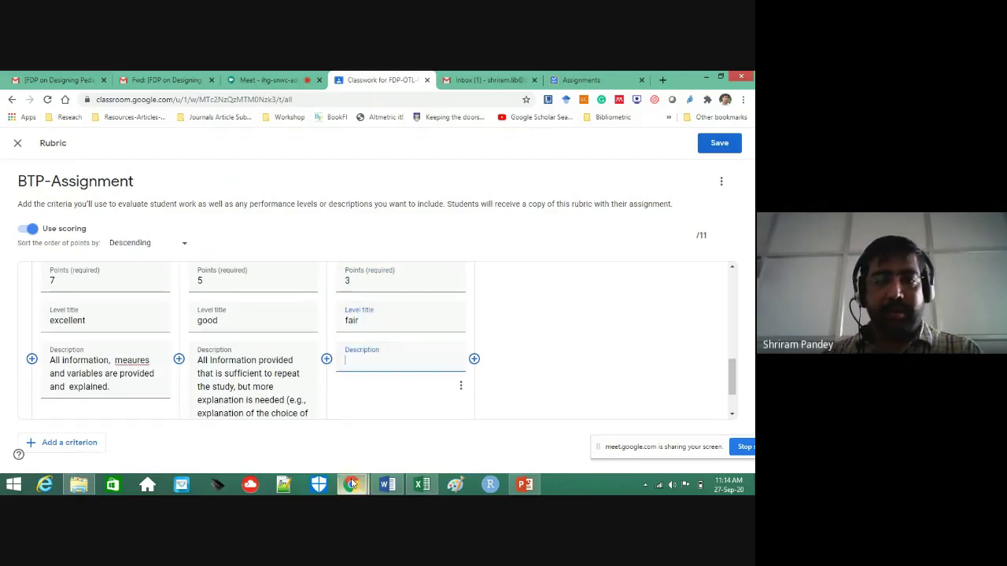
{"action": "left_click", "coordinate": [397, 488]}
{"action": "left_click_drag", "start_coordinate": [576, 314], "coordinate": [477, 285]}
{"action": "key", "text": "ctrl+c"}
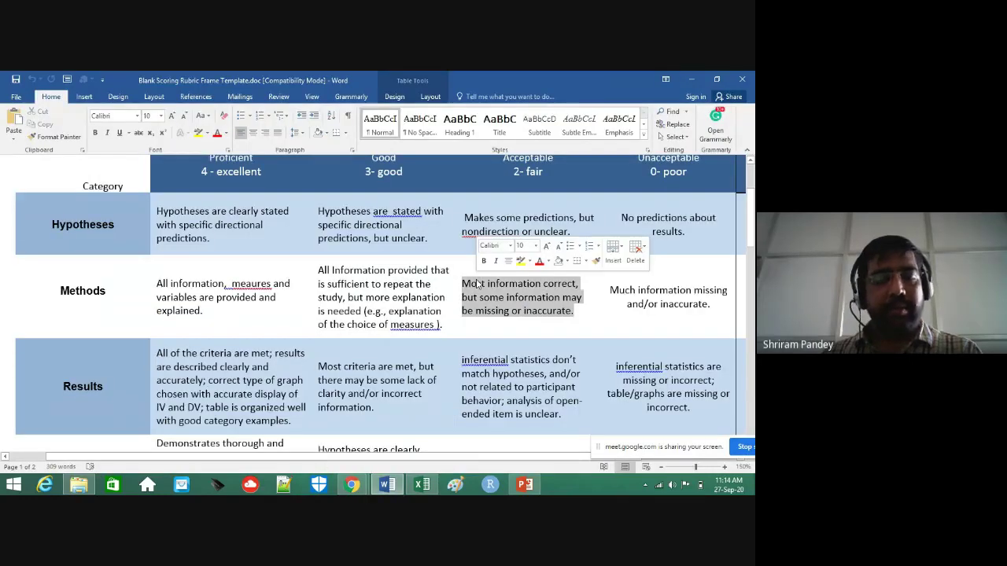
{"action": "left_click", "coordinate": [350, 488]}
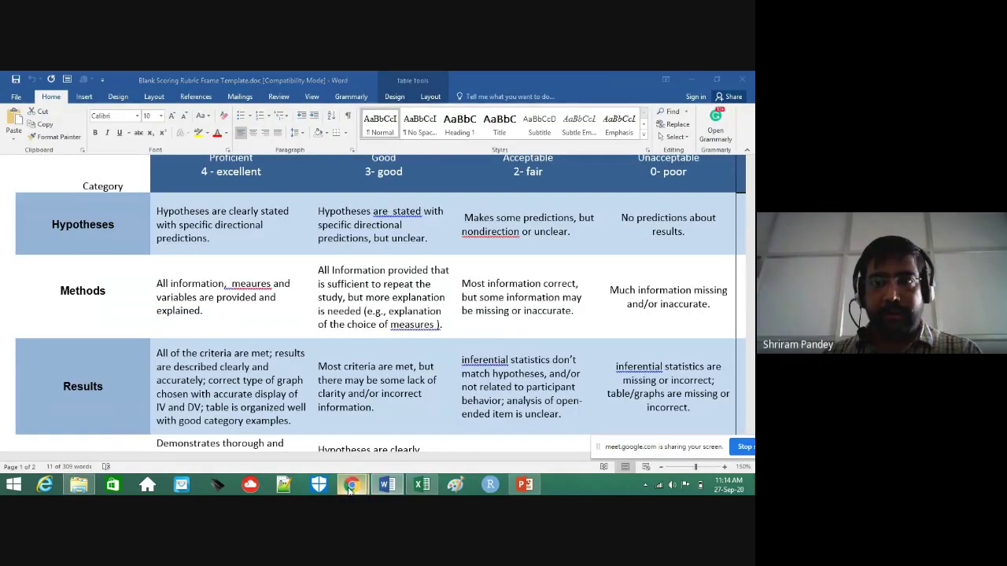
{"action": "left_click", "coordinate": [328, 451]}
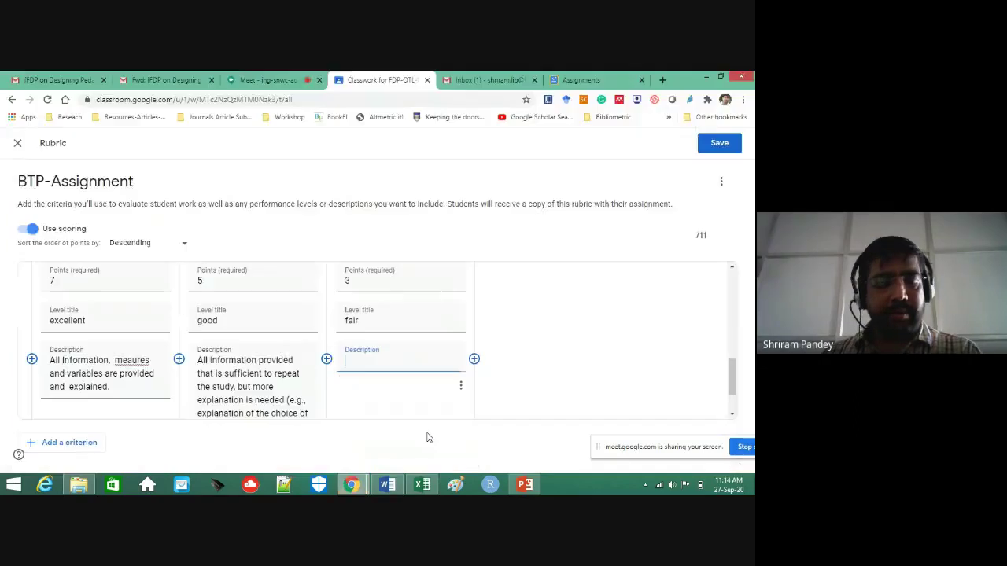
{"action": "key", "text": "ctrl+v"}
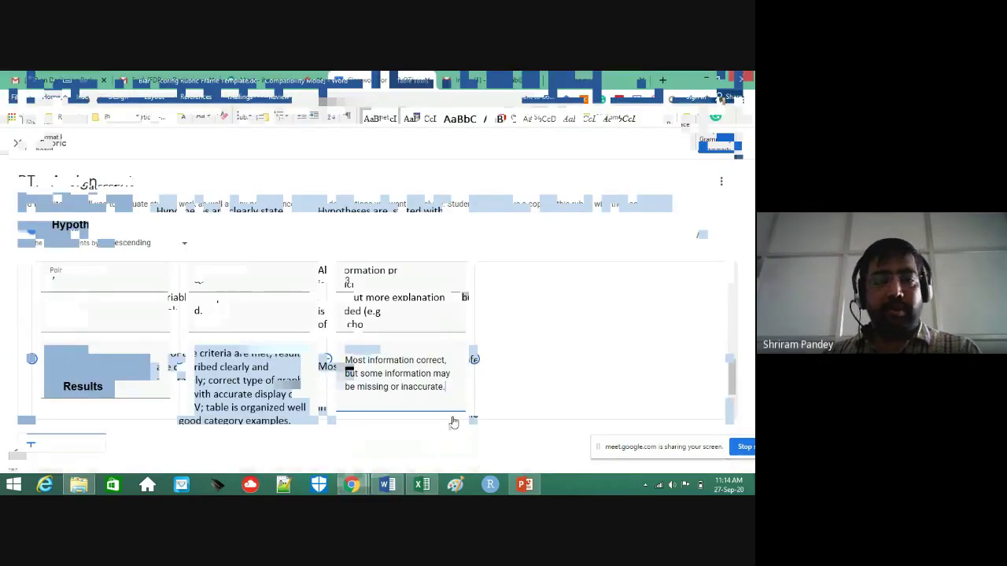
Add a fourth level to the Methods criterion with 1 point and the title "poor".
{"action": "left_click", "coordinate": [474, 360]}
{"action": "scroll", "coordinate": [652, 364], "scroll_direction": "up", "scroll_amount": 1}
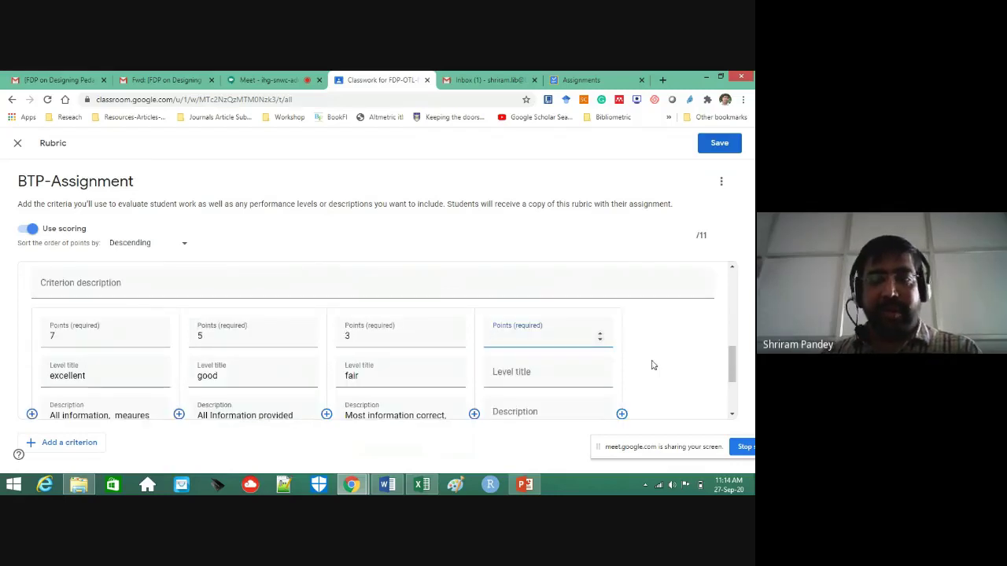
{"action": "type", "text": "1"}
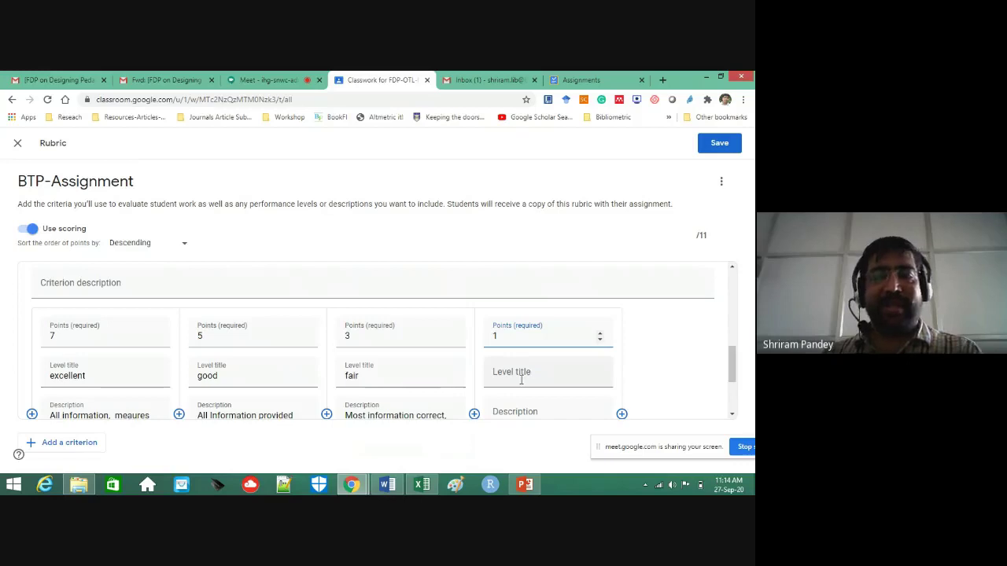
{"action": "left_click", "coordinate": [521, 380]}
{"action": "scroll", "coordinate": [654, 369], "scroll_direction": "down", "scroll_amount": 1}
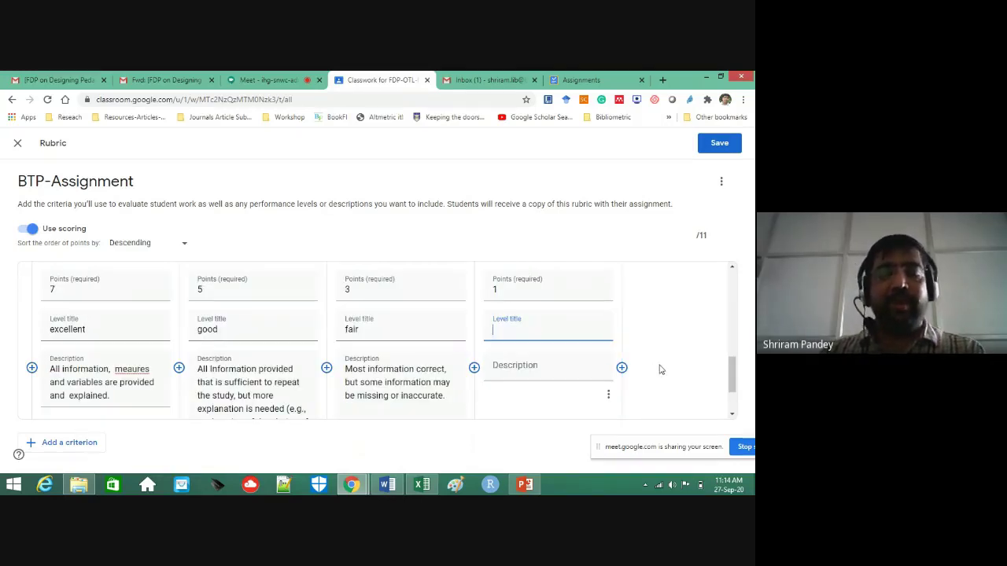
{"action": "type", "text": "poor"}
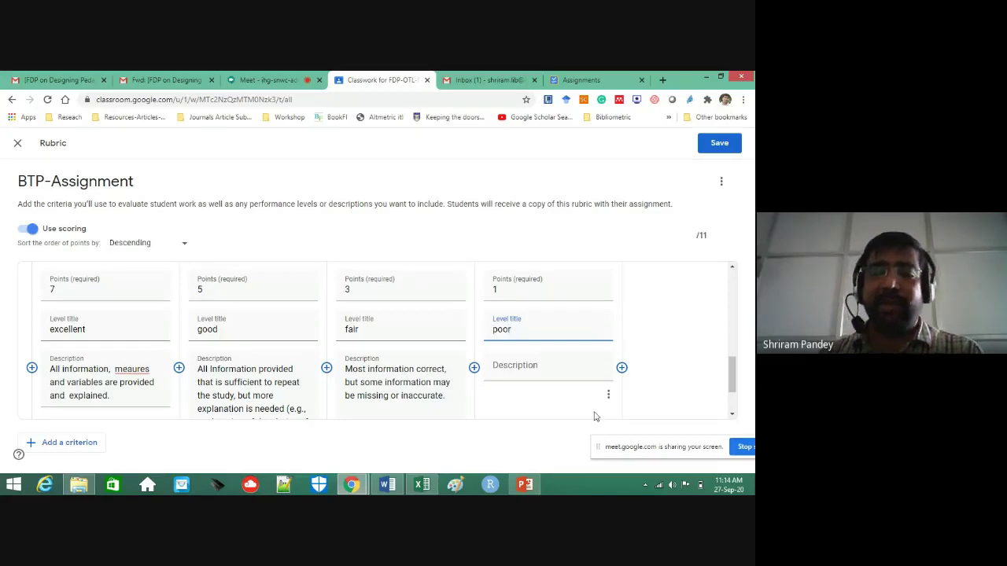
Copy "Much information missing and/or inaccurate" from the Word template's Methods row and paste it as the poor level's description in the Classroom rubric.
{"action": "left_click", "coordinate": [519, 367]}
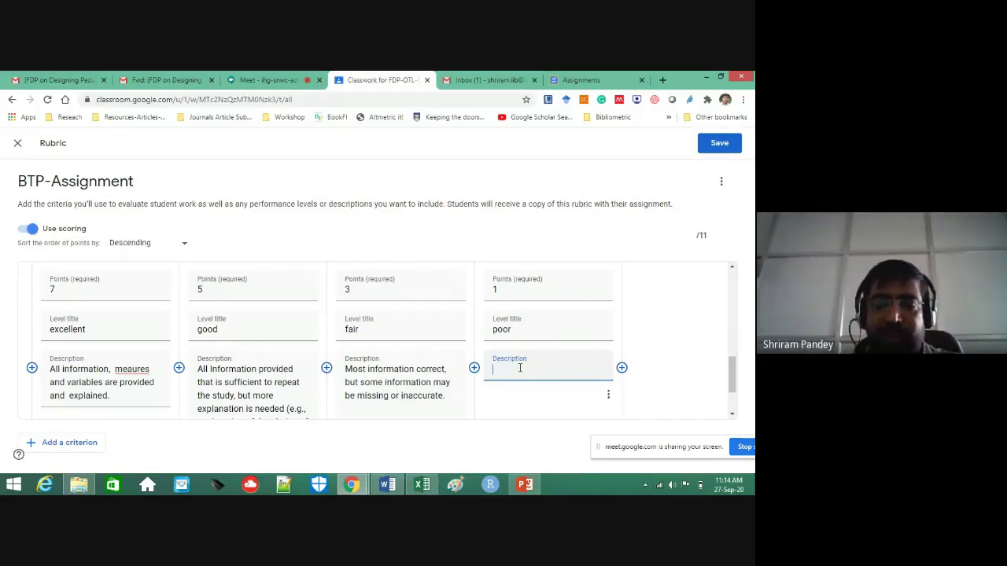
{"action": "key", "text": "alt+Tab"}
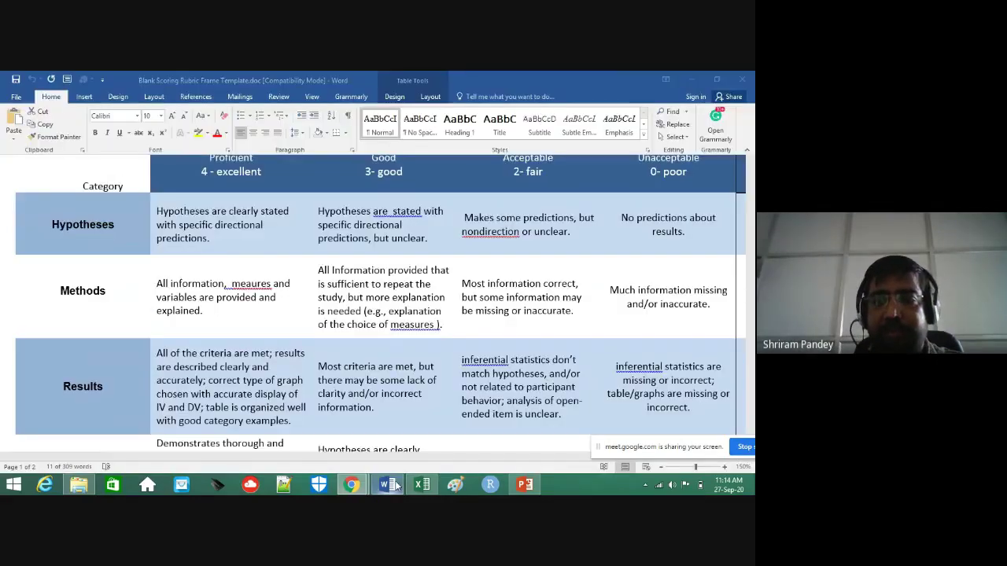
{"action": "left_click_drag", "start_coordinate": [612, 291], "coordinate": [698, 304]}
{"action": "key", "text": "ctrl+c"}
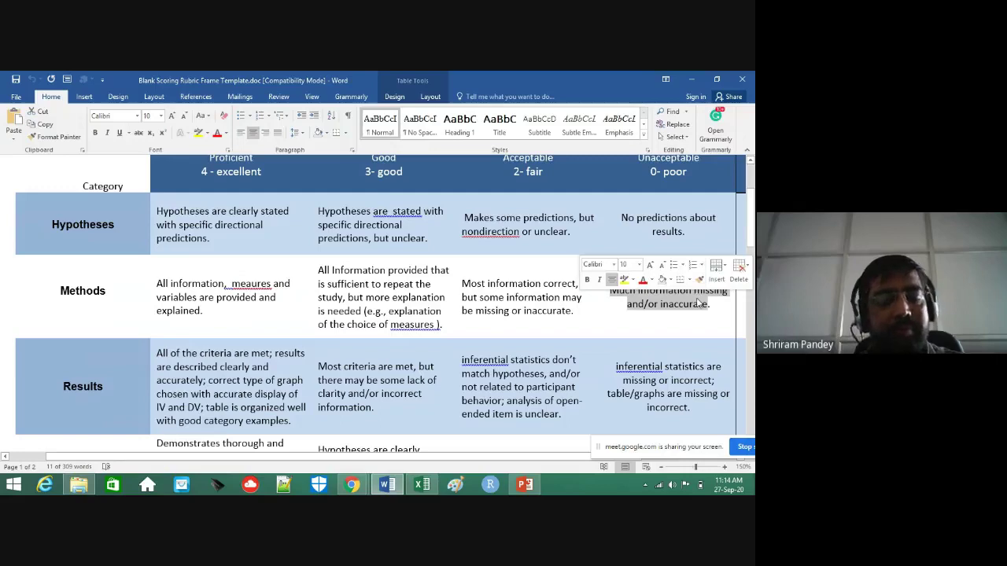
{"action": "left_click", "coordinate": [354, 486]}
{"action": "left_click", "coordinate": [348, 440]}
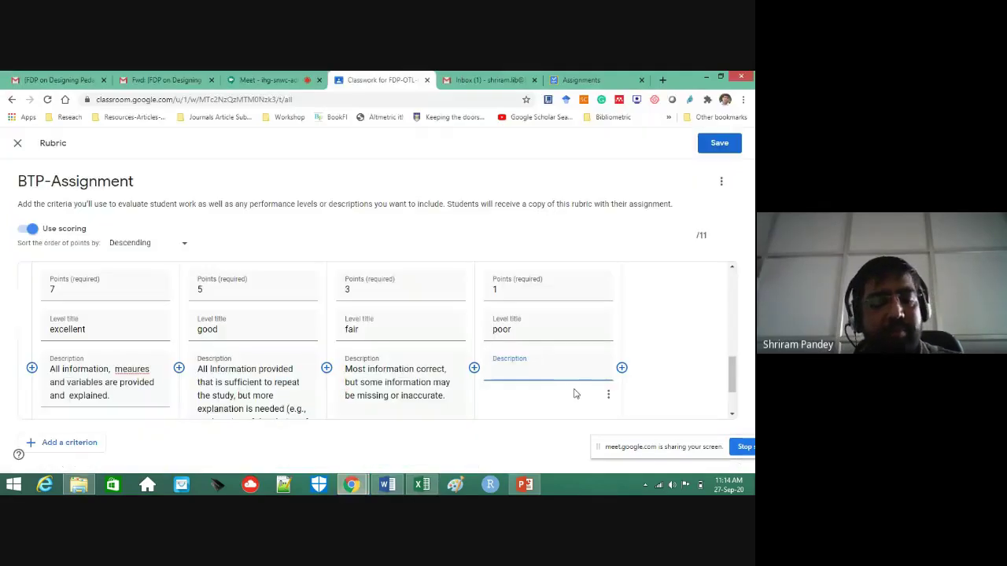
{"action": "key", "text": "ctrl+v"}
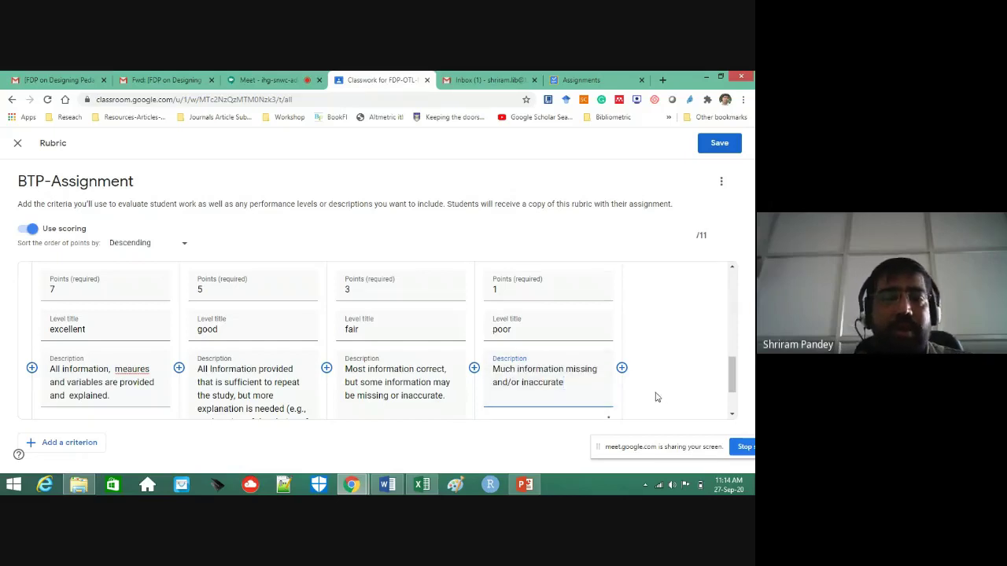
Add a third criterion to the rubric and check over the Hypotheses and Methods criteria.
{"action": "scroll", "coordinate": [637, 334], "scroll_direction": "down", "scroll_amount": 1}
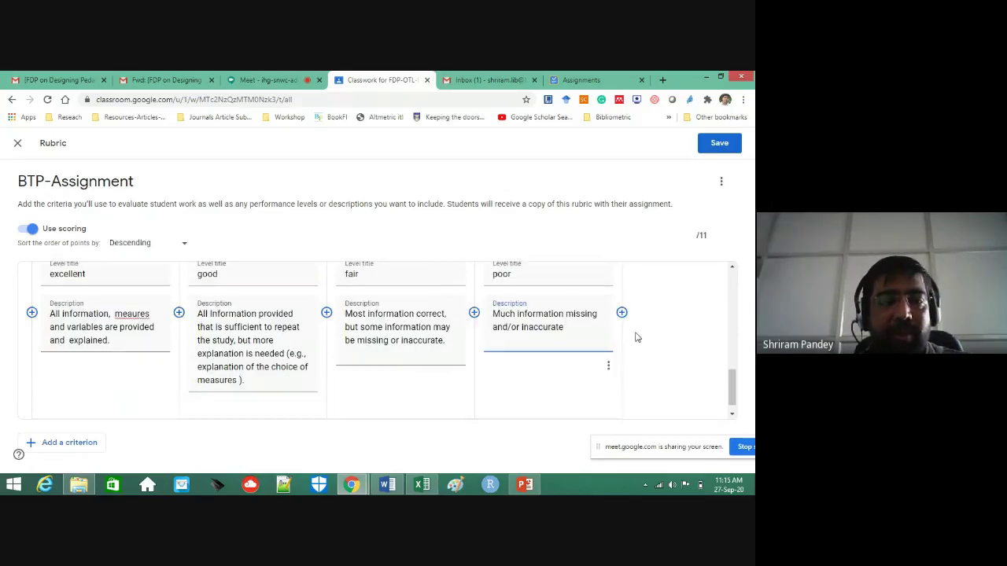
{"action": "scroll", "coordinate": [361, 397], "scroll_direction": "down", "scroll_amount": 1}
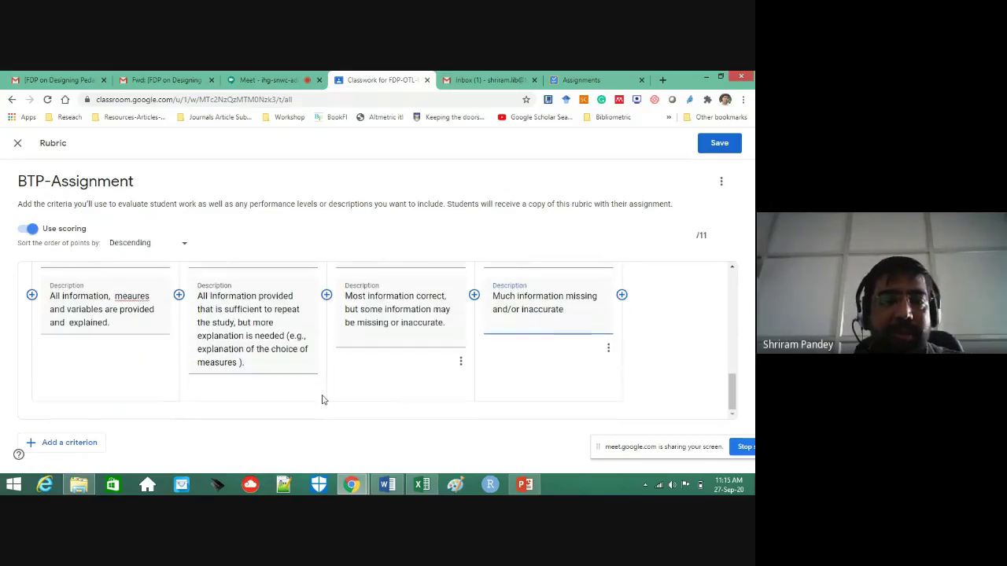
{"action": "left_click", "coordinate": [74, 442]}
{"action": "scroll", "coordinate": [213, 370], "scroll_direction": "up", "scroll_amount": 5}
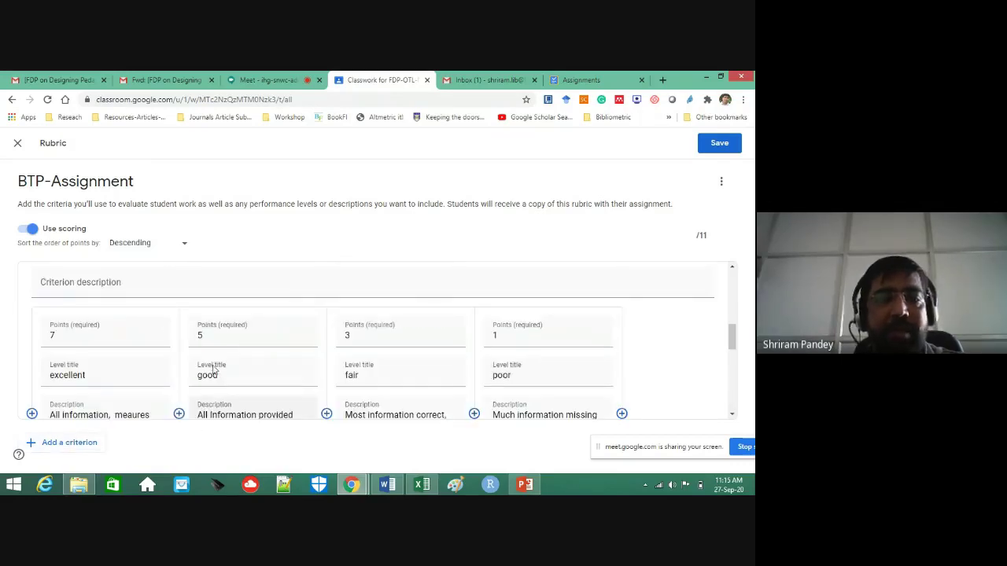
{"action": "scroll", "coordinate": [417, 307], "scroll_direction": "up", "scroll_amount": 2}
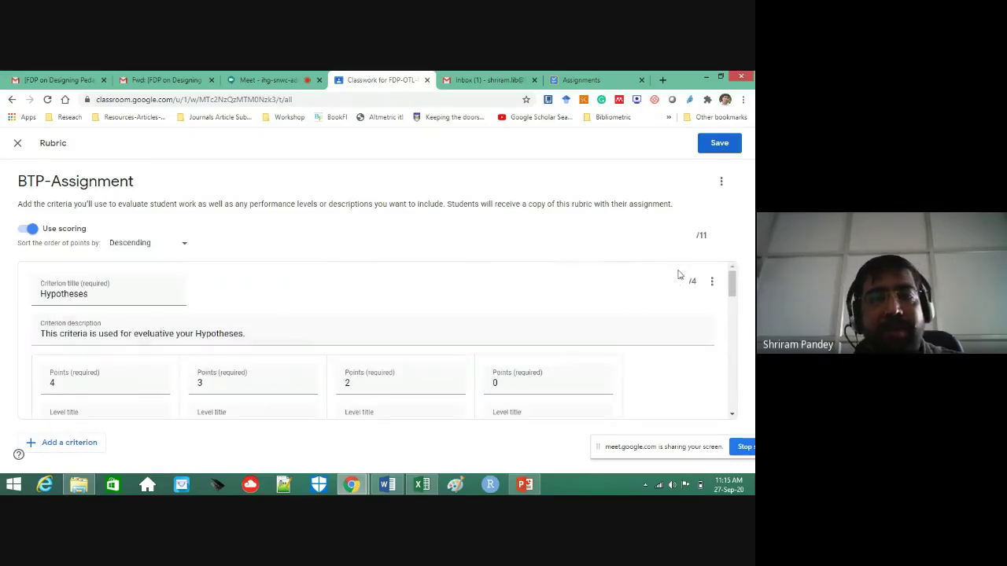
{"action": "scroll", "coordinate": [566, 375], "scroll_direction": "down", "scroll_amount": 5}
{"action": "scroll", "coordinate": [236, 392], "scroll_direction": "down", "scroll_amount": 3}
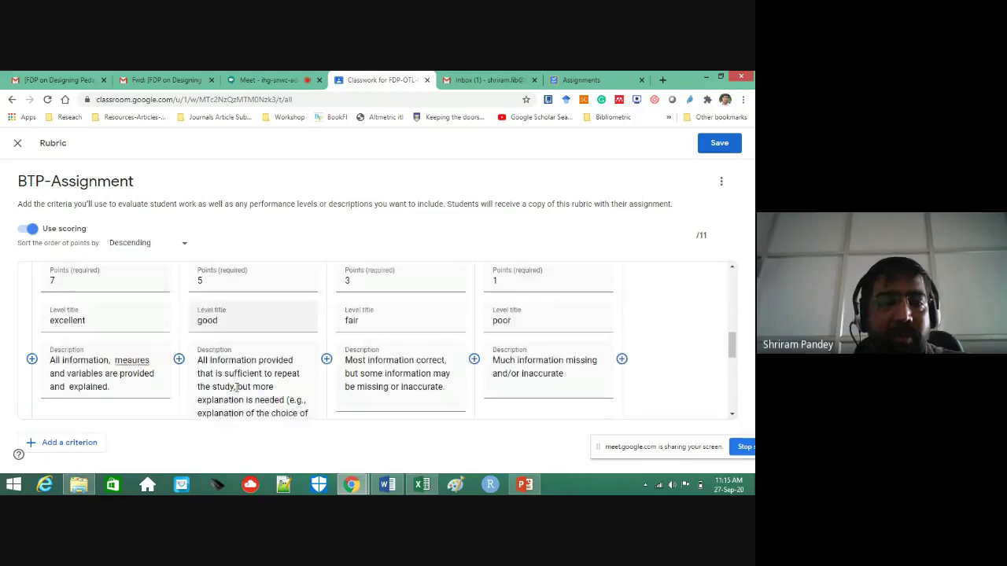
{"action": "scroll", "coordinate": [236, 391], "scroll_direction": "down", "scroll_amount": 1}
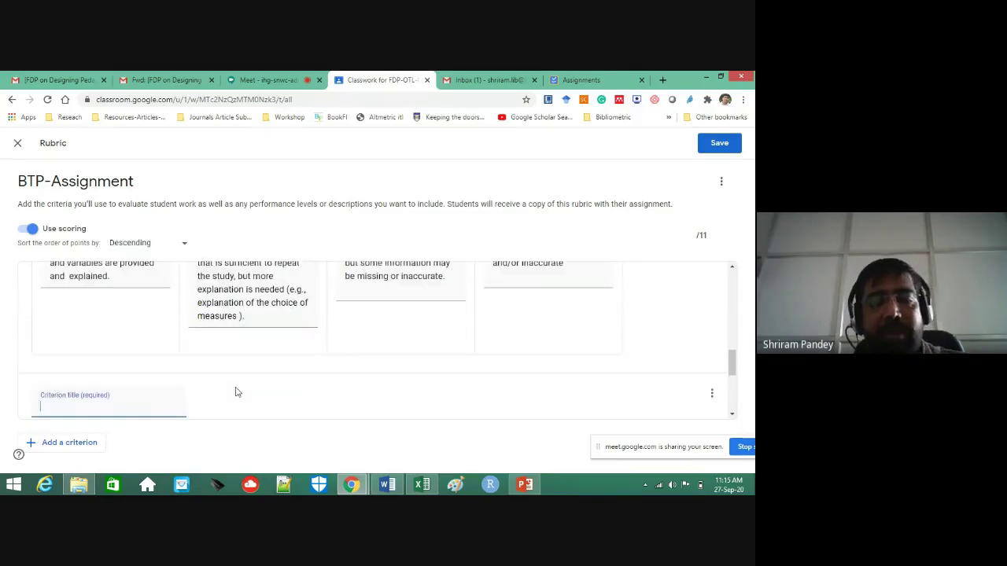
Copy "Results" from the Word template's Category column and paste it as the third criterion's title in the Classroom rubric.
{"action": "left_click", "coordinate": [388, 484]}
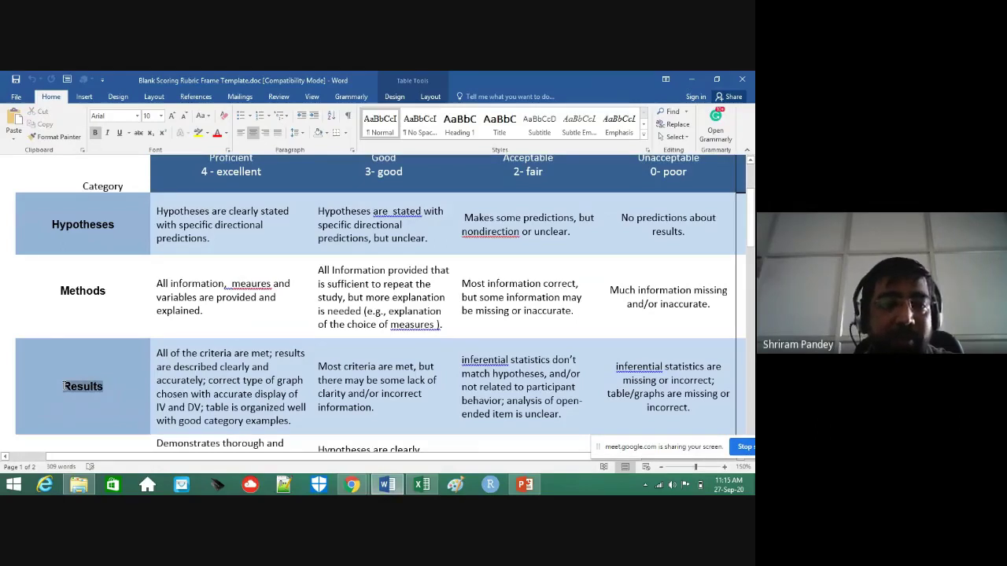
{"action": "double_click", "coordinate": [82, 386]}
{"action": "right_click", "coordinate": [82, 386]}
{"action": "left_click", "coordinate": [94, 199]}
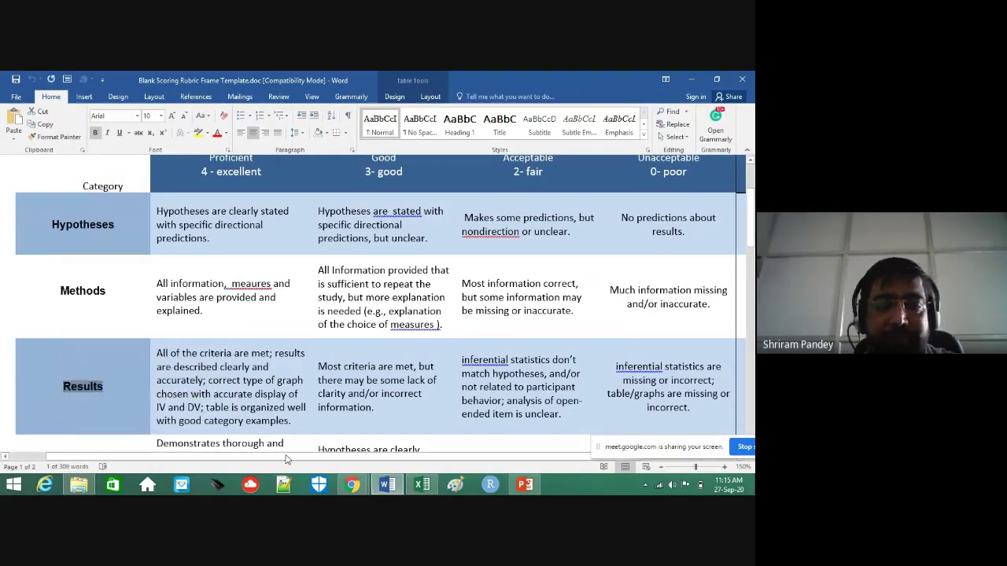
{"action": "left_click", "coordinate": [351, 484]}
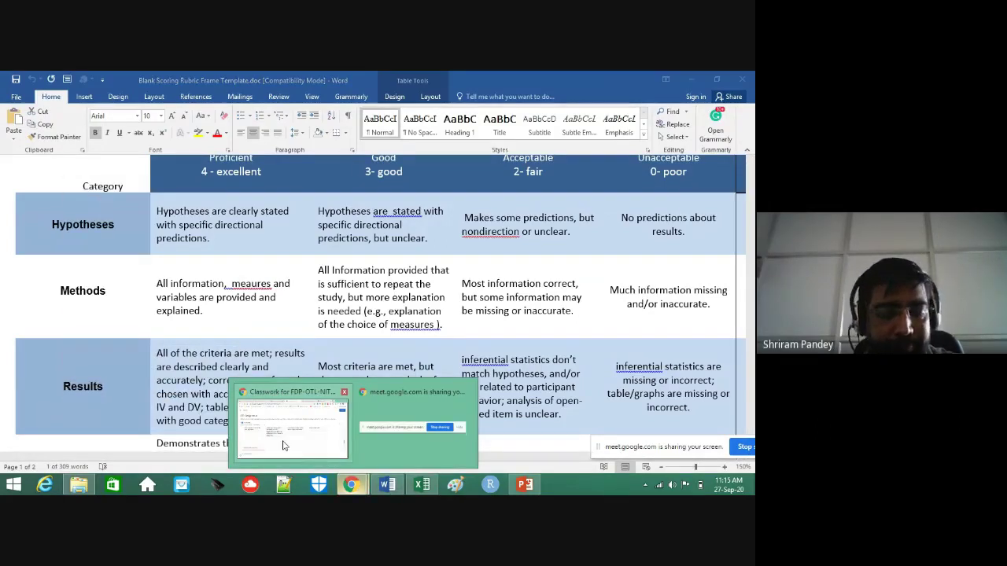
{"action": "left_click", "coordinate": [284, 446]}
{"action": "key", "text": "ctrl+v"}
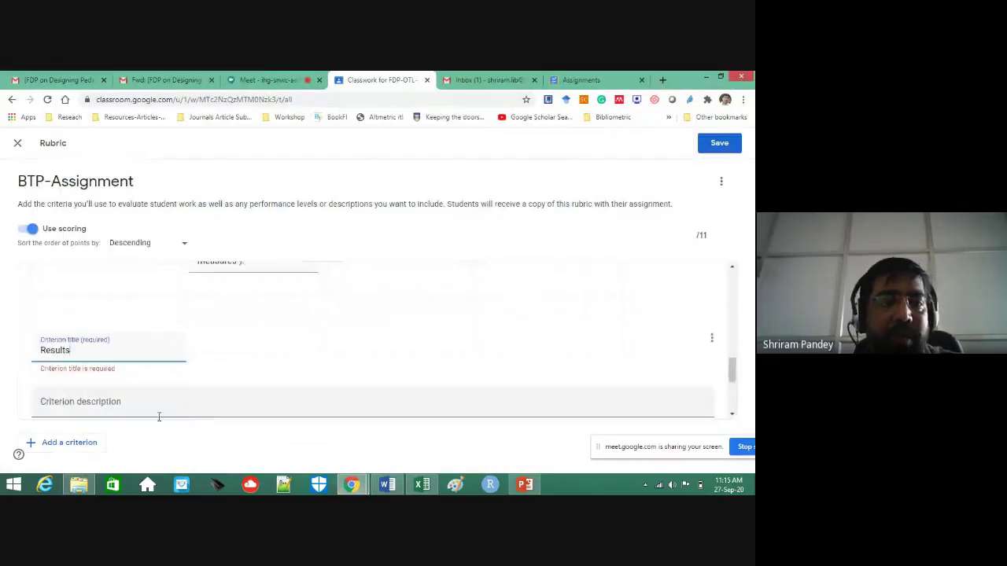
Set the Results criterion's first level to 9 points and title it "excellent", copied from the Word template's header row.
{"action": "left_click", "coordinate": [191, 397]}
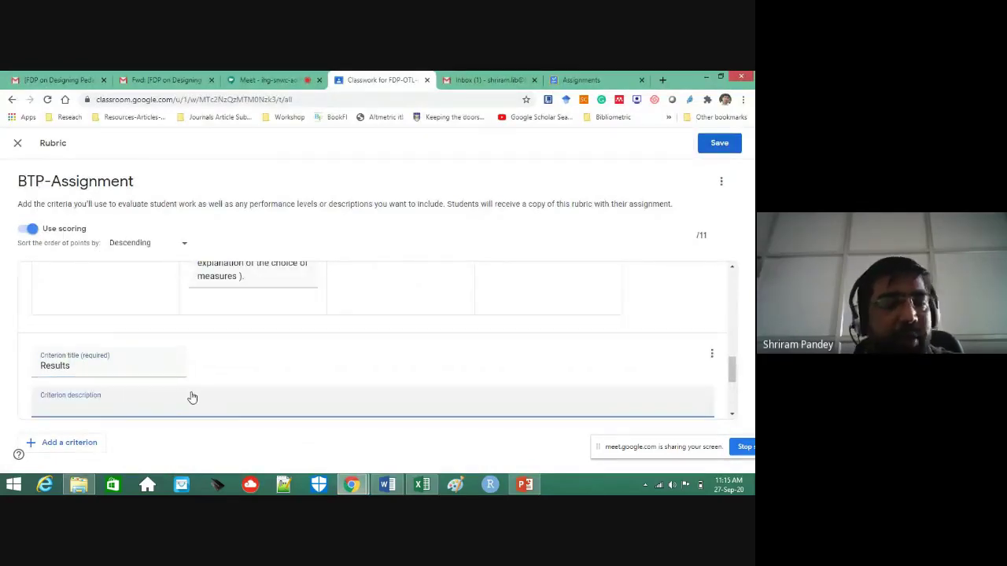
{"action": "scroll", "coordinate": [162, 407], "scroll_direction": "down", "scroll_amount": 2}
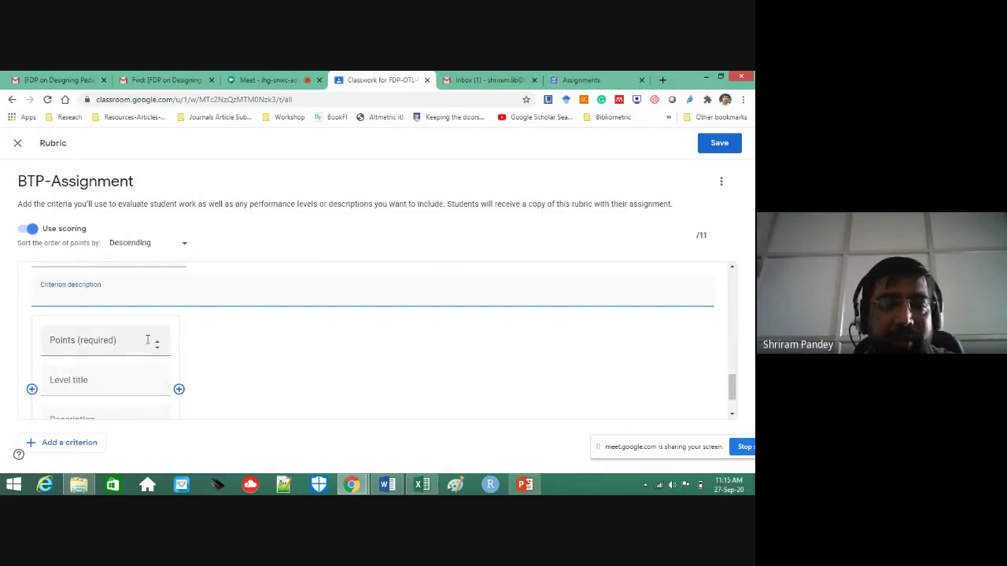
{"action": "left_click", "coordinate": [87, 348]}
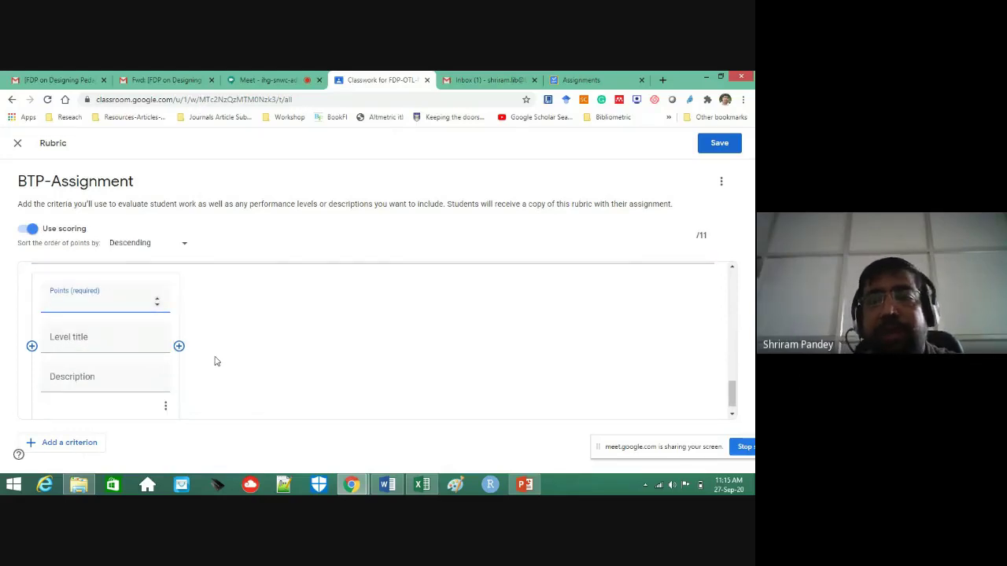
{"action": "type", "text": "9"}
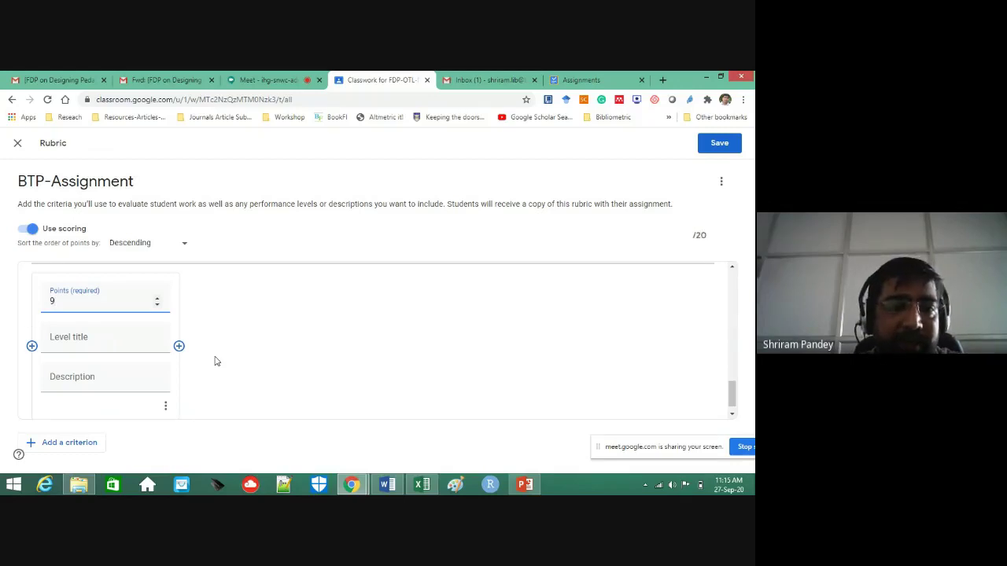
{"action": "left_click", "coordinate": [81, 342]}
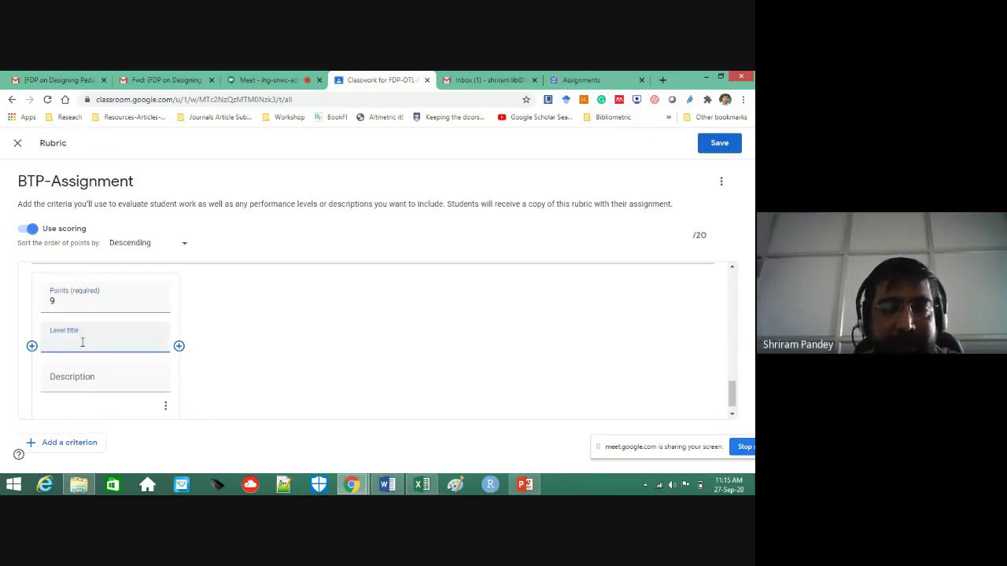
{"action": "left_click", "coordinate": [386, 484]}
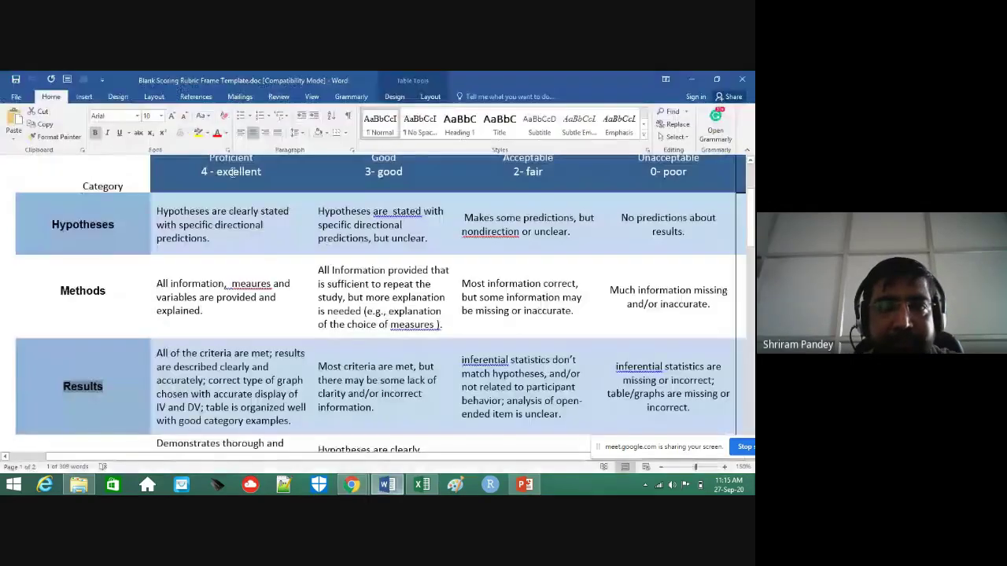
{"action": "double_click", "coordinate": [259, 172]}
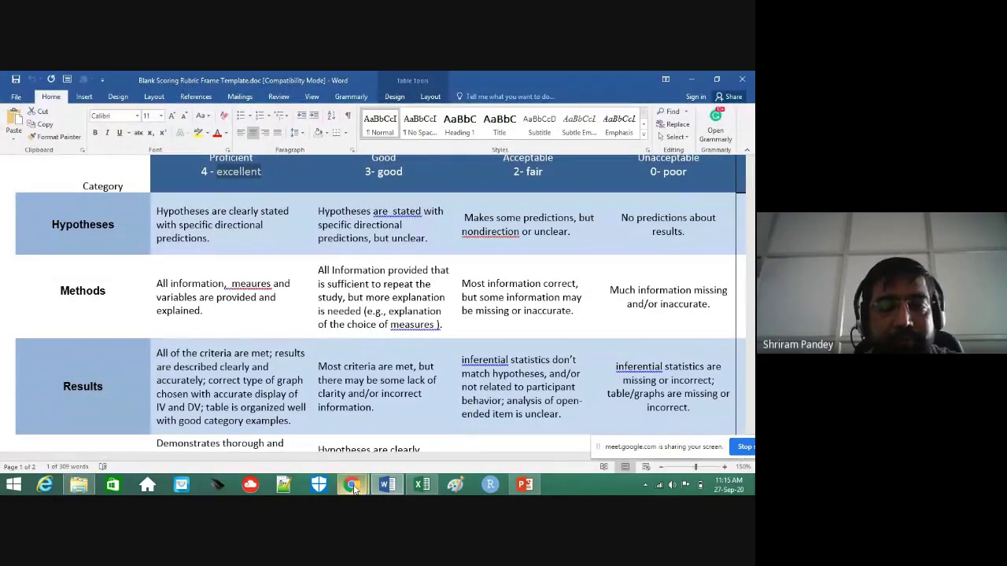
{"action": "mouse_move", "coordinate": [353, 485]}
{"action": "left_click", "coordinate": [311, 437]}
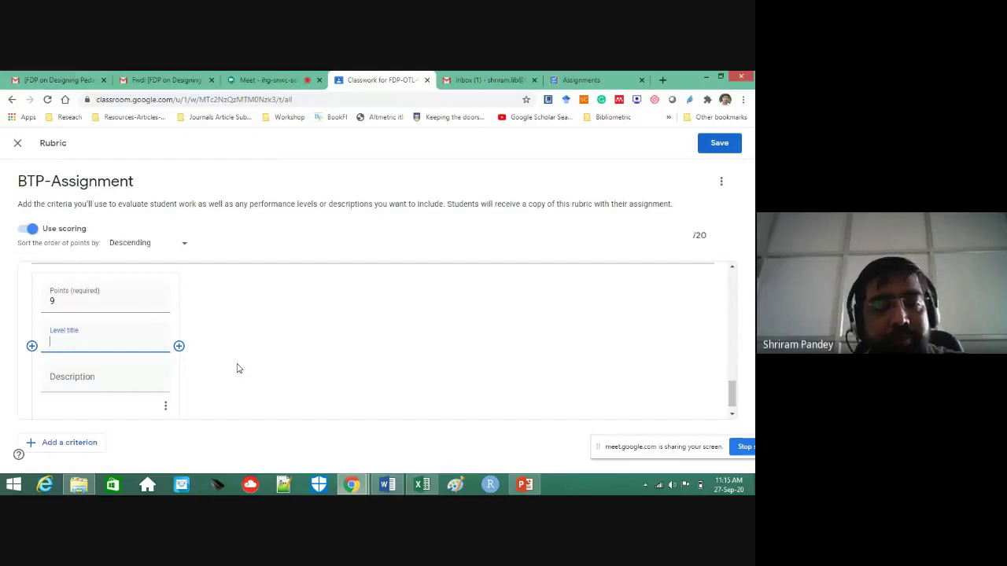
{"action": "key", "text": "ctrl+v"}
Copy the Results row's "4 - excellent" text from the Word template and paste it as the excellent level's description in the Classroom rubric.
{"action": "left_click", "coordinate": [114, 382]}
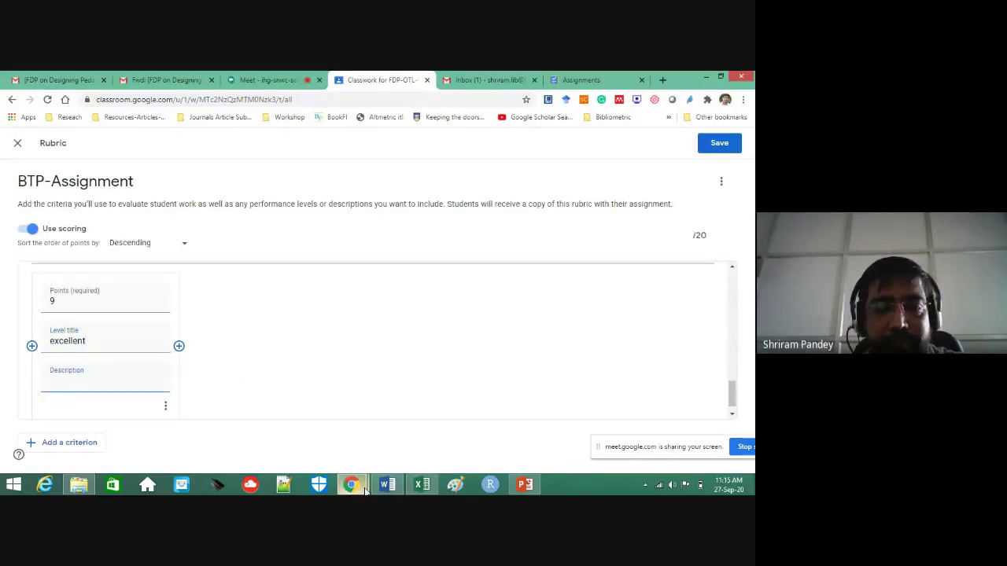
{"action": "left_click", "coordinate": [388, 485]}
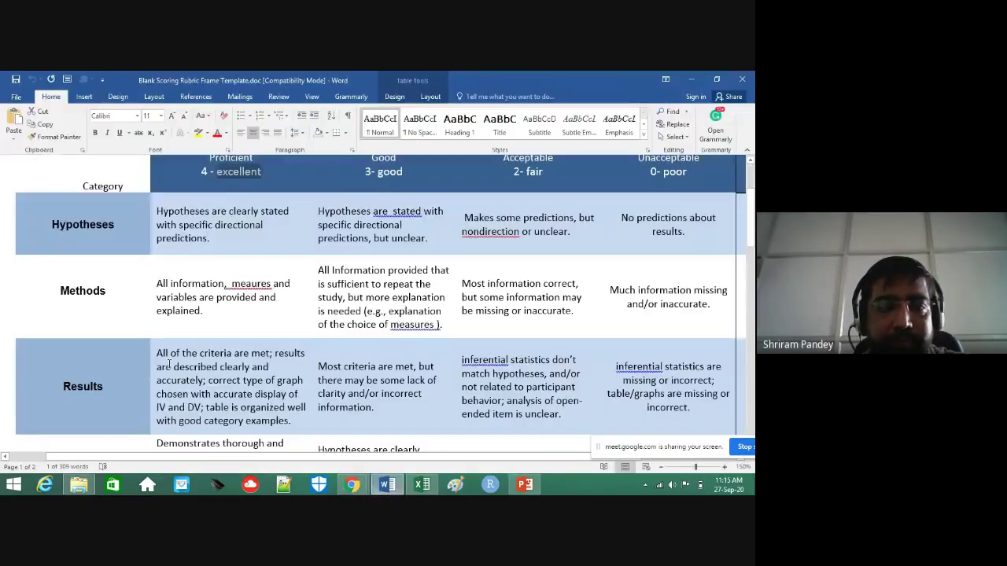
{"action": "left_click_drag", "start_coordinate": [192, 357], "coordinate": [291, 420]}
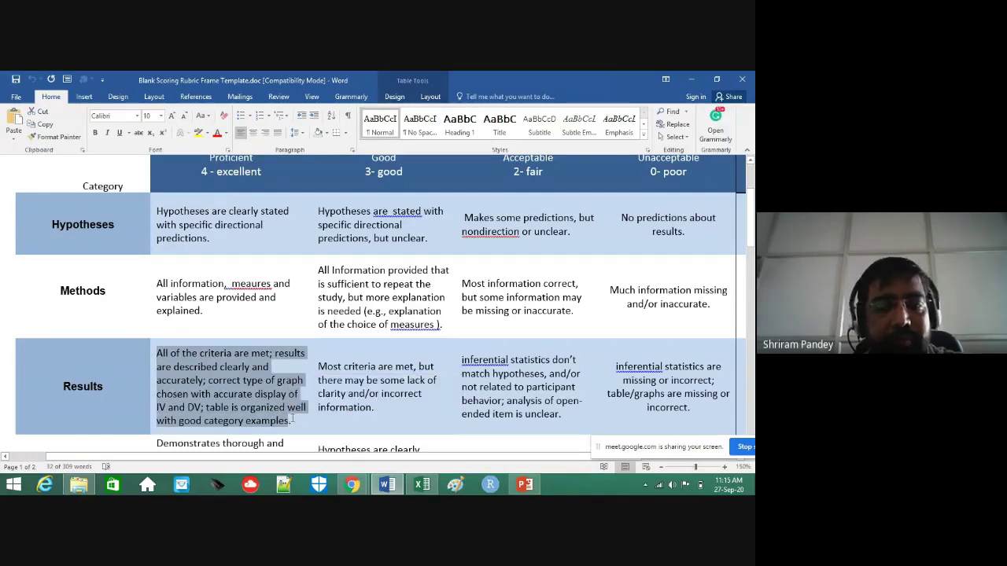
{"action": "left_click", "coordinate": [351, 485]}
{"action": "left_click", "coordinate": [274, 444]}
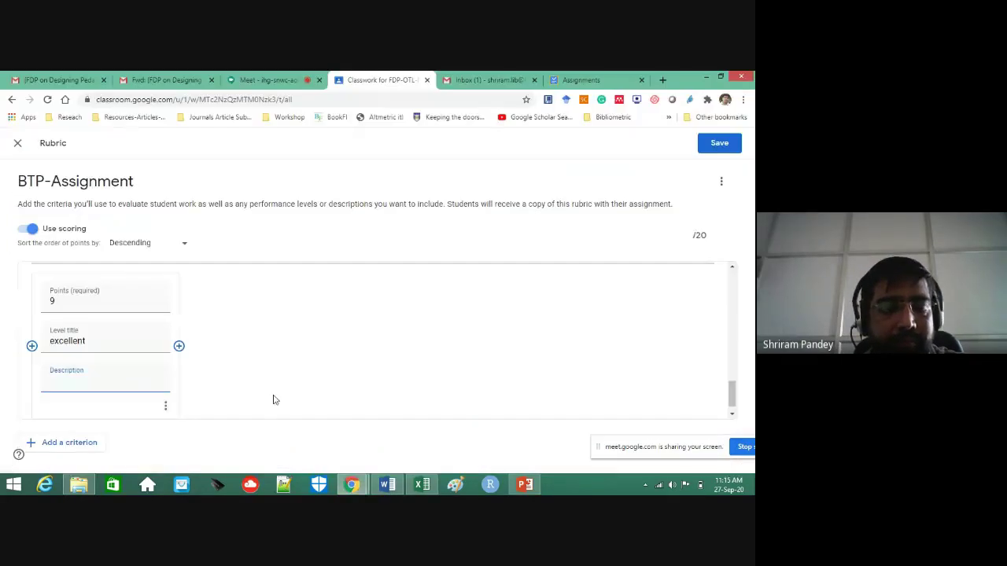
{"action": "key", "text": "ctrl+v"}
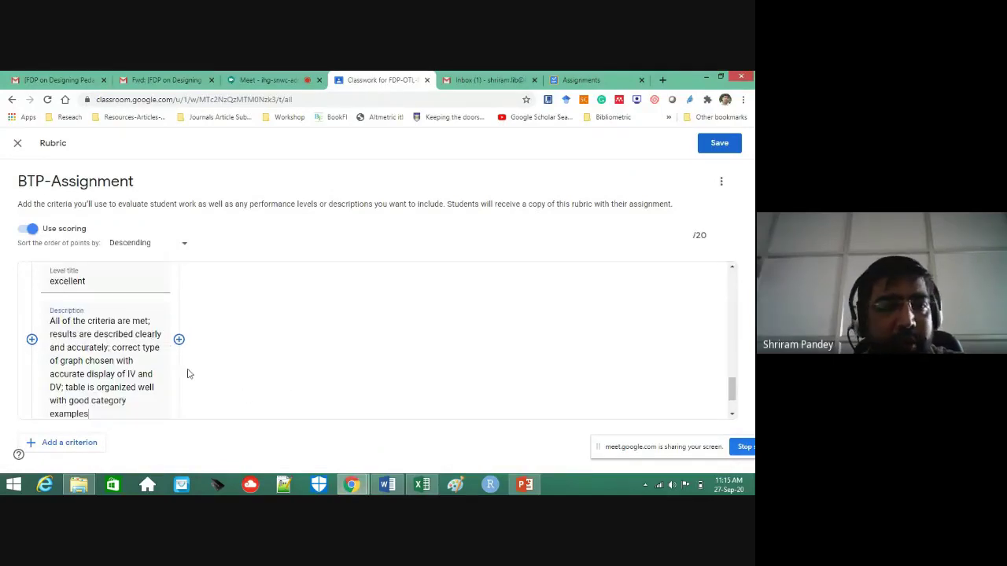
Add a second level to the Results criterion with 7 points and the title "good".
{"action": "left_click", "coordinate": [178, 339]}
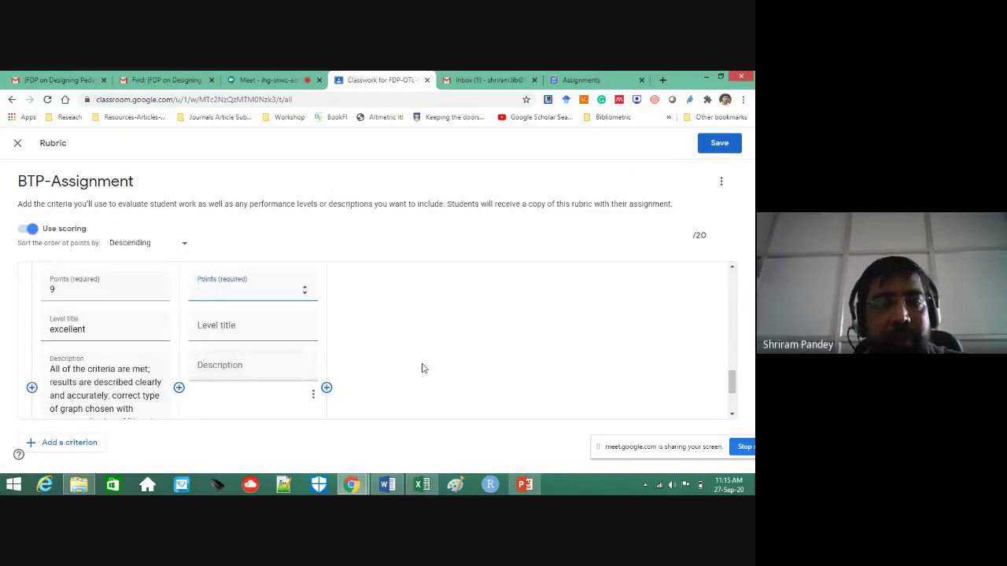
{"action": "type", "text": "7"}
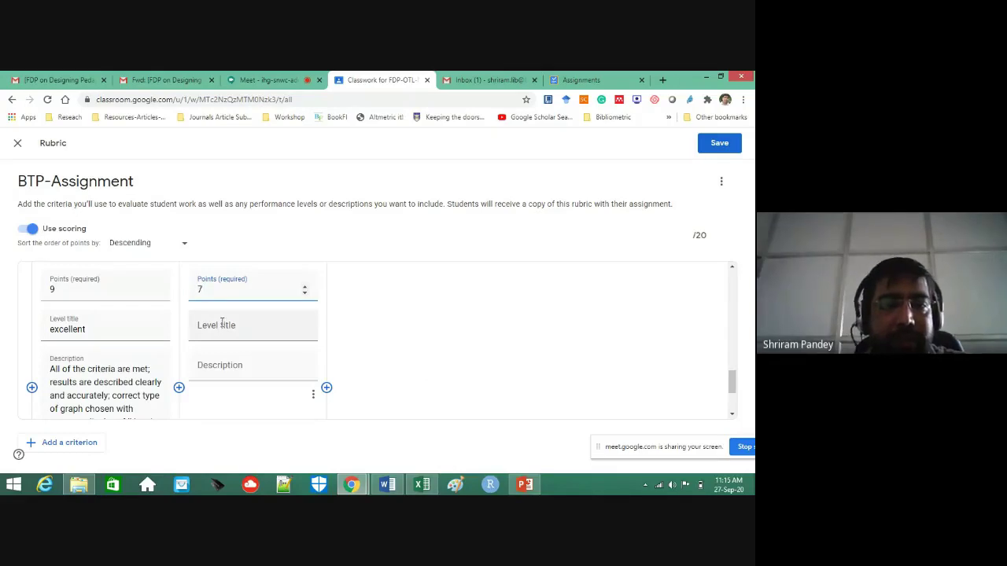
{"action": "left_click", "coordinate": [222, 326]}
{"action": "type", "text": "good"}
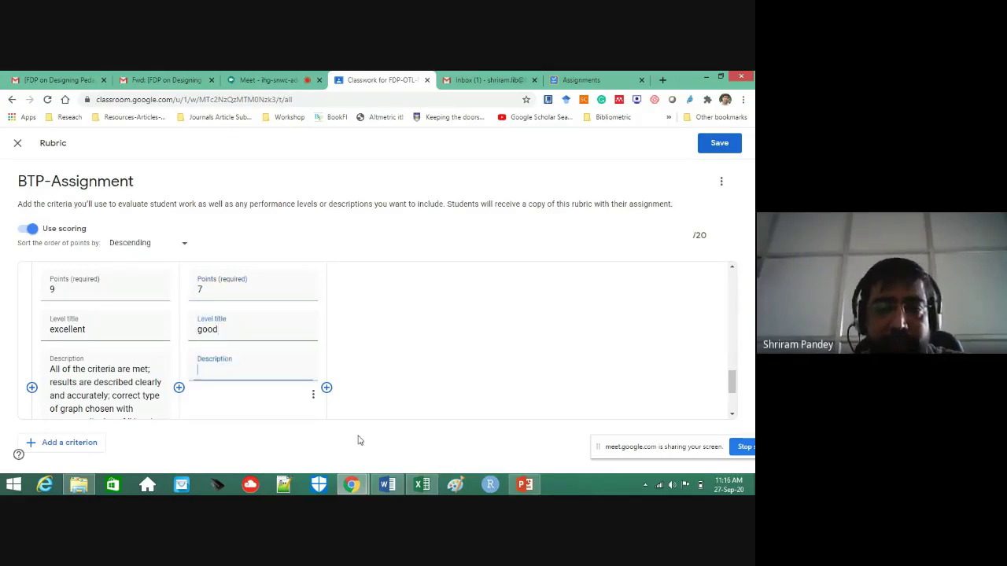
Copy the Results row's "3- good" text from the Word template and paste it as the good level's description in the Classroom rubric.
{"action": "left_click", "coordinate": [351, 484]}
{"action": "left_click", "coordinate": [318, 444]}
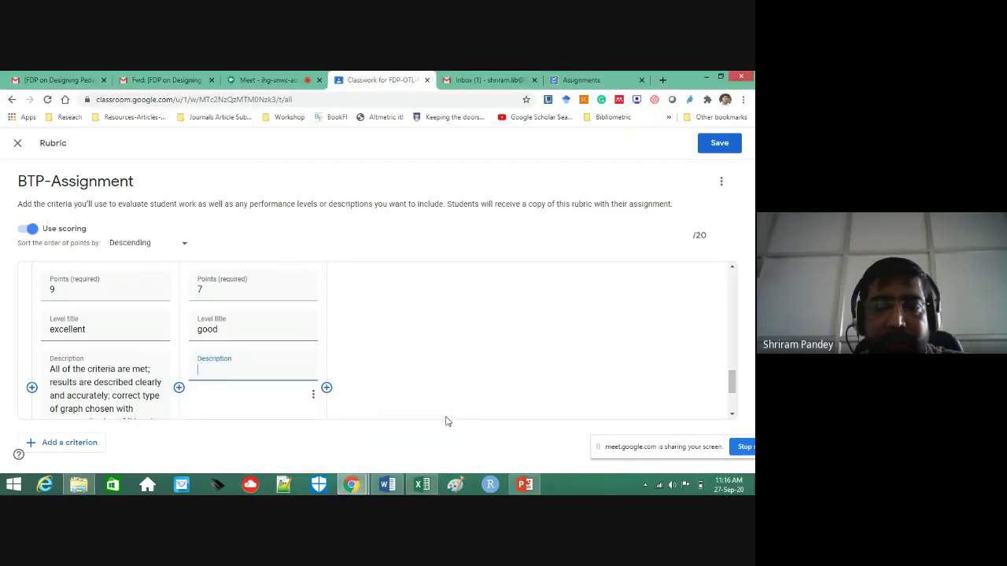
{"action": "left_click", "coordinate": [352, 485]}
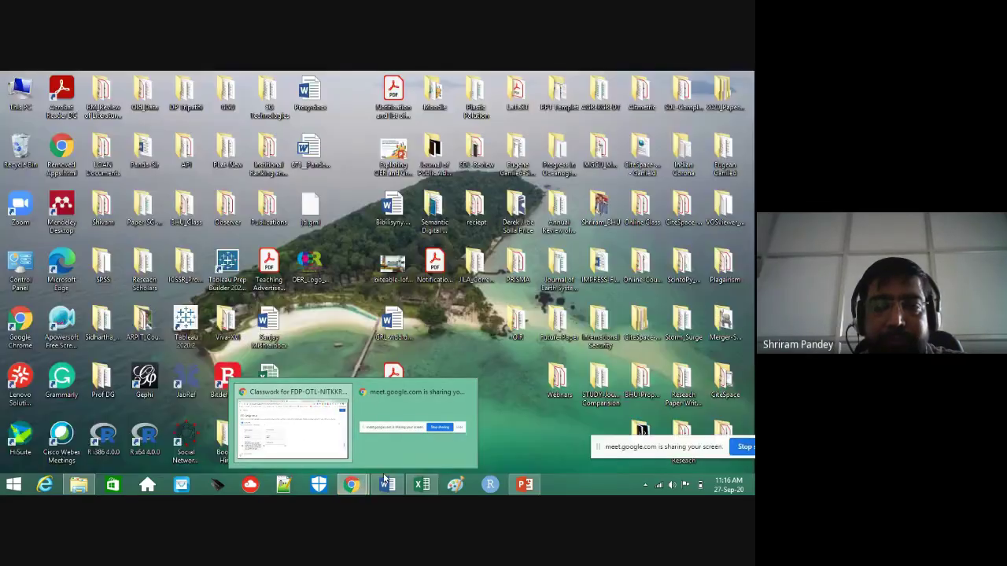
{"action": "left_click", "coordinate": [385, 483]}
{"action": "left_click_drag", "start_coordinate": [368, 395], "coordinate": [315, 368]}
{"action": "right_click", "coordinate": [374, 408]}
{"action": "left_click", "coordinate": [382, 419]}
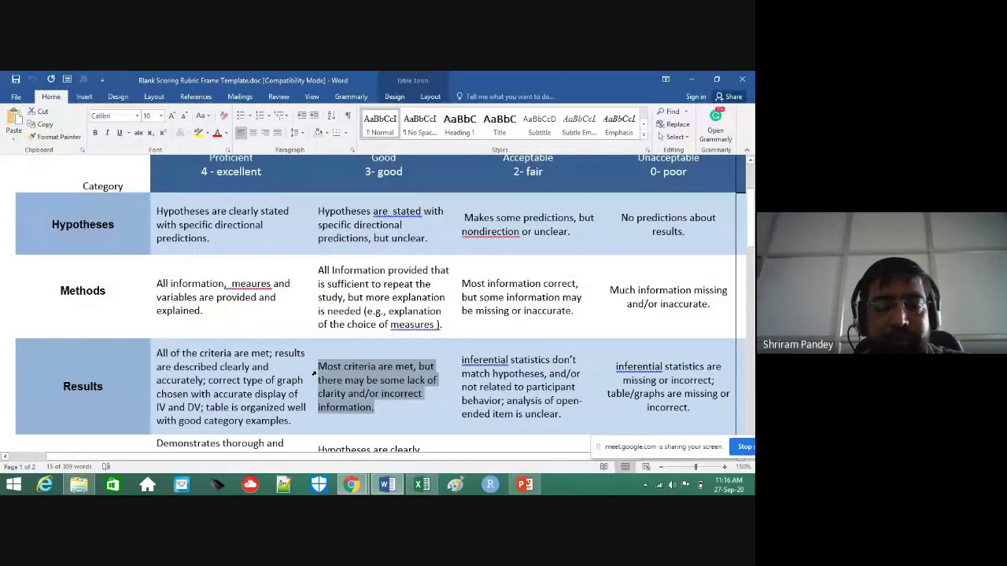
{"action": "mouse_move", "coordinate": [352, 483]}
{"action": "left_click", "coordinate": [350, 413]}
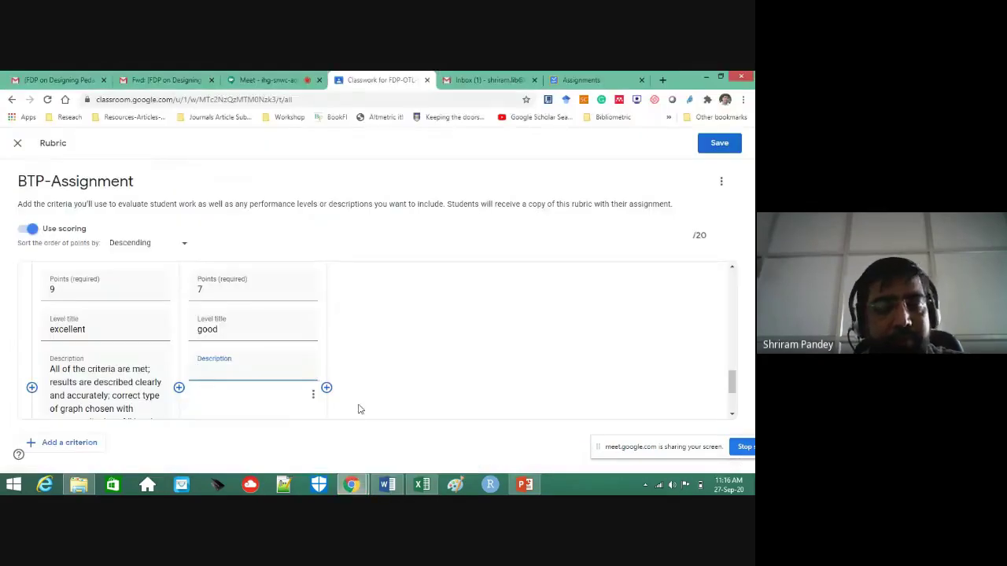
{"action": "key", "text": "ctrl+v"}
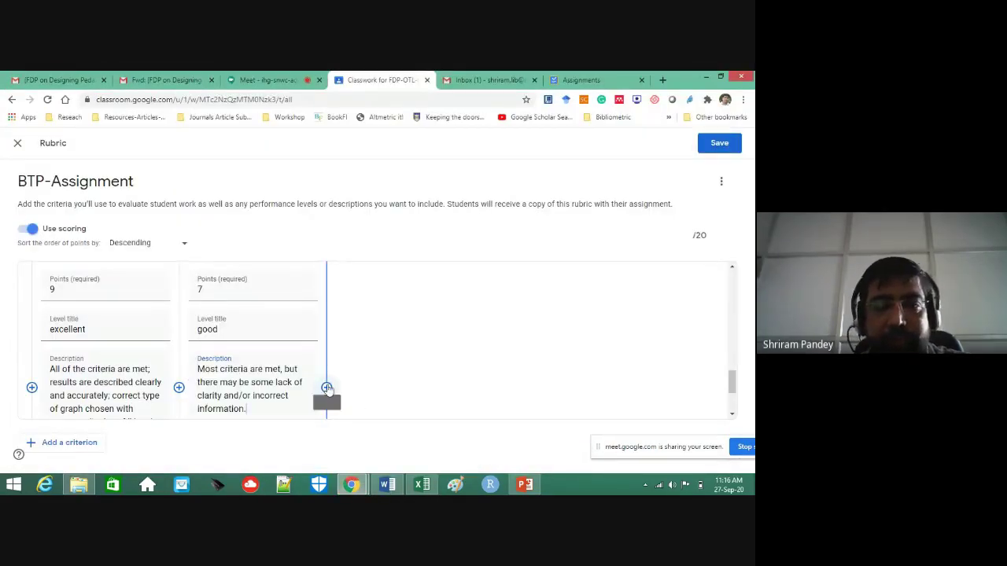
Add a third level to the Results criterion with 5 points and the title "fair".
{"action": "left_click", "coordinate": [326, 388]}
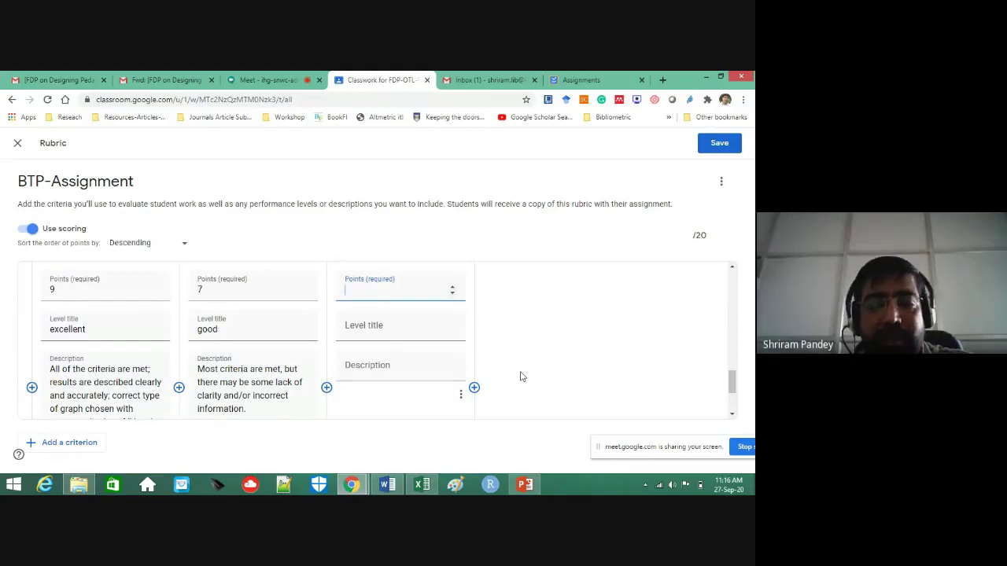
{"action": "type", "text": "5"}
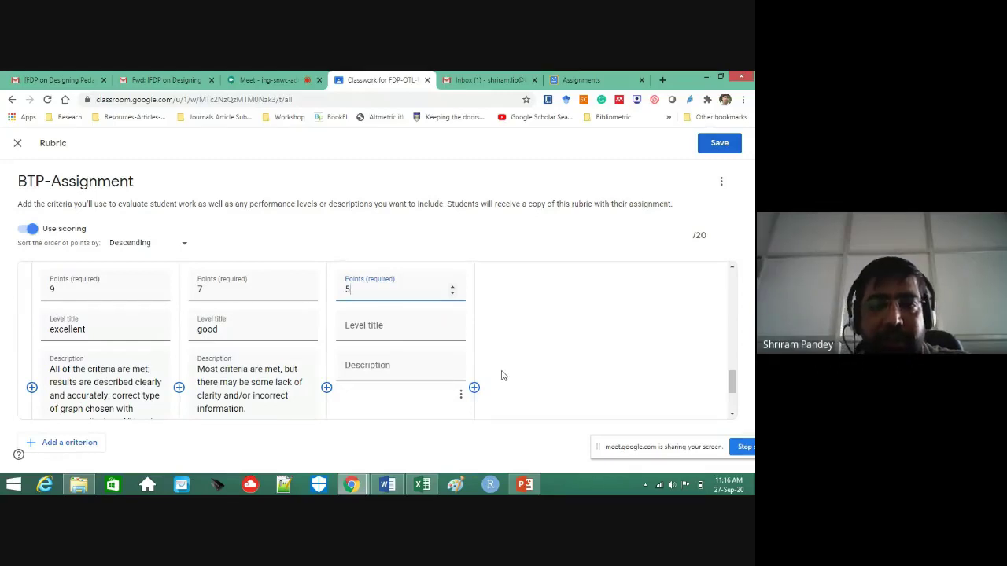
{"action": "left_click", "coordinate": [391, 324]}
{"action": "type", "text": "fair"}
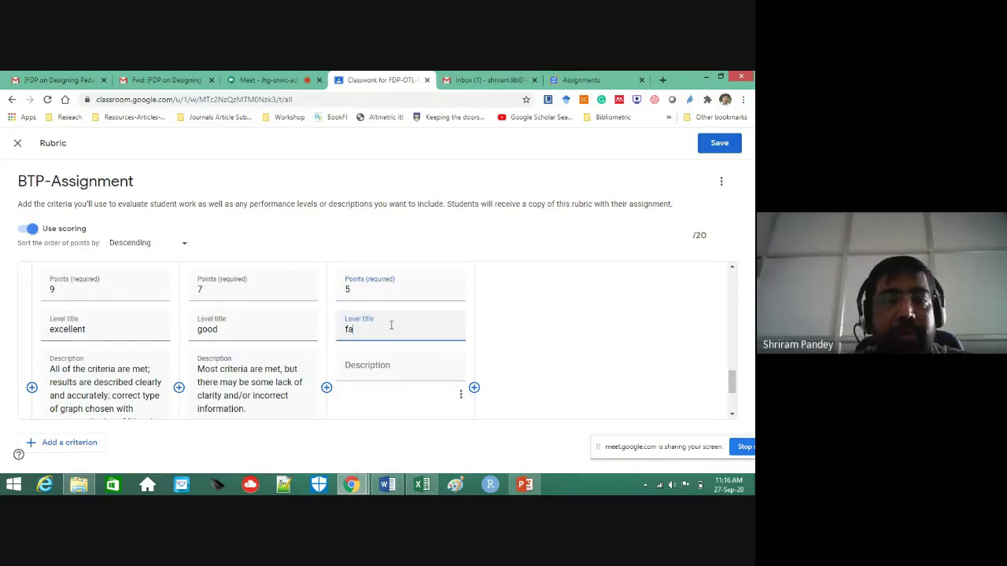
Copy the Results row's "2- fair" text from the Word template and paste it as the fair level's description in the Classroom rubric.
{"action": "left_click", "coordinate": [388, 375]}
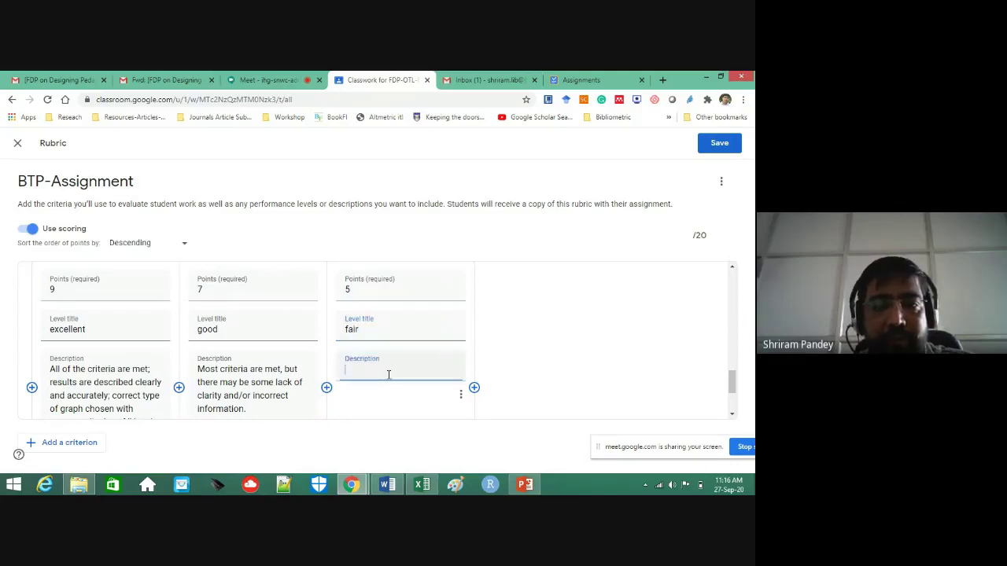
{"action": "left_click", "coordinate": [351, 484]}
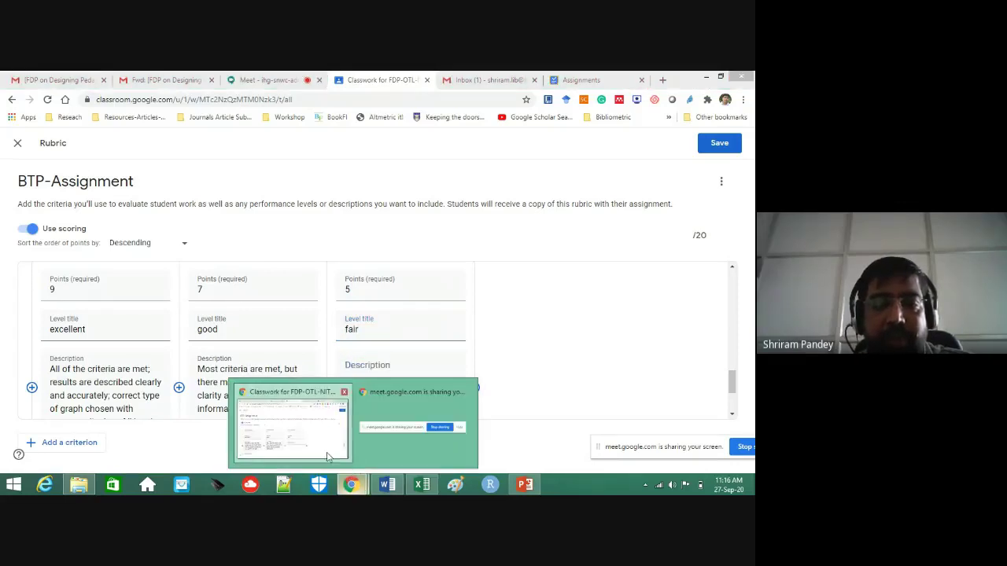
{"action": "left_click", "coordinate": [387, 485]}
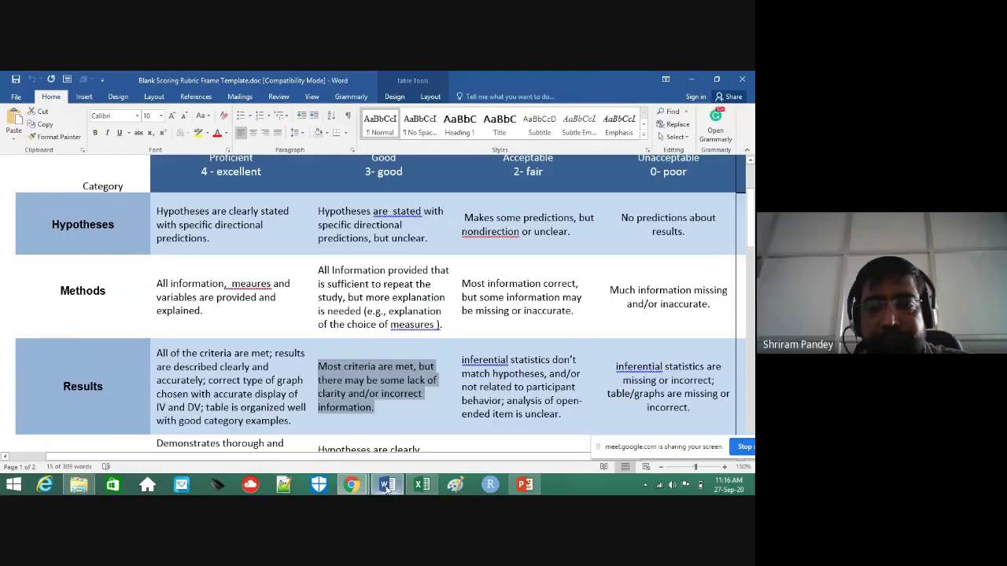
{"action": "left_click", "coordinate": [561, 415]}
{"action": "left_click", "coordinate": [468, 370], "text": "shift"}
{"action": "key", "text": "shift+Up"}
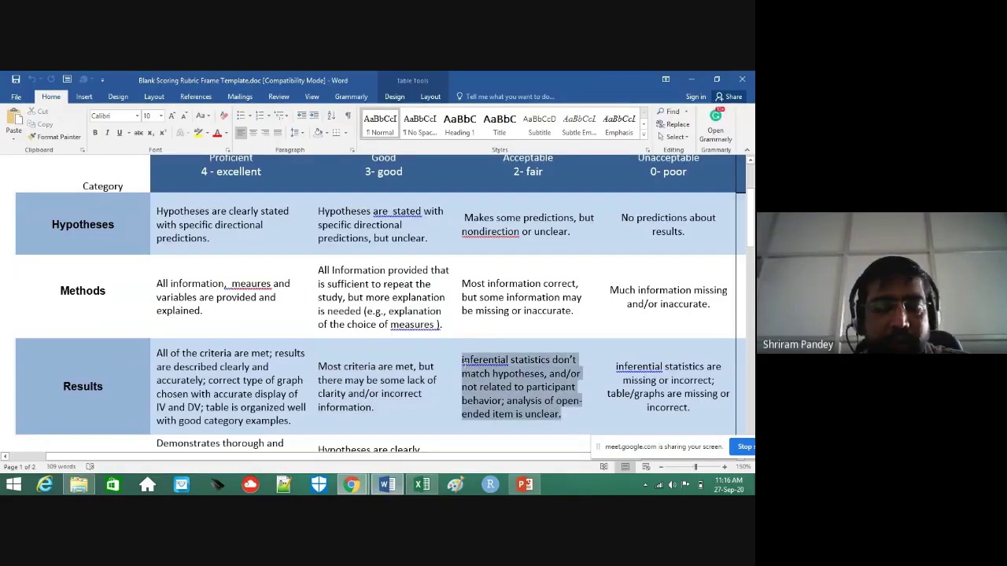
{"action": "left_click", "coordinate": [352, 485]}
{"action": "left_click", "coordinate": [329, 446]}
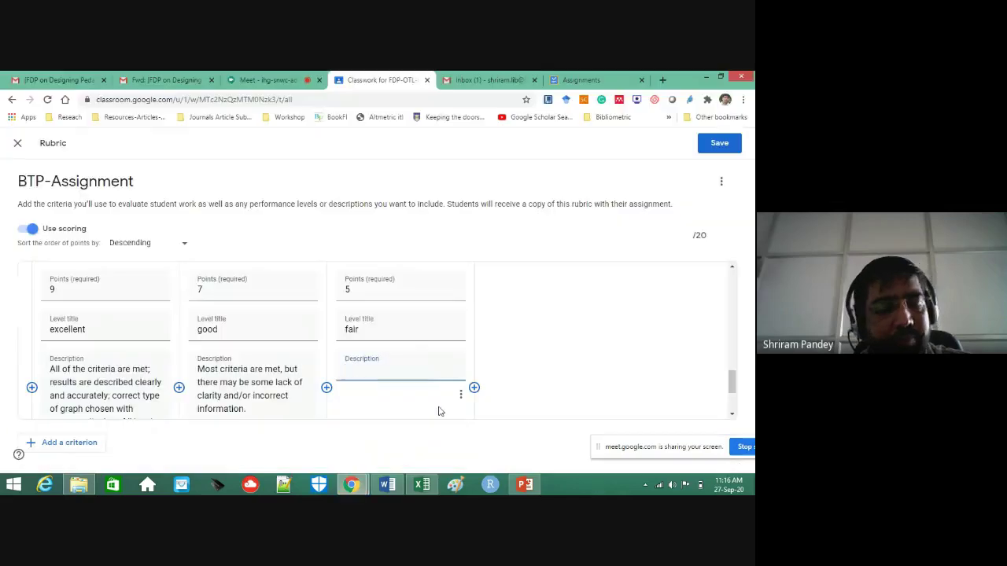
{"action": "key", "text": "ctrl+v"}
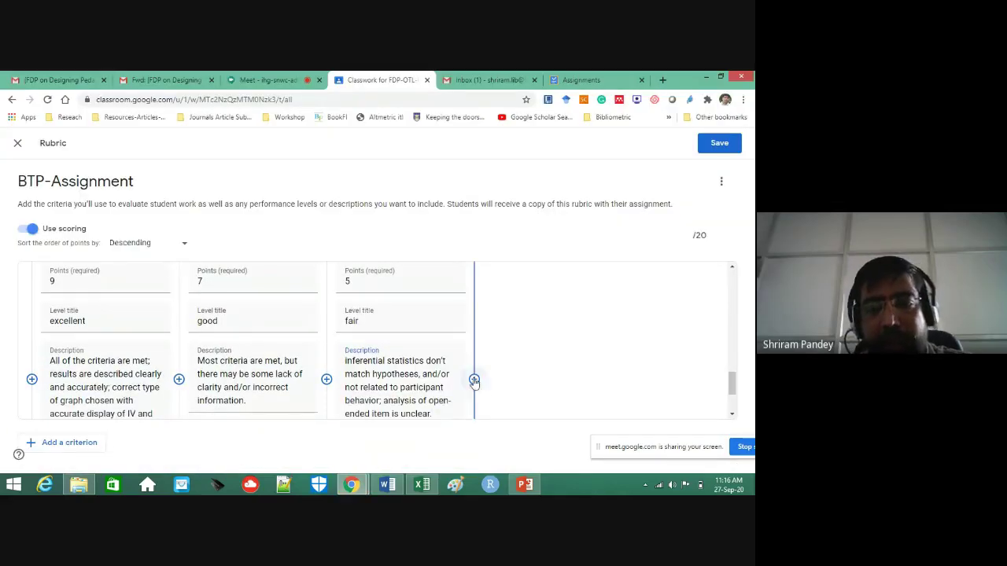
Add a fourth level to the Results criterion with 2 points and the title "poor".
{"action": "left_click", "coordinate": [473, 379]}
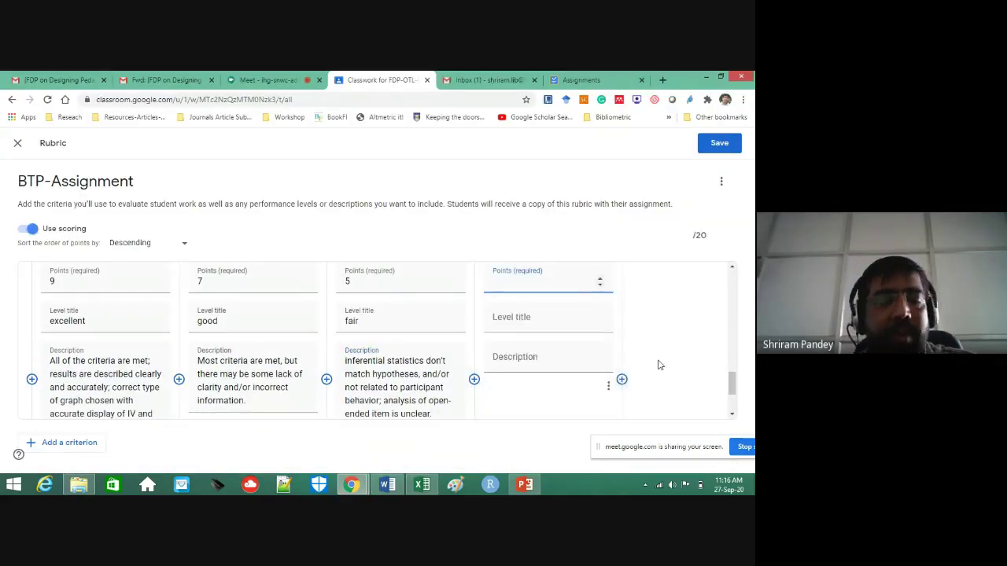
{"action": "type", "text": "2"}
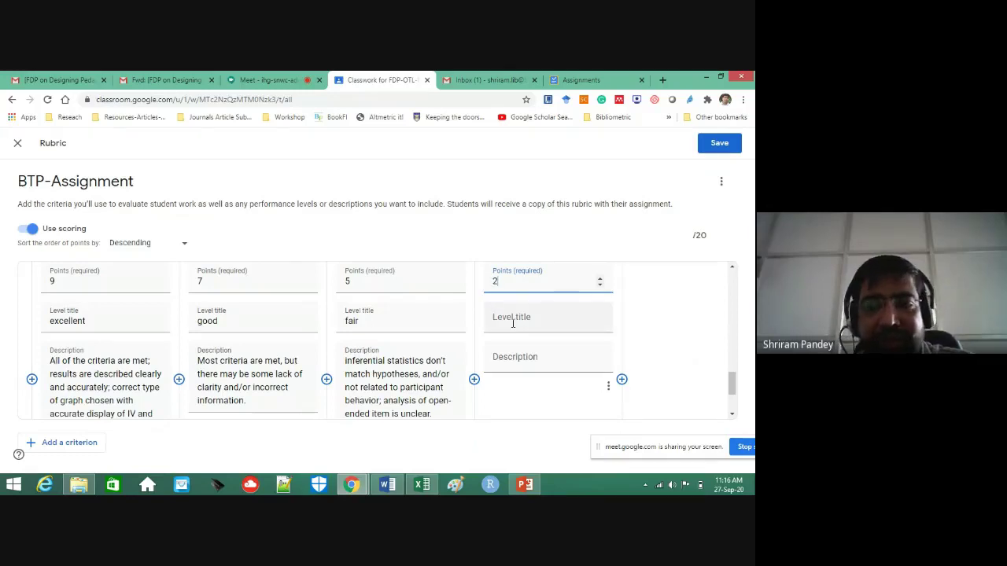
{"action": "left_click", "coordinate": [513, 322]}
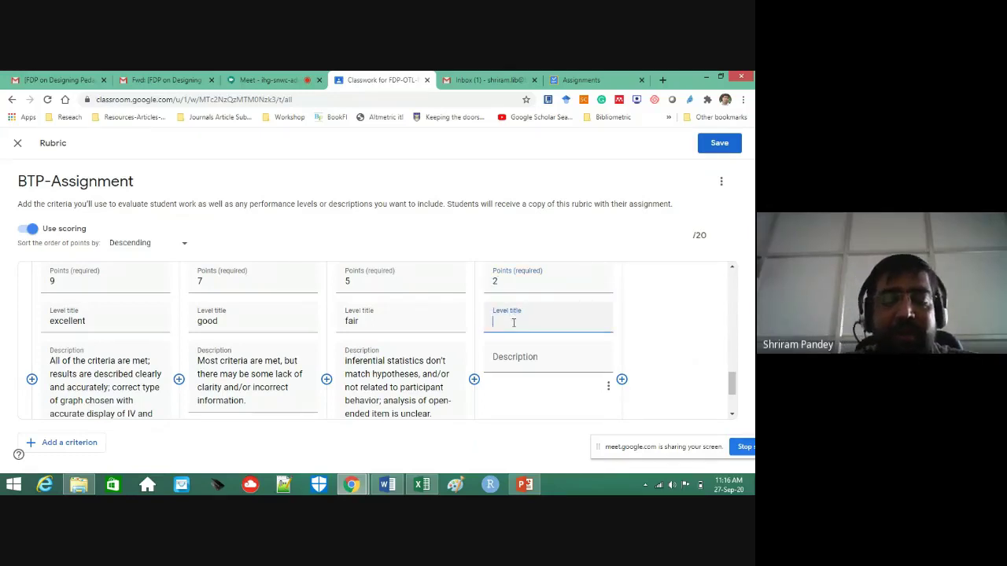
{"action": "type", "text": "oor"}
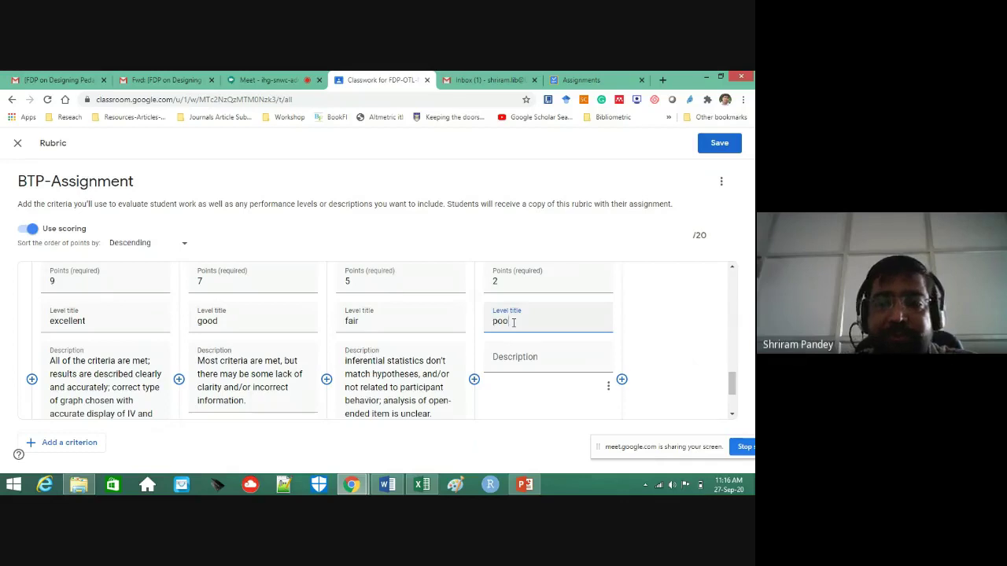
Copy the Results row's "0- poor" text from the Word template and paste it as the poor level's description in the Classroom rubric.
{"action": "left_click", "coordinate": [512, 355]}
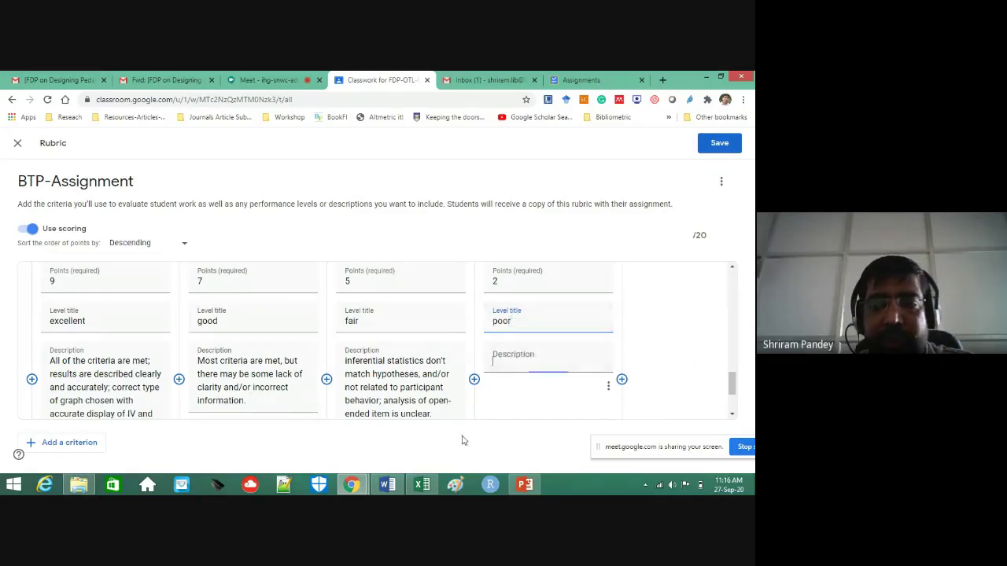
{"action": "left_click", "coordinate": [388, 485]}
{"action": "left_click_drag", "start_coordinate": [691, 407], "coordinate": [612, 375]}
{"action": "key", "text": "ctrl+c"}
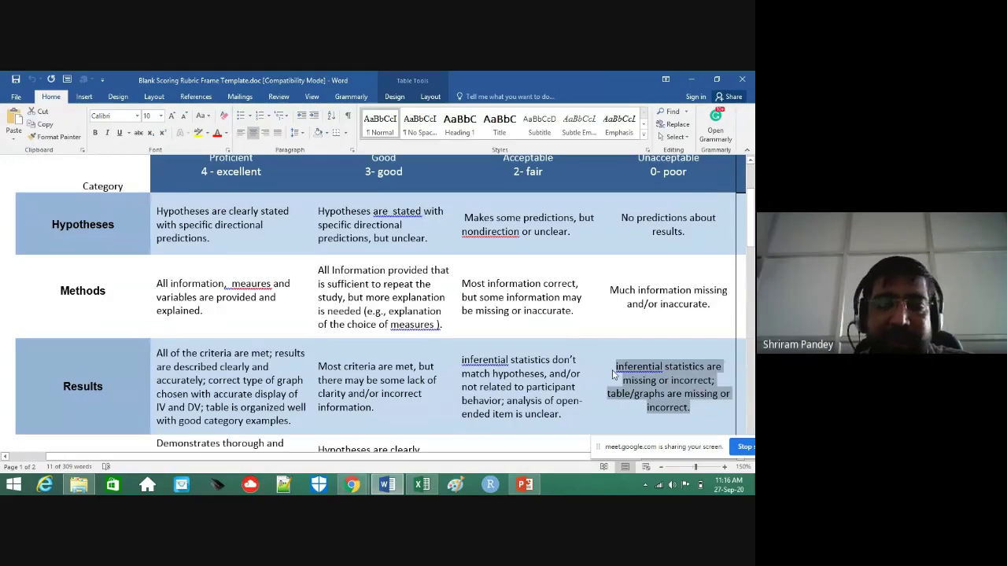
{"action": "left_click", "coordinate": [351, 485]}
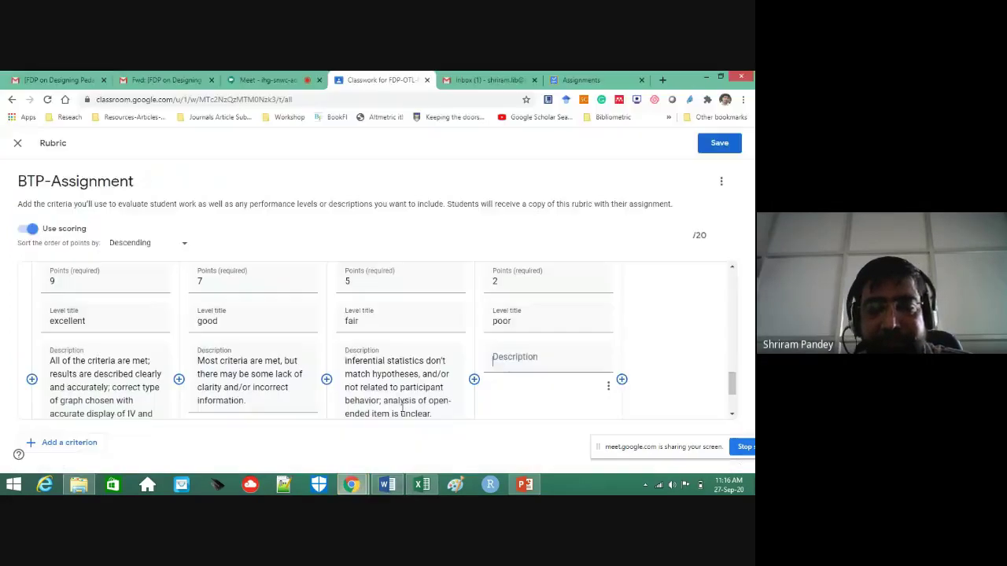
{"action": "key", "text": "ctrl+v"}
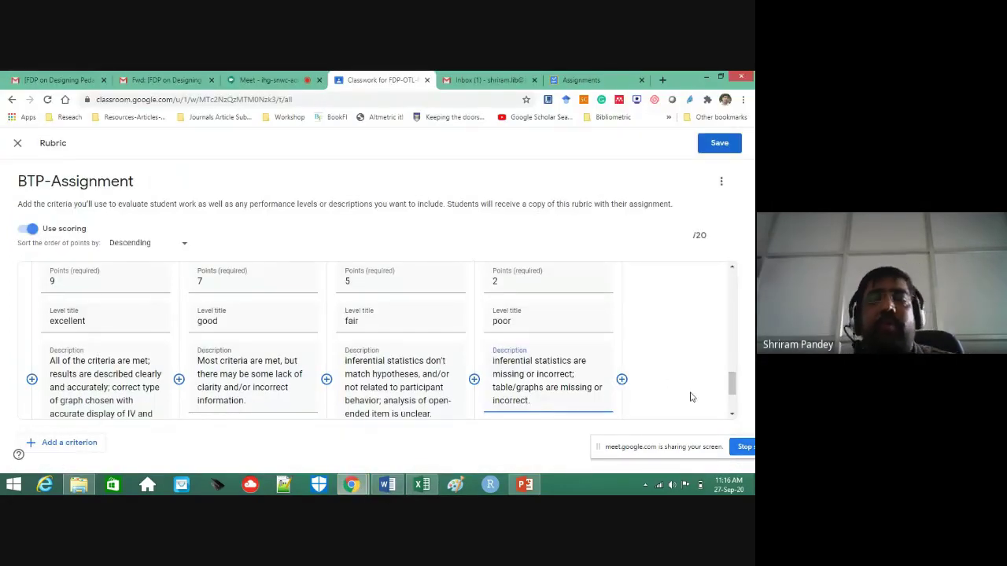
Review the points, level titles and descriptions of the Hypotheses, Methods and Results criteria throughout the rubric.
{"action": "scroll", "coordinate": [148, 350], "scroll_direction": "up", "scroll_amount": 5}
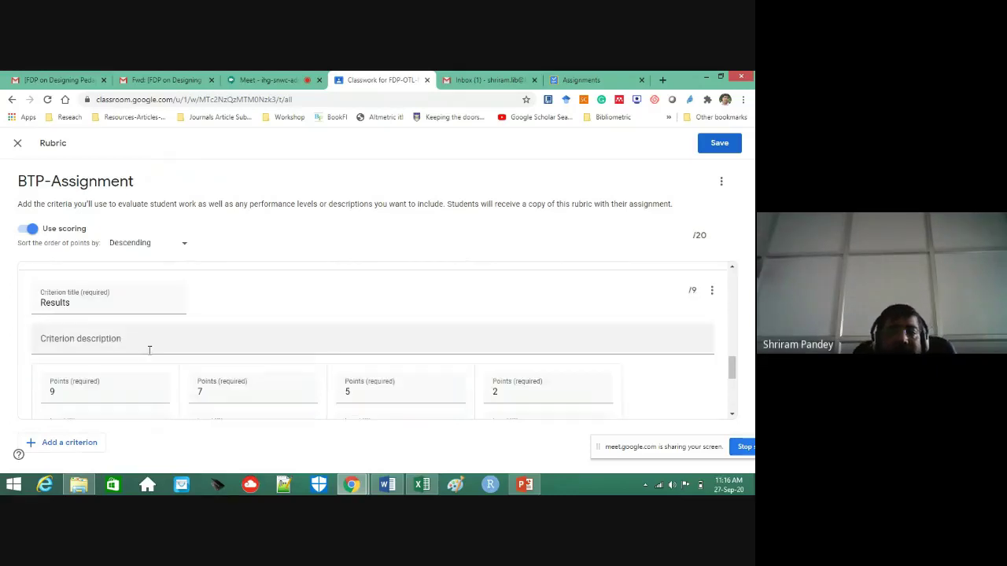
{"action": "scroll", "coordinate": [150, 353], "scroll_direction": "up", "scroll_amount": 6}
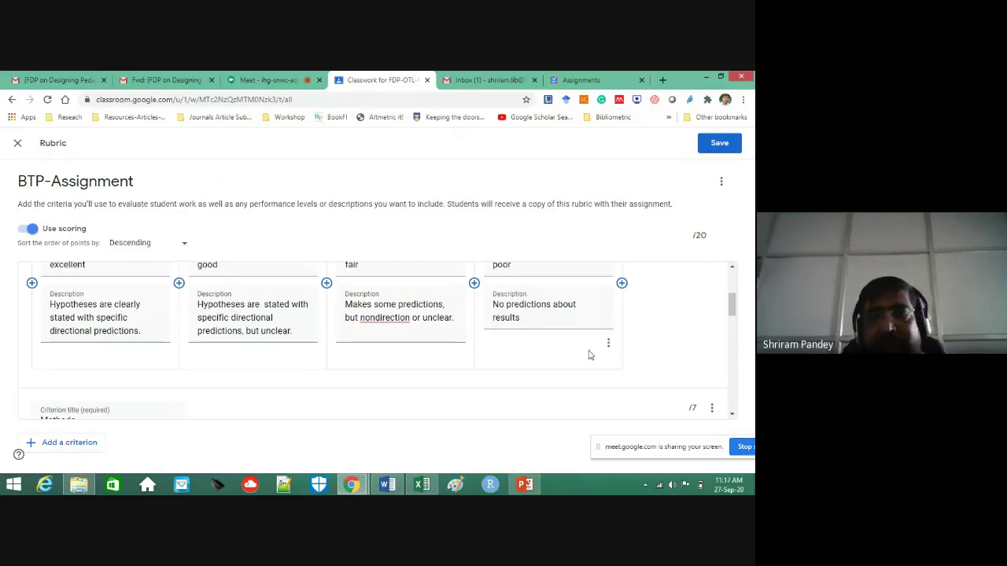
{"action": "scroll", "coordinate": [429, 362], "scroll_direction": "down", "scroll_amount": 8}
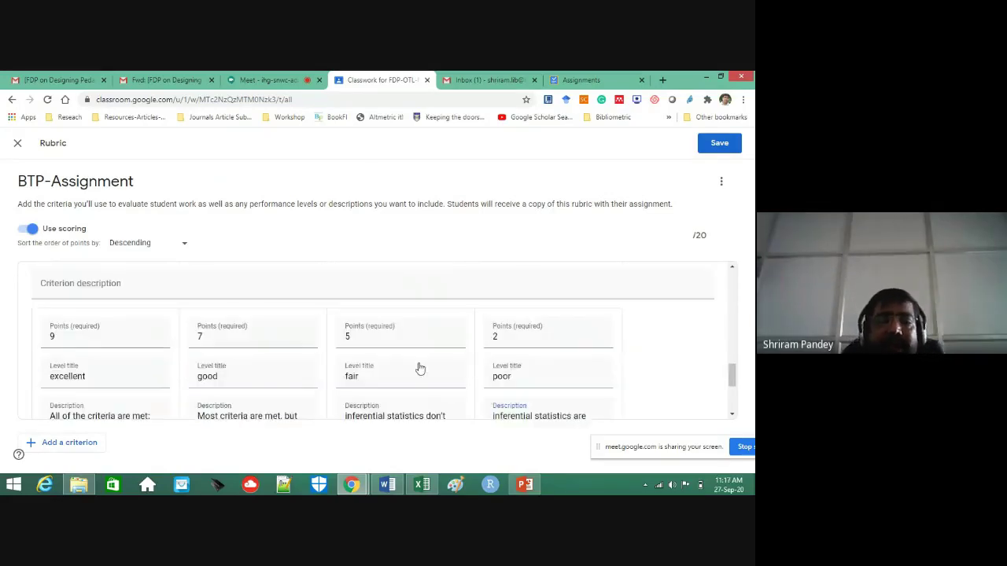
{"action": "scroll", "coordinate": [421, 368], "scroll_direction": "down", "scroll_amount": 3}
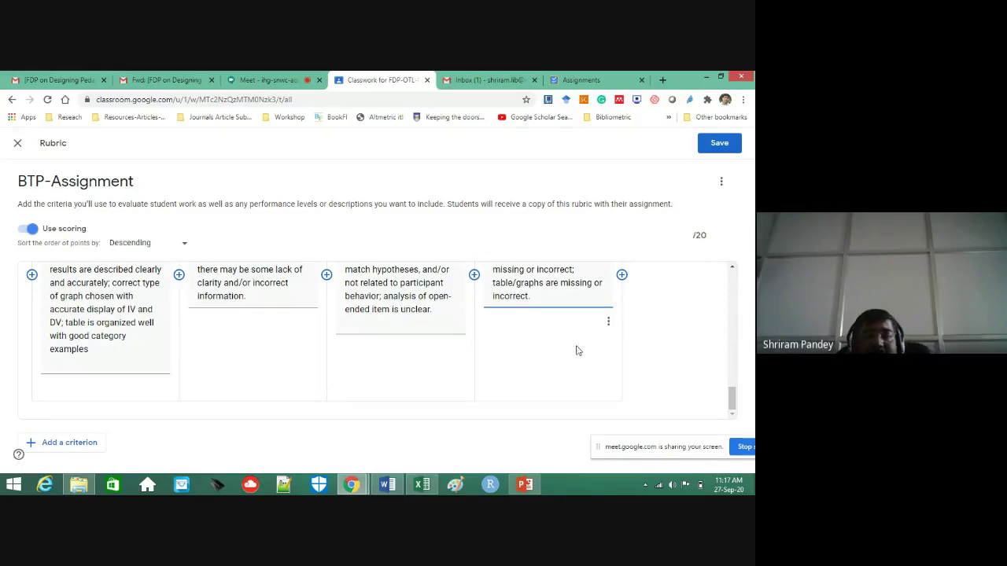
{"action": "scroll", "coordinate": [197, 352], "scroll_direction": "up", "scroll_amount": 3}
{"action": "scroll", "coordinate": [197, 351], "scroll_direction": "up", "scroll_amount": 3}
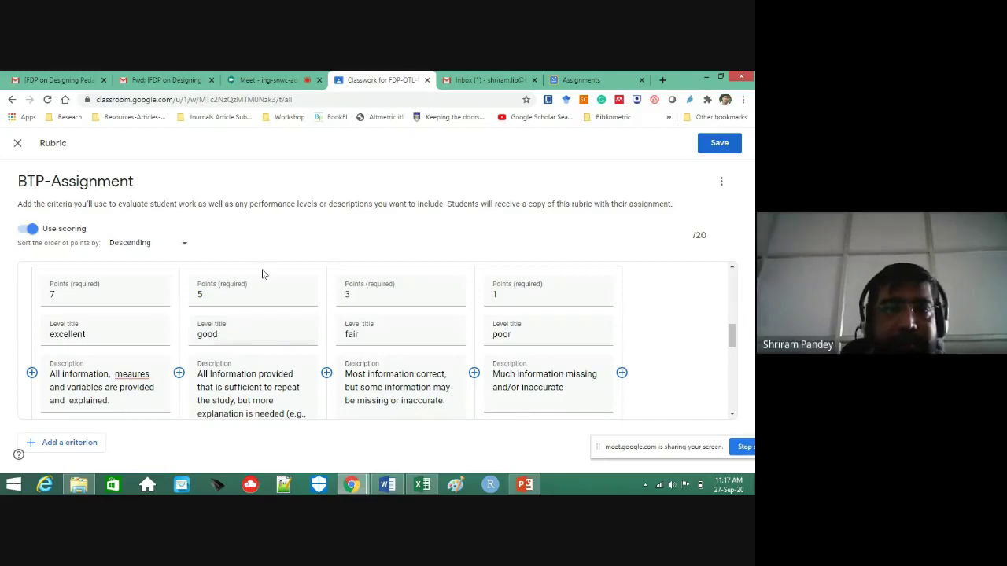
{"action": "scroll", "coordinate": [197, 335], "scroll_direction": "up", "scroll_amount": 5}
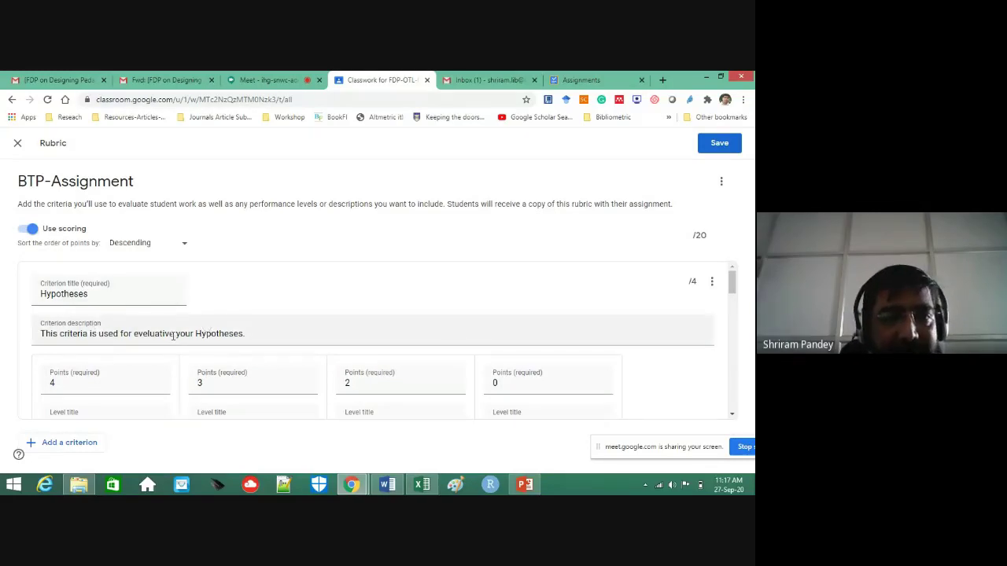
{"action": "scroll", "coordinate": [173, 336], "scroll_direction": "down", "scroll_amount": 6}
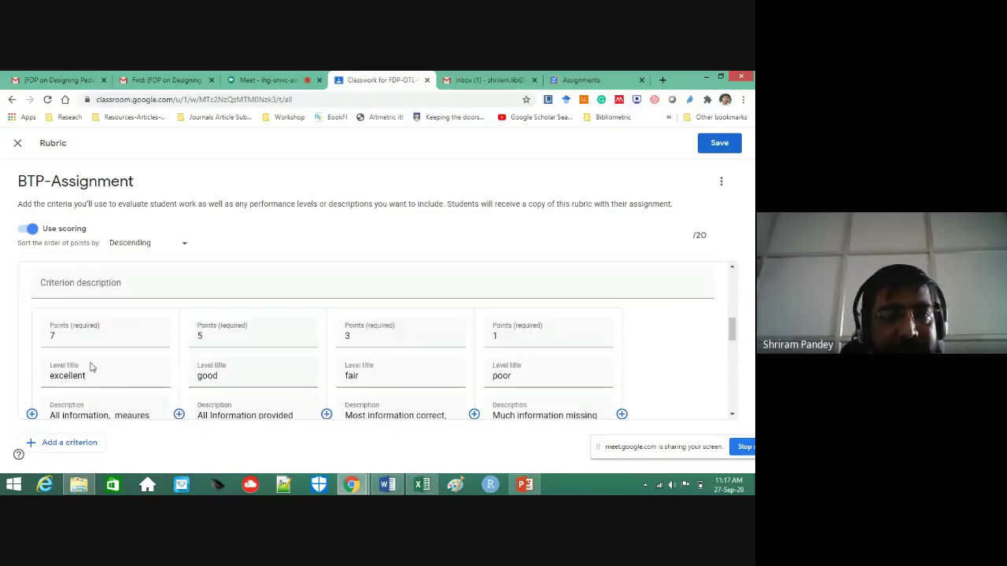
{"action": "scroll", "coordinate": [90, 367], "scroll_direction": "down", "scroll_amount": 2}
{"action": "scroll", "coordinate": [68, 351], "scroll_direction": "down", "scroll_amount": 1}
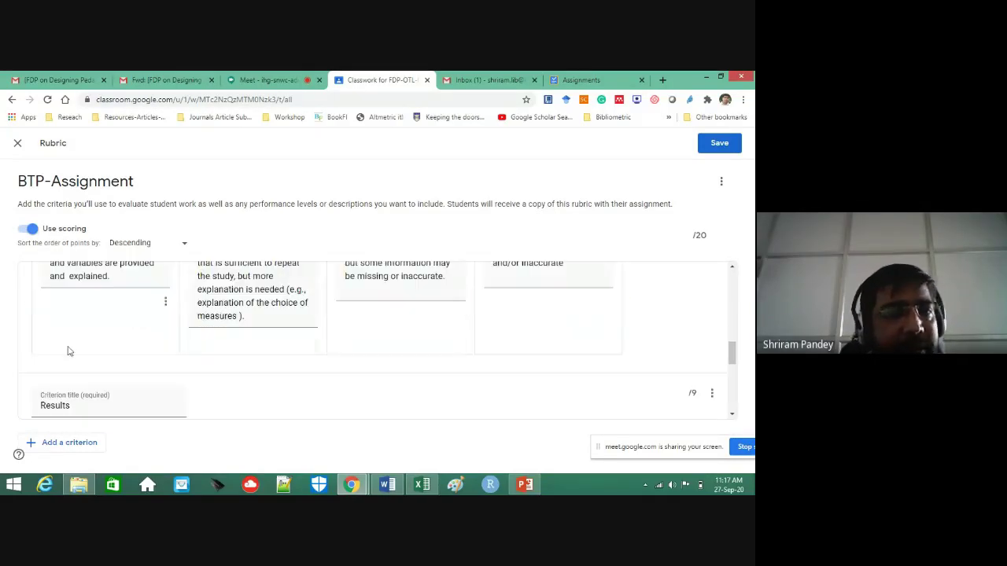
{"action": "scroll", "coordinate": [166, 401], "scroll_direction": "down", "scroll_amount": 1}
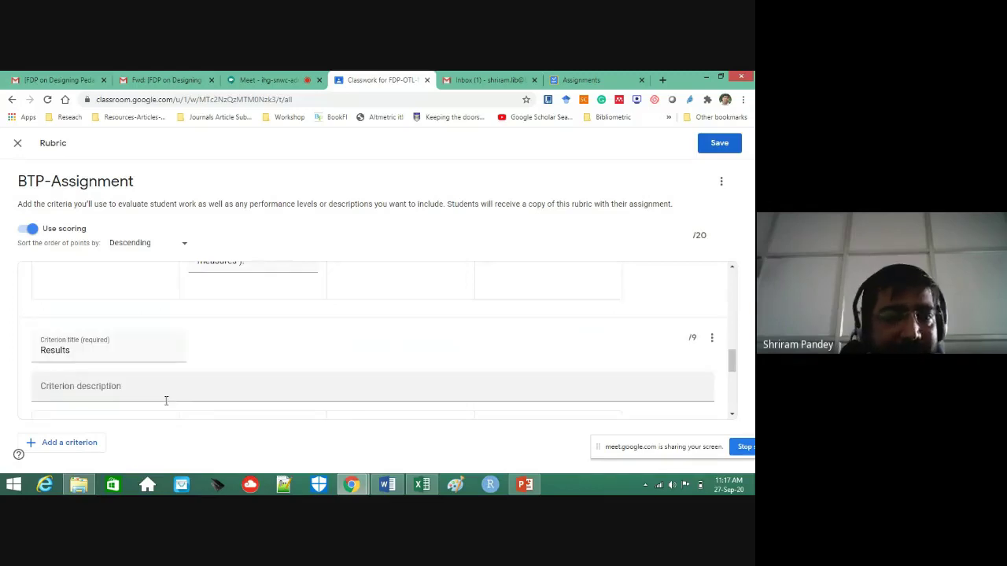
{"action": "scroll", "coordinate": [166, 401], "scroll_direction": "down", "scroll_amount": 2}
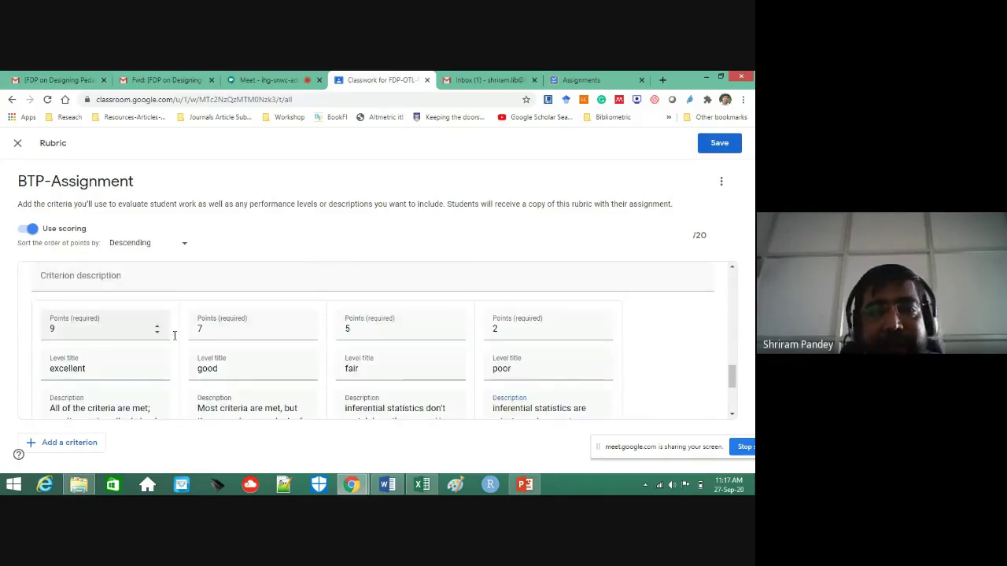
{"action": "scroll", "coordinate": [545, 326], "scroll_direction": "up", "scroll_amount": 3}
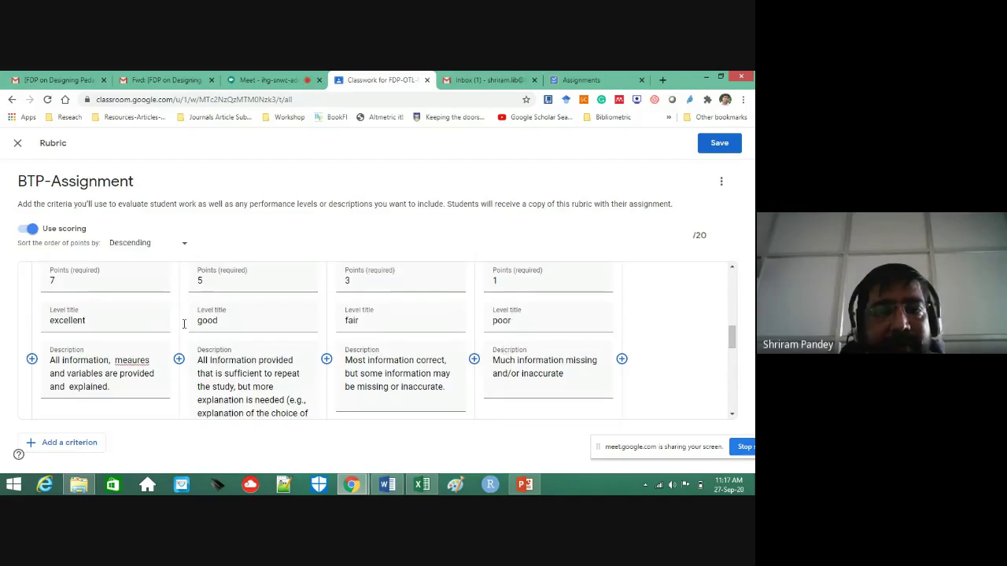
{"action": "scroll", "coordinate": [317, 348], "scroll_direction": "down", "scroll_amount": 7}
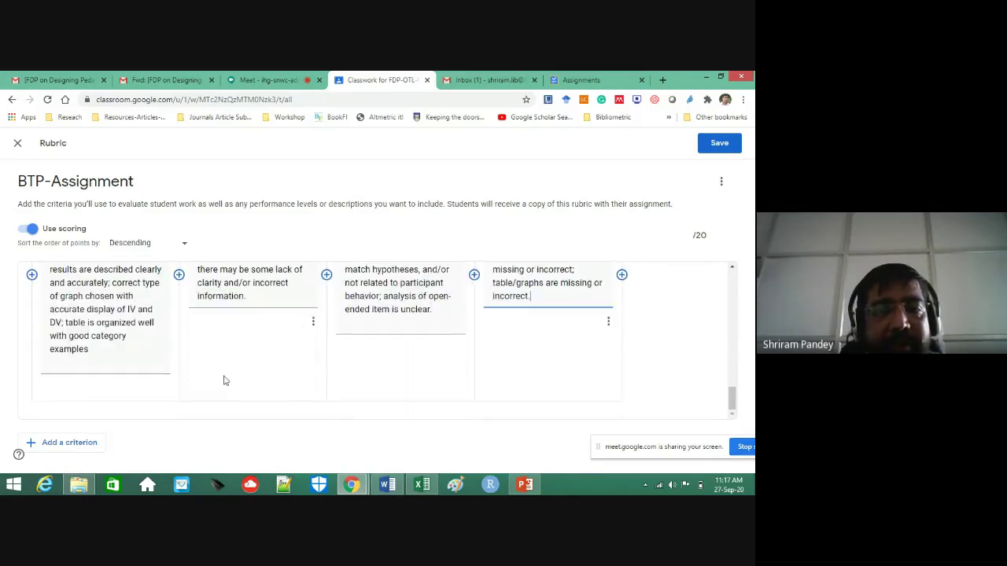
{"action": "scroll", "coordinate": [274, 383], "scroll_direction": "up", "scroll_amount": 10}
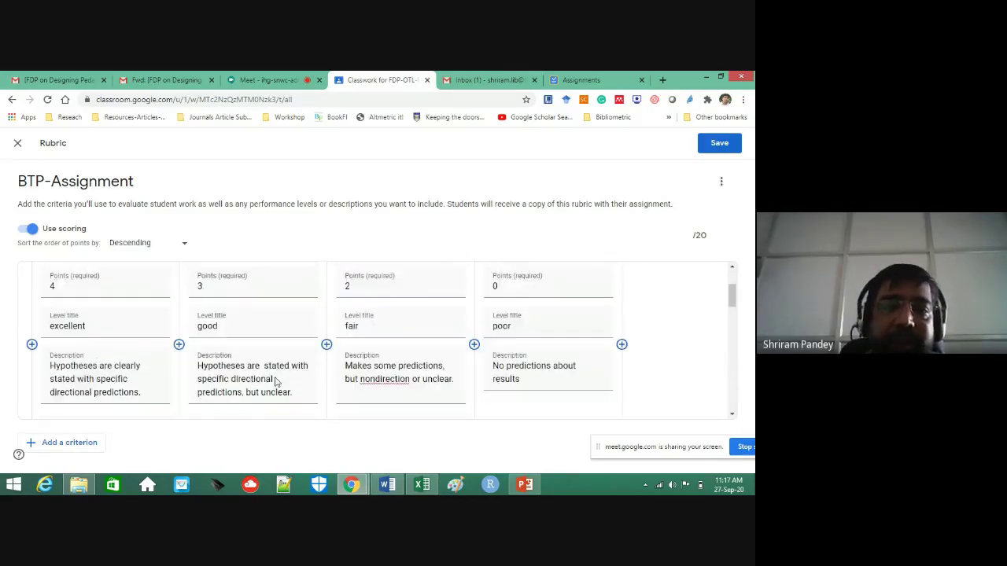
{"action": "scroll", "coordinate": [274, 383], "scroll_direction": "up", "scroll_amount": 2}
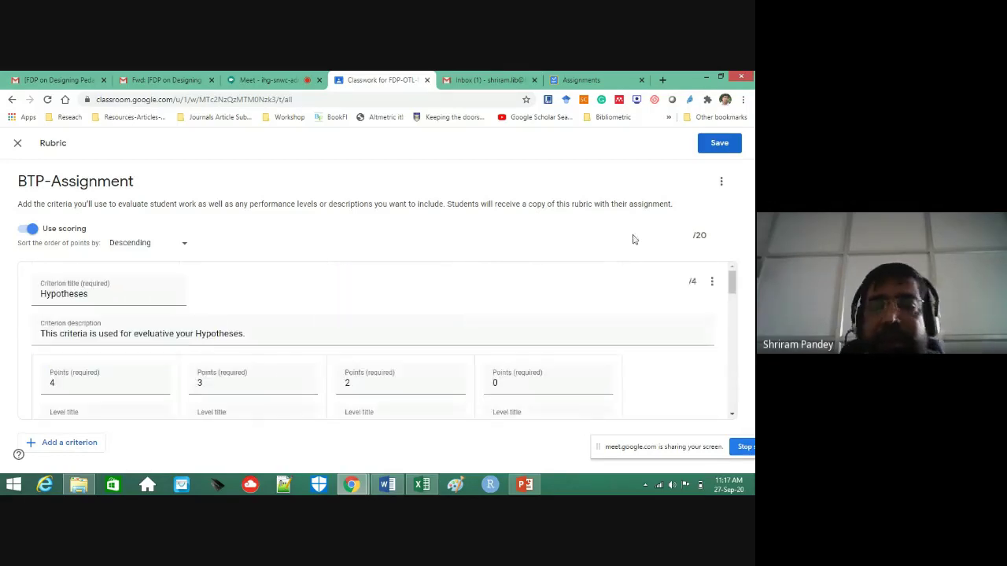
Save the rubric and set the assignment's points to 20.
{"action": "left_click", "coordinate": [716, 150]}
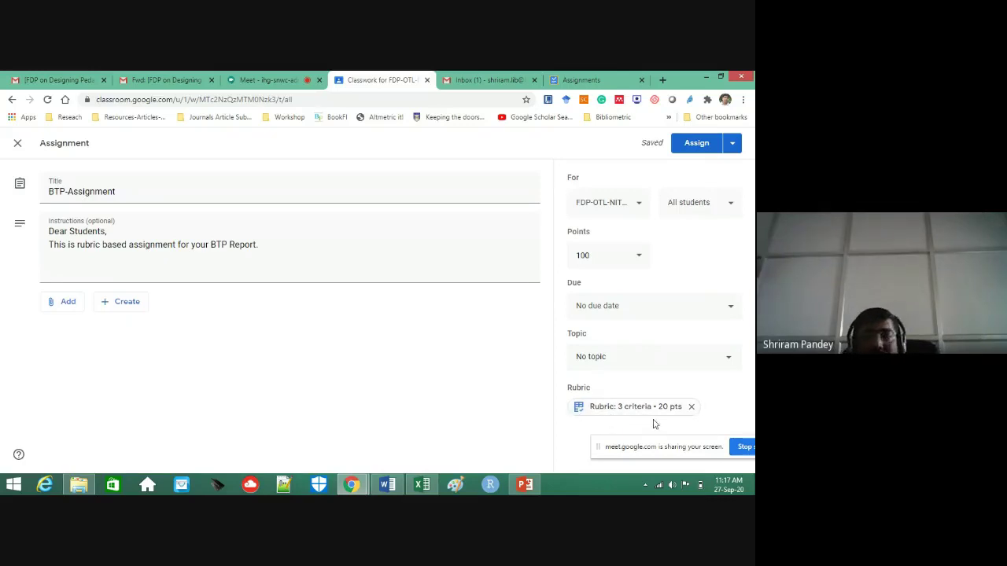
{"action": "left_click", "coordinate": [577, 255]}
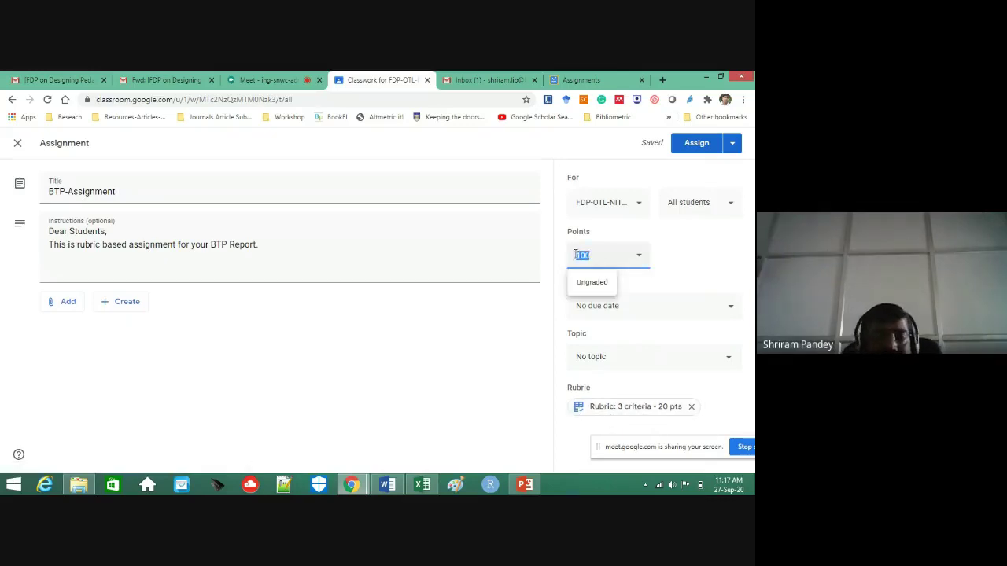
{"action": "type", "text": "20"}
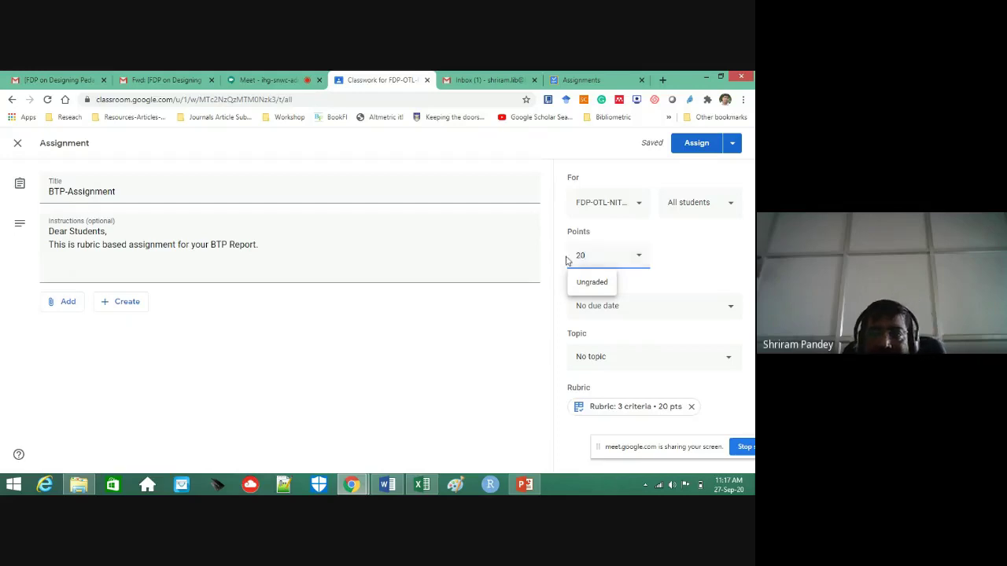
Set the assignment's due date to Sep 29, 2020 with the time 11:59 PM.
{"action": "left_click", "coordinate": [674, 301]}
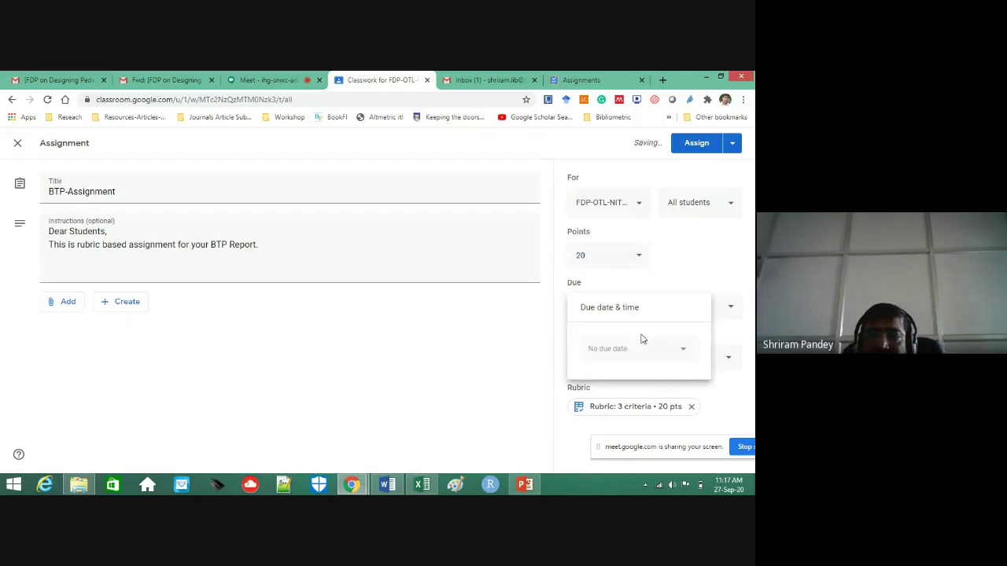
{"action": "left_click", "coordinate": [638, 348]}
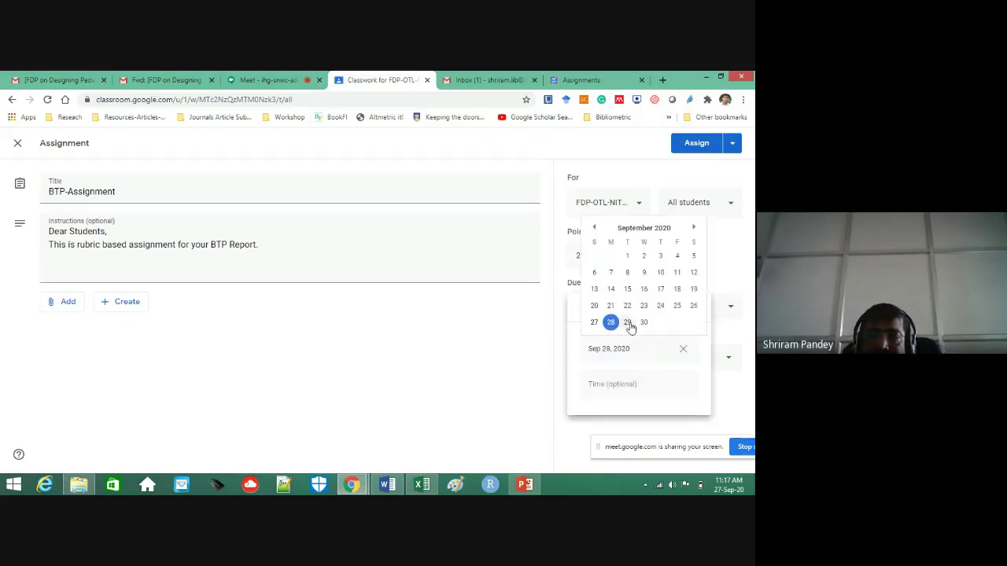
{"action": "left_click", "coordinate": [628, 322]}
{"action": "left_click", "coordinate": [604, 384]}
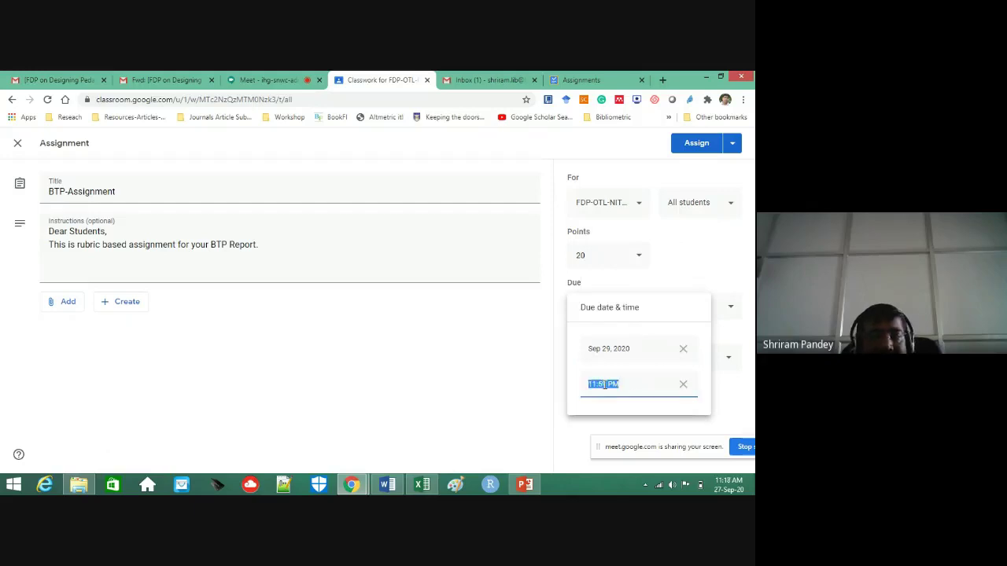
{"action": "left_click", "coordinate": [538, 391]}
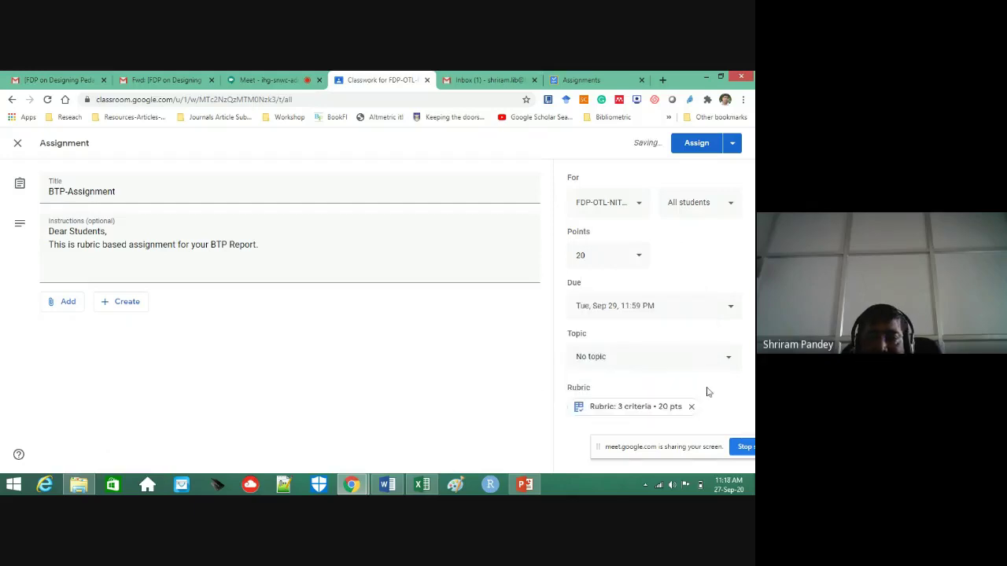
File the assignment under the E-Assessment topic and assign it to all students.
{"action": "left_click", "coordinate": [631, 367]}
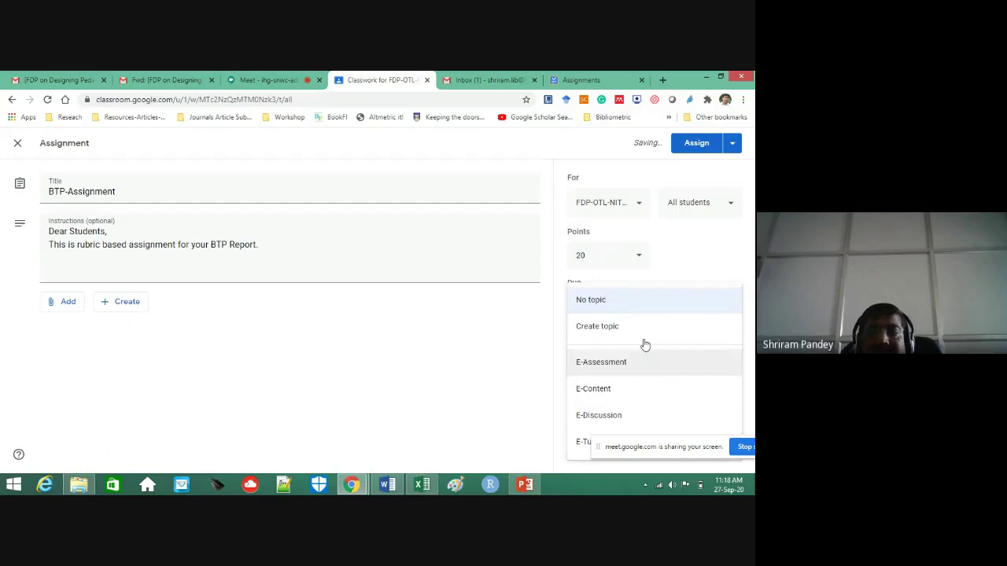
{"action": "left_click", "coordinate": [625, 368]}
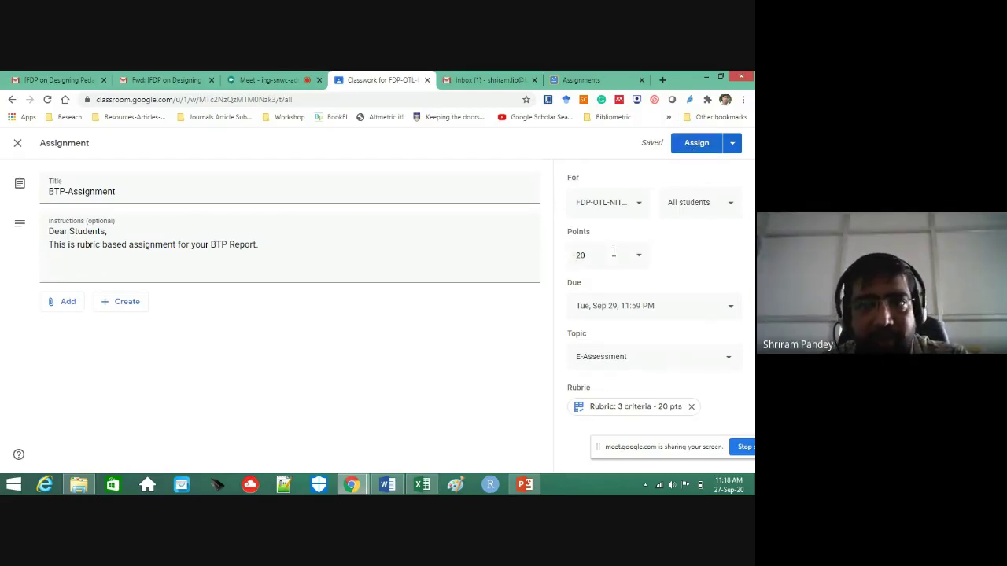
{"action": "left_click", "coordinate": [695, 149]}
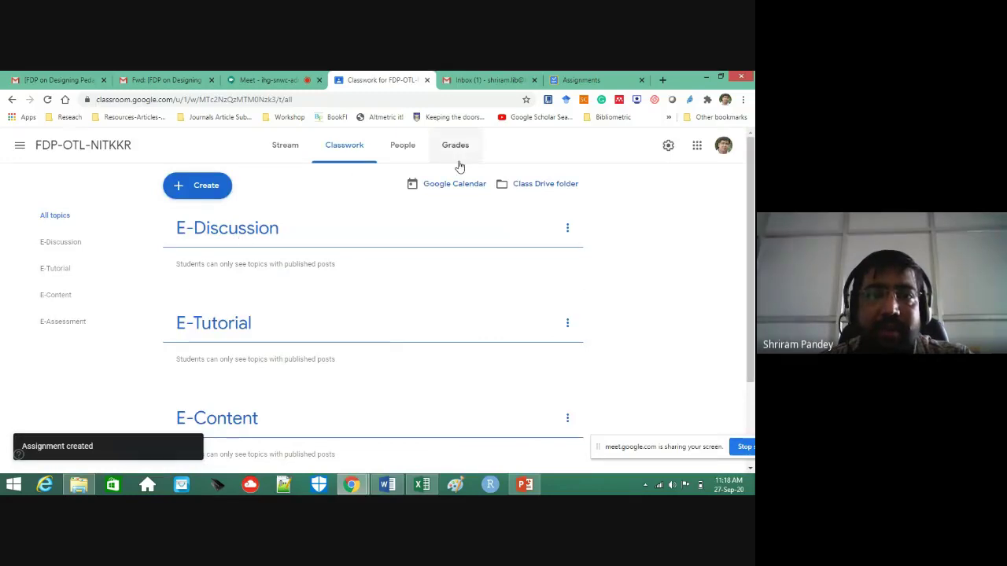
Look through the class's teacher and student list, and open the class stream to view the assignment post.
{"action": "left_click", "coordinate": [401, 147]}
{"action": "scroll", "coordinate": [556, 339], "scroll_direction": "down", "scroll_amount": 5}
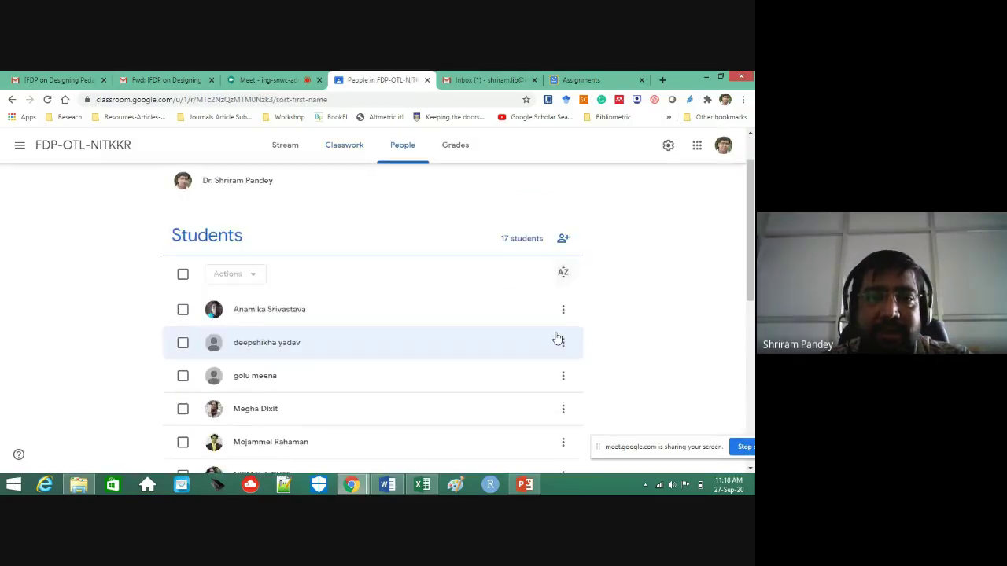
{"action": "scroll", "coordinate": [552, 345], "scroll_direction": "up", "scroll_amount": 5}
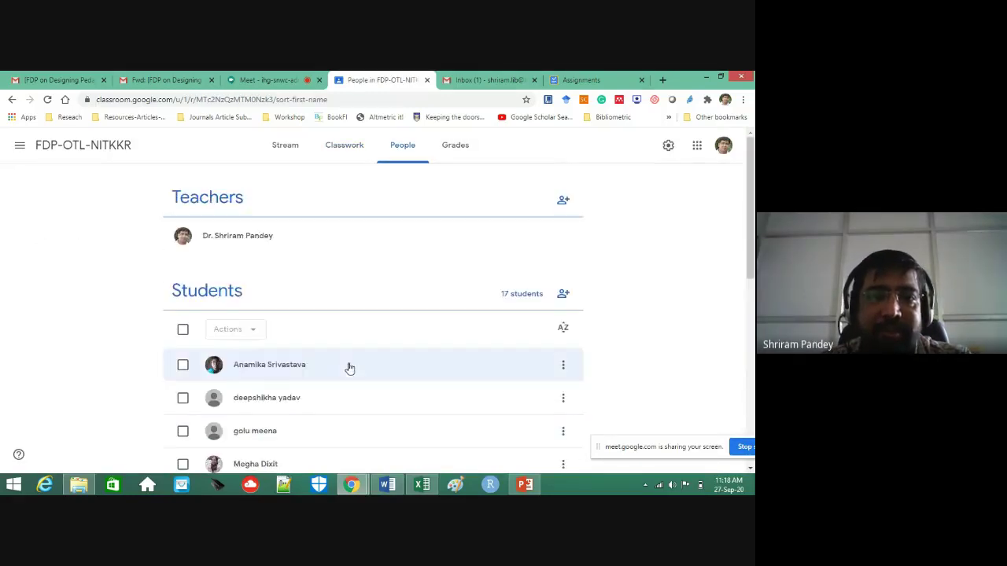
{"action": "left_click", "coordinate": [297, 155]}
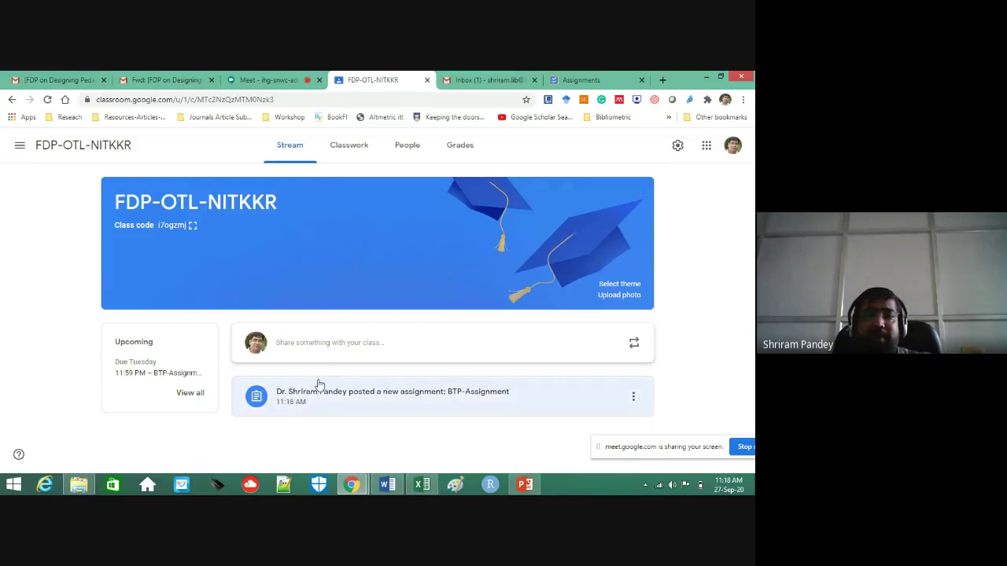
Check the student work overview of BTP-Assignment from the class's upcoming work and return to the stream.
{"action": "left_click", "coordinate": [189, 374]}
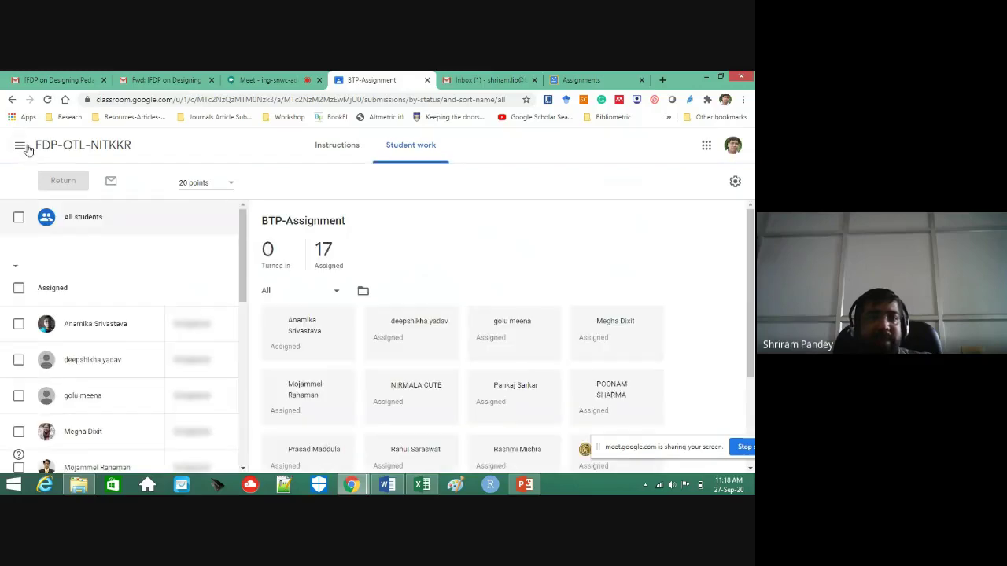
{"action": "left_click", "coordinate": [11, 99]}
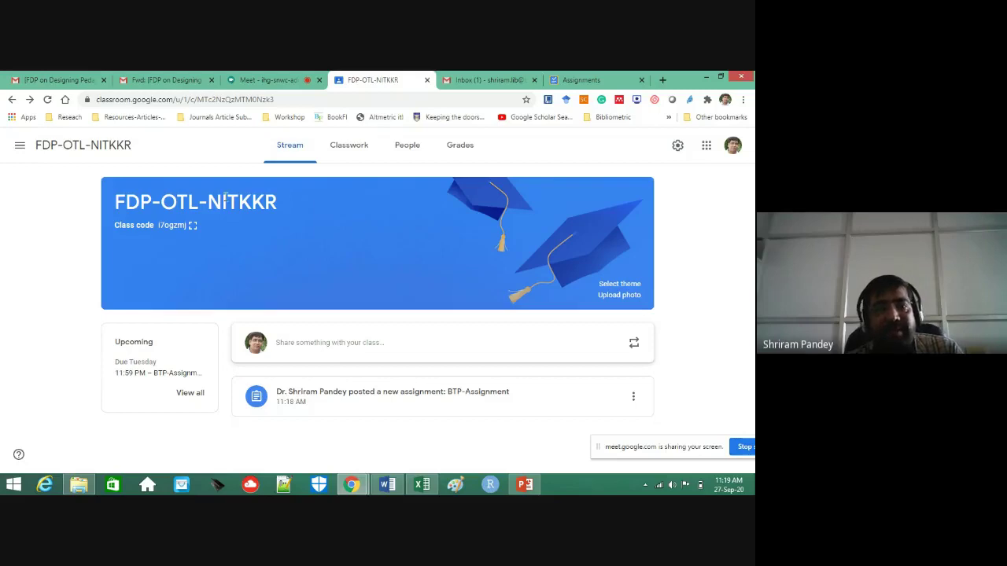
{"action": "left_click", "coordinate": [181, 374]}
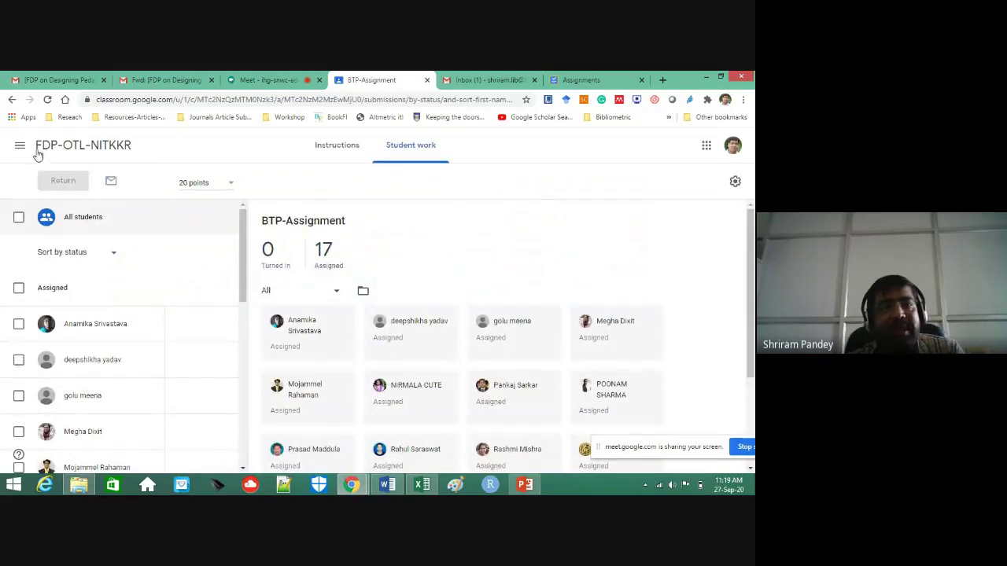
{"action": "left_click", "coordinate": [12, 99]}
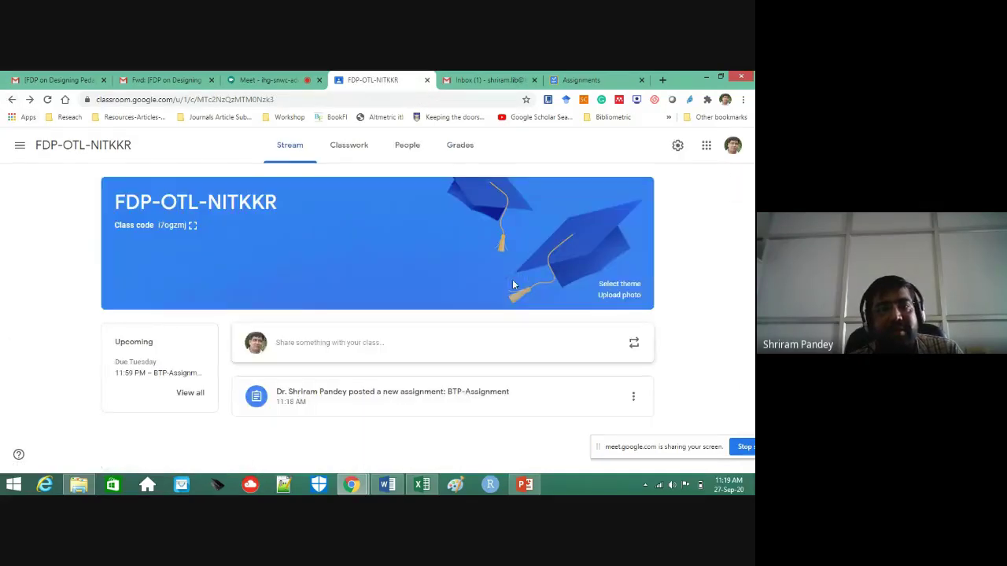
View the BTP-Assignment instructions with its points, due date and rubric, and go back to the class stream.
{"action": "left_click", "coordinate": [456, 401]}
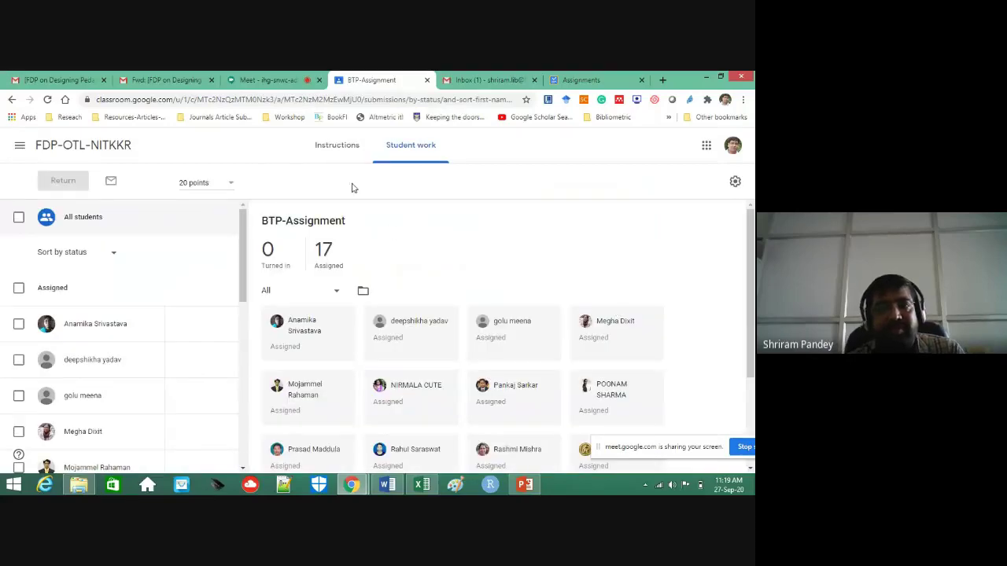
{"action": "left_click", "coordinate": [337, 145]}
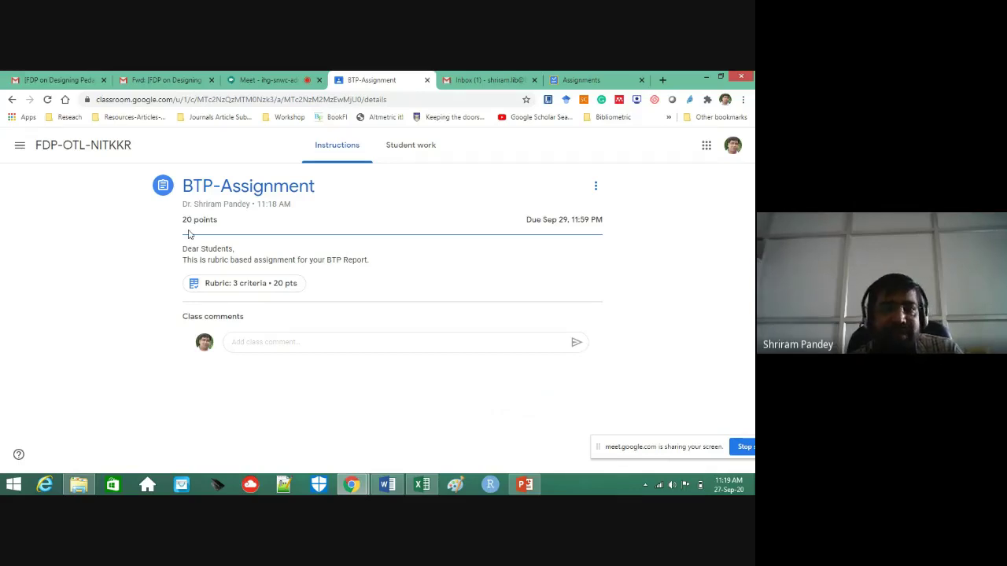
{"action": "left_click", "coordinate": [124, 148]}
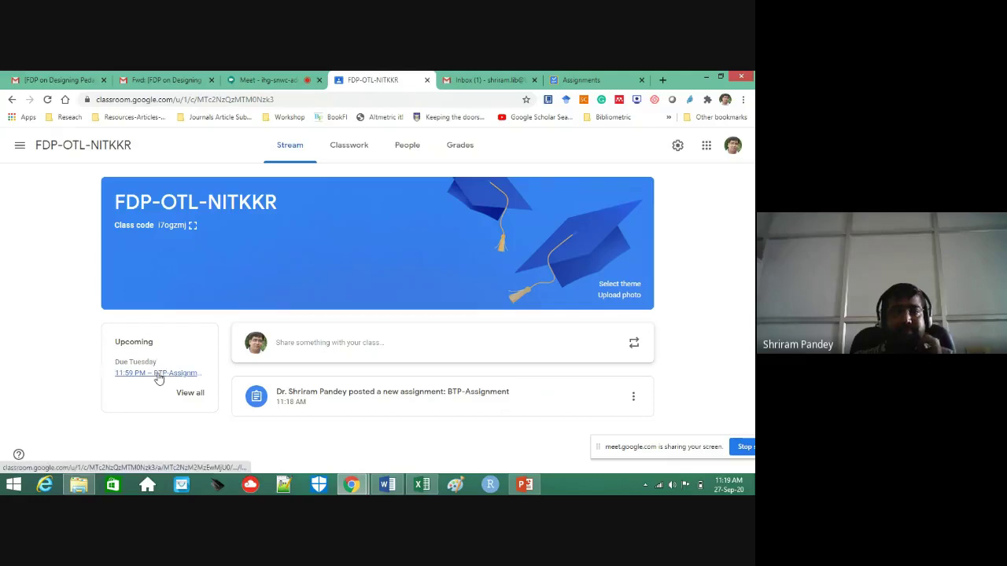
Open the student work of BTP-Assignment and look through the students' submission cards for turned-in files.
{"action": "left_click", "coordinate": [393, 393]}
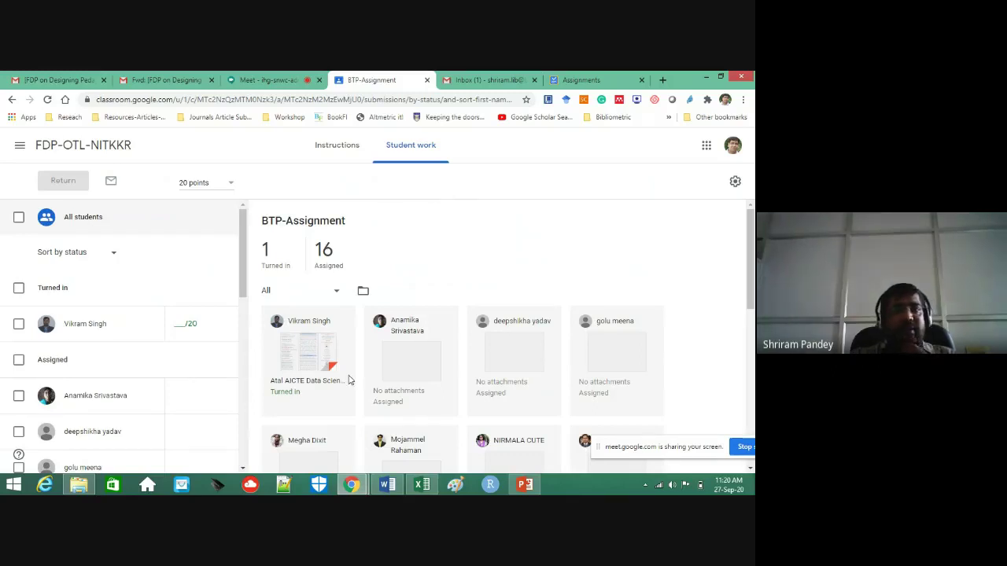
{"action": "scroll", "coordinate": [360, 370], "scroll_direction": "down", "scroll_amount": 5}
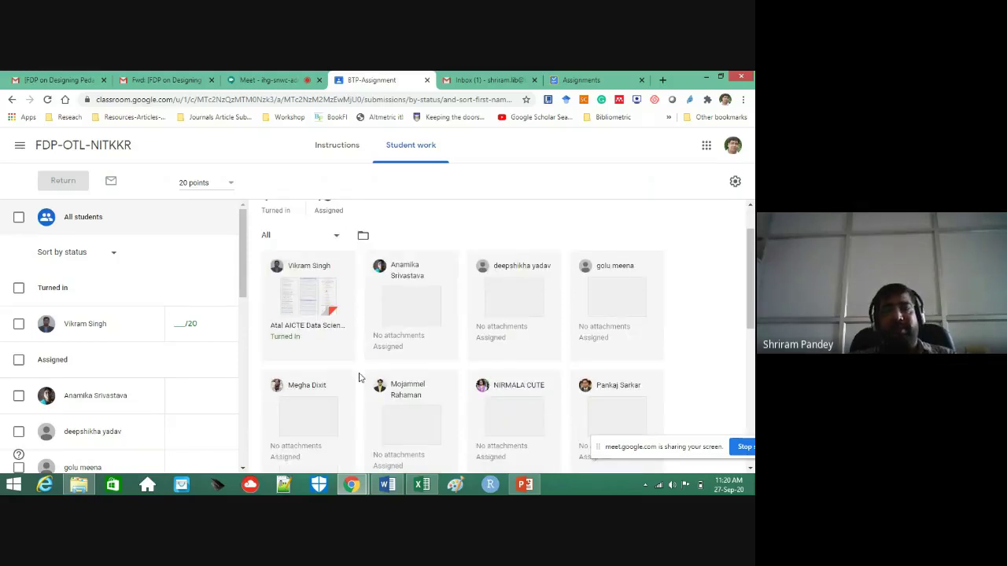
{"action": "scroll", "coordinate": [378, 367], "scroll_direction": "up", "scroll_amount": 2}
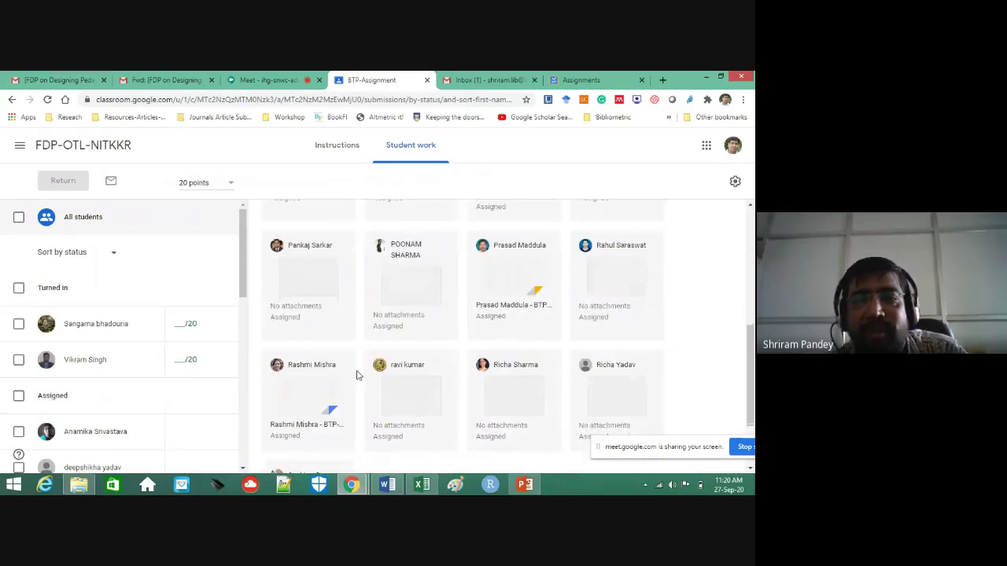
{"action": "scroll", "coordinate": [449, 321], "scroll_direction": "up", "scroll_amount": 3}
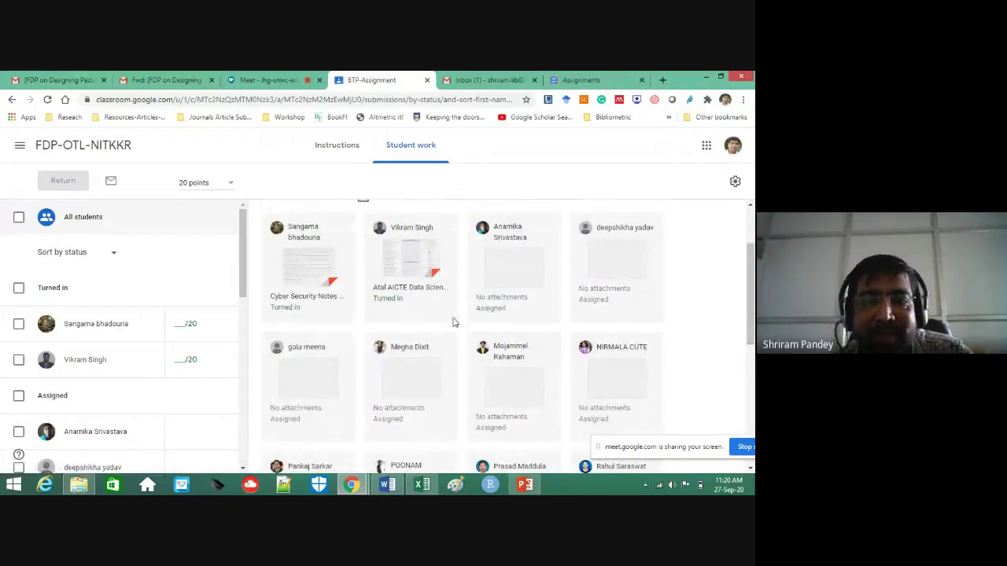
{"action": "scroll", "coordinate": [453, 322], "scroll_direction": "up", "scroll_amount": 2}
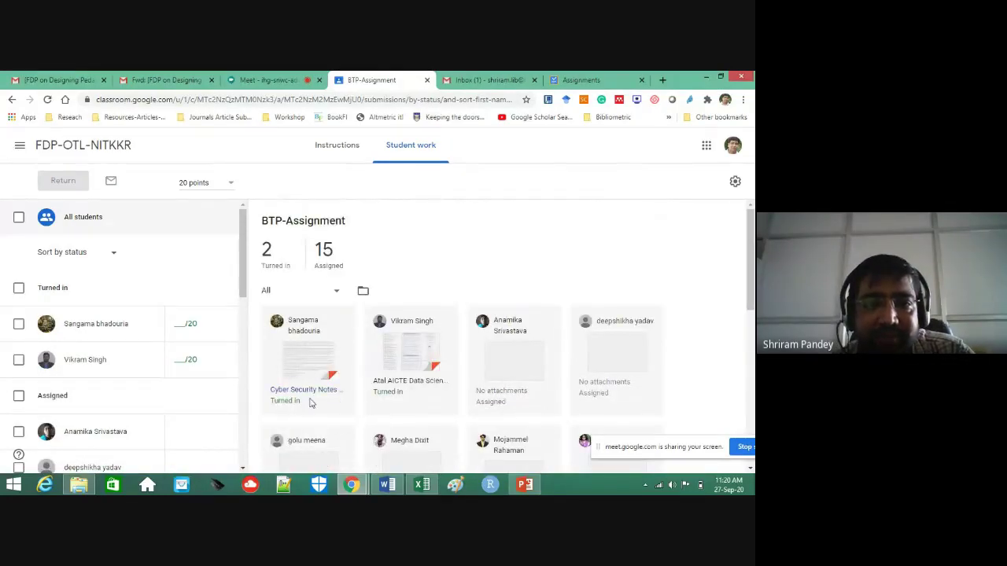
{"action": "scroll", "coordinate": [323, 360], "scroll_direction": "down", "scroll_amount": 1}
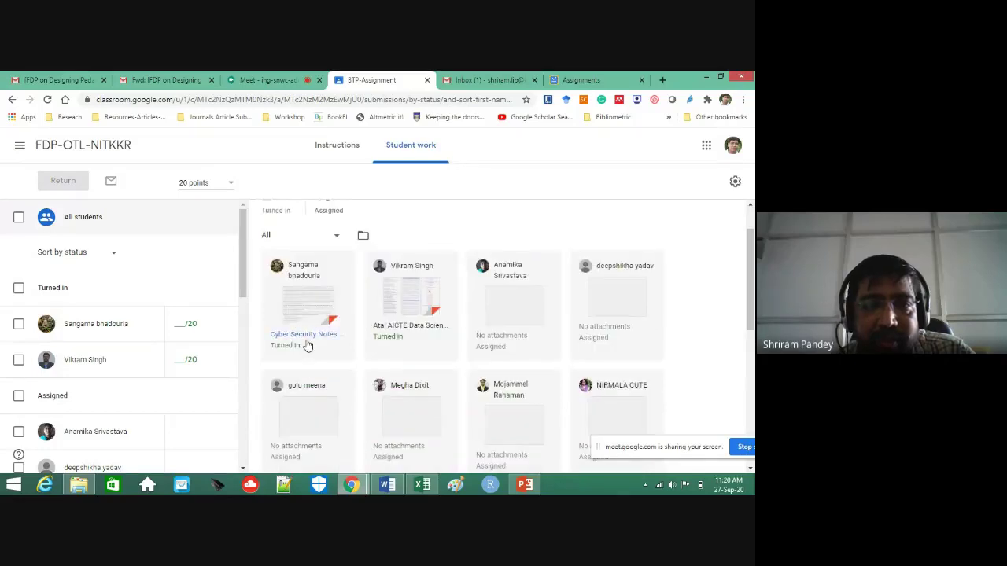
Open the turned-in Cyber Security Notes submission of BTP-Assignment in the grading view.
{"action": "left_click", "coordinate": [309, 338]}
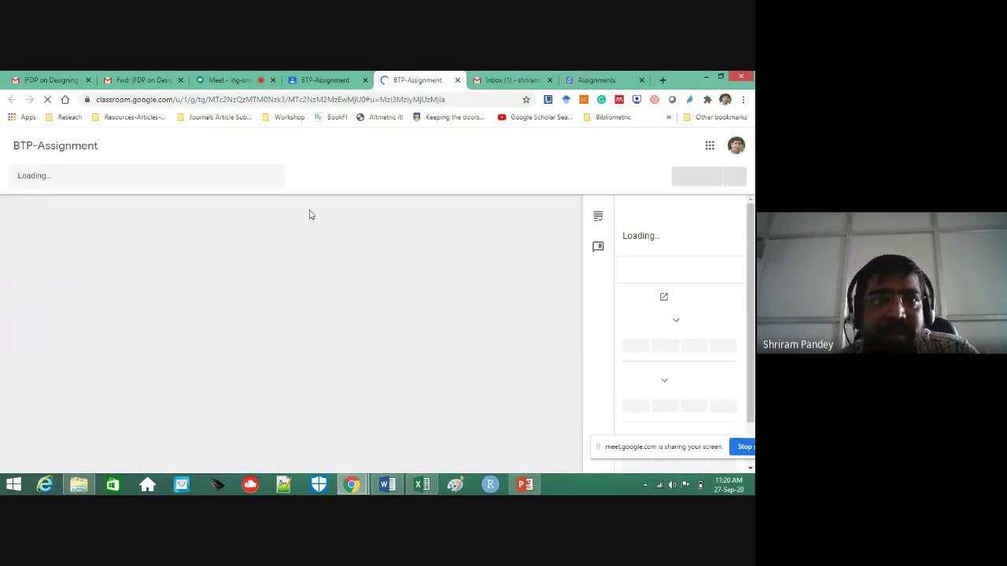
{"action": "left_click", "coordinate": [312, 84]}
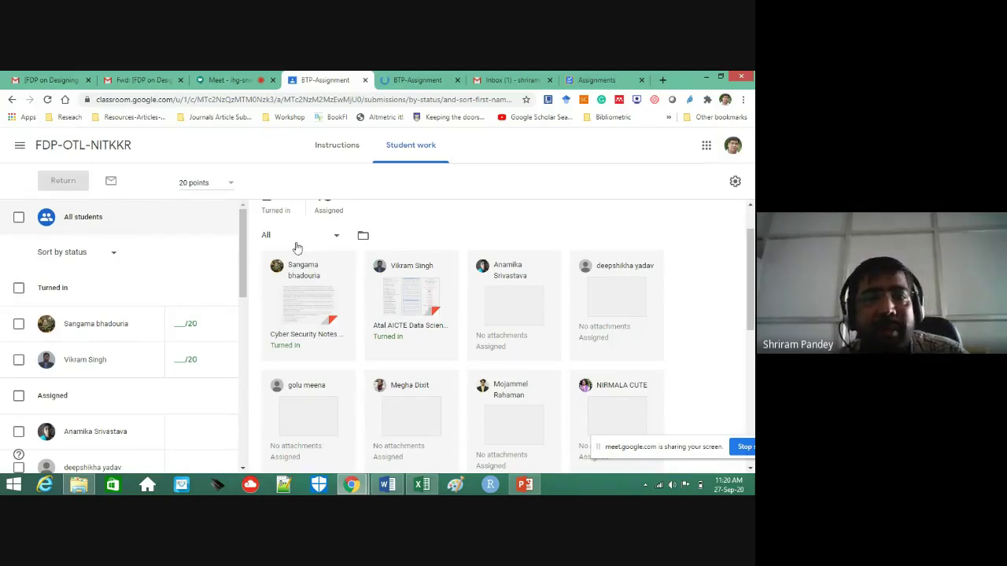
{"action": "scroll", "coordinate": [433, 244], "scroll_direction": "up", "scroll_amount": 1}
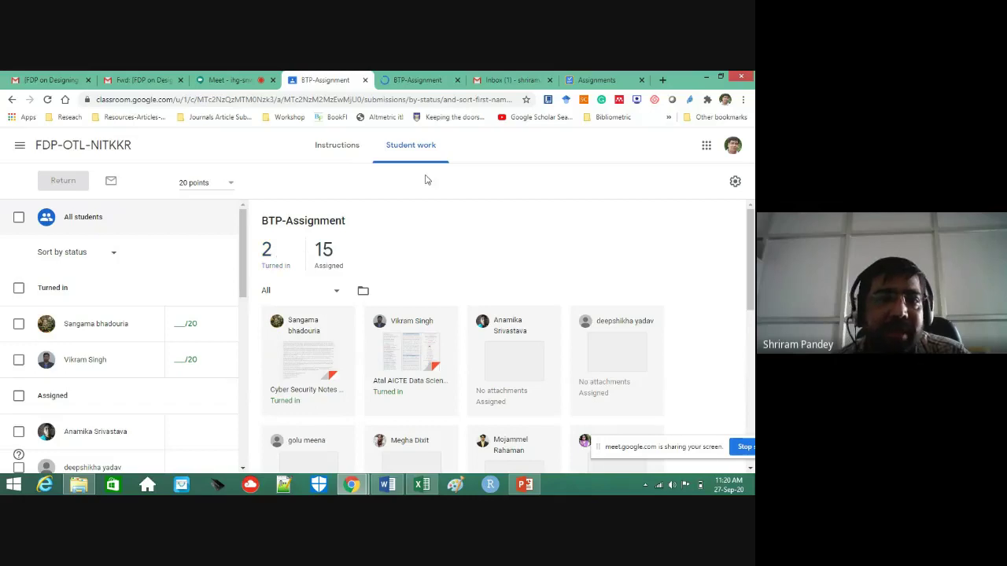
{"action": "left_click", "coordinate": [417, 80]}
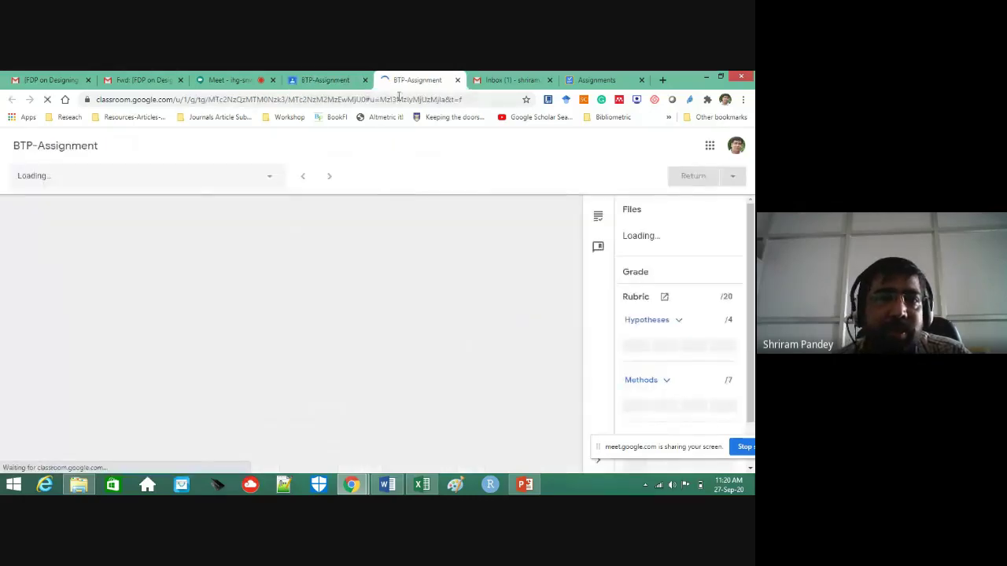
{"action": "left_click", "coordinate": [305, 79]}
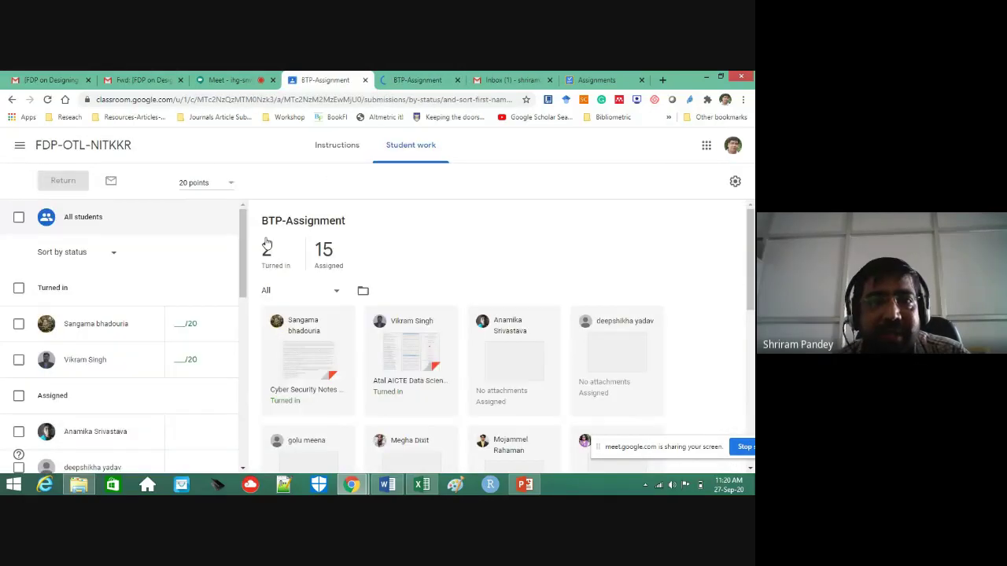
{"action": "left_click", "coordinate": [422, 80]}
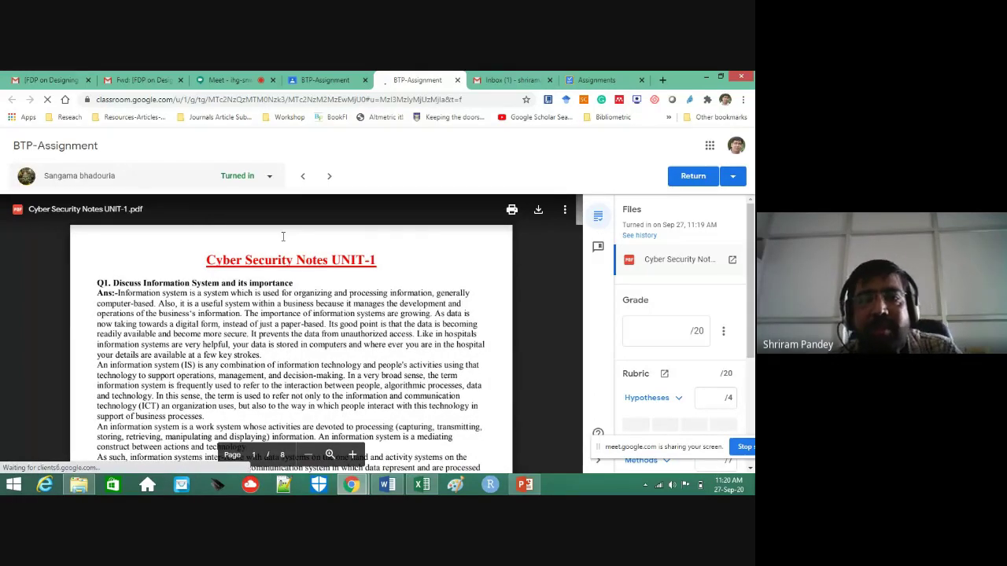
Read through Cyber Security Notes UNIT-1.pdf and examine the grade field, rubric criteria and private comment area.
{"action": "scroll", "coordinate": [283, 236], "scroll_direction": "down", "scroll_amount": 5}
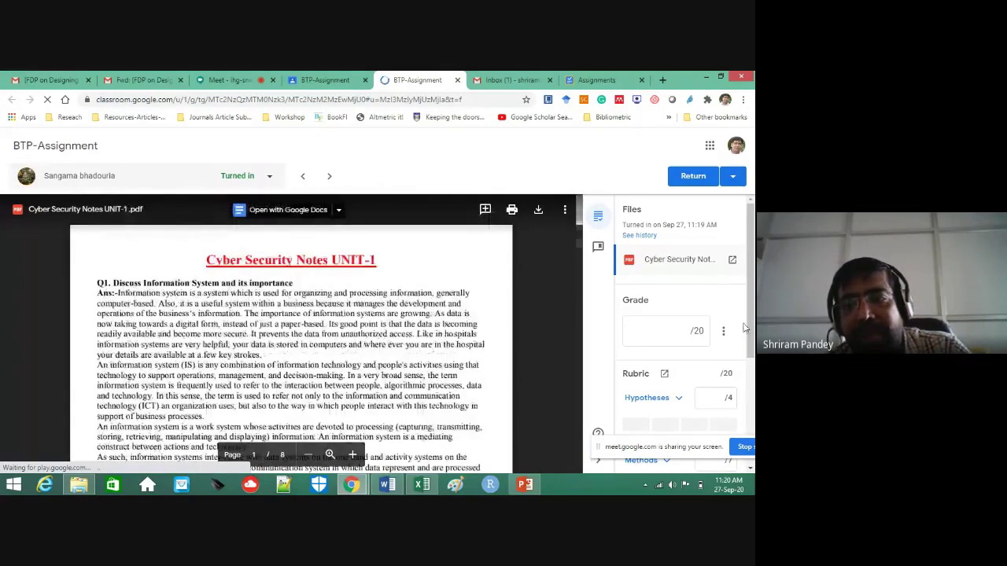
{"action": "scroll", "coordinate": [708, 335], "scroll_direction": "down", "scroll_amount": 3}
{"action": "scroll", "coordinate": [695, 334], "scroll_direction": "up", "scroll_amount": 3}
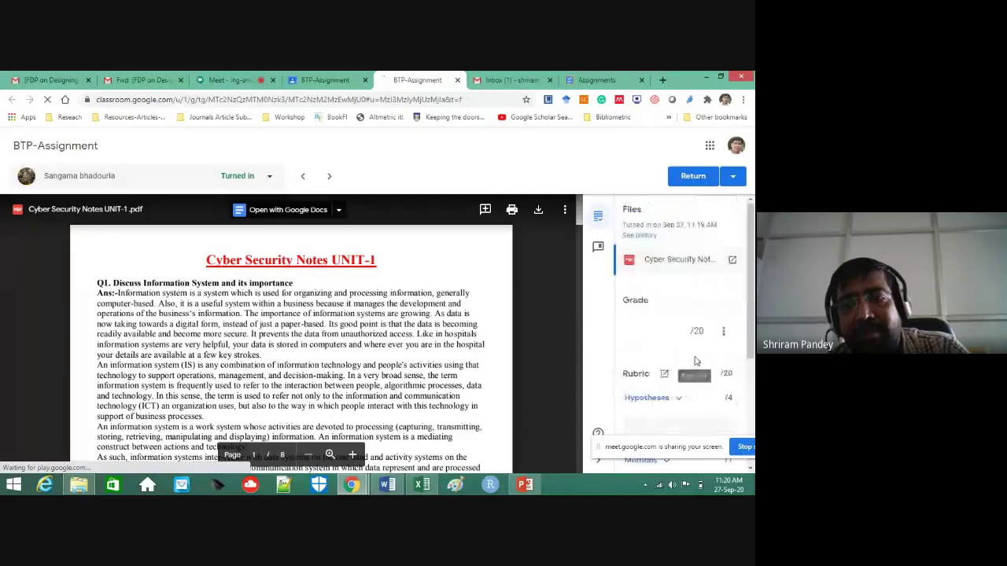
{"action": "scroll", "coordinate": [697, 377], "scroll_direction": "down", "scroll_amount": 3}
{"action": "scroll", "coordinate": [684, 354], "scroll_direction": "up", "scroll_amount": 5}
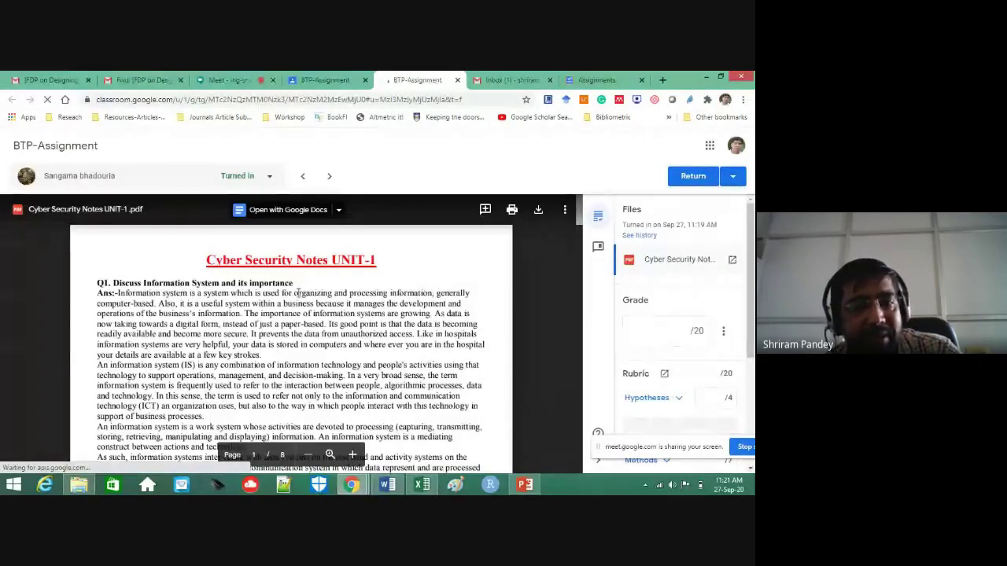
{"action": "scroll", "coordinate": [301, 294], "scroll_direction": "down", "scroll_amount": 6}
{"action": "scroll", "coordinate": [301, 294], "scroll_direction": "up", "scroll_amount": 3}
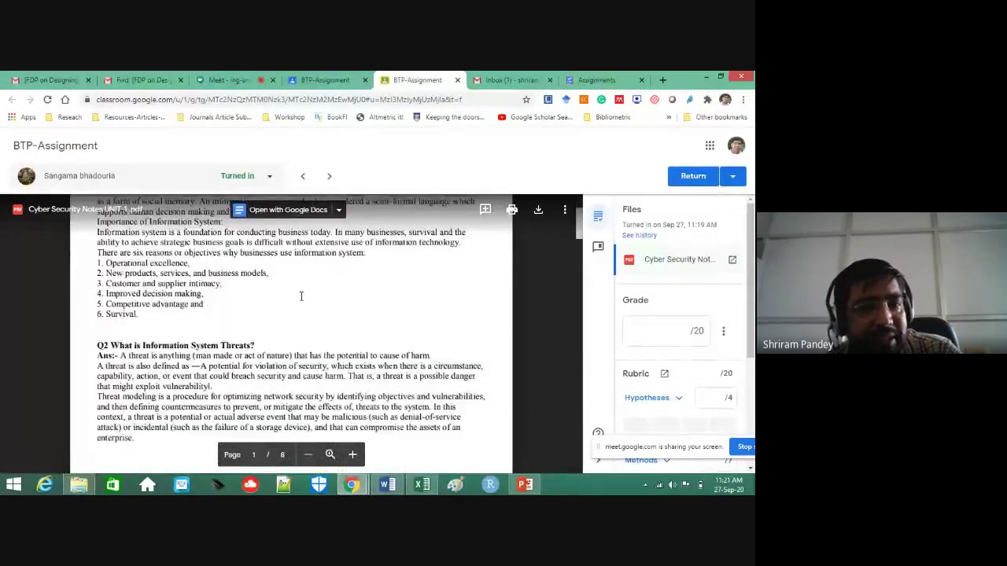
{"action": "scroll", "coordinate": [302, 296], "scroll_direction": "down", "scroll_amount": 6}
{"action": "scroll", "coordinate": [301, 295], "scroll_direction": "up", "scroll_amount": 5}
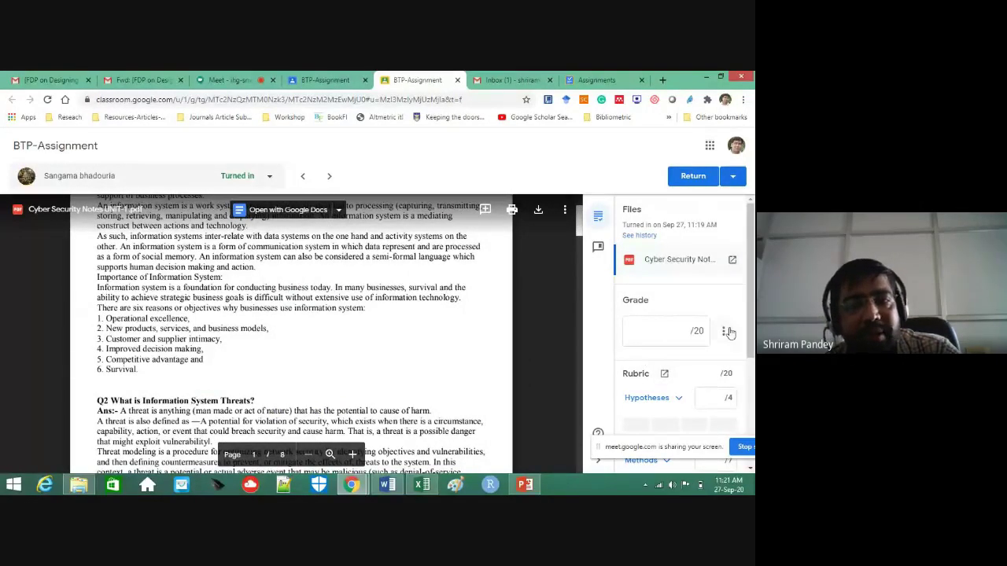
{"action": "scroll", "coordinate": [692, 315], "scroll_direction": "down", "scroll_amount": 3}
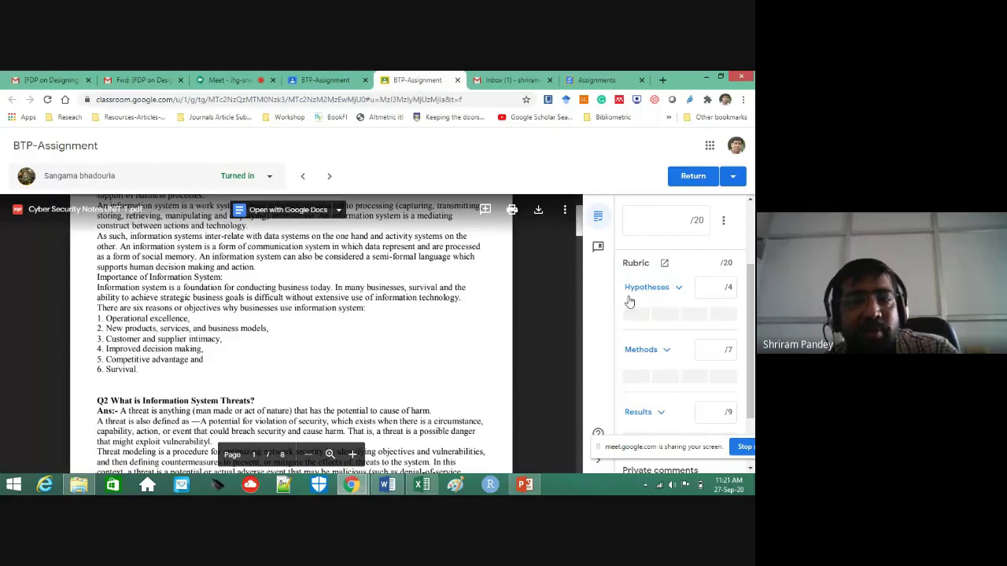
{"action": "scroll", "coordinate": [637, 330], "scroll_direction": "down", "scroll_amount": 2}
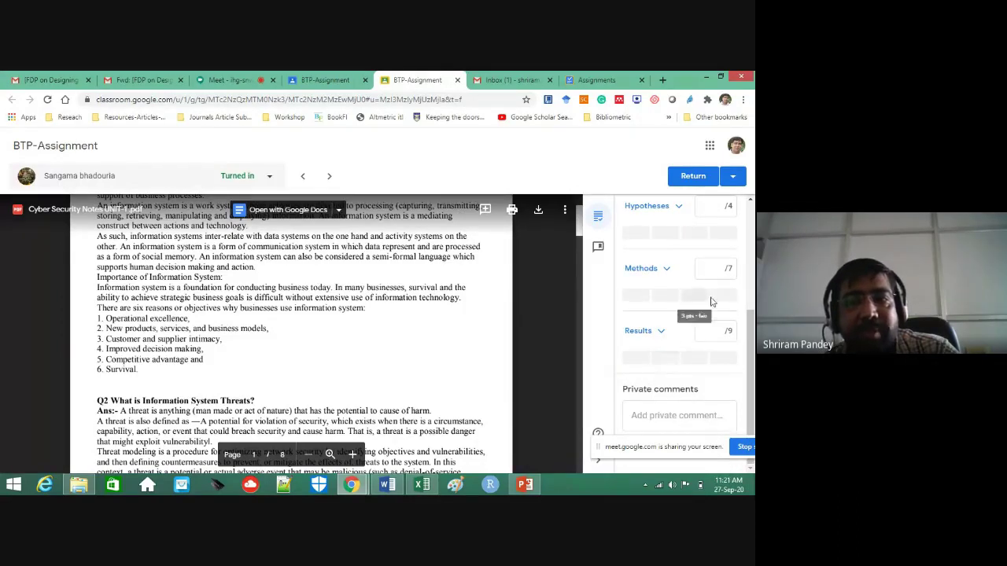
{"action": "scroll", "coordinate": [684, 338], "scroll_direction": "up", "scroll_amount": 4}
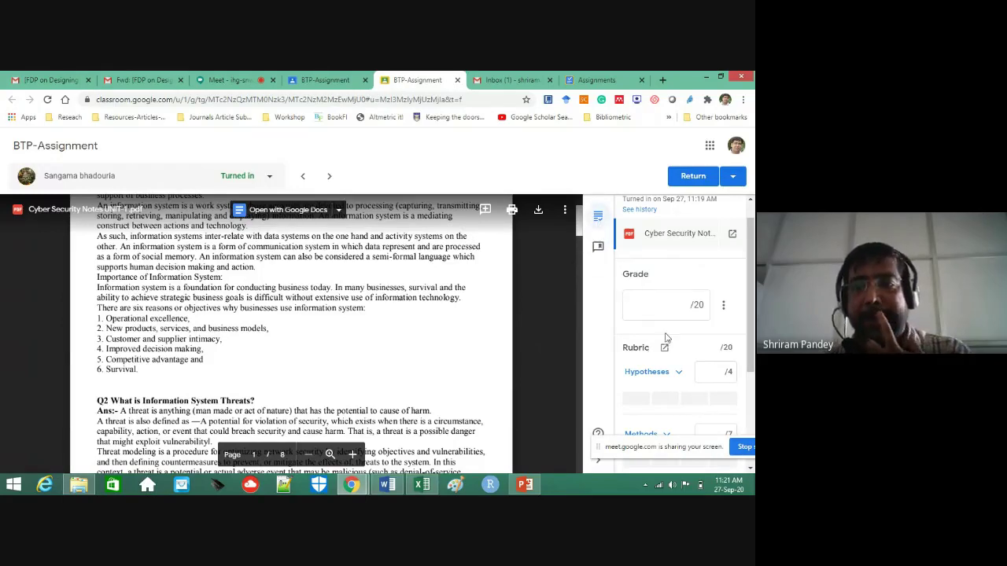
Score the submission with the rubric: 3 points for Hypotheses, 7 for Methods and 7 for Results.
{"action": "scroll", "coordinate": [666, 339], "scroll_direction": "down", "scroll_amount": 2}
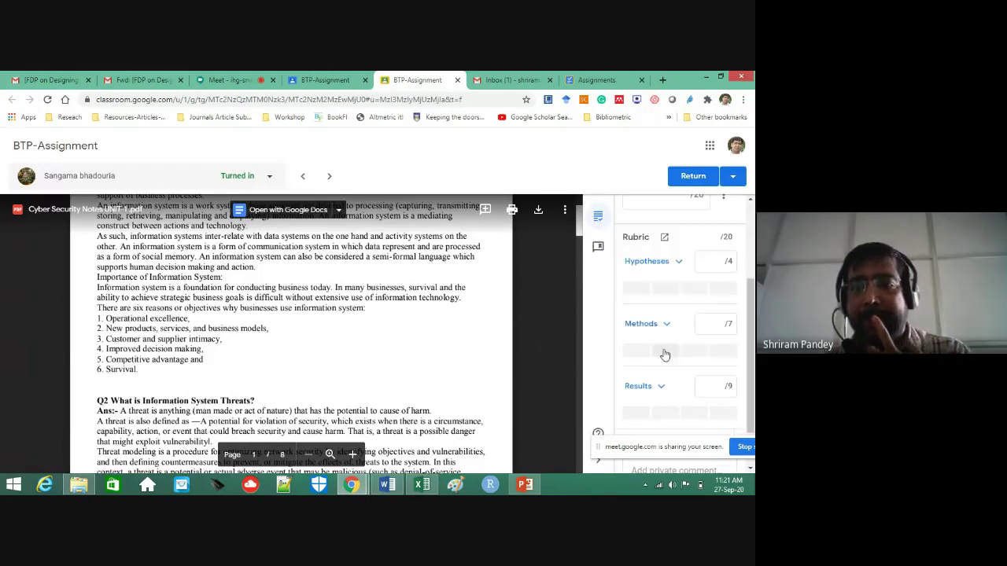
{"action": "left_click", "coordinate": [664, 289]}
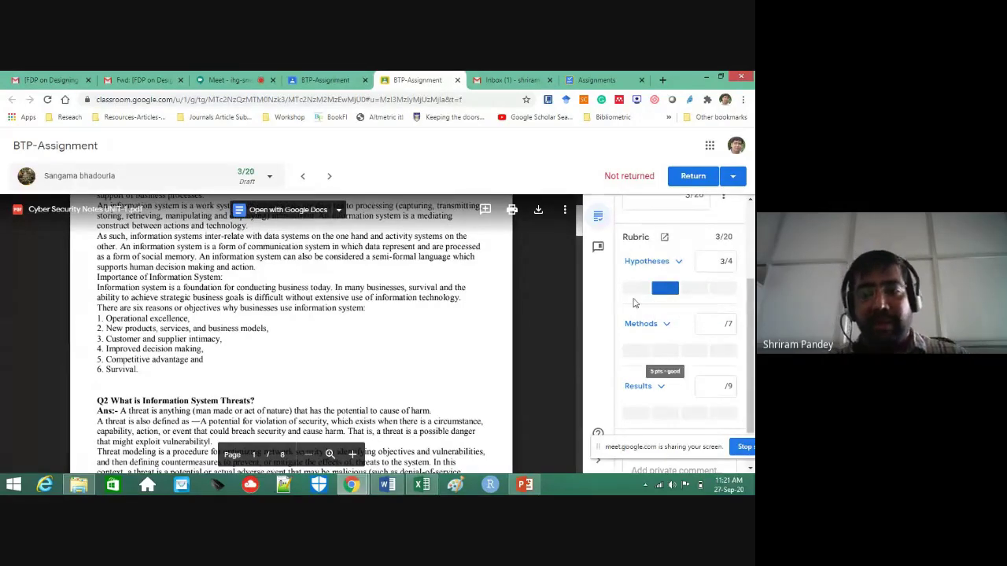
{"action": "left_click", "coordinate": [635, 356]}
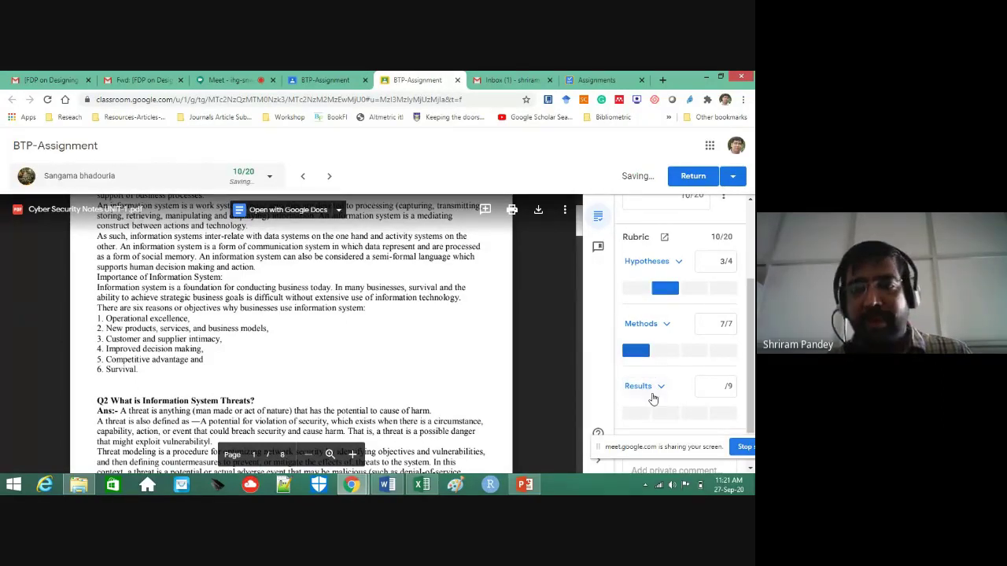
{"action": "scroll", "coordinate": [634, 391], "scroll_direction": "down", "scroll_amount": 1}
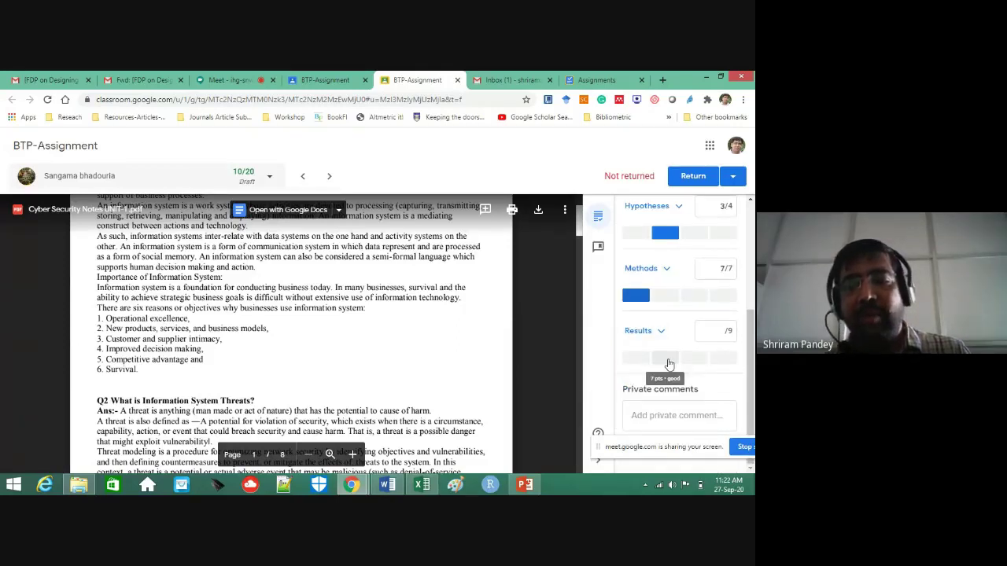
{"action": "left_click", "coordinate": [665, 359]}
{"action": "scroll", "coordinate": [670, 319], "scroll_direction": "up", "scroll_amount": 2}
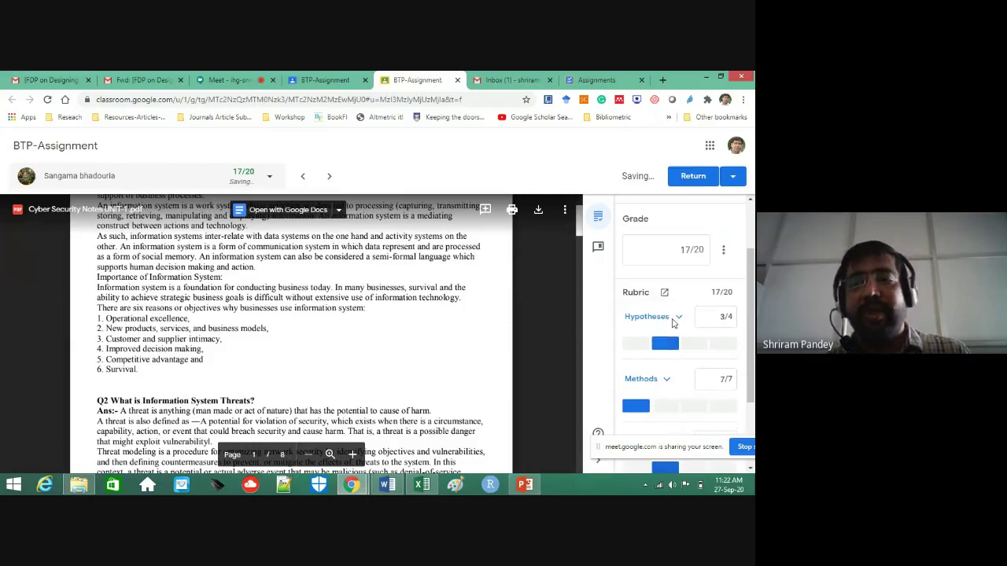
Write the private comment "Good Effort!" with its spelling corrected, and return the graded submission to the student.
{"action": "scroll", "coordinate": [657, 398], "scroll_direction": "down", "scroll_amount": 3}
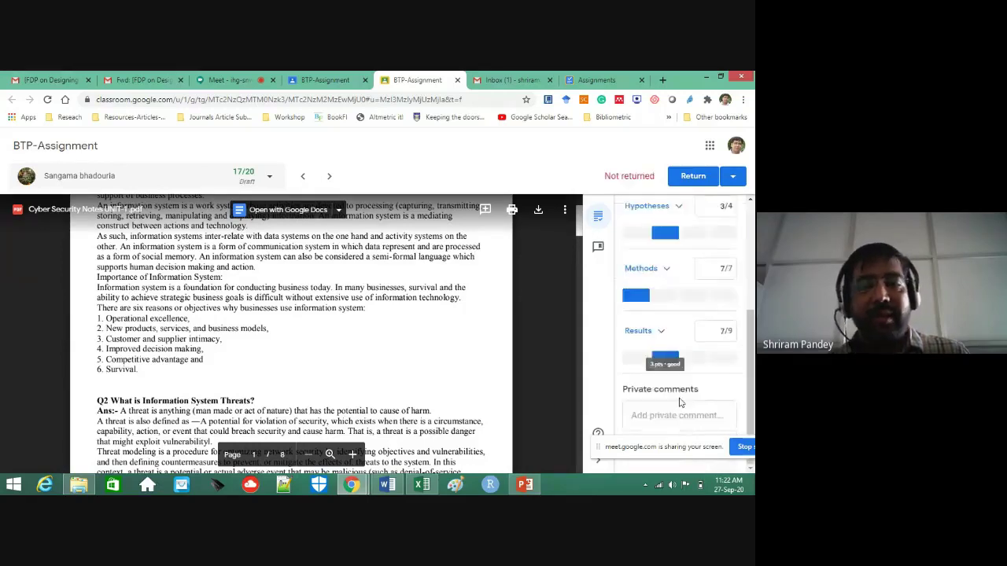
{"action": "left_click", "coordinate": [655, 413]}
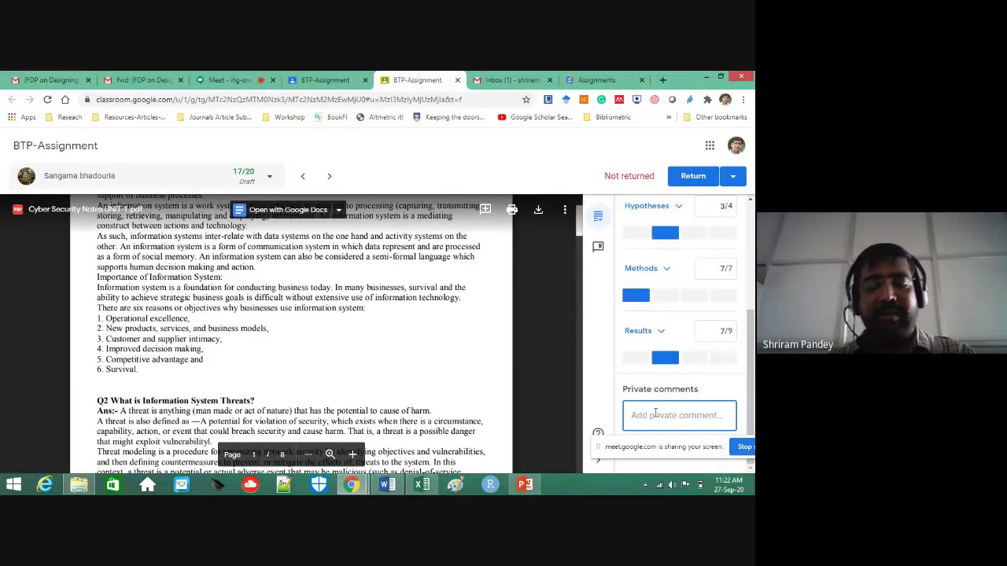
{"action": "type", "text": "Good"}
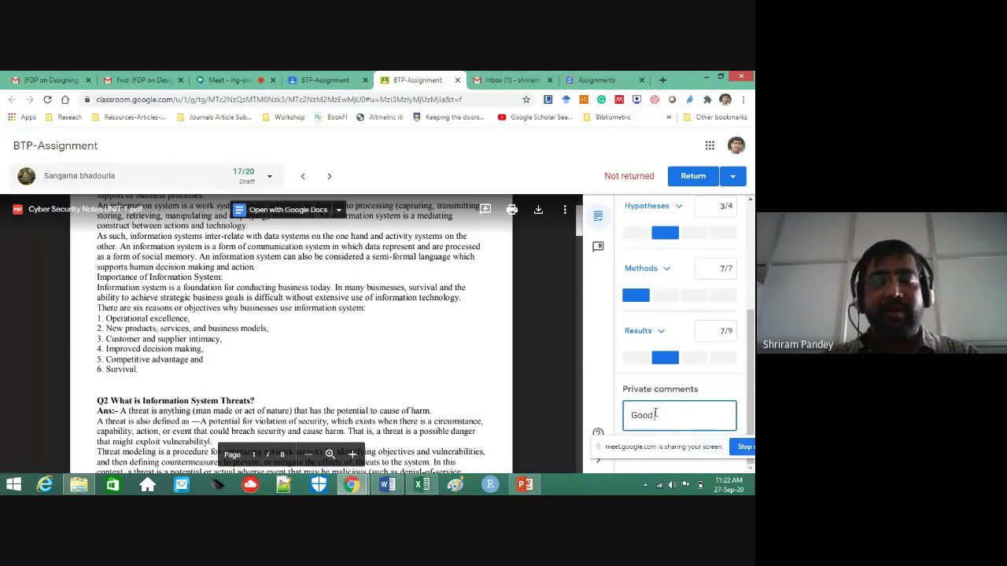
{"action": "type", "text": " Efo"}
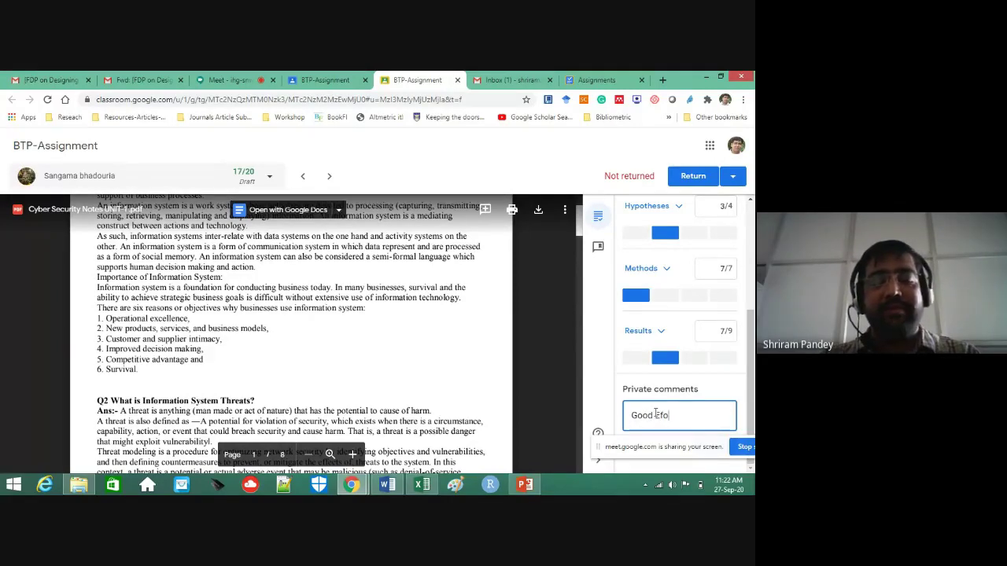
{"action": "type", "text": "ort!"}
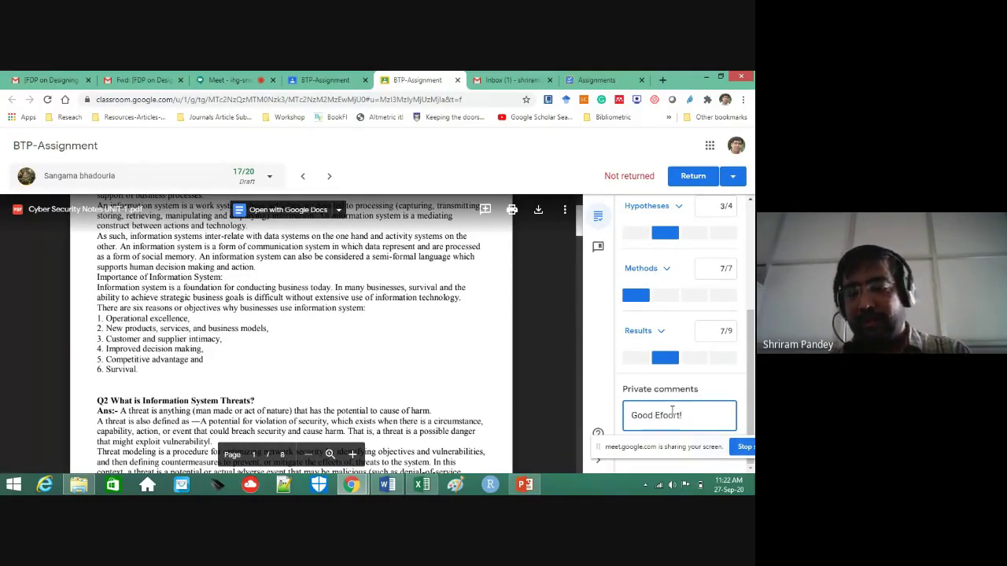
{"action": "double_click", "coordinate": [657, 415]}
{"action": "double_click", "coordinate": [656, 416]}
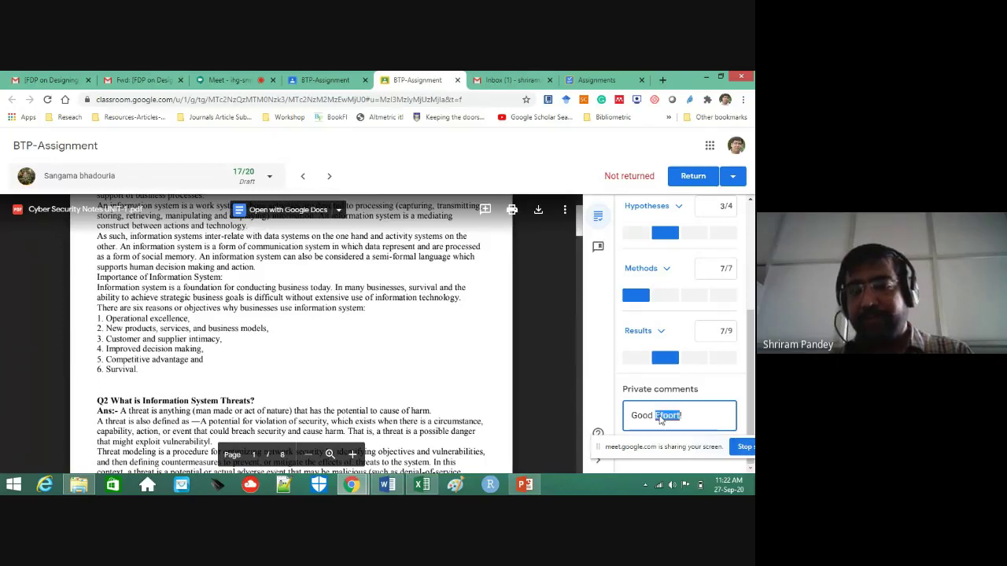
{"action": "right_click", "coordinate": [659, 419]}
{"action": "left_click", "coordinate": [675, 207]}
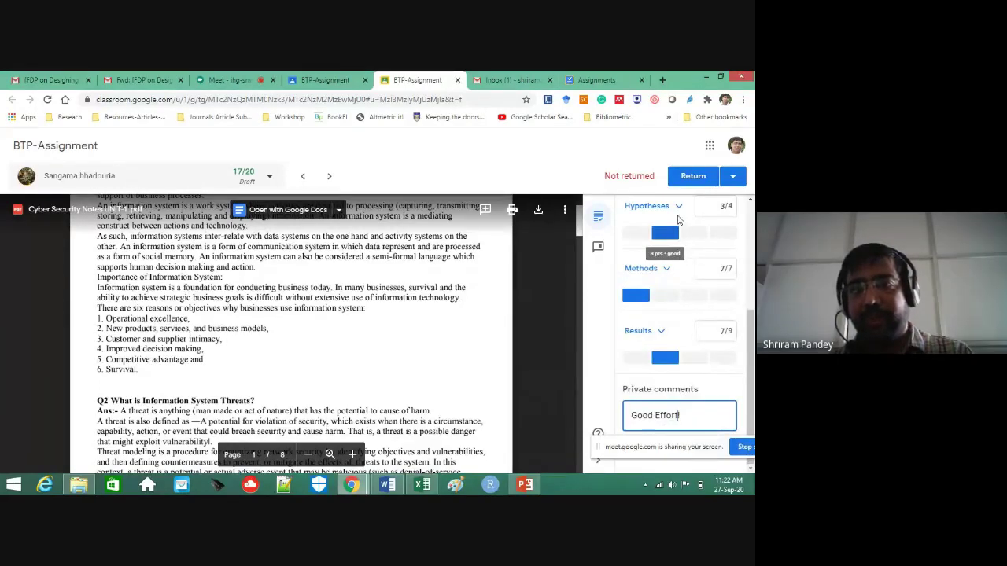
{"action": "left_click", "coordinate": [694, 177]}
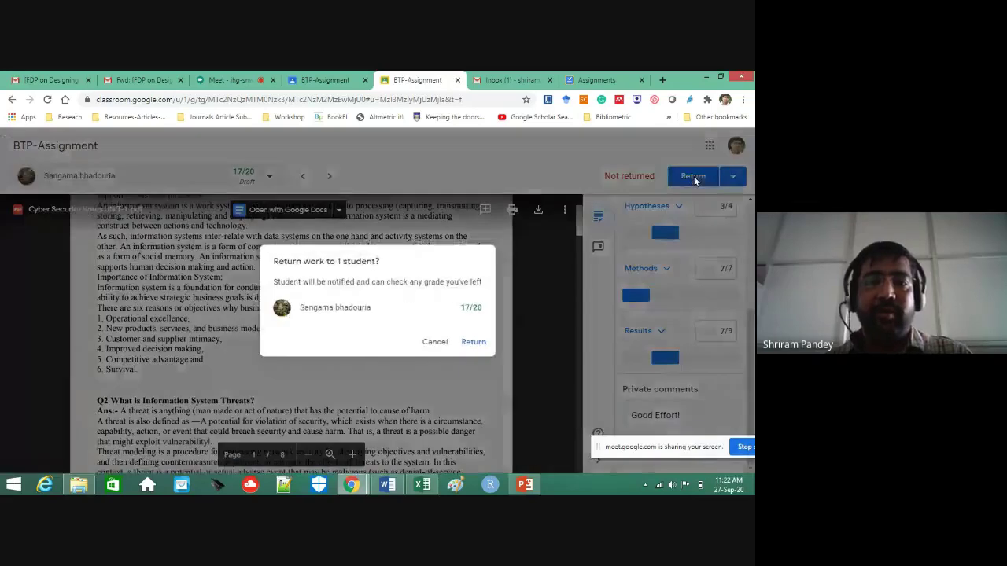
{"action": "left_click", "coordinate": [472, 344]}
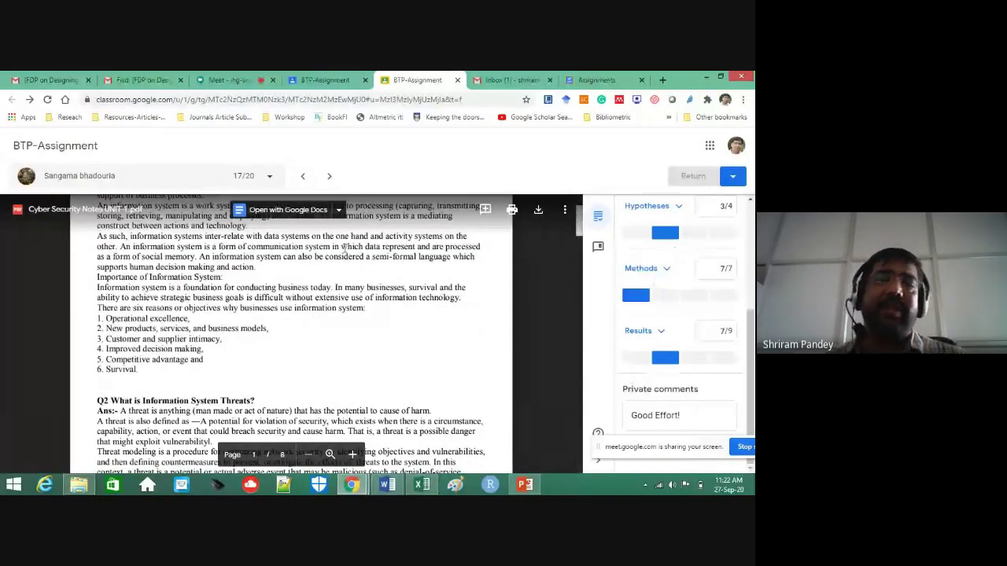
Go back to the FDP-OTL-NITKKR class and view its list of teachers and students.
{"action": "left_click", "coordinate": [299, 79]}
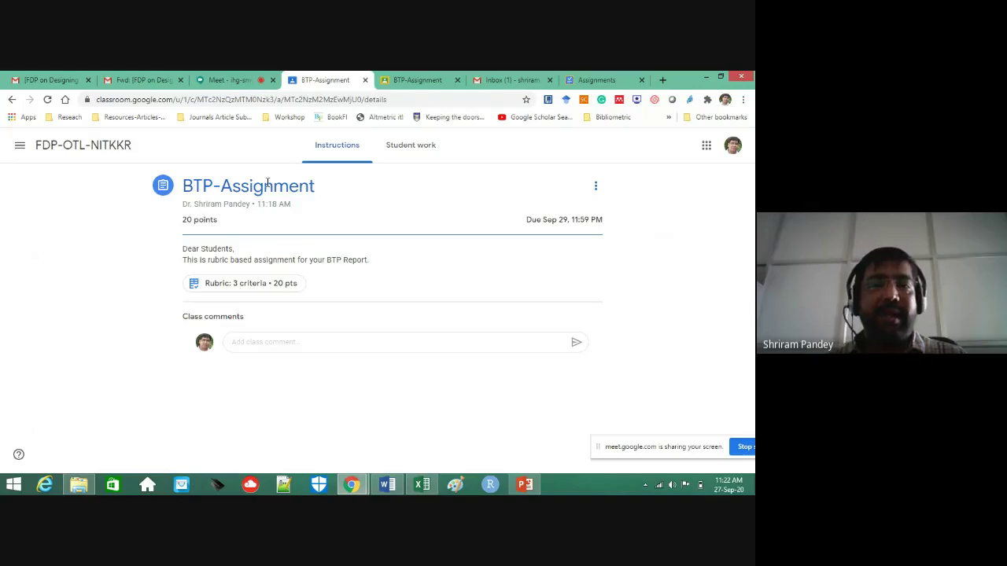
{"action": "left_click", "coordinate": [108, 148]}
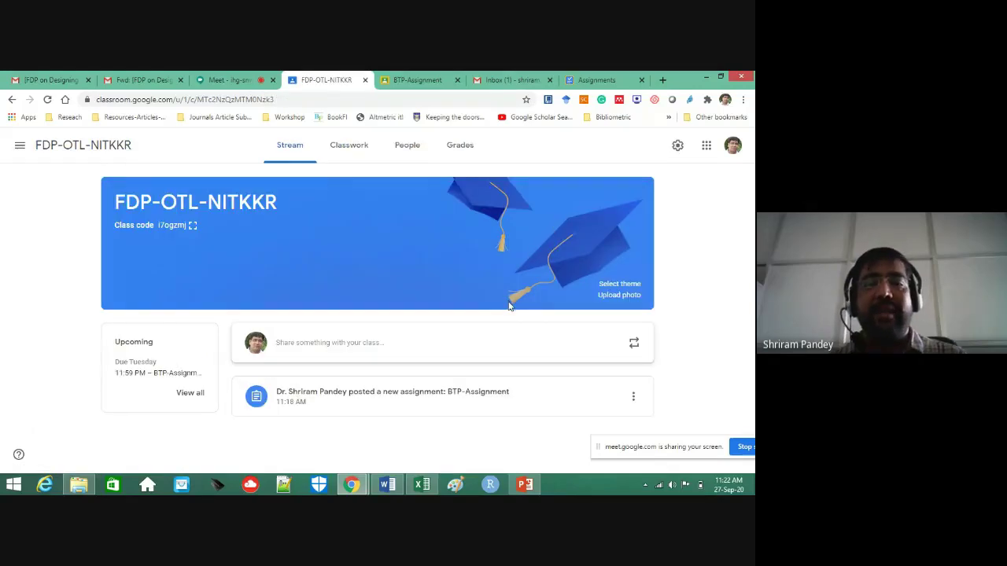
{"action": "left_click", "coordinate": [399, 151]}
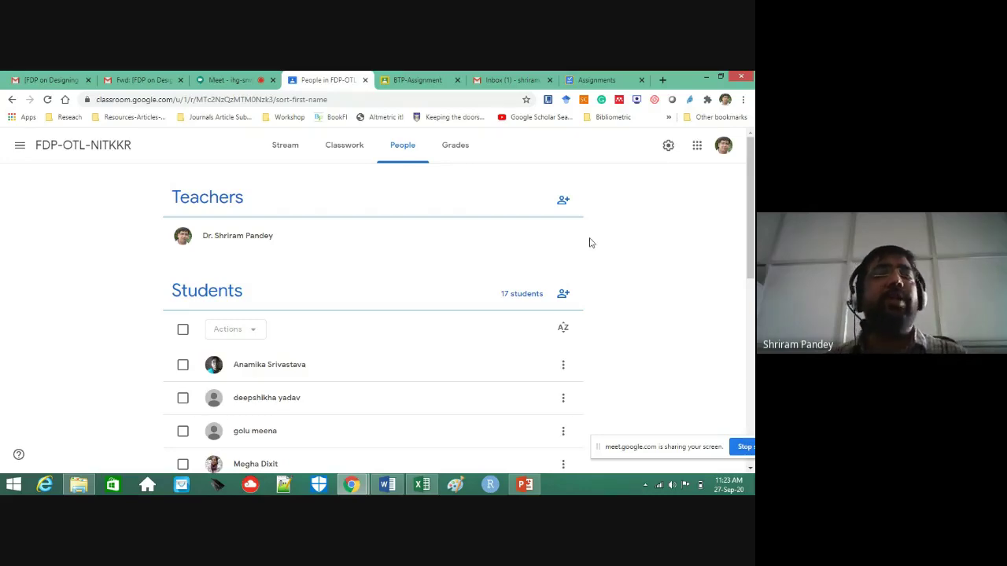
Reopen the BTP-Assignment student work, look over the submissions, and view the graded student's rubric scores.
{"action": "left_click", "coordinate": [104, 152]}
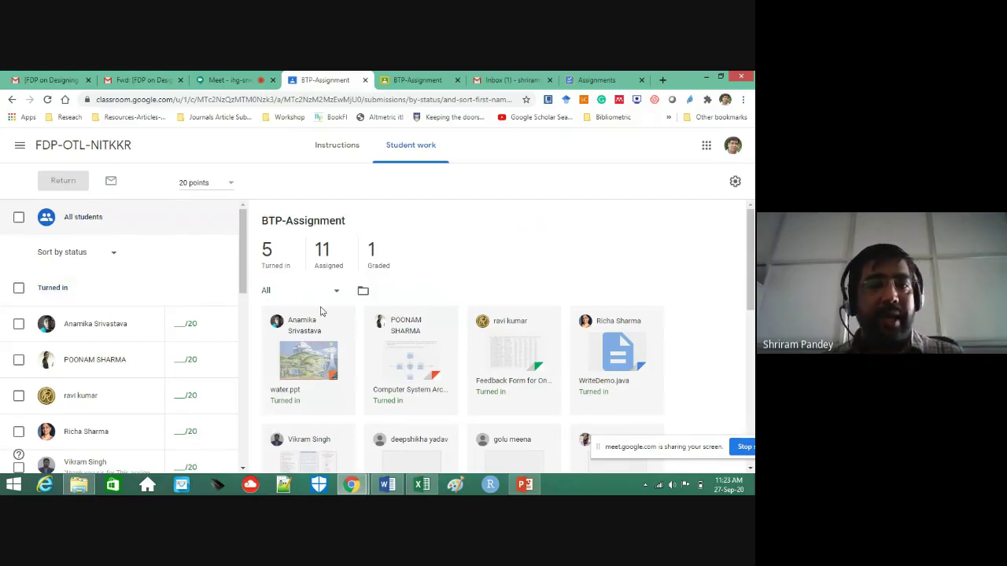
{"action": "scroll", "coordinate": [464, 323], "scroll_direction": "down", "scroll_amount": 2}
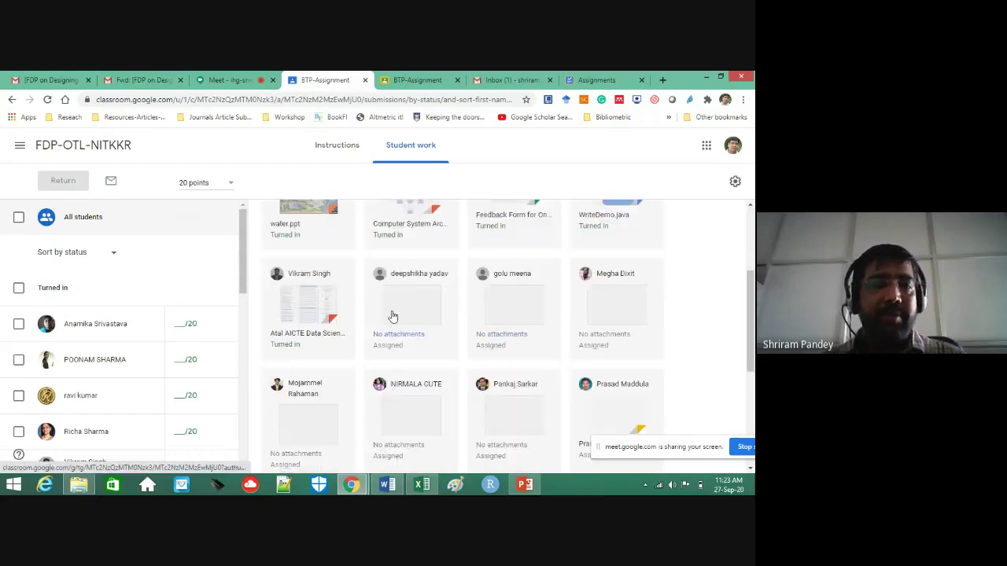
{"action": "scroll", "coordinate": [55, 378], "scroll_direction": "down", "scroll_amount": 5}
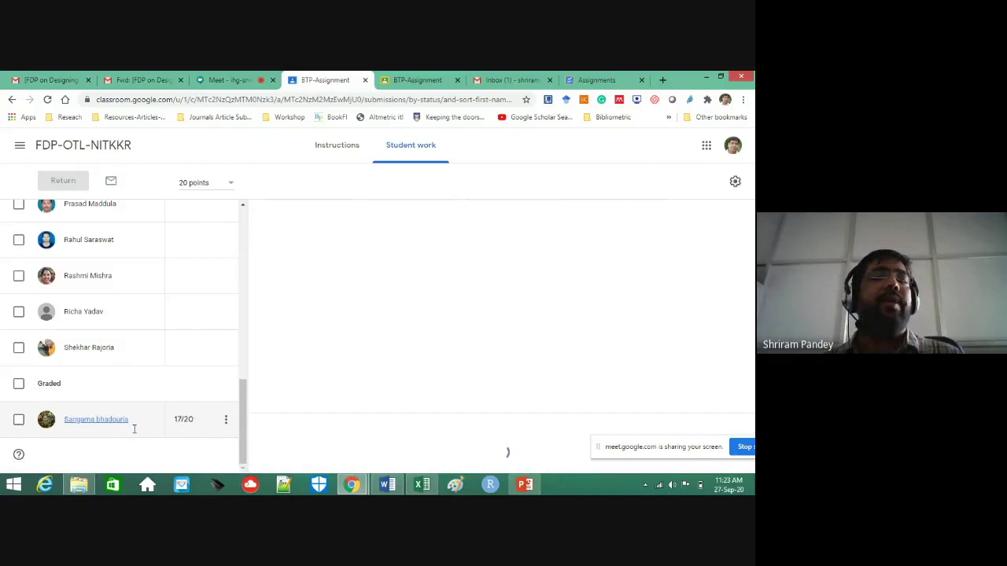
{"action": "scroll", "coordinate": [429, 380], "scroll_direction": "down", "scroll_amount": 1}
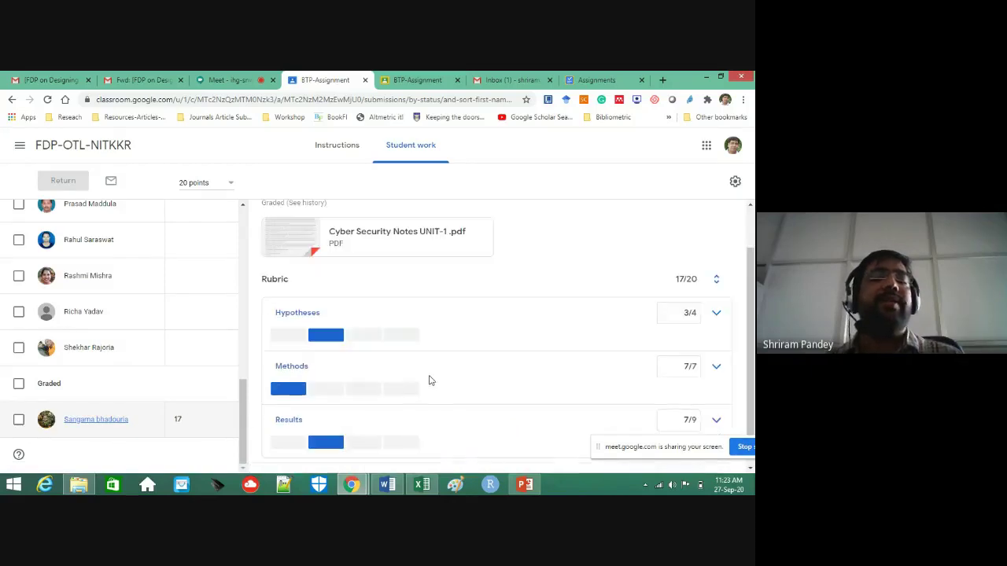
Review the graded student's rubric scores and expand the rubric criteria to show their level descriptions.
{"action": "scroll", "coordinate": [398, 326], "scroll_direction": "up", "scroll_amount": 1}
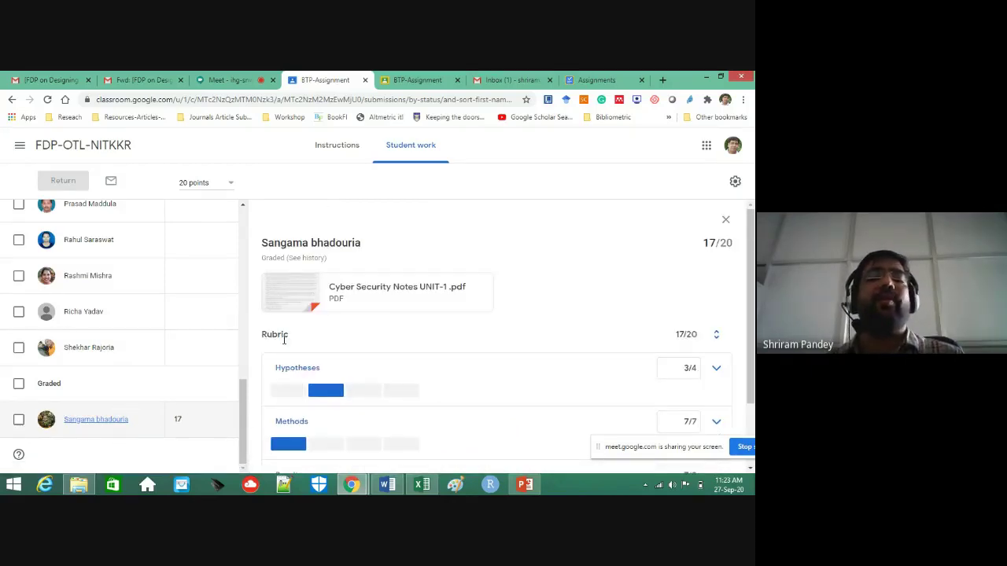
{"action": "scroll", "coordinate": [372, 346], "scroll_direction": "down", "scroll_amount": 1}
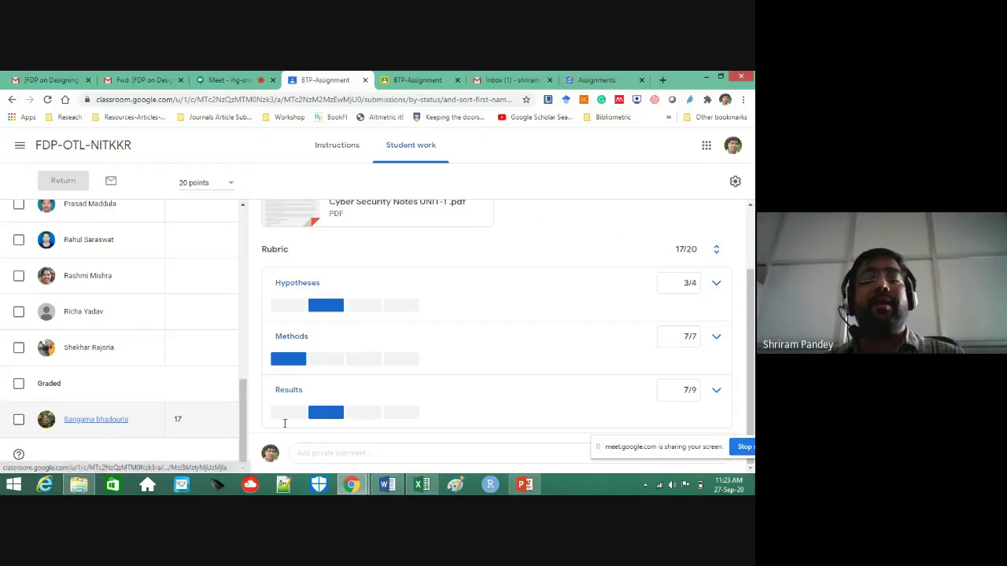
{"action": "scroll", "coordinate": [459, 341], "scroll_direction": "up", "scroll_amount": 1}
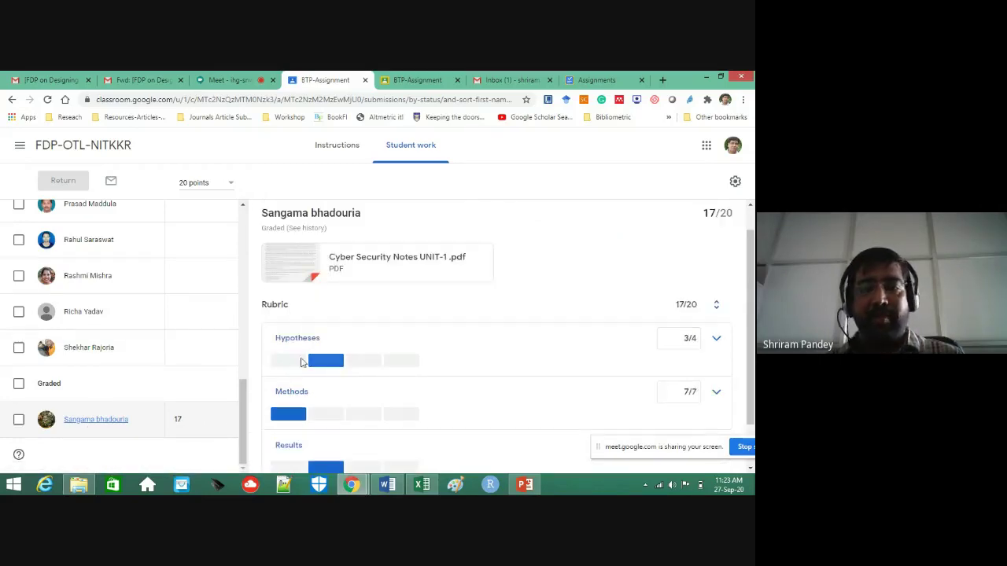
{"action": "scroll", "coordinate": [561, 370], "scroll_direction": "down", "scroll_amount": 1}
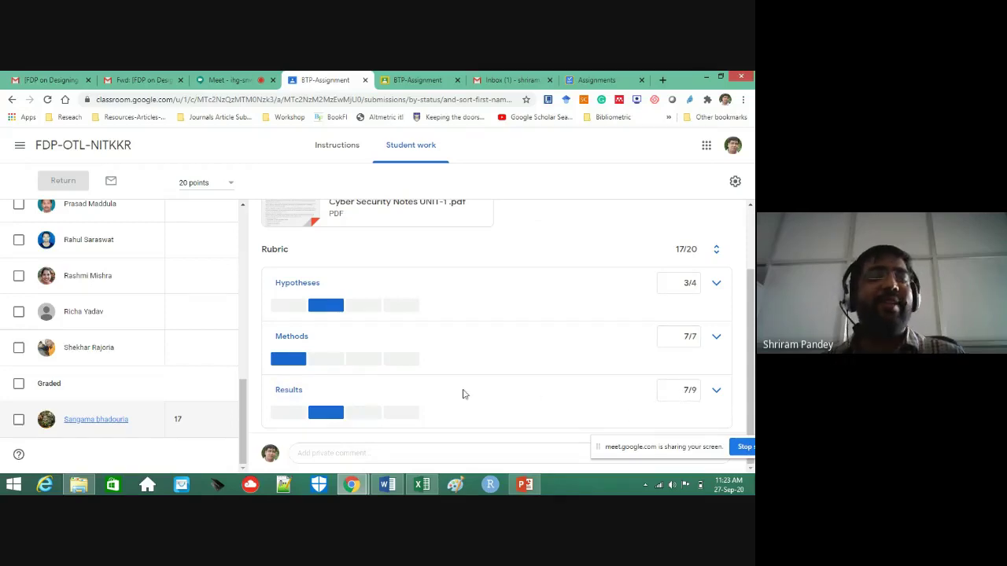
{"action": "scroll", "coordinate": [461, 395], "scroll_direction": "up", "scroll_amount": 2}
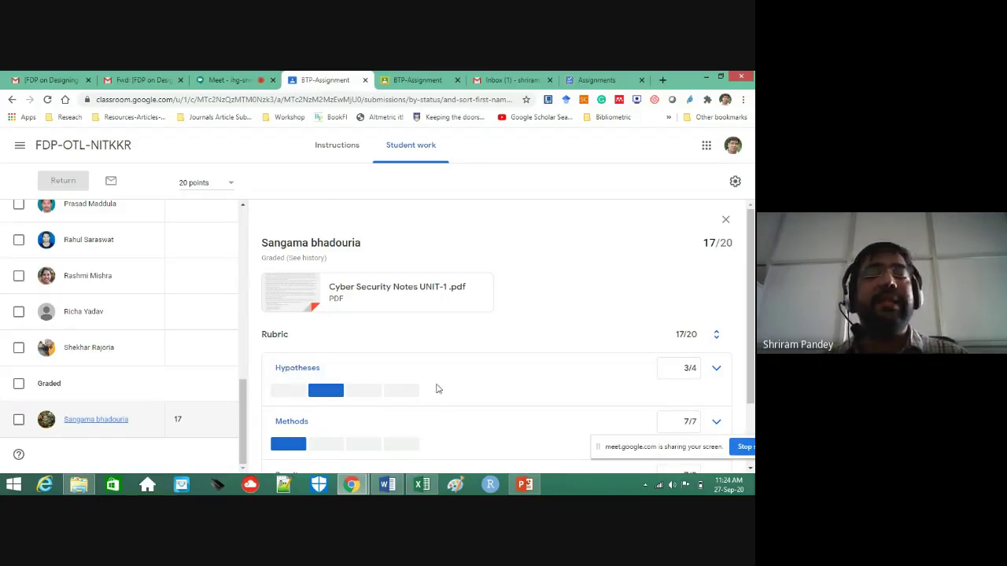
{"action": "scroll", "coordinate": [310, 385], "scroll_direction": "down", "scroll_amount": 1}
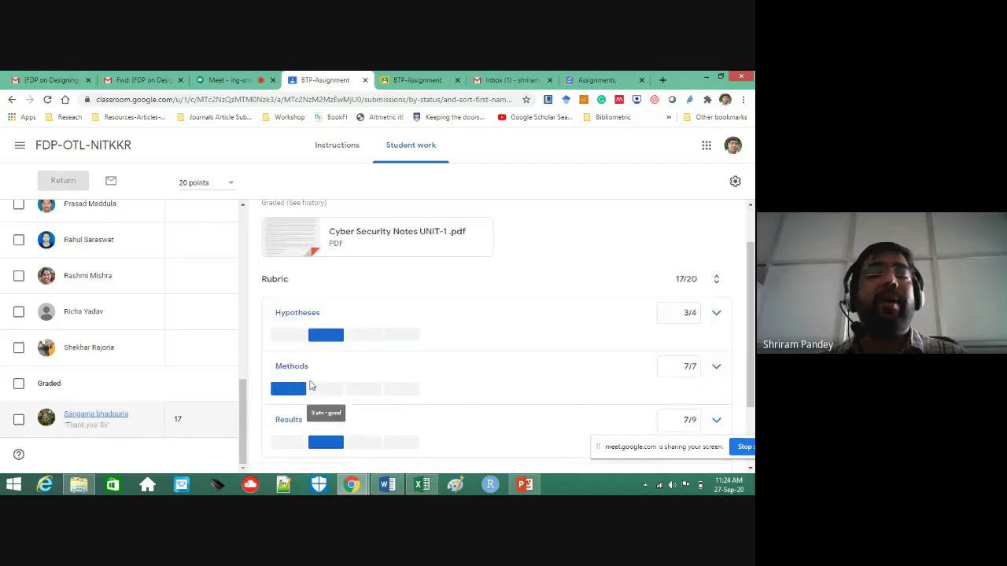
{"action": "left_click", "coordinate": [316, 330]}
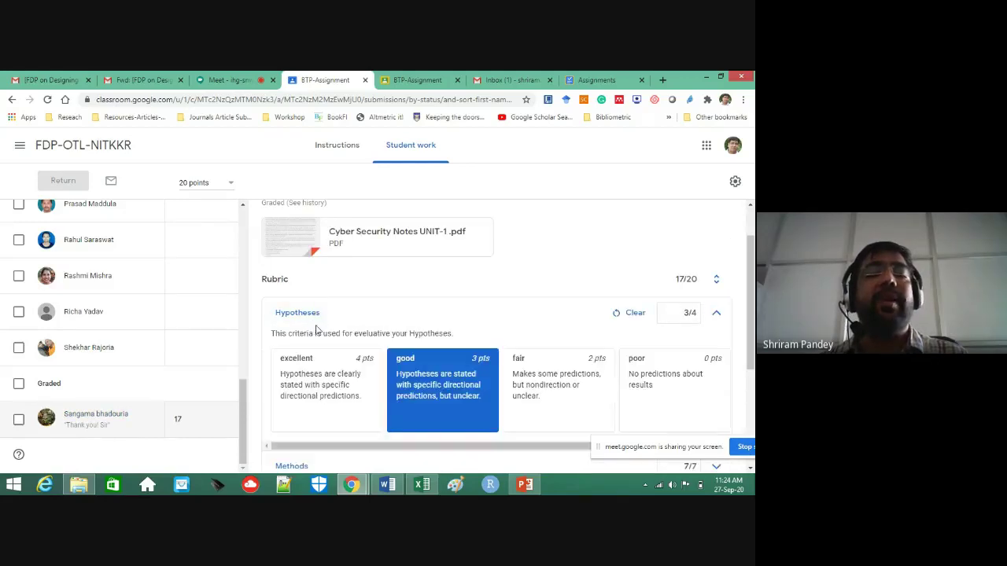
{"action": "scroll", "coordinate": [433, 407], "scroll_direction": "down", "scroll_amount": 1}
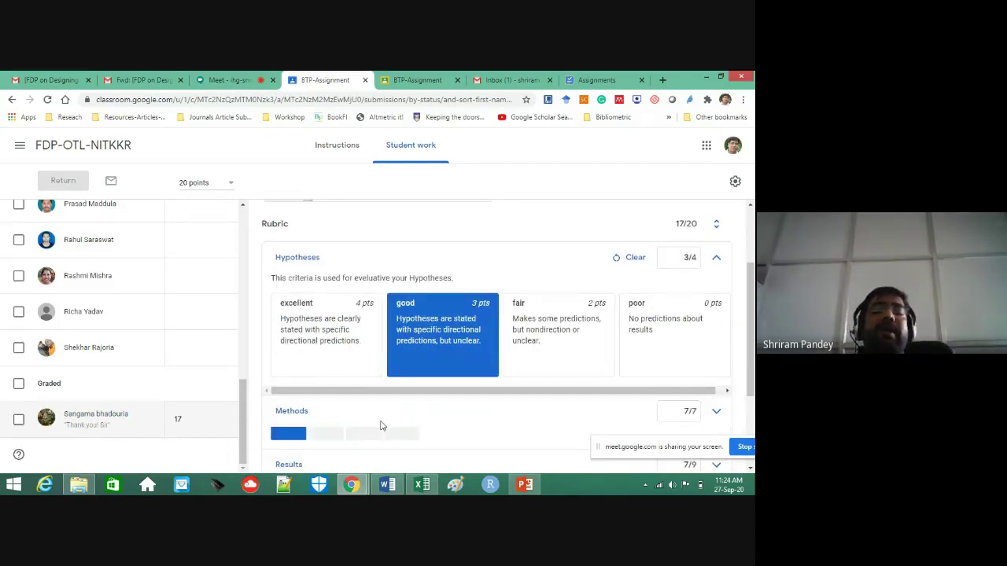
{"action": "scroll", "coordinate": [369, 422], "scroll_direction": "down", "scroll_amount": 1}
{"action": "left_click", "coordinate": [308, 358]}
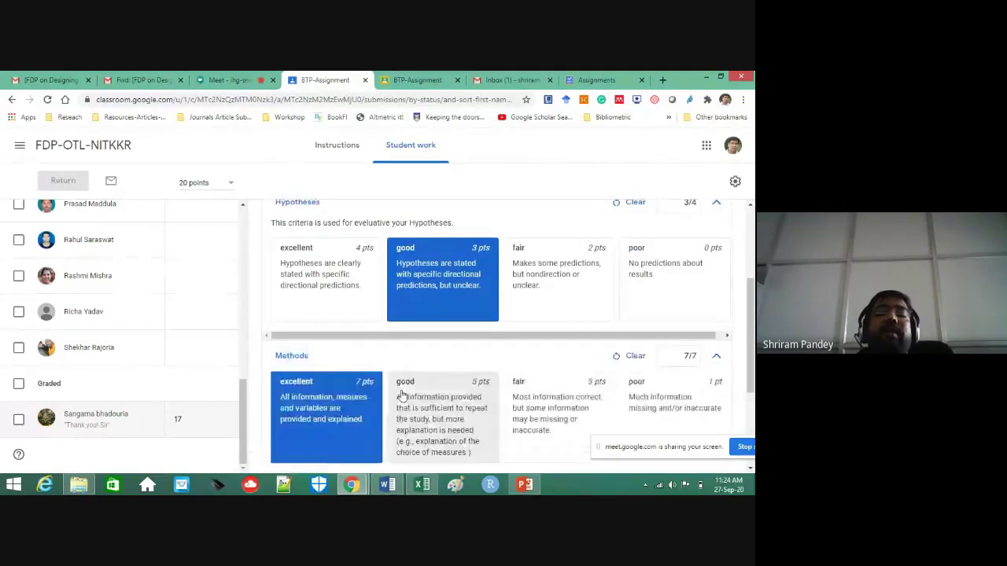
Examine the selected levels and descriptions for Hypotheses, Methods and Results, along with the student's private comment.
{"action": "scroll", "coordinate": [401, 396], "scroll_direction": "down", "scroll_amount": 1}
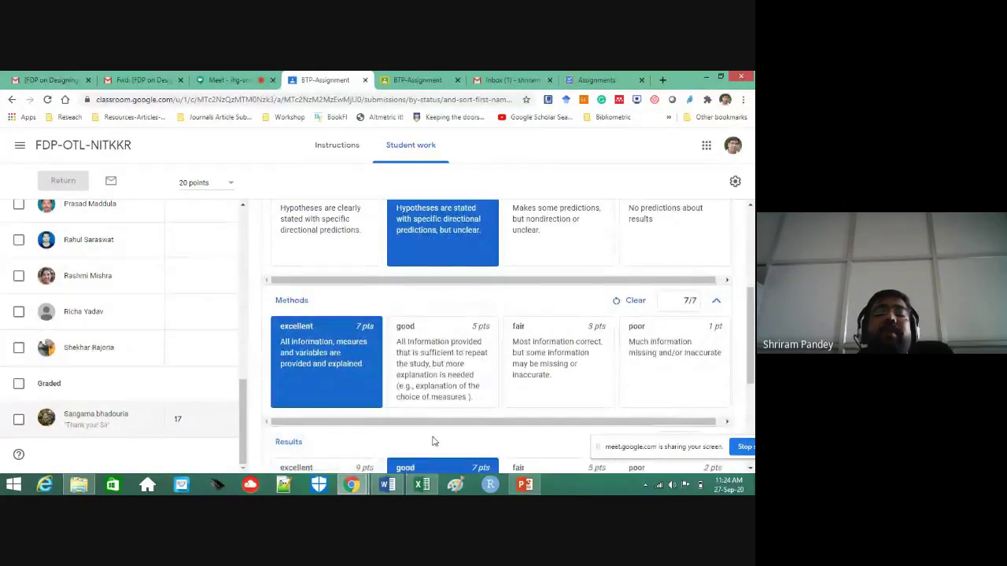
{"action": "scroll", "coordinate": [432, 436], "scroll_direction": "down", "scroll_amount": 2}
{"action": "scroll", "coordinate": [409, 362], "scroll_direction": "up", "scroll_amount": 4}
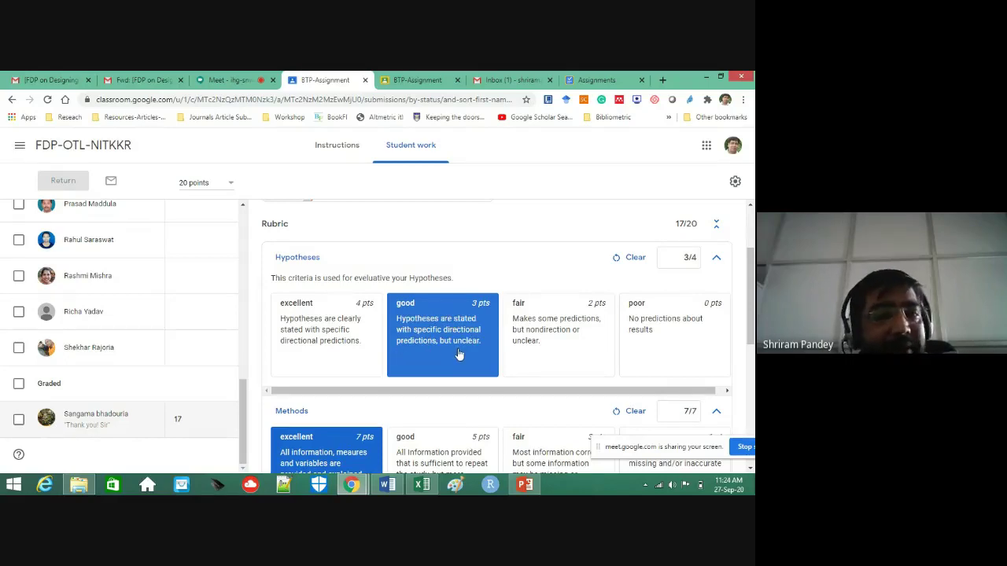
{"action": "scroll", "coordinate": [453, 369], "scroll_direction": "down", "scroll_amount": 2}
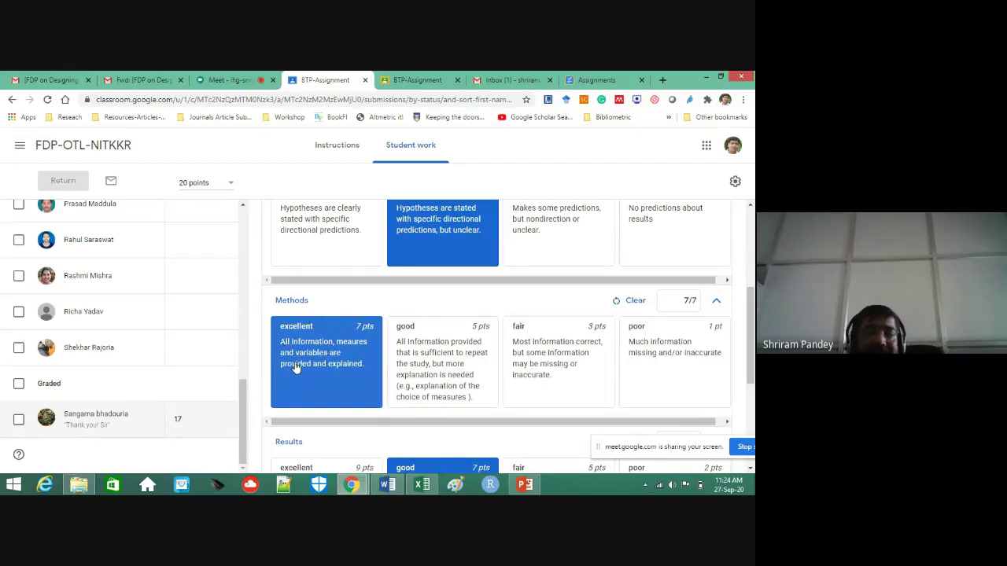
{"action": "scroll", "coordinate": [356, 376], "scroll_direction": "down", "scroll_amount": 2}
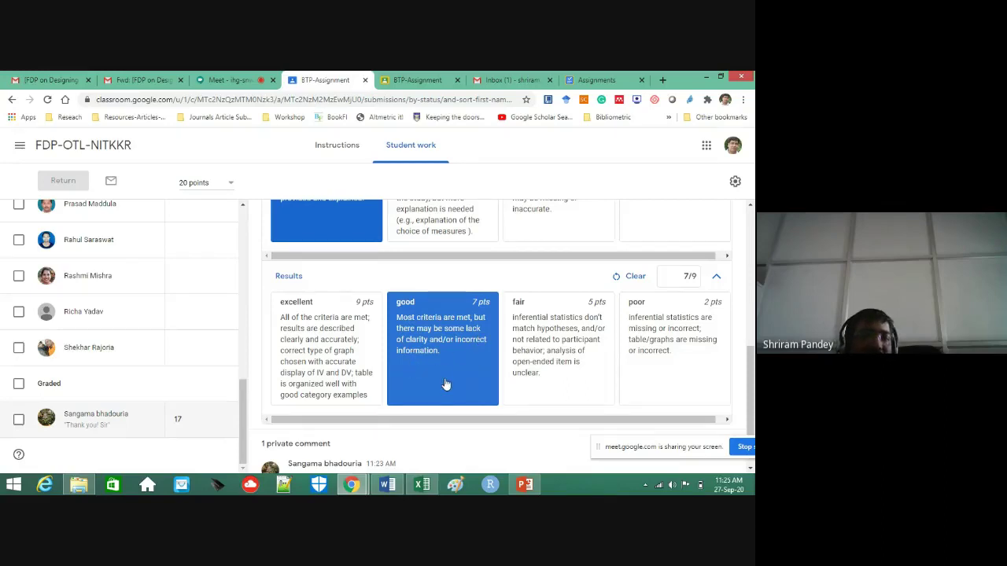
{"action": "scroll", "coordinate": [445, 384], "scroll_direction": "down", "scroll_amount": 1}
{"action": "scroll", "coordinate": [420, 417], "scroll_direction": "up", "scroll_amount": 3}
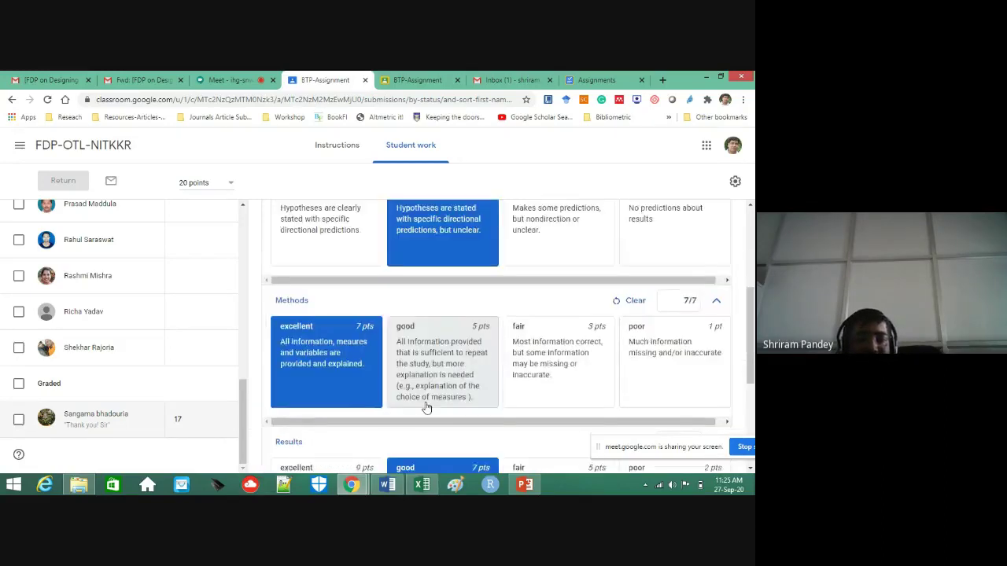
{"action": "scroll", "coordinate": [426, 409], "scroll_direction": "up", "scroll_amount": 3}
{"action": "scroll", "coordinate": [426, 409], "scroll_direction": "down", "scroll_amount": 5}
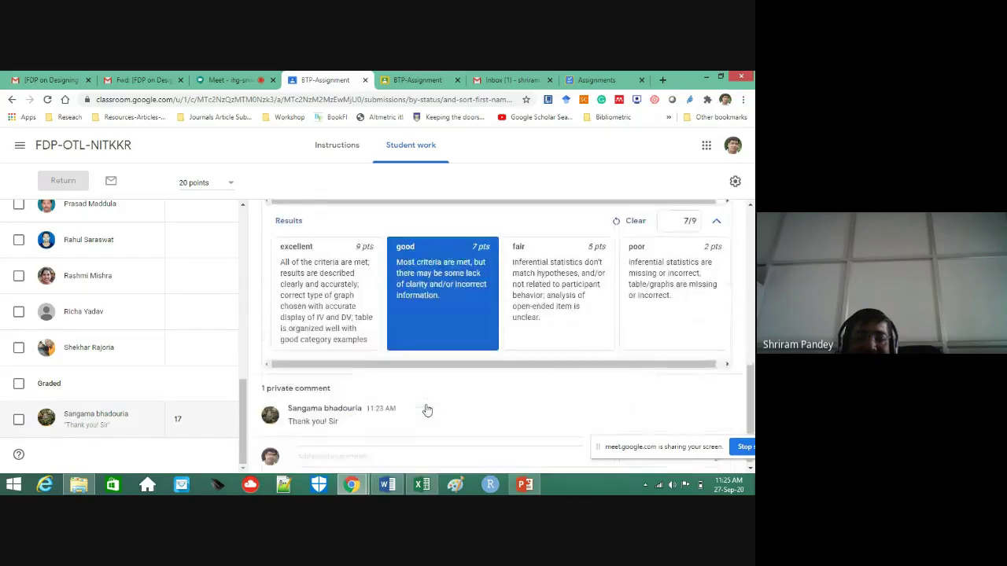
{"action": "scroll", "coordinate": [426, 408], "scroll_direction": "up", "scroll_amount": 5}
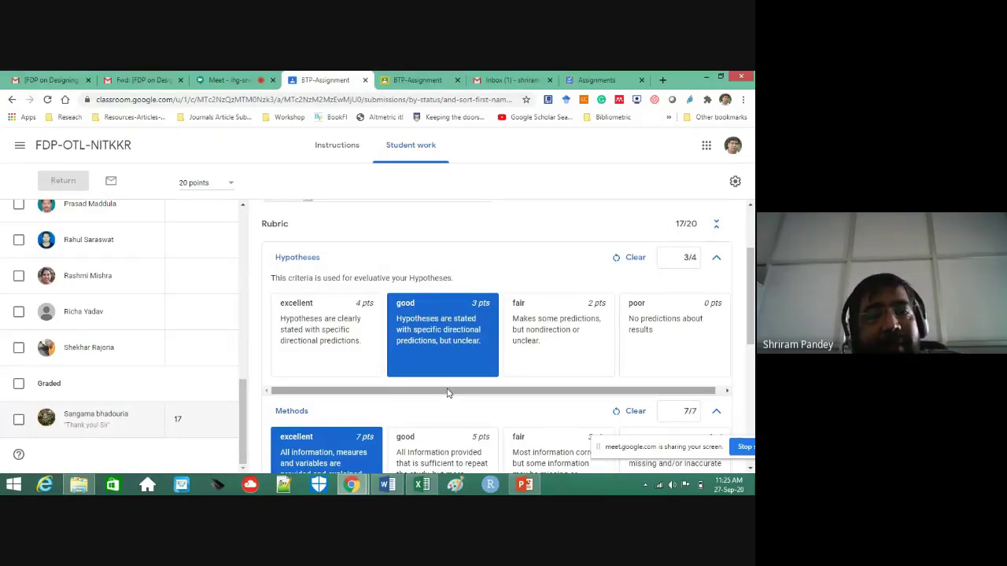
View the BTP-Assignment instructions, go back through the class page to the student work, and look over the submissions.
{"action": "left_click", "coordinate": [330, 155]}
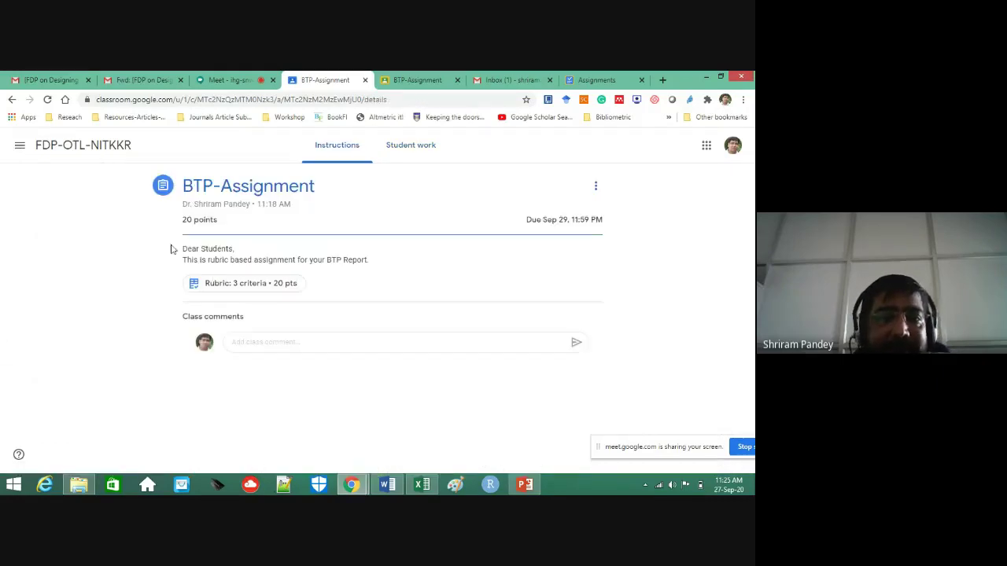
{"action": "left_click", "coordinate": [88, 148]}
{"action": "left_click", "coordinate": [158, 374]}
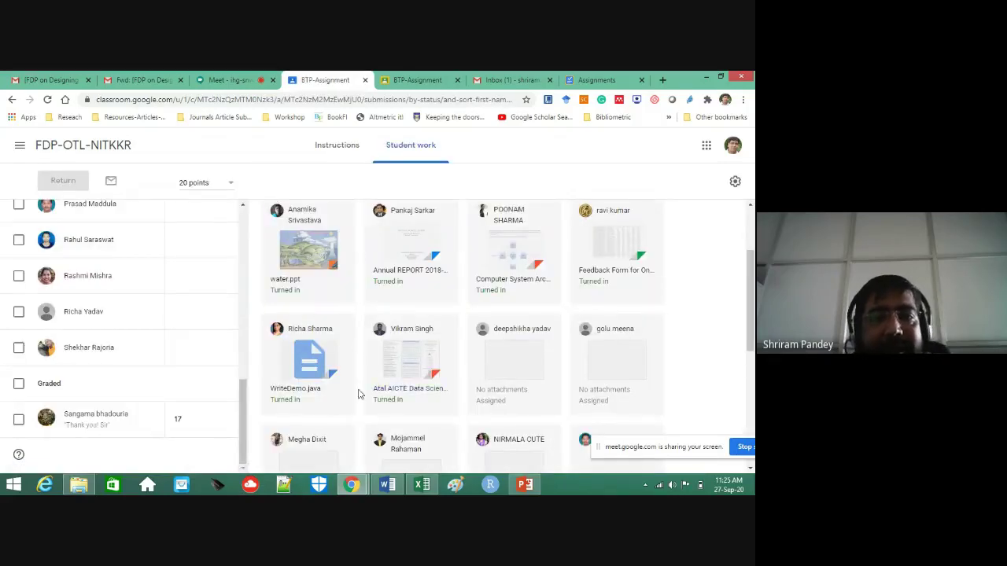
{"action": "scroll", "coordinate": [361, 393], "scroll_direction": "down", "scroll_amount": 1}
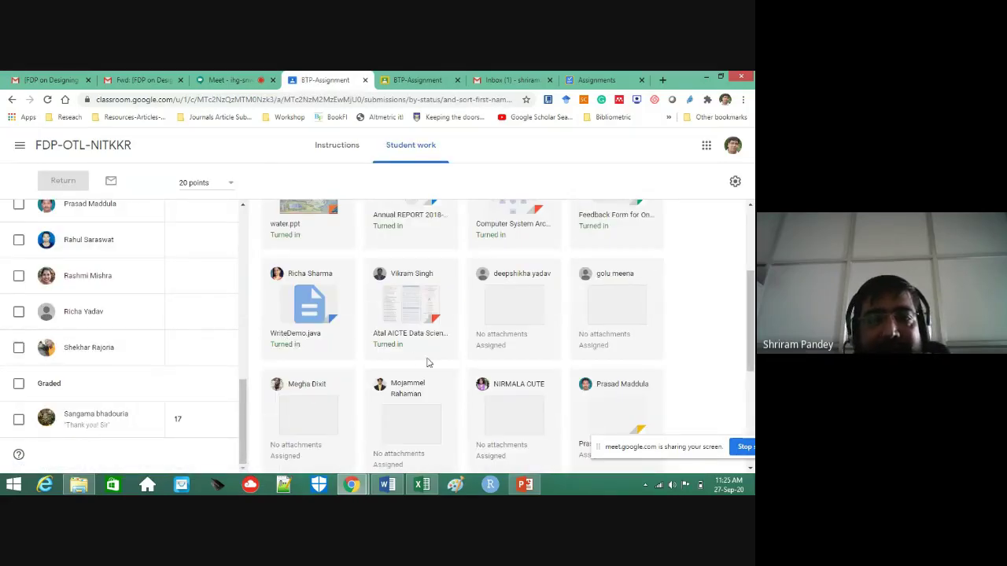
{"action": "scroll", "coordinate": [497, 359], "scroll_direction": "down", "scroll_amount": 2}
{"action": "scroll", "coordinate": [441, 338], "scroll_direction": "up", "scroll_amount": 2}
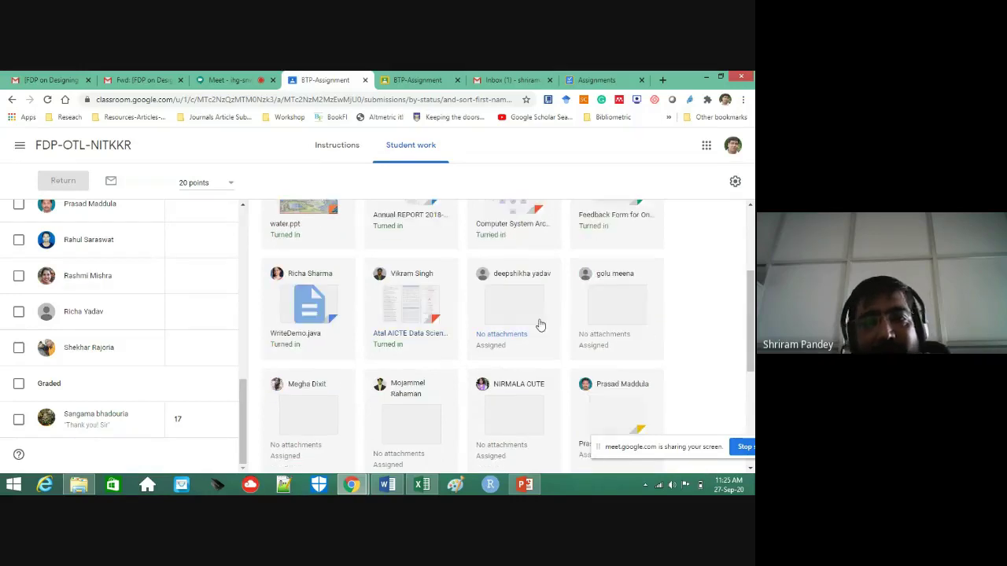
{"action": "scroll", "coordinate": [704, 323], "scroll_direction": "up", "scroll_amount": 1}
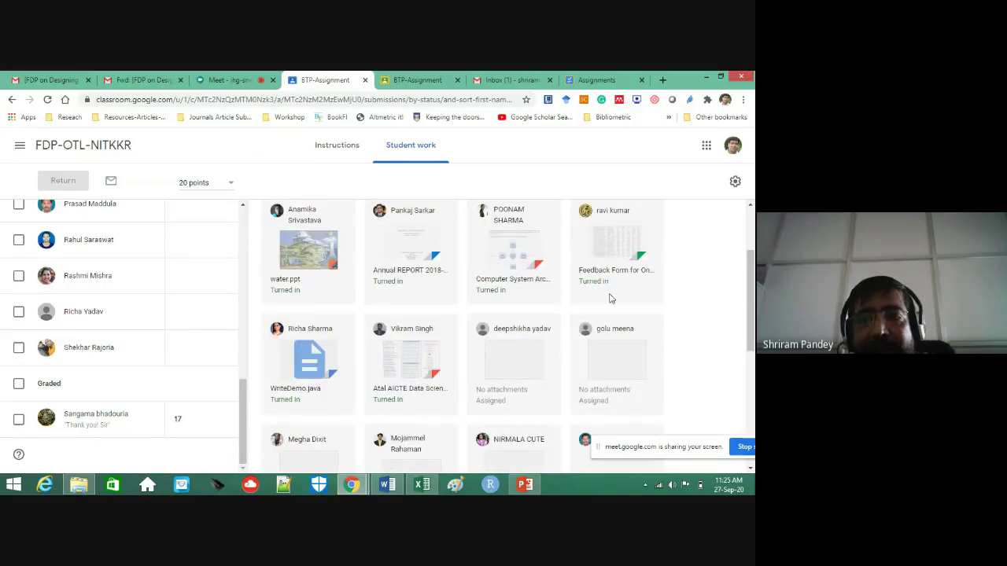
Open the turned-in submission Computer System Architecture.pdf for grading and show the options for returning submissions.
{"action": "left_click", "coordinate": [496, 288]}
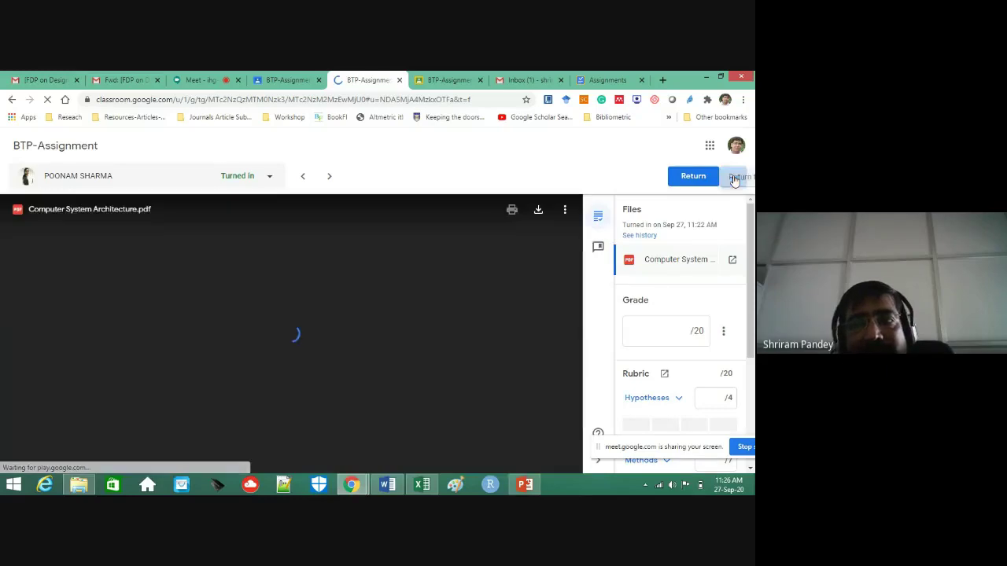
{"action": "left_click", "coordinate": [735, 177]}
{"action": "left_click", "coordinate": [735, 180]}
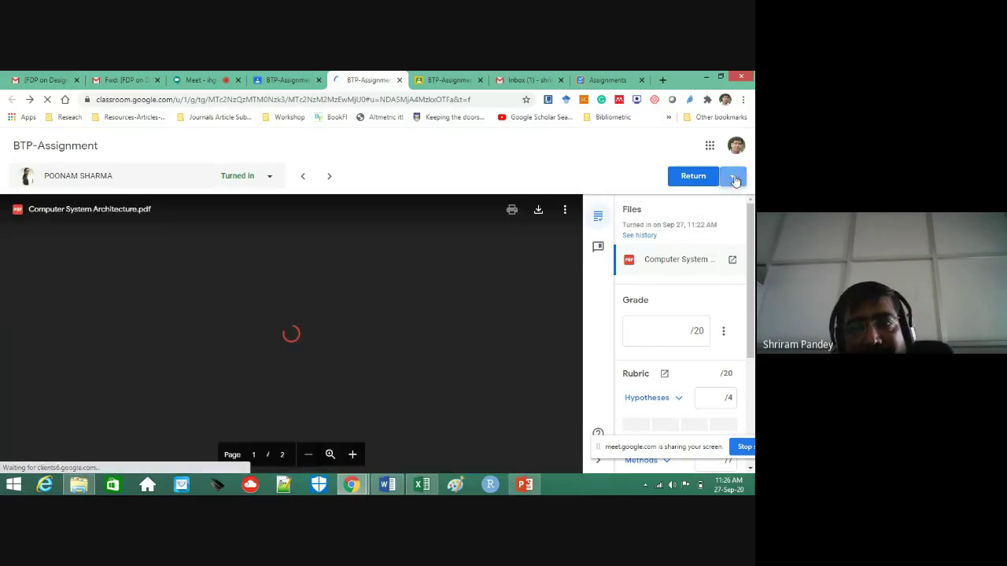
{"action": "left_click", "coordinate": [734, 178]}
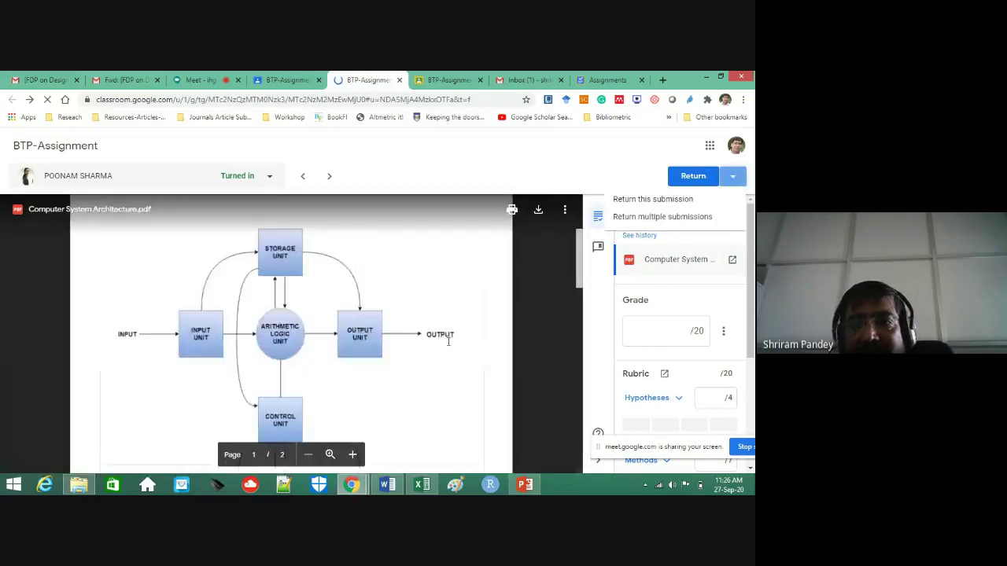
Score the submission with the rubric: 4 points for Hypotheses, 7 for Methods and 5 for Results.
{"action": "scroll", "coordinate": [657, 403], "scroll_direction": "down", "scroll_amount": 2}
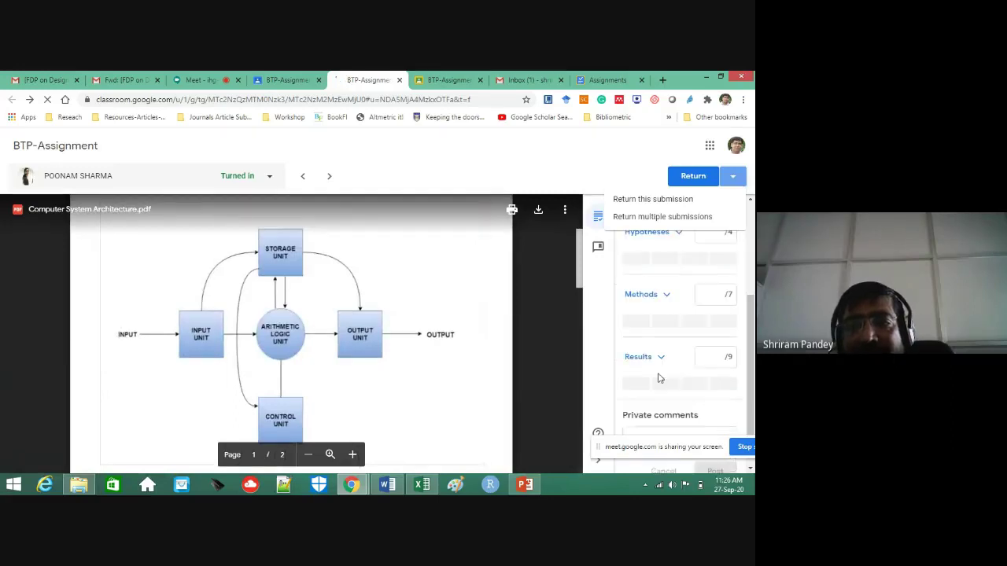
{"action": "left_click", "coordinate": [637, 322]}
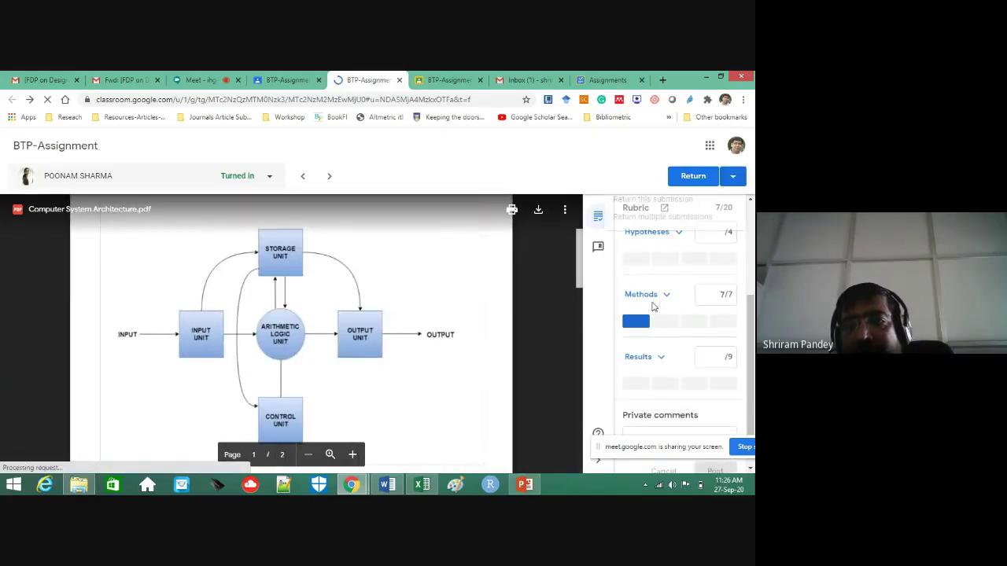
{"action": "left_click", "coordinate": [639, 261]}
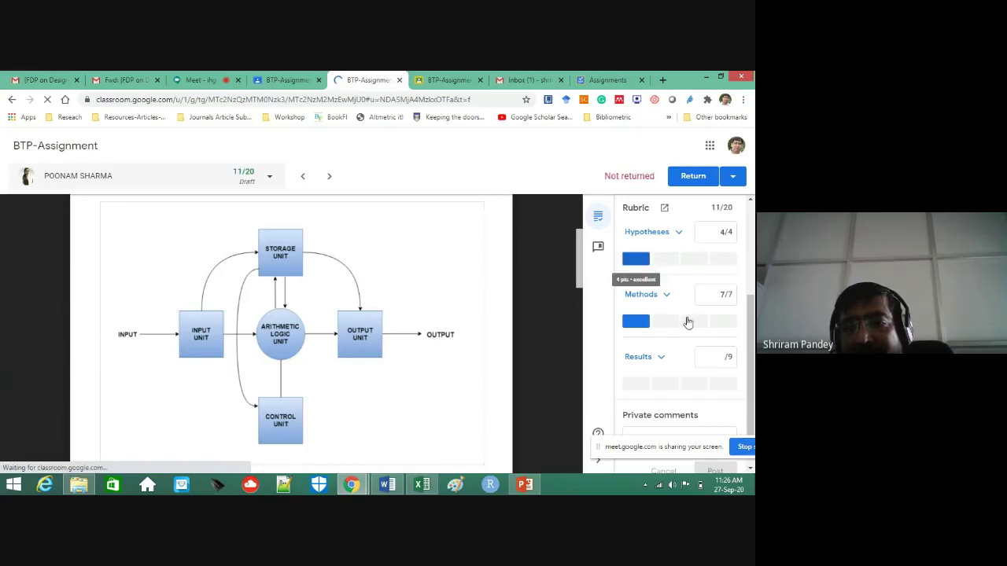
{"action": "left_click", "coordinate": [697, 385]}
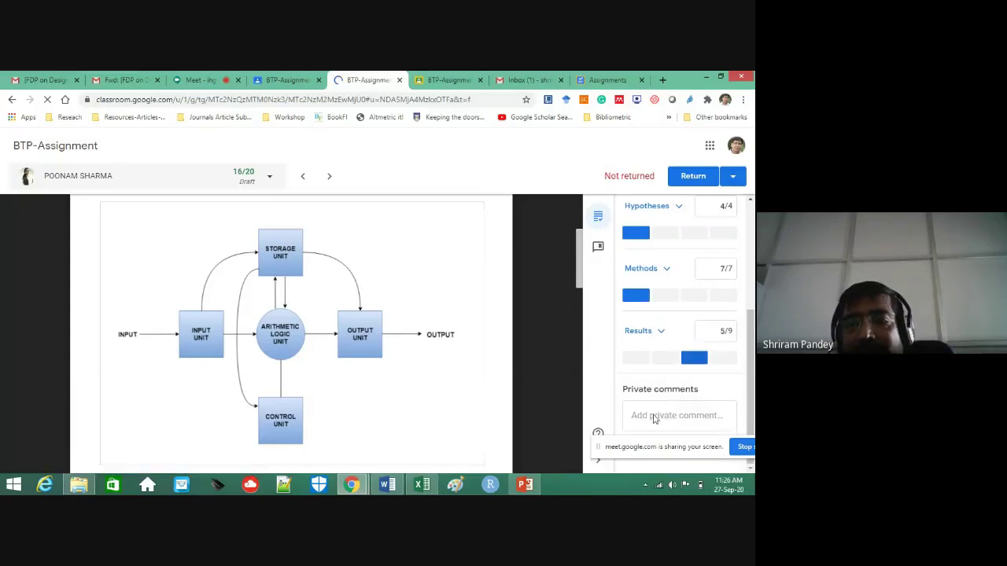
Write the private comment "well done!" and return the graded submission to the student.
{"action": "left_click", "coordinate": [657, 417]}
{"action": "type", "text": "we"}
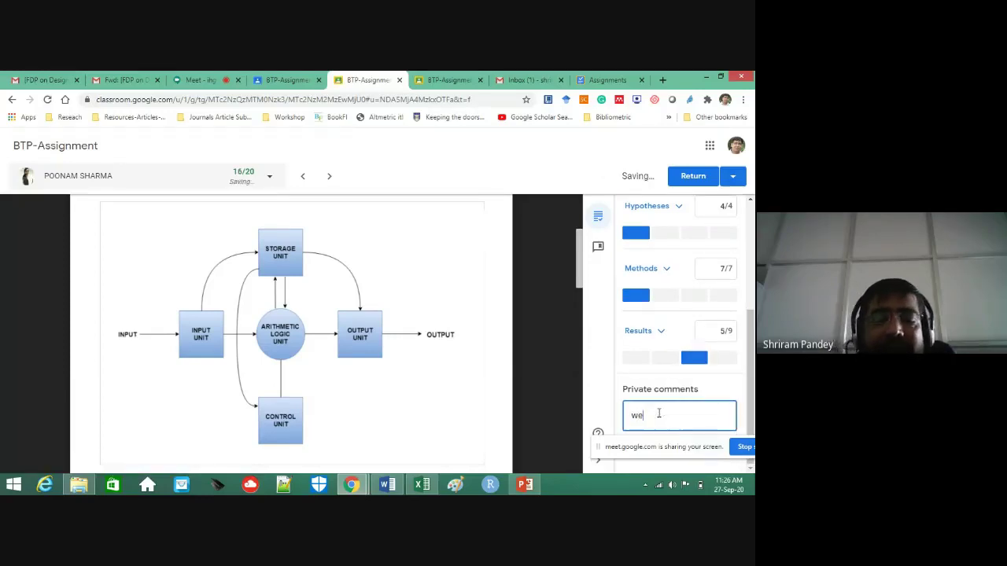
{"action": "type", "text": "ll done"}
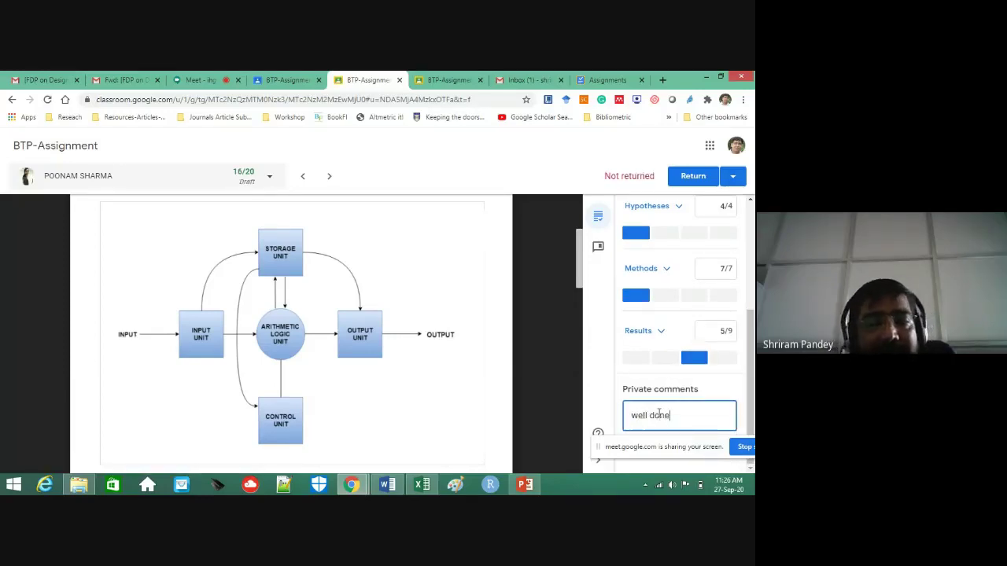
{"action": "type", "text": "!"}
{"action": "left_click", "coordinate": [693, 178]}
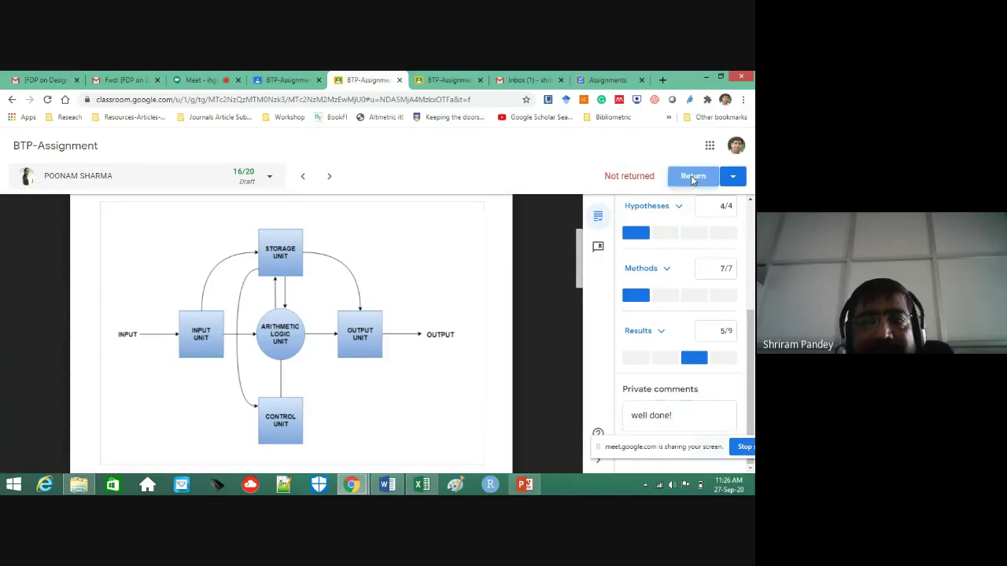
{"action": "left_click", "coordinate": [466, 342]}
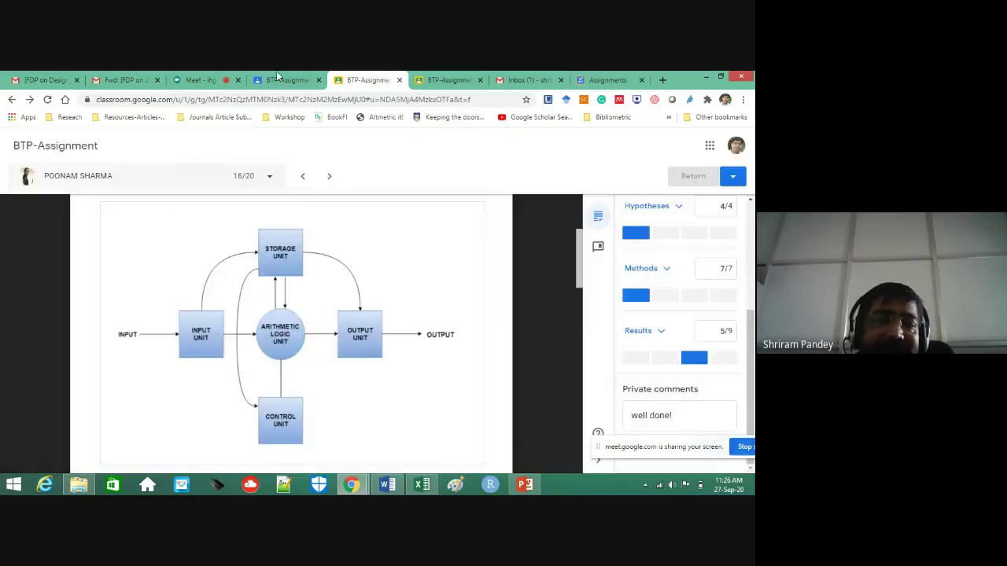
Look over the BTP-Assignment student work list again and go back to the FDP-OTL-NITKKR class page.
{"action": "left_click", "coordinate": [279, 79]}
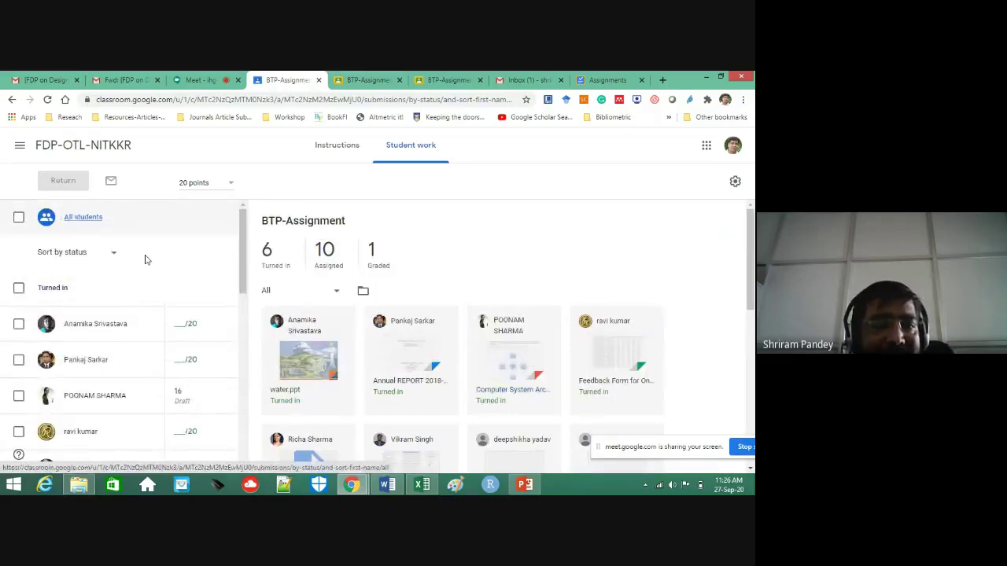
{"action": "scroll", "coordinate": [144, 260], "scroll_direction": "down", "scroll_amount": 2}
{"action": "scroll", "coordinate": [160, 361], "scroll_direction": "down", "scroll_amount": 2}
{"action": "scroll", "coordinate": [160, 361], "scroll_direction": "up", "scroll_amount": 5}
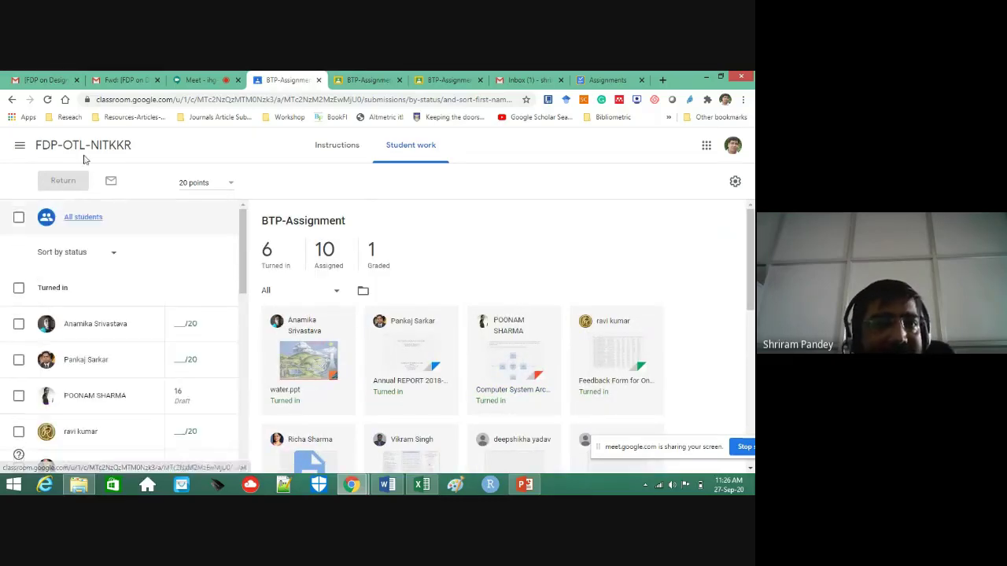
{"action": "left_click", "coordinate": [87, 145]}
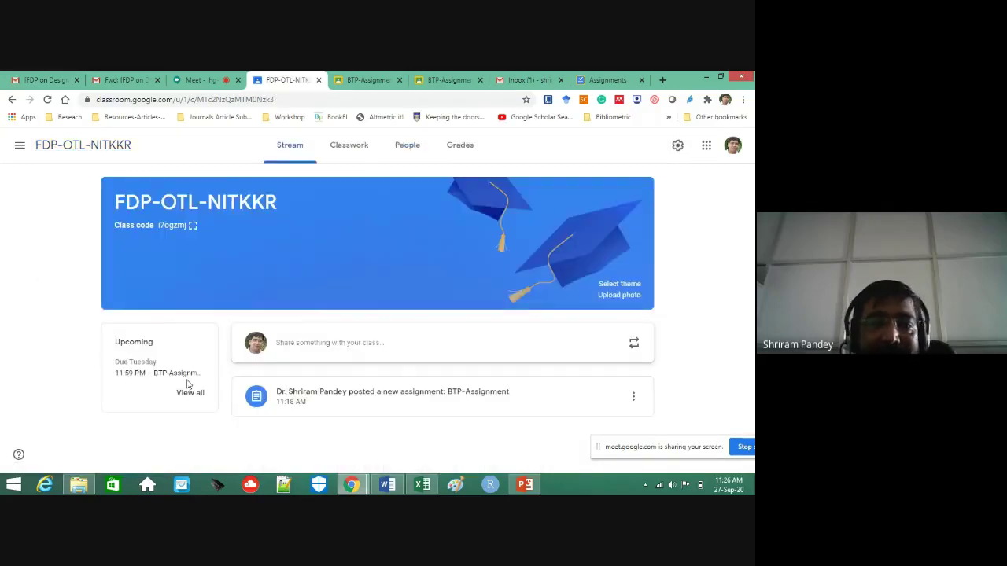
Open the BTP-Assignment student work, look through the turned-in, assigned and graded students, and return to the class page.
{"action": "left_click", "coordinate": [184, 375]}
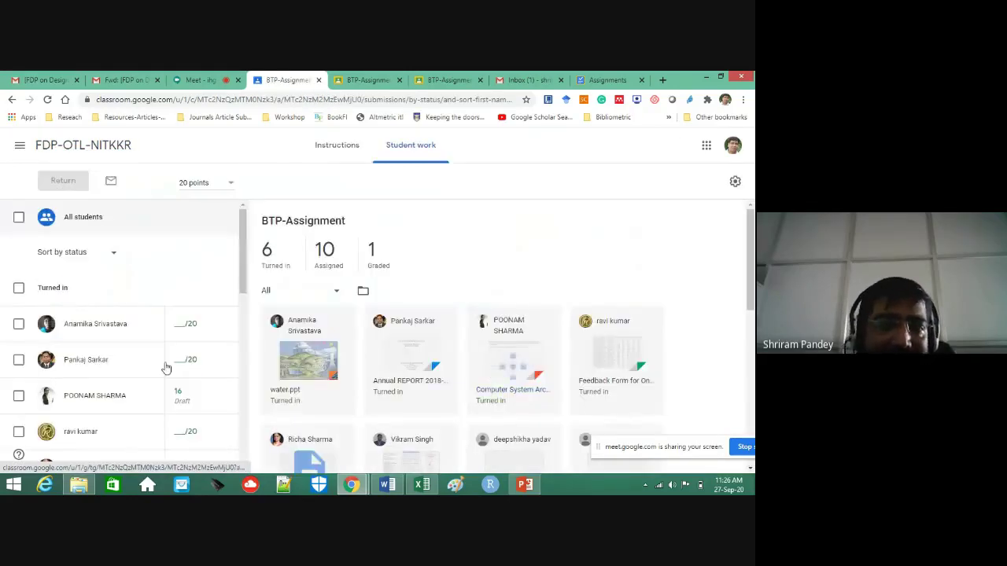
{"action": "scroll", "coordinate": [164, 367], "scroll_direction": "down", "scroll_amount": 10}
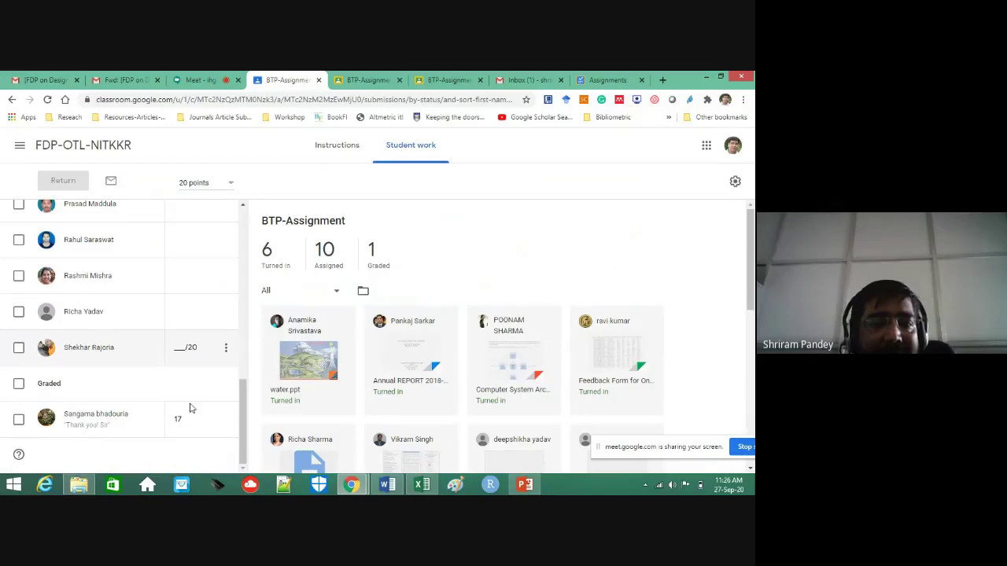
{"action": "scroll", "coordinate": [183, 378], "scroll_direction": "up", "scroll_amount": 1}
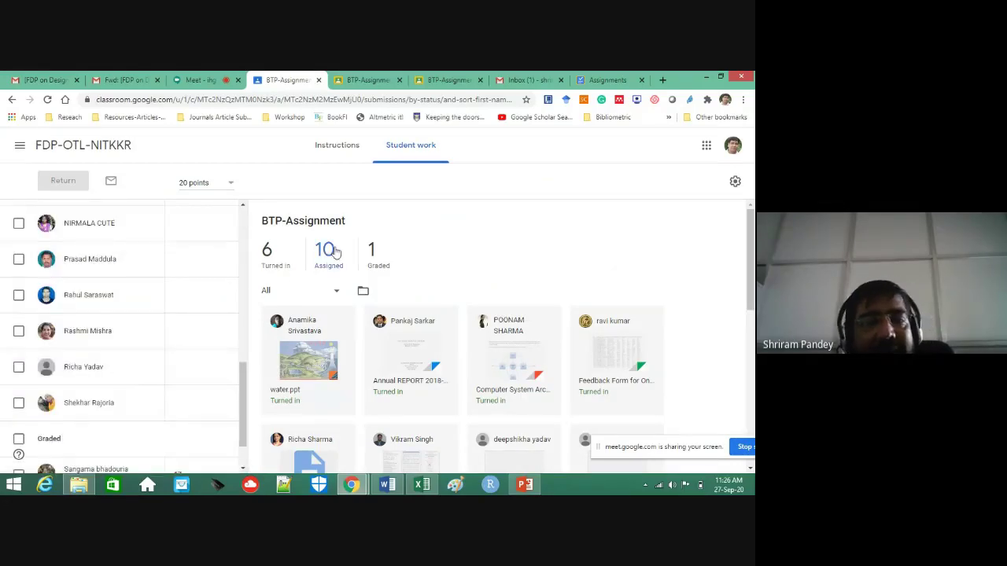
{"action": "scroll", "coordinate": [165, 364], "scroll_direction": "up", "scroll_amount": 3}
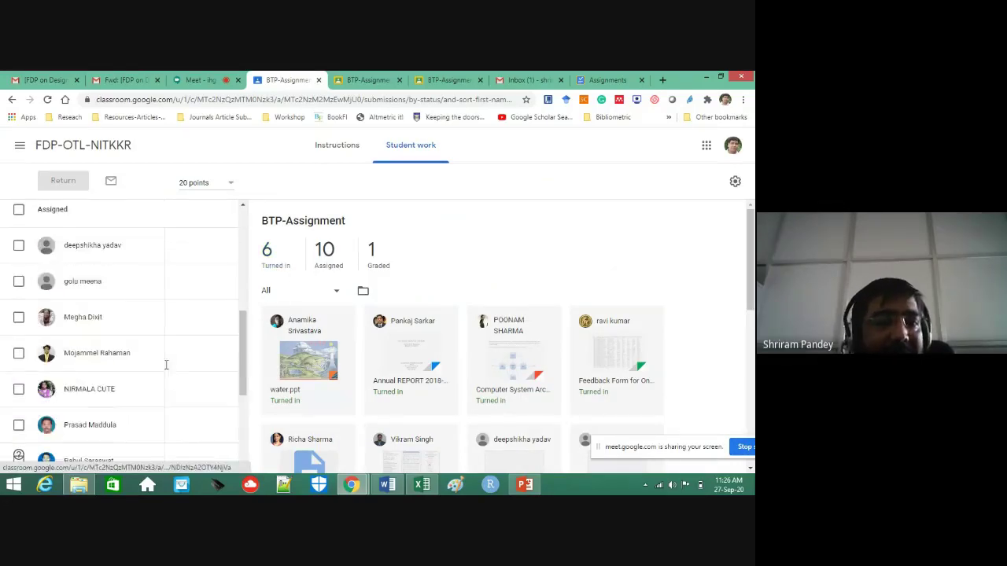
{"action": "scroll", "coordinate": [166, 364], "scroll_direction": "up", "scroll_amount": 4}
{"action": "scroll", "coordinate": [169, 362], "scroll_direction": "down", "scroll_amount": 6}
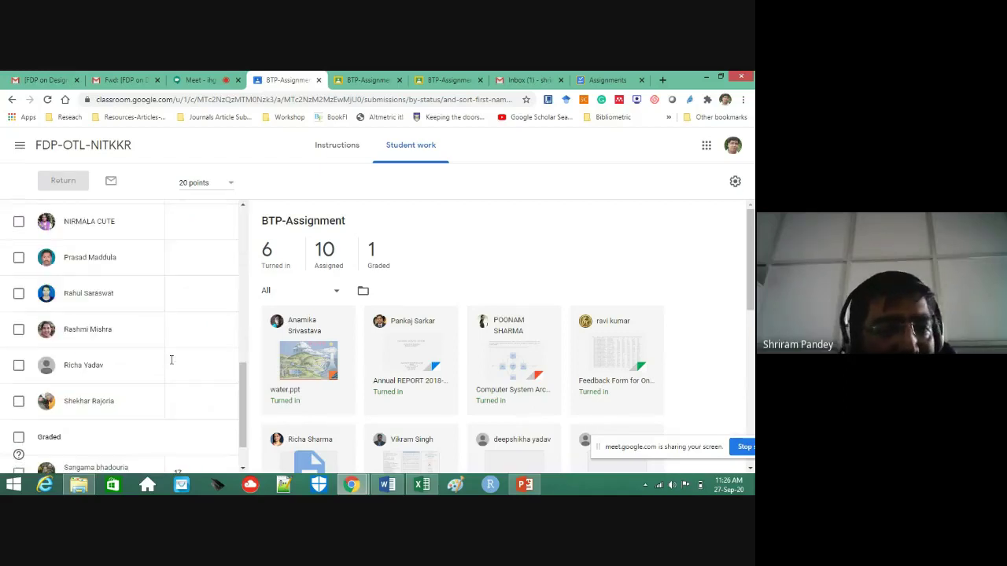
{"action": "scroll", "coordinate": [170, 359], "scroll_direction": "up", "scroll_amount": 6}
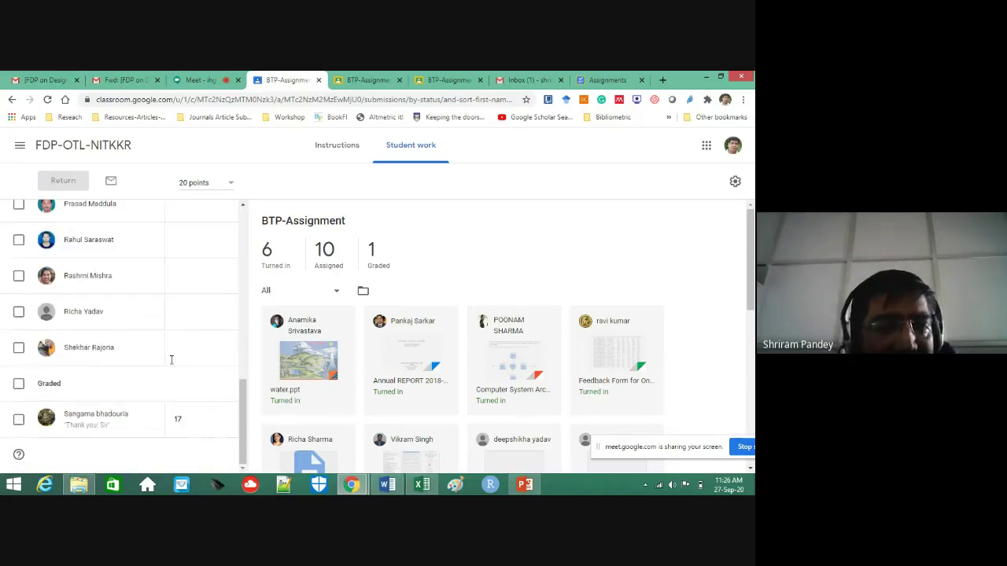
{"action": "left_click", "coordinate": [83, 149]}
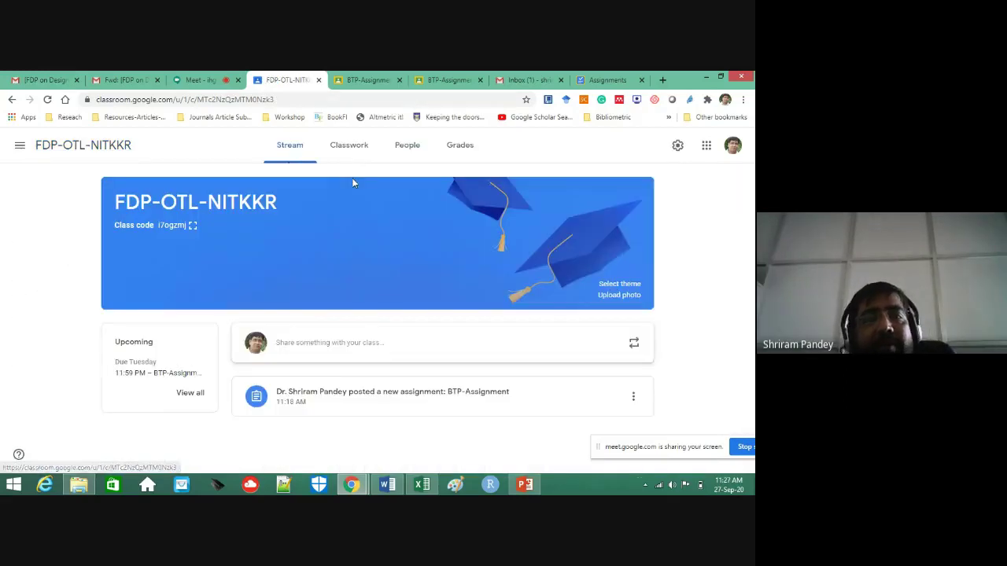
Reopen the BTP-Assignment student work and open the graded student's entry containing Computer System Architecture.pdf.
{"action": "left_click", "coordinate": [167, 375]}
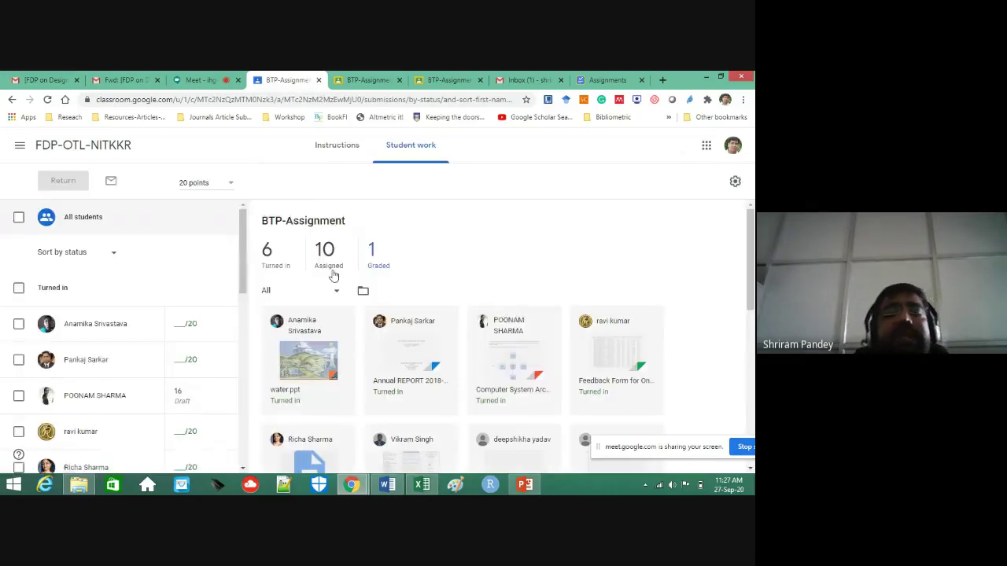
{"action": "scroll", "coordinate": [217, 331], "scroll_direction": "down", "scroll_amount": 3}
{"action": "scroll", "coordinate": [218, 330], "scroll_direction": "down", "scroll_amount": 6}
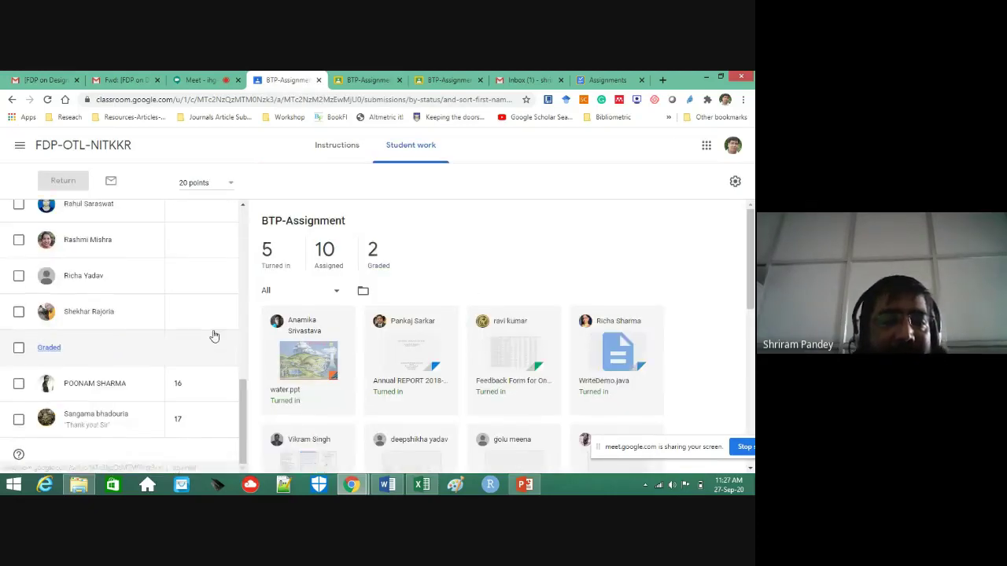
{"action": "left_click", "coordinate": [108, 386]}
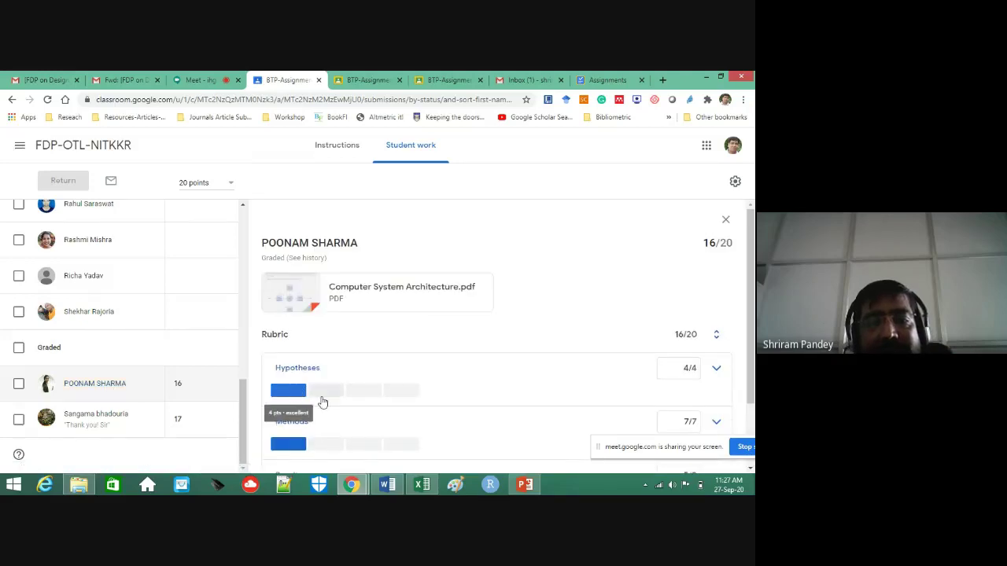
Expand the rubric's Hypotheses, Methods and Results criteria and review the rating selected for each one.
{"action": "scroll", "coordinate": [354, 389], "scroll_direction": "down", "scroll_amount": 1}
{"action": "left_click", "coordinate": [306, 286]}
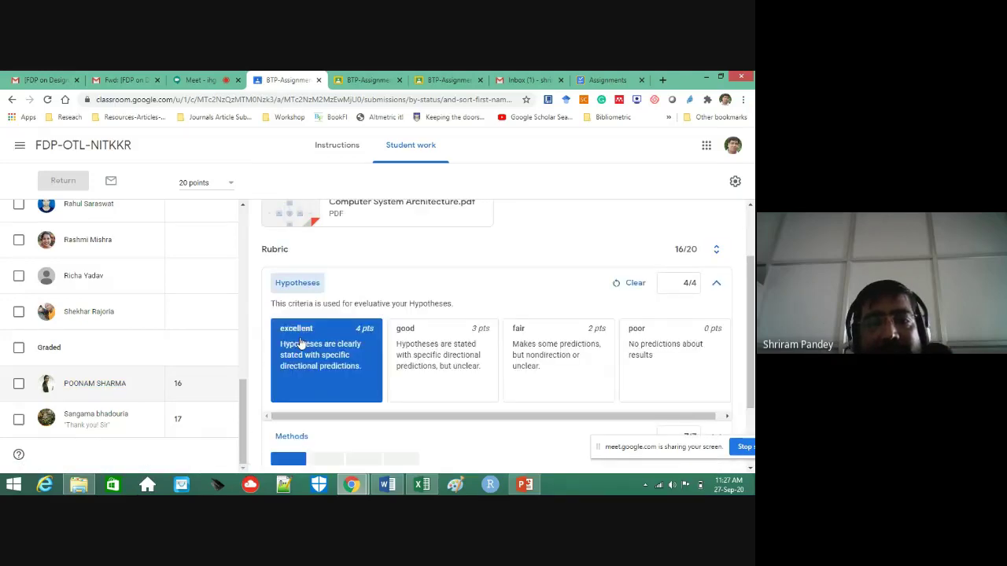
{"action": "scroll", "coordinate": [308, 413], "scroll_direction": "down", "scroll_amount": 1}
{"action": "left_click", "coordinate": [290, 355]}
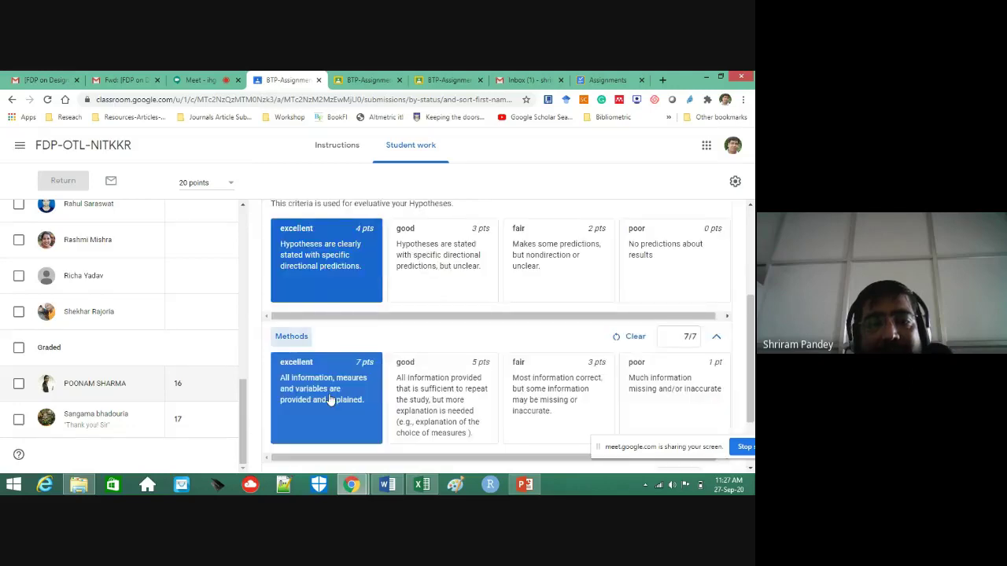
{"action": "scroll", "coordinate": [314, 397], "scroll_direction": "down", "scroll_amount": 1}
{"action": "left_click", "coordinate": [288, 389]}
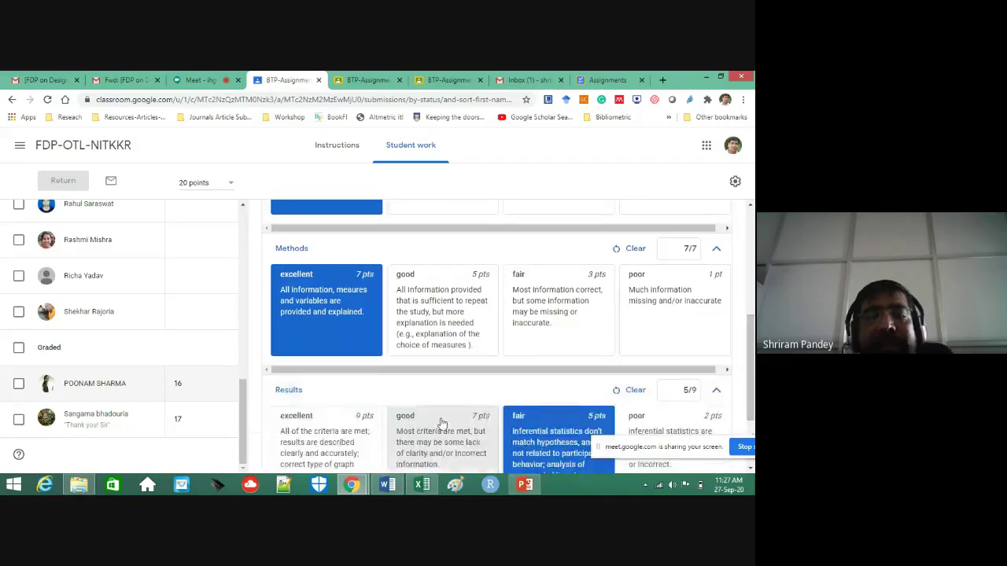
{"action": "scroll", "coordinate": [370, 385], "scroll_direction": "up", "scroll_amount": 2}
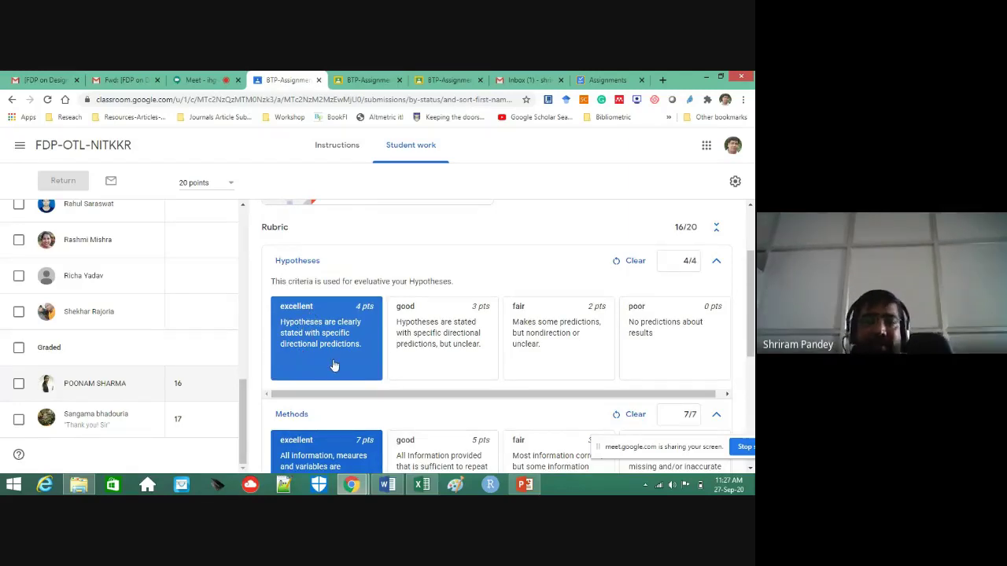
{"action": "scroll", "coordinate": [311, 362], "scroll_direction": "down", "scroll_amount": 3}
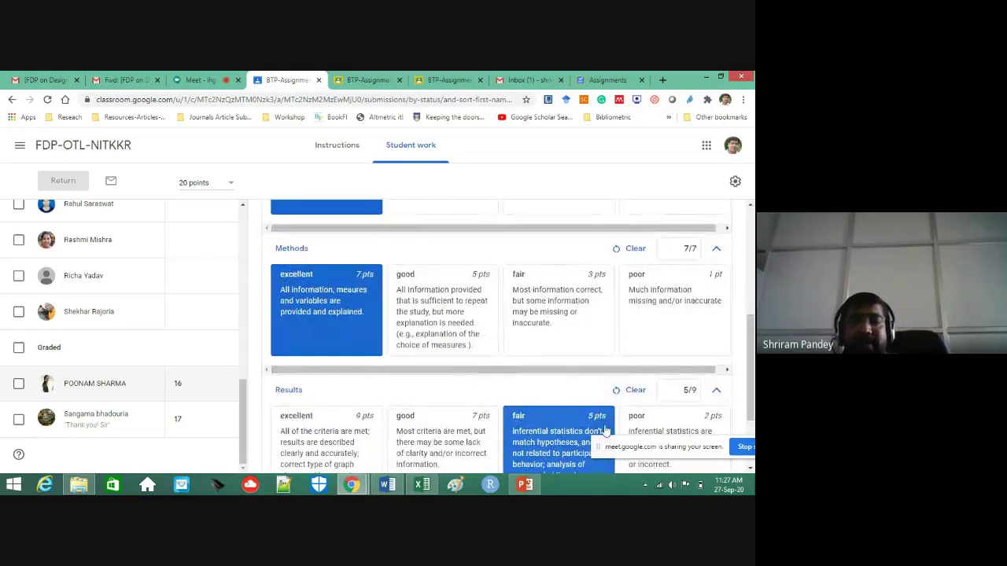
{"action": "scroll", "coordinate": [562, 427], "scroll_direction": "down", "scroll_amount": 2}
{"action": "scroll", "coordinate": [571, 391], "scroll_direction": "up", "scroll_amount": 3}
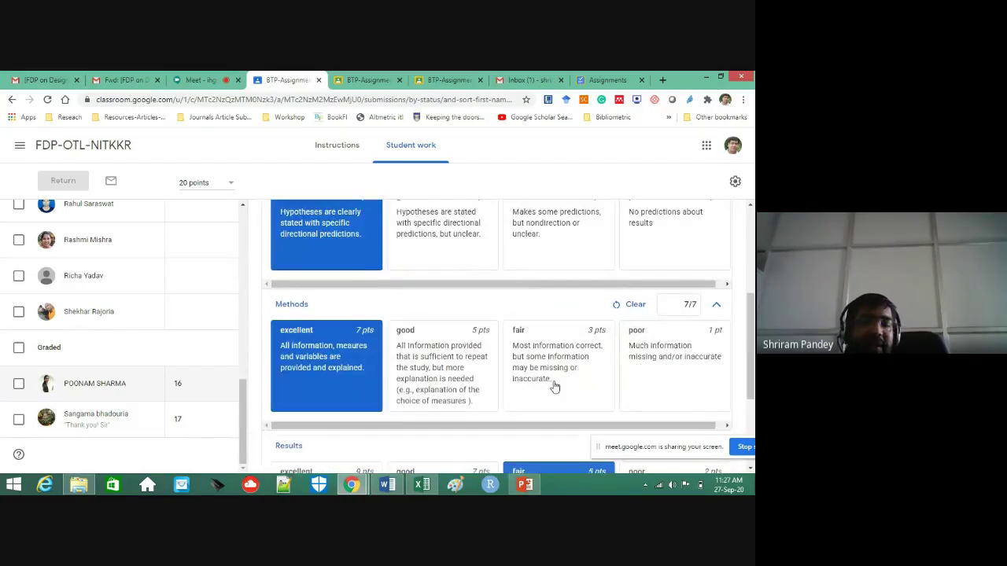
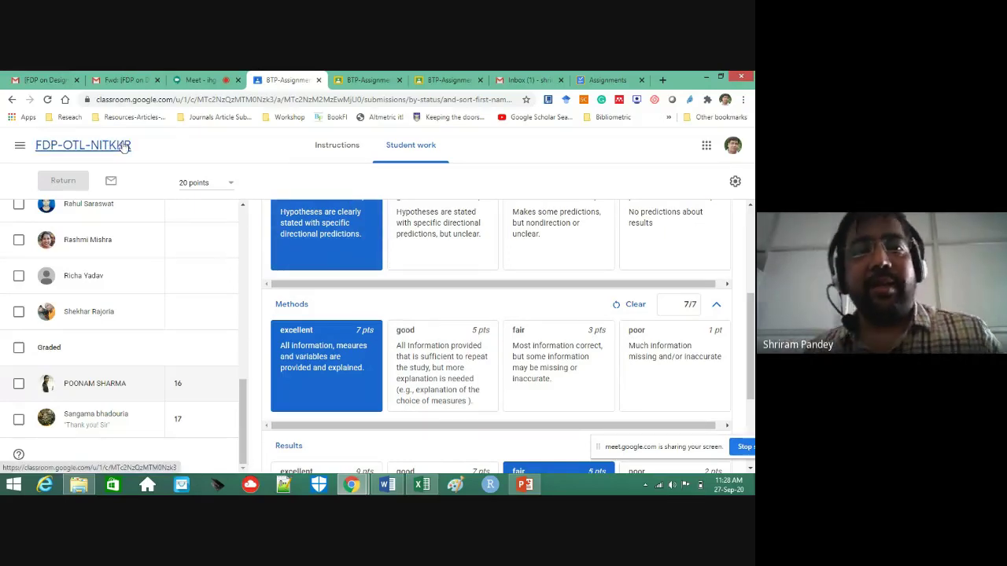
Switch to the Google Meet call, read the chat messages and return to the participant list.
{"action": "left_click", "coordinate": [193, 81]}
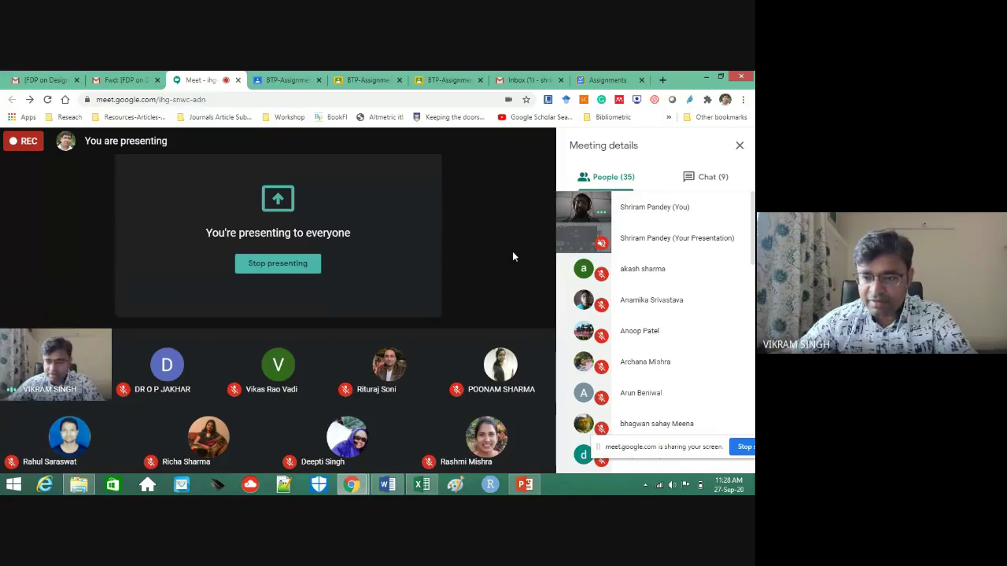
{"action": "left_click", "coordinate": [702, 179]}
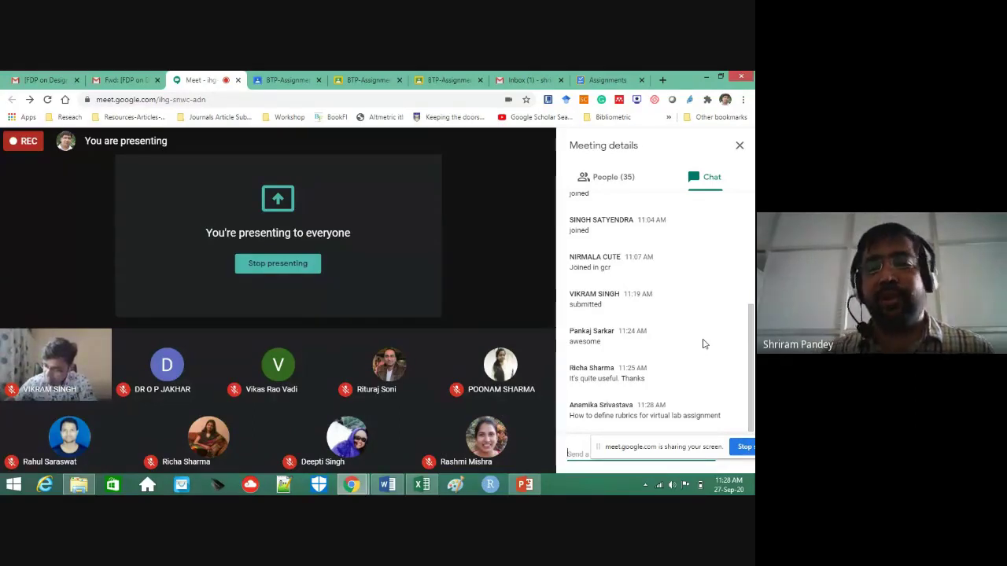
{"action": "left_click", "coordinate": [619, 178]}
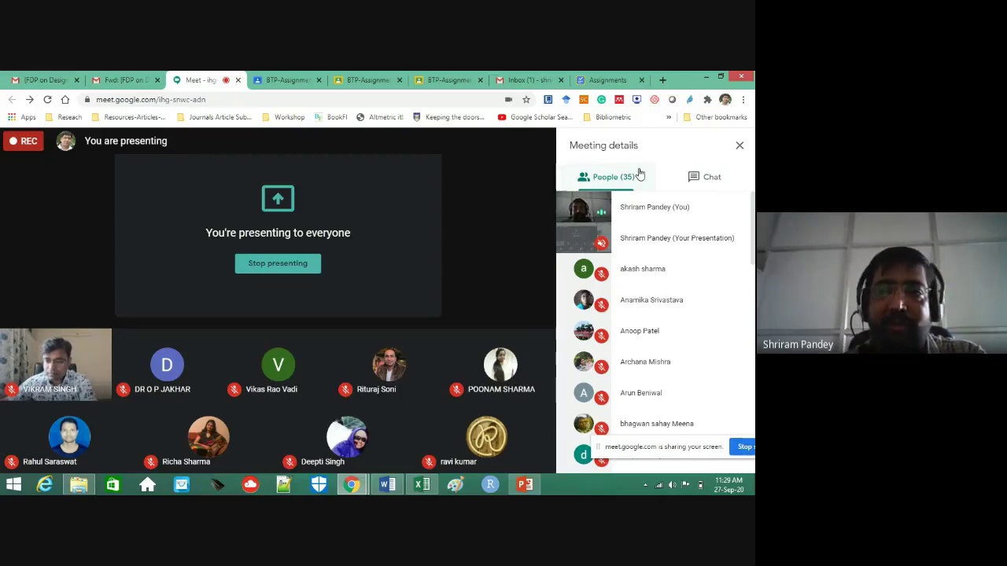
Look at the Google Assignments page with the MLIS course and return to the BTP-Assignment in Google Classroom.
{"action": "left_click", "coordinate": [586, 81]}
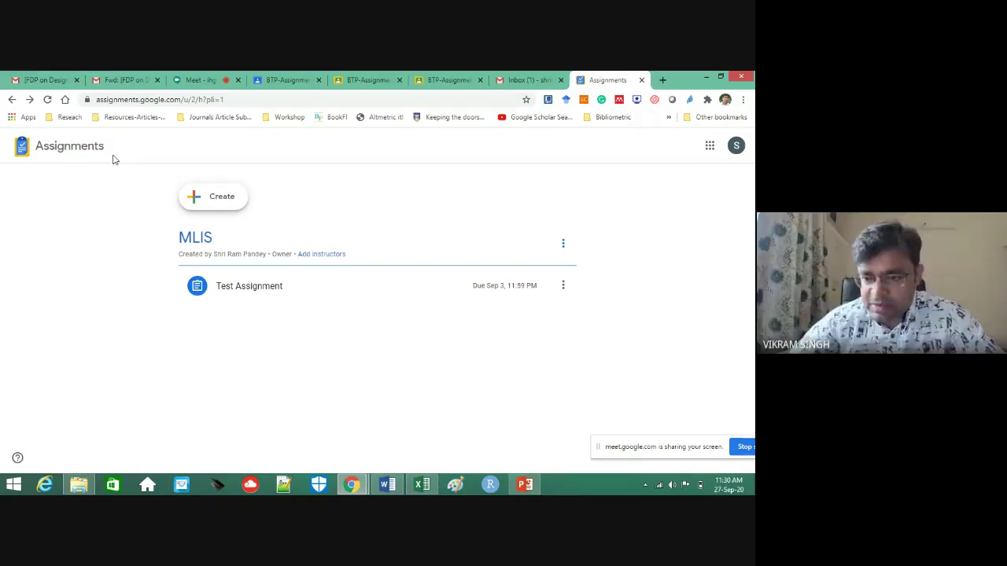
{"action": "left_click", "coordinate": [180, 81]}
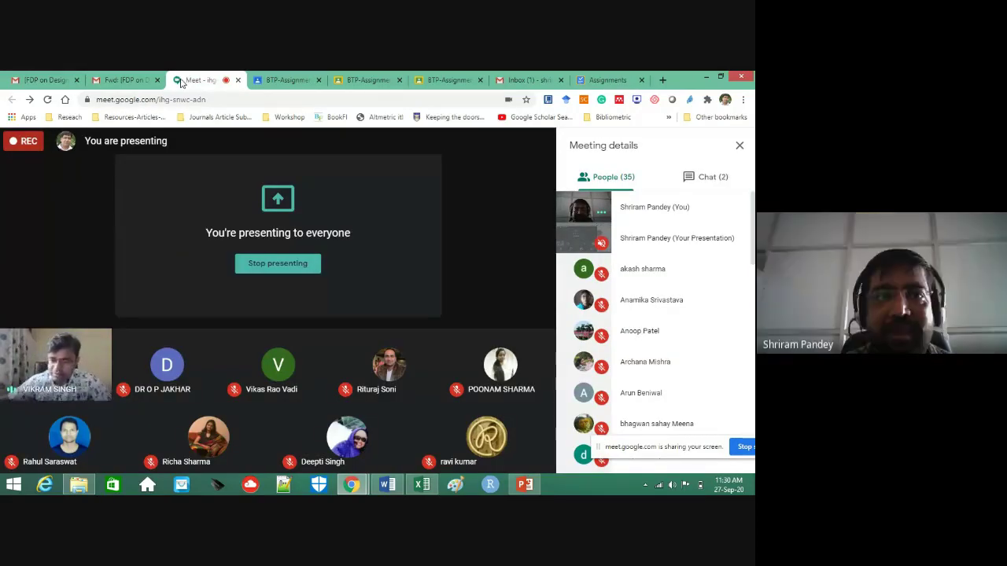
{"action": "left_click", "coordinate": [279, 81]}
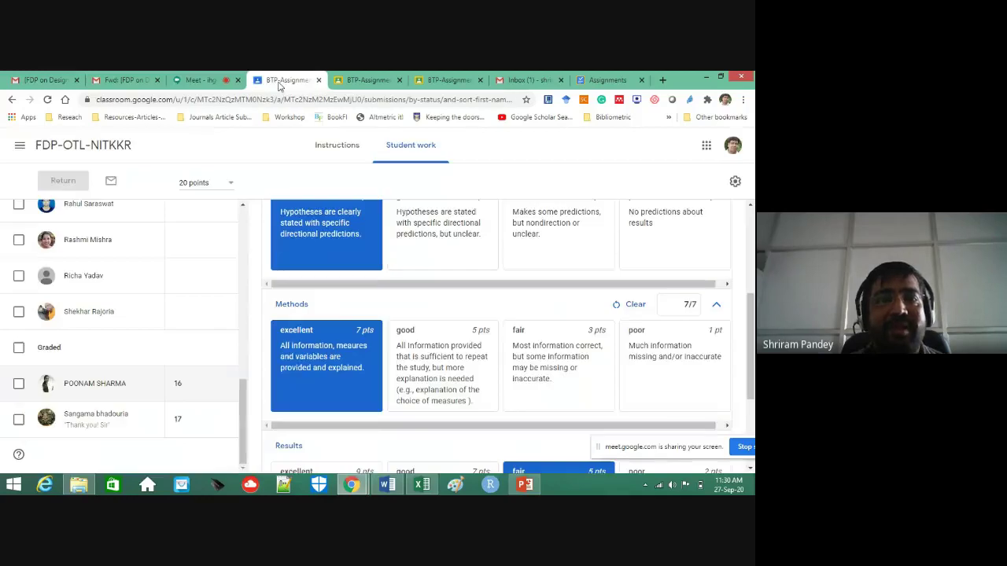
Show the FDP-OTL-NITKKR class grades and check the student work linked from the BTP-Assignment column.
{"action": "left_click", "coordinate": [106, 149]}
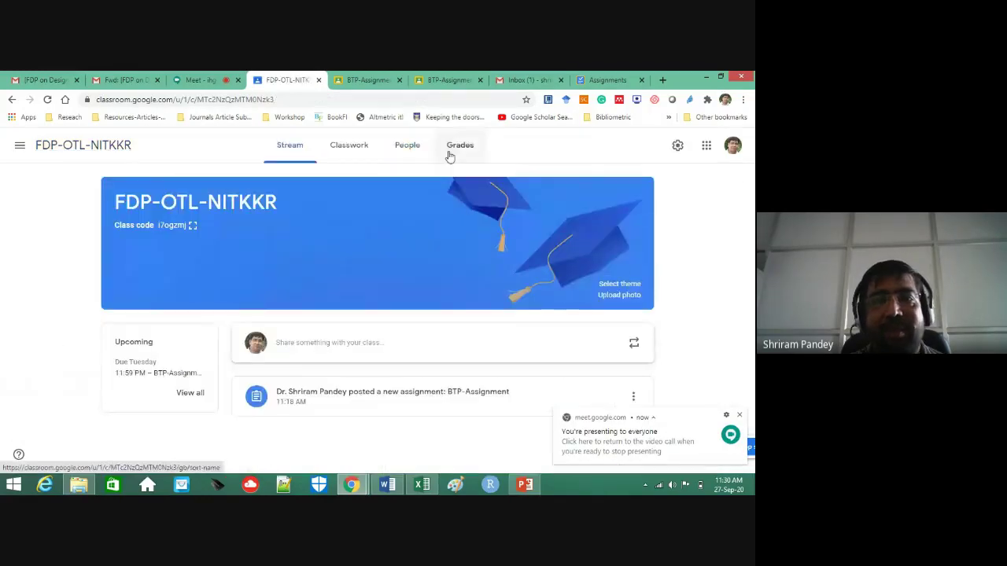
{"action": "left_click", "coordinate": [456, 153]}
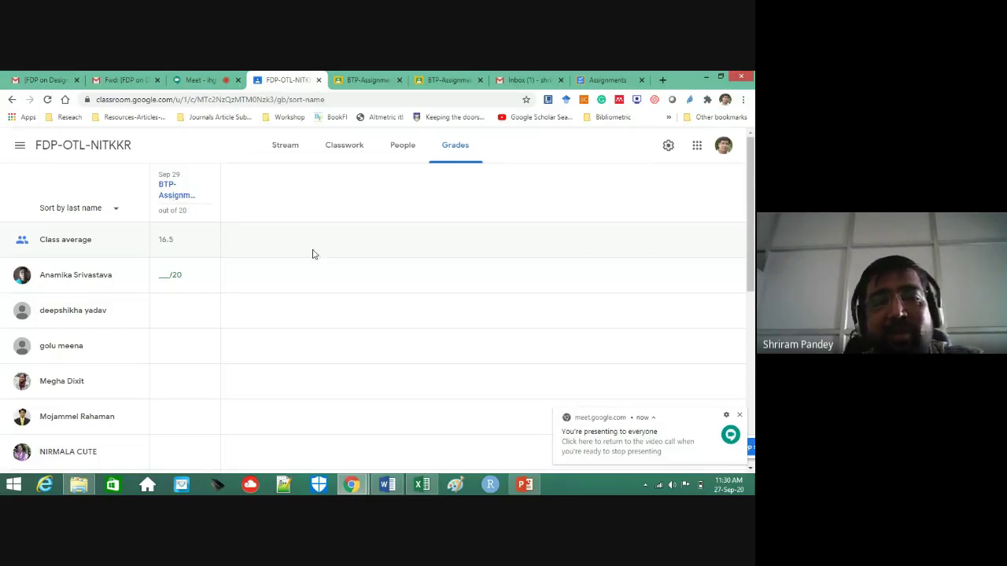
{"action": "left_click", "coordinate": [669, 148]}
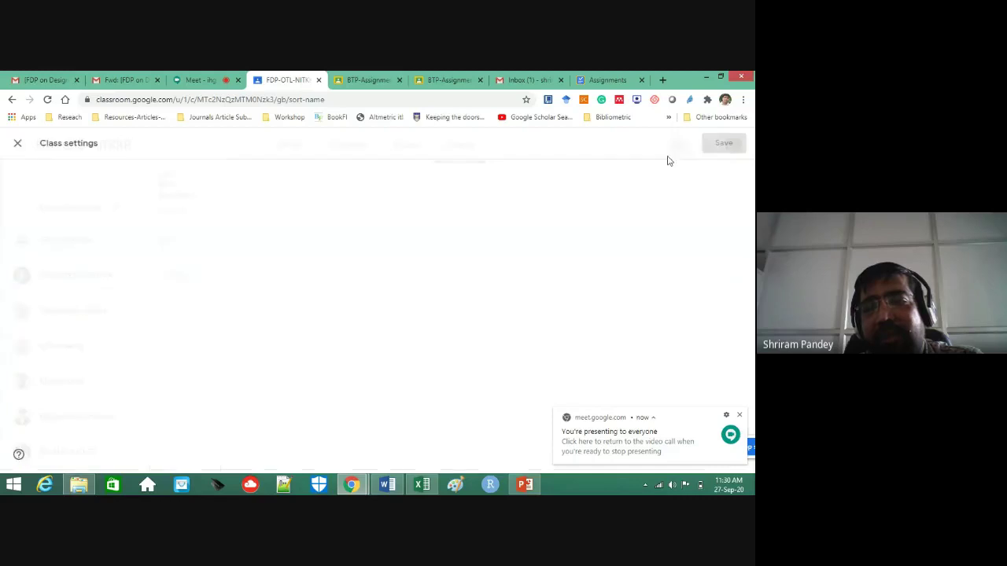
{"action": "left_click", "coordinate": [17, 144]}
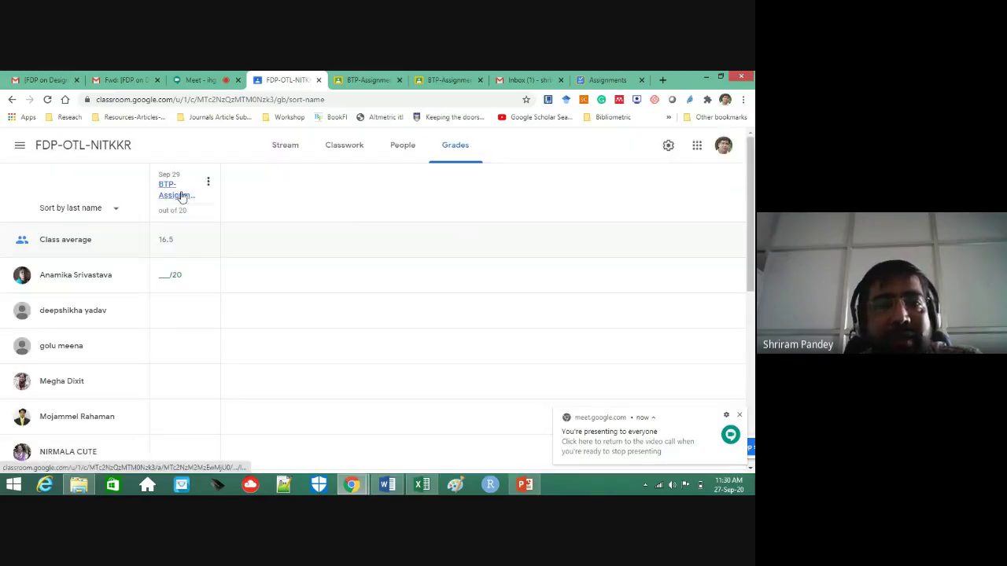
{"action": "left_click", "coordinate": [181, 196]}
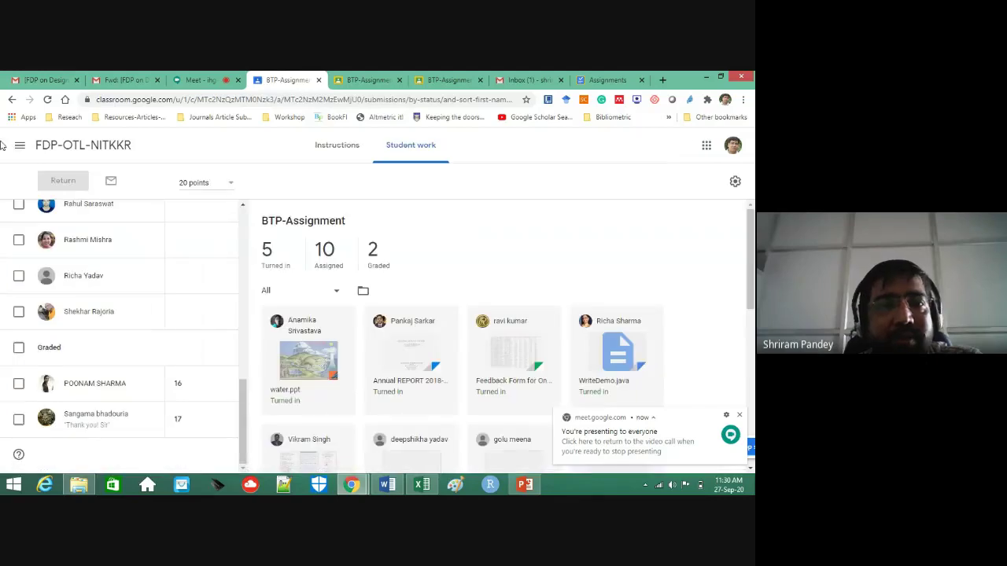
{"action": "left_click", "coordinate": [12, 99]}
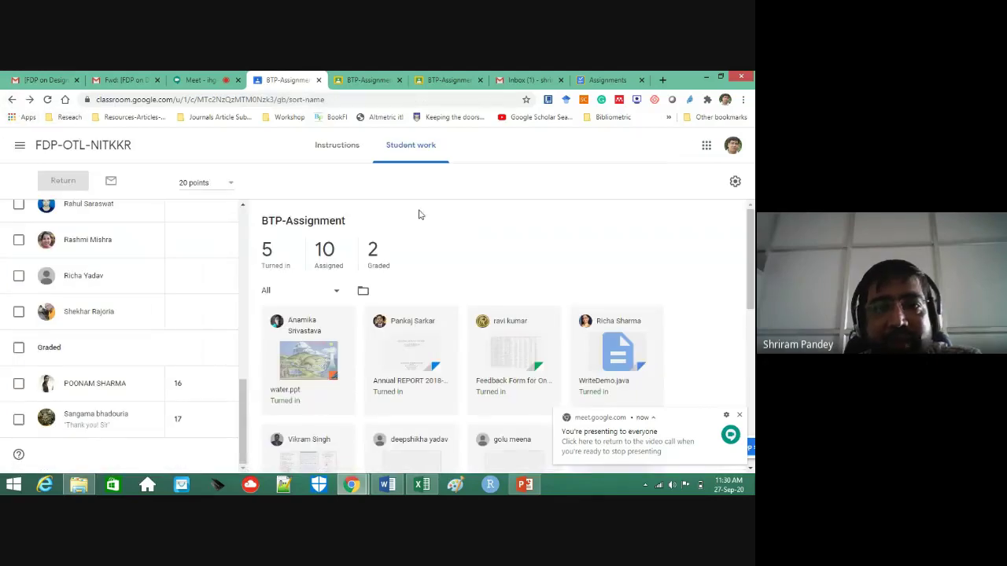
Show the options for the BTP-Assignment grade column and look over the class's grades and people lists.
{"action": "left_click", "coordinate": [208, 183]}
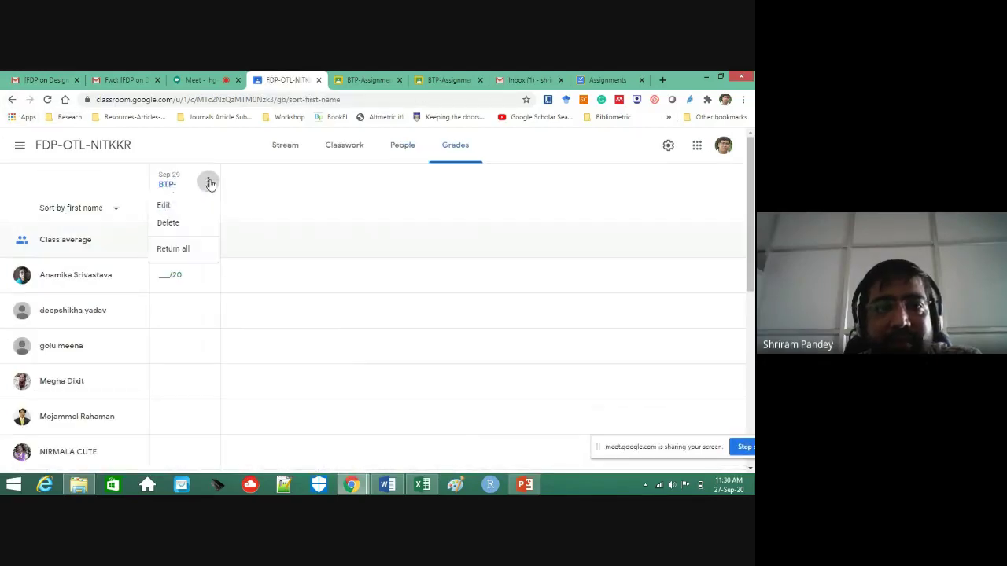
{"action": "left_click", "coordinate": [333, 214]}
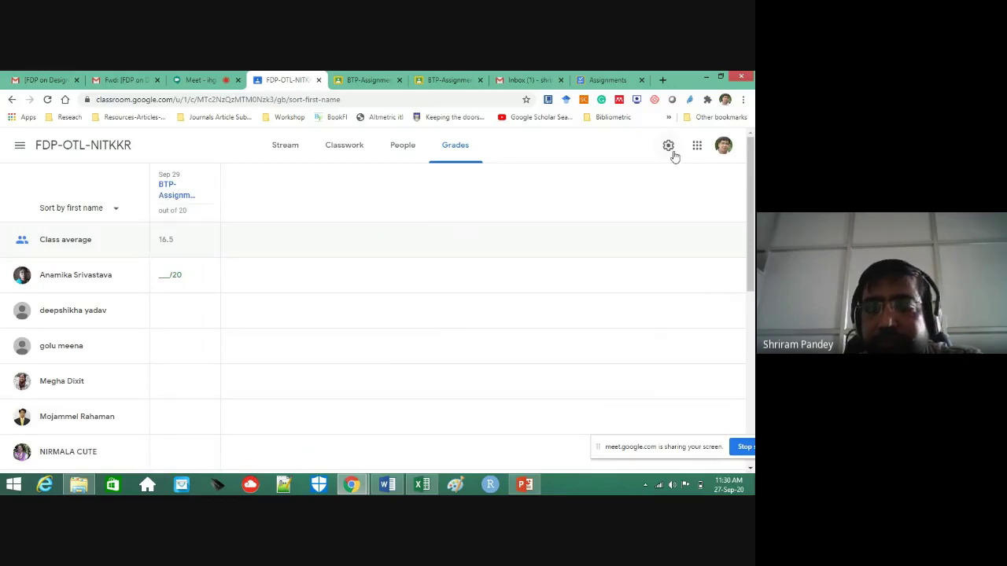
{"action": "scroll", "coordinate": [501, 322], "scroll_direction": "down", "scroll_amount": 3}
{"action": "scroll", "coordinate": [481, 331], "scroll_direction": "up", "scroll_amount": 3}
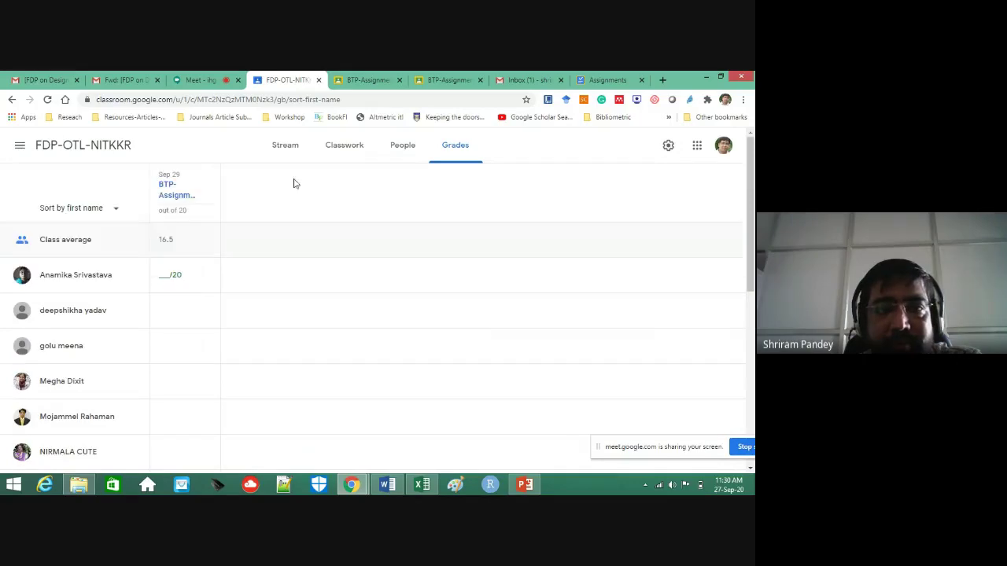
{"action": "left_click", "coordinate": [423, 149]}
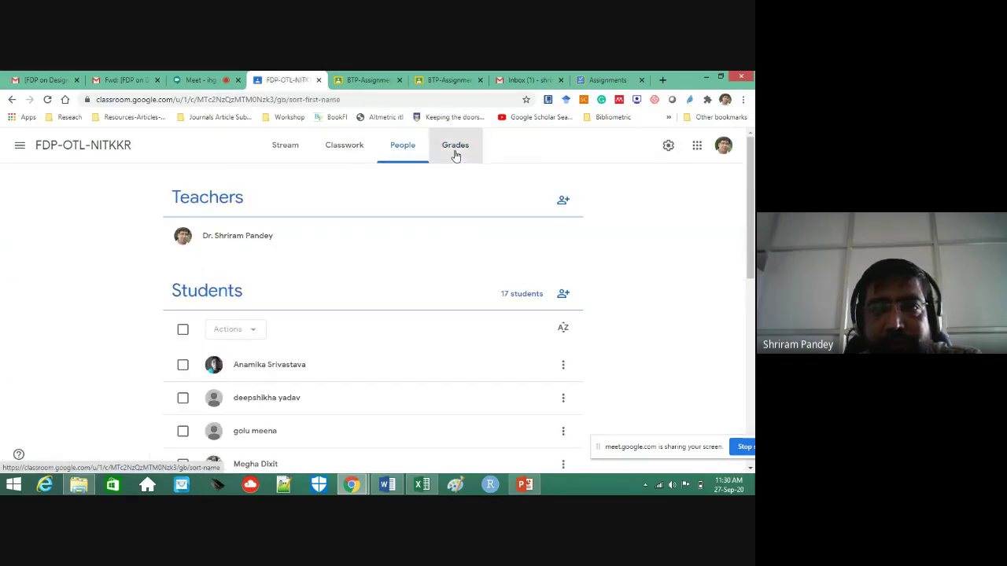
{"action": "left_click", "coordinate": [454, 153]}
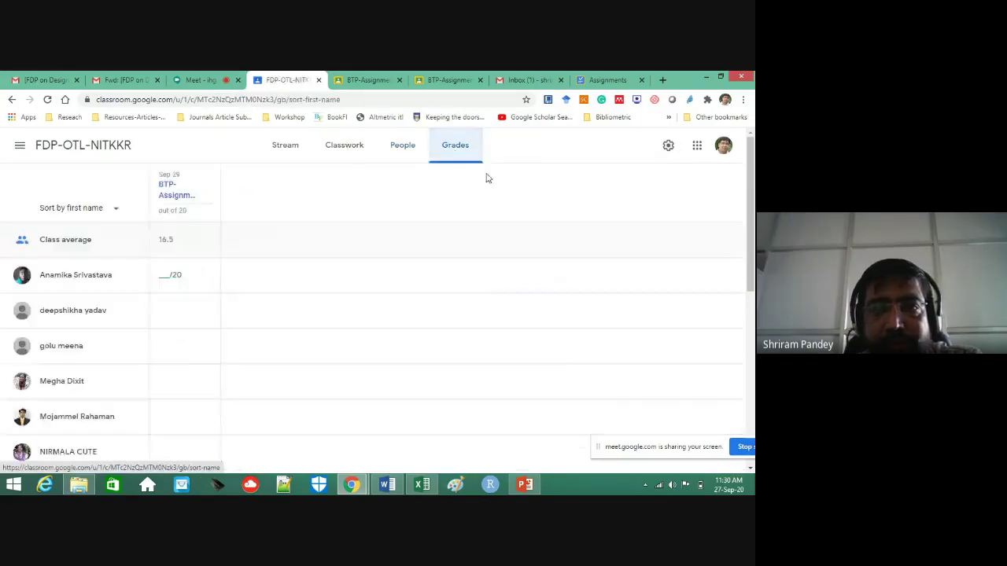
Set the class's overall grade calculation to Total points in the grading settings and save them.
{"action": "left_click", "coordinate": [668, 147]}
{"action": "scroll", "coordinate": [353, 270], "scroll_direction": "down", "scroll_amount": 3}
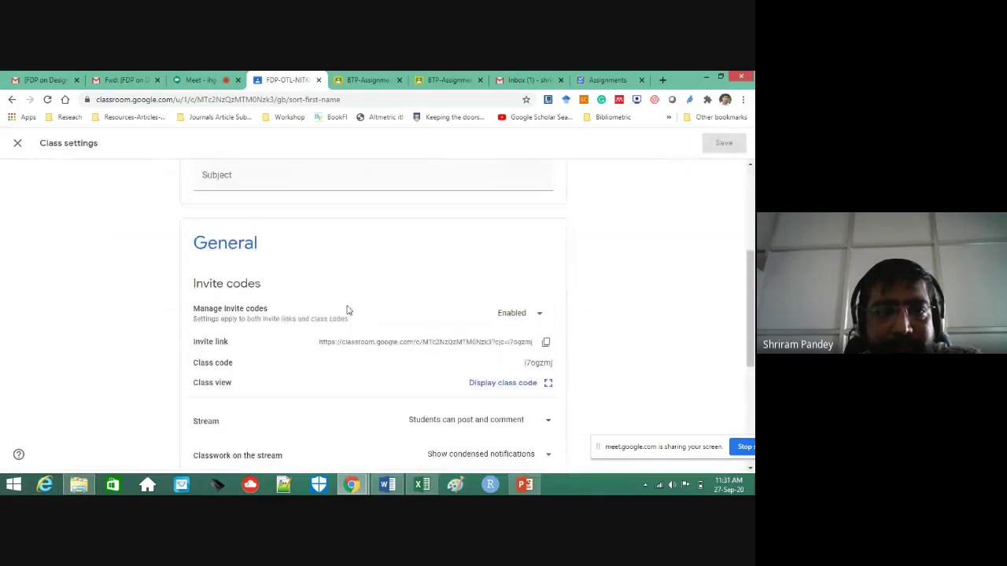
{"action": "scroll", "coordinate": [348, 310], "scroll_direction": "down", "scroll_amount": 3}
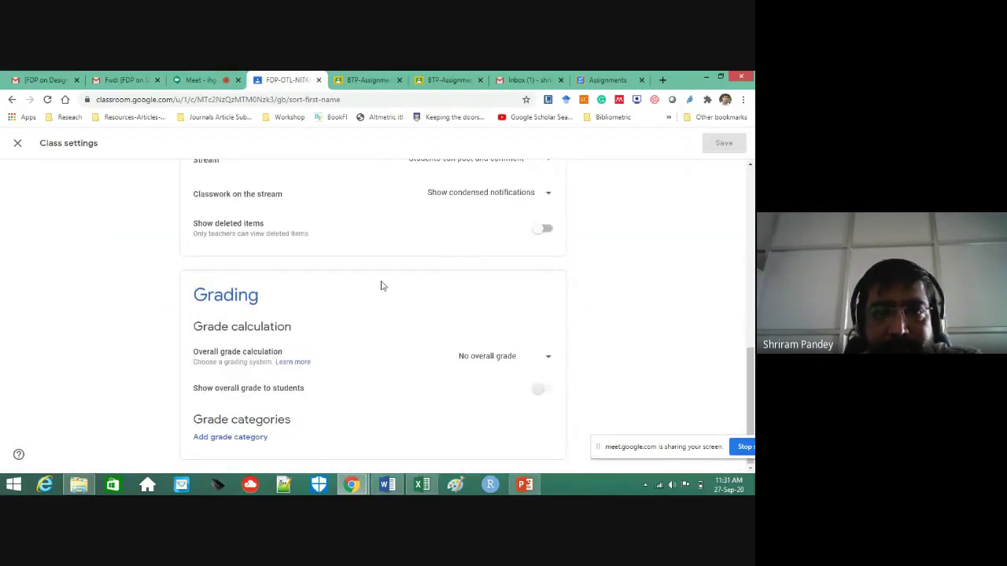
{"action": "left_click", "coordinate": [473, 361]}
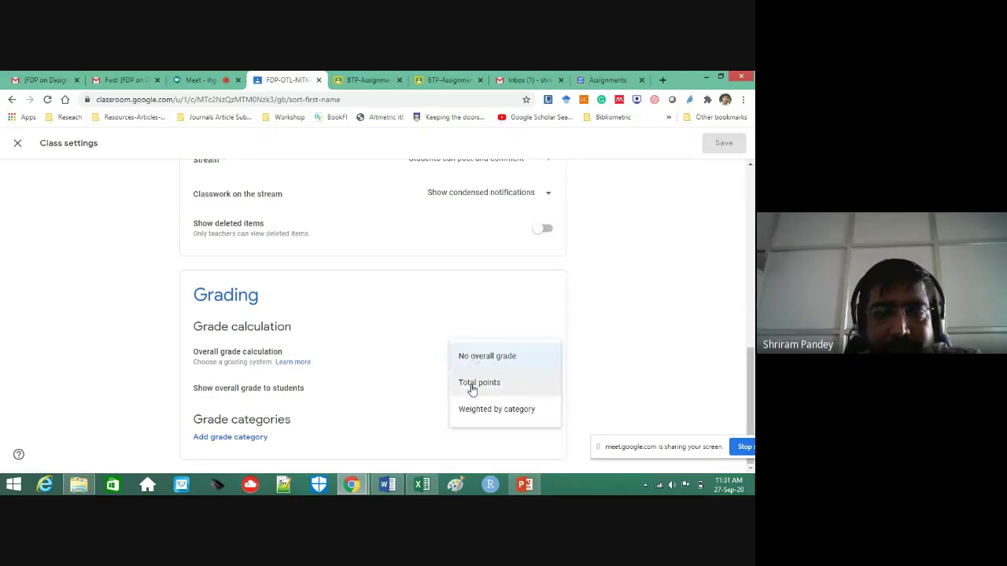
{"action": "left_click", "coordinate": [472, 389]}
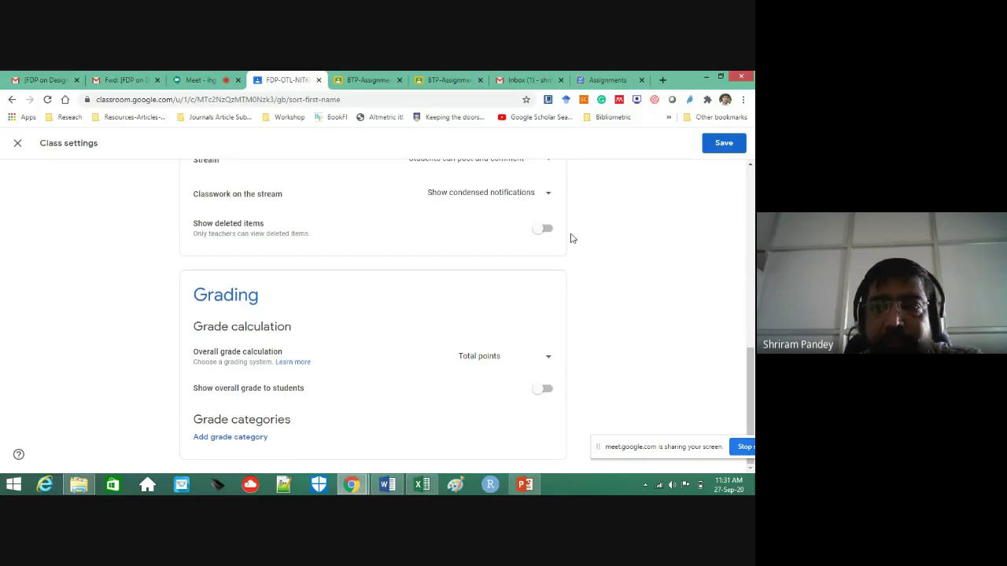
{"action": "left_click", "coordinate": [717, 145]}
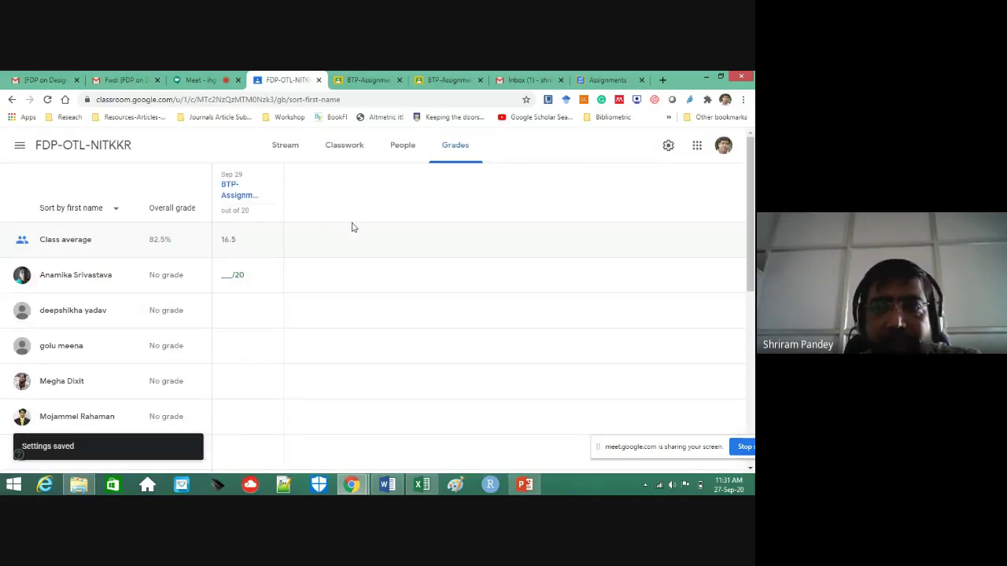
Check the class details settings briefly and look over the overall grades in the class's grade list.
{"action": "left_click", "coordinate": [666, 147]}
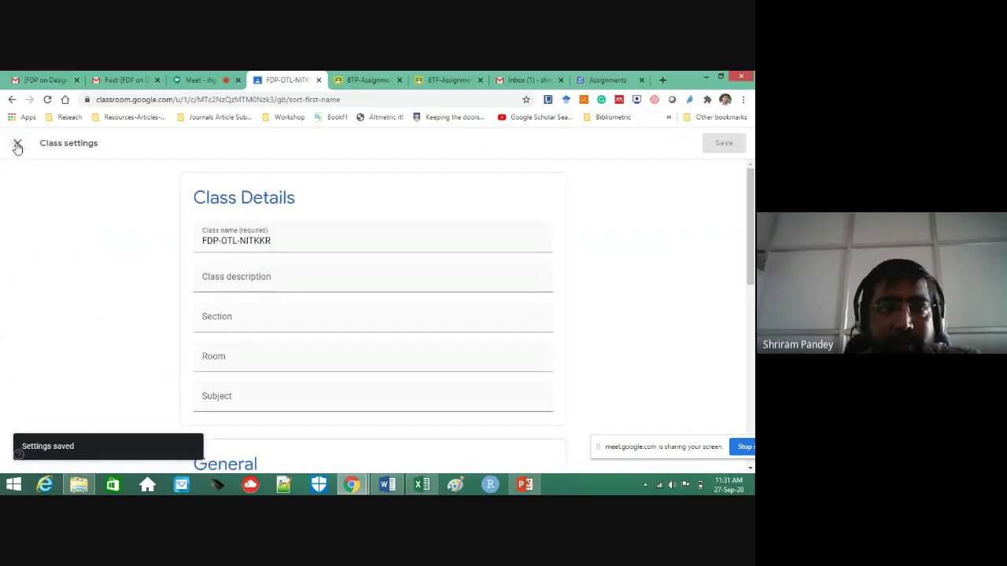
{"action": "left_click", "coordinate": [17, 147]}
{"action": "scroll", "coordinate": [283, 268], "scroll_direction": "down", "scroll_amount": 2}
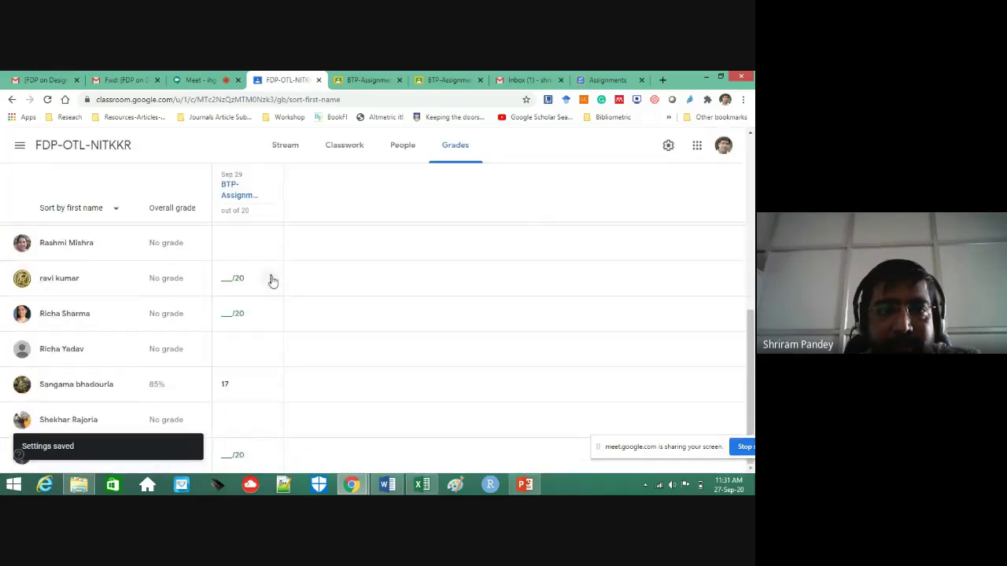
{"action": "scroll", "coordinate": [271, 281], "scroll_direction": "up", "scroll_amount": 5}
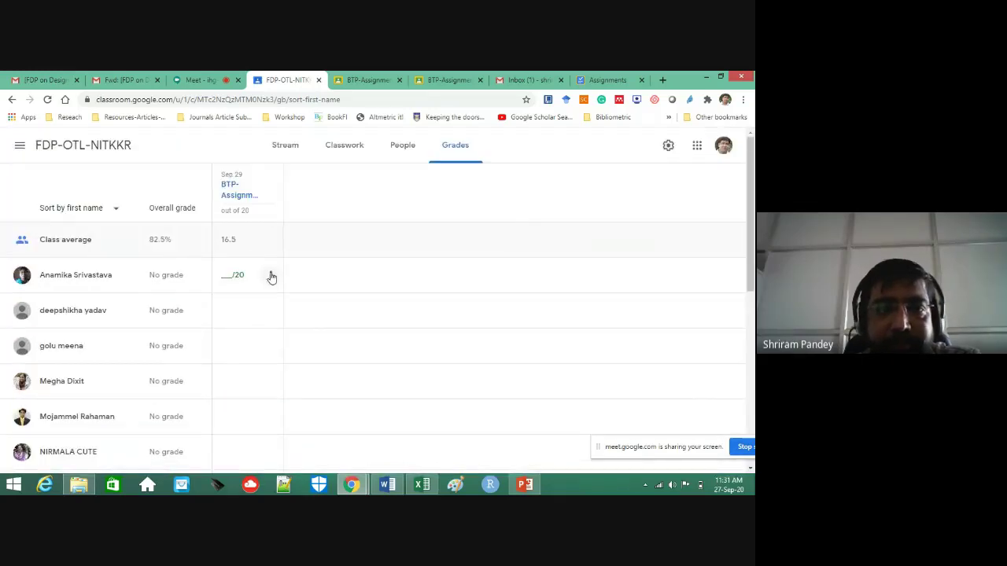
Download all grades as CSV from the BTP-Assignment student work and open FDPOTLNITKKR.csv in Excel.
{"action": "left_click", "coordinate": [229, 192]}
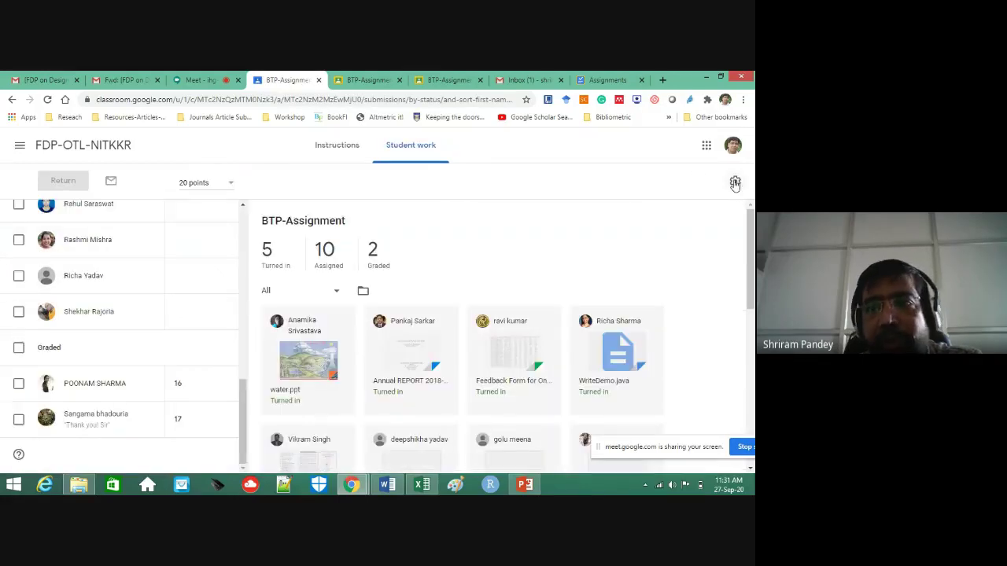
{"action": "left_click", "coordinate": [735, 183]}
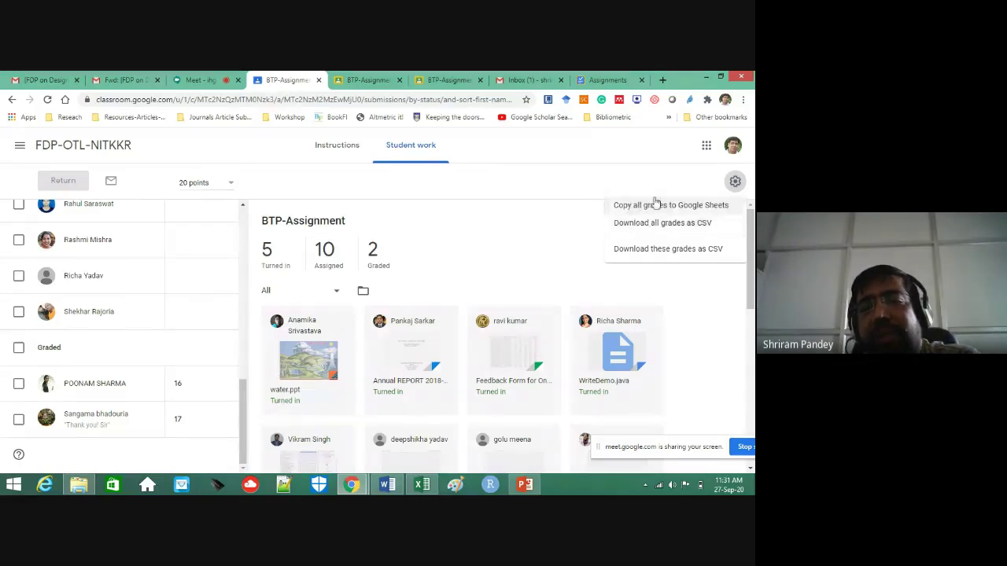
{"action": "left_click", "coordinate": [630, 228]}
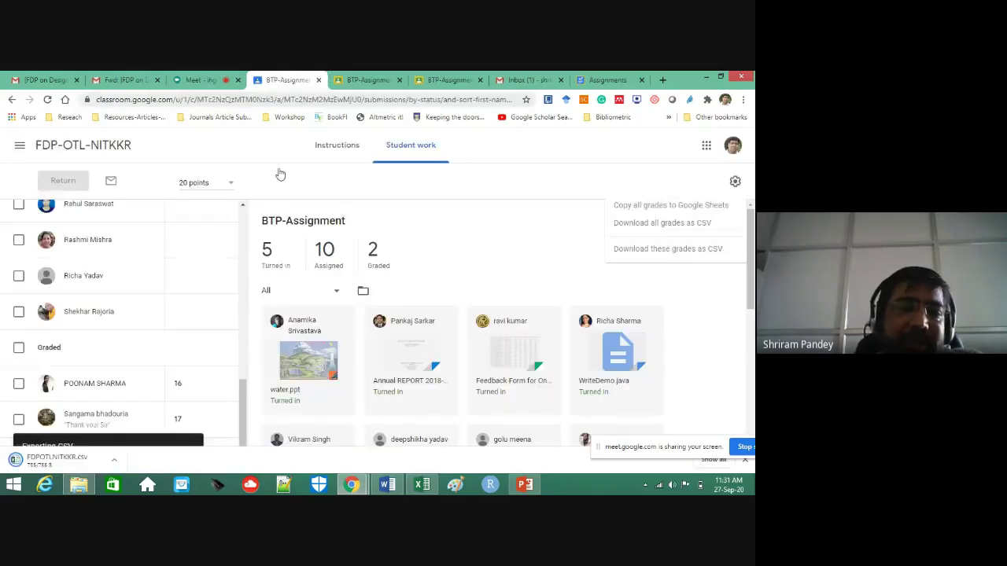
{"action": "left_click", "coordinate": [66, 462]}
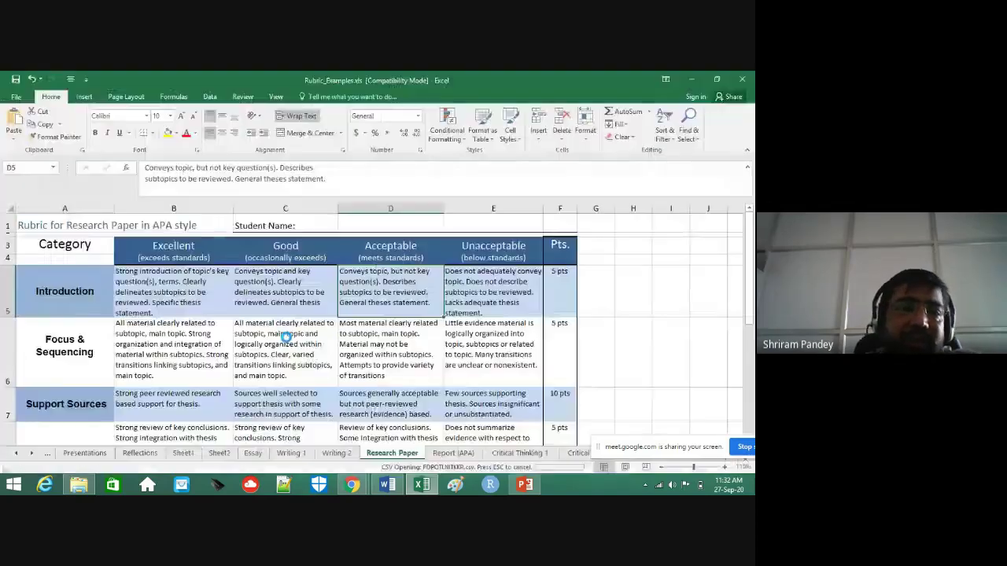
Look over the student name and e-mail columns, and widen the BTP-Assignment column to show its full contents.
{"action": "left_click_drag", "start_coordinate": [23, 245], "coordinate": [28, 430]}
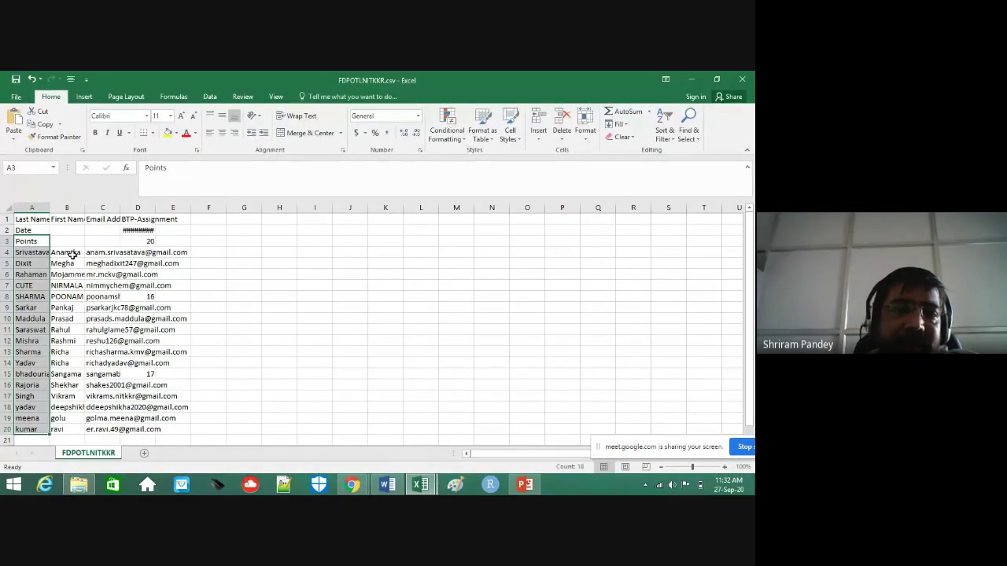
{"action": "left_click_drag", "start_coordinate": [72, 254], "coordinate": [118, 430]}
{"action": "left_click", "coordinate": [141, 297]}
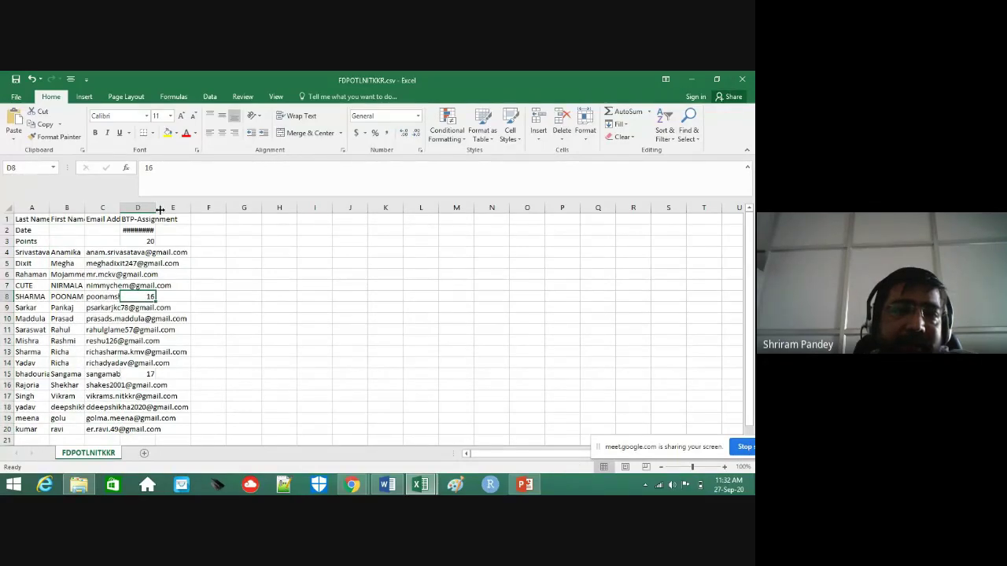
{"action": "left_click_drag", "start_coordinate": [160, 209], "coordinate": [353, 209]}
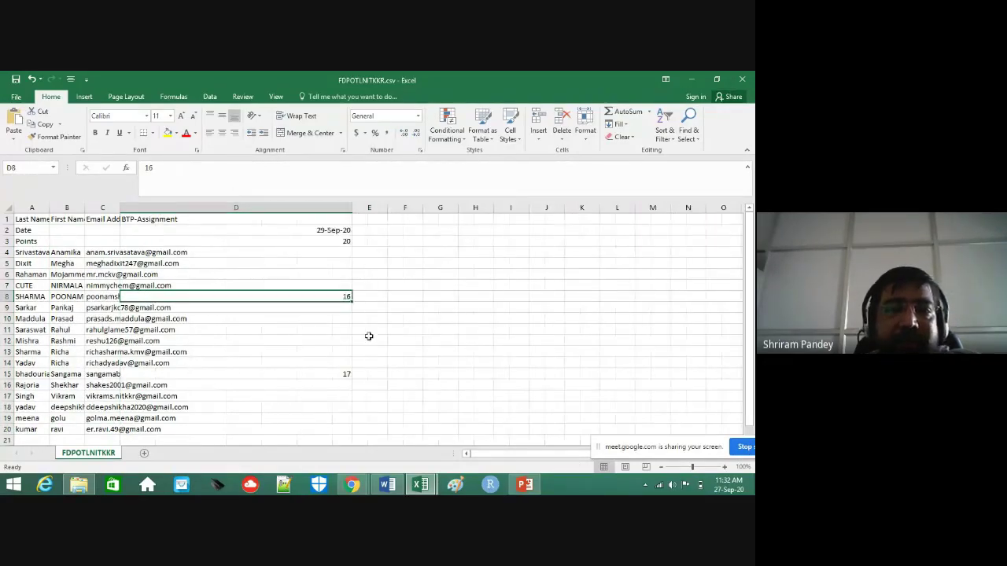
{"action": "left_click", "coordinate": [413, 342]}
Examine the BTP-Assignment maximum points and match each awarded grade to its student's name.
{"action": "left_click_drag", "start_coordinate": [330, 241], "coordinate": [338, 379]}
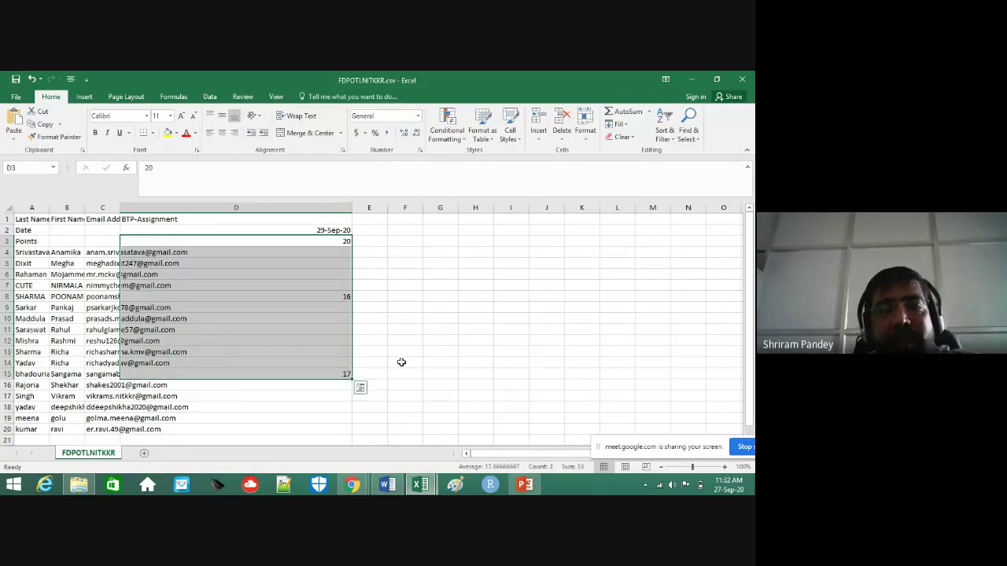
{"action": "left_click", "coordinate": [400, 342]}
{"action": "left_click", "coordinate": [335, 303]}
{"action": "left_click", "coordinate": [31, 241]}
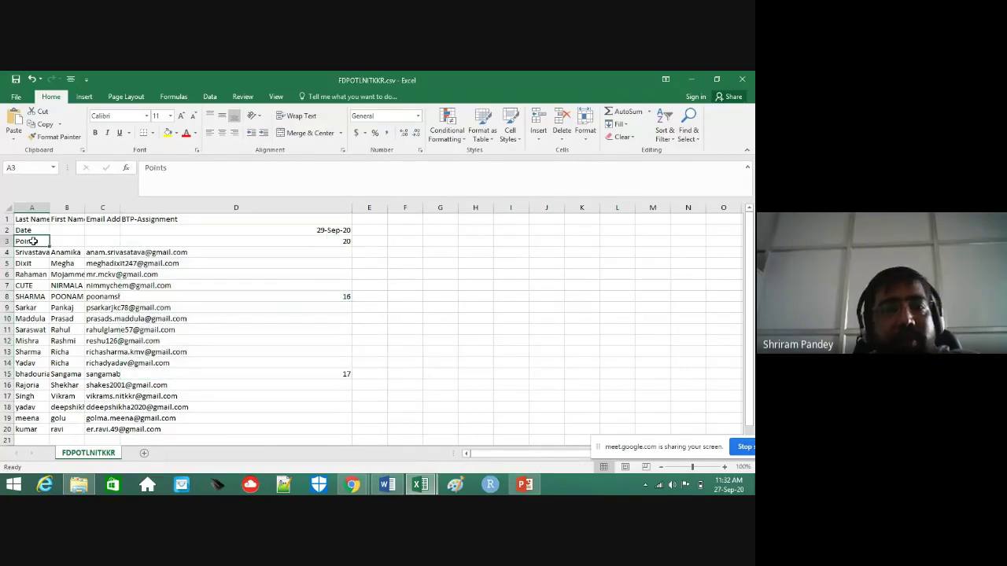
{"action": "left_click", "coordinate": [331, 245]}
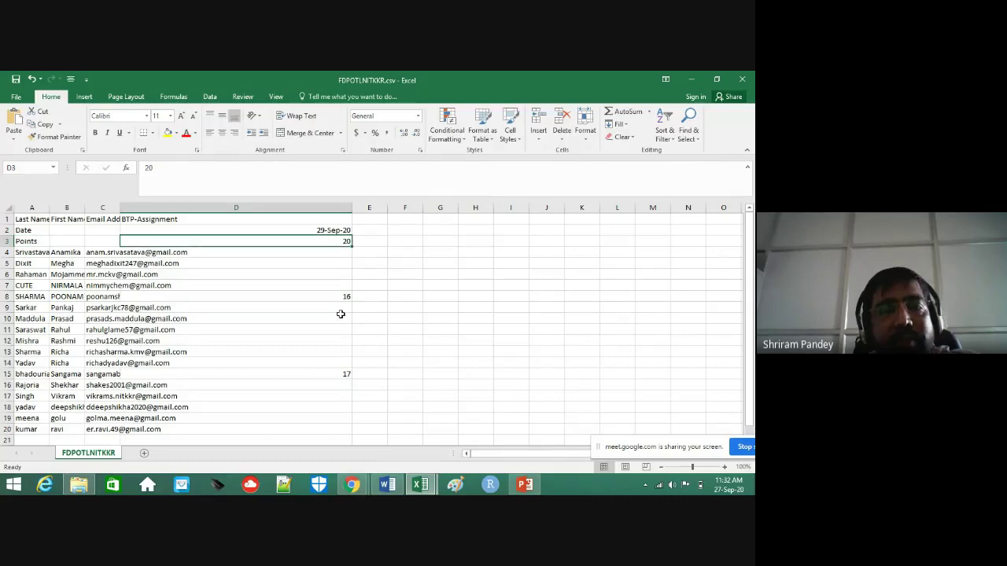
{"action": "left_click", "coordinate": [334, 297]}
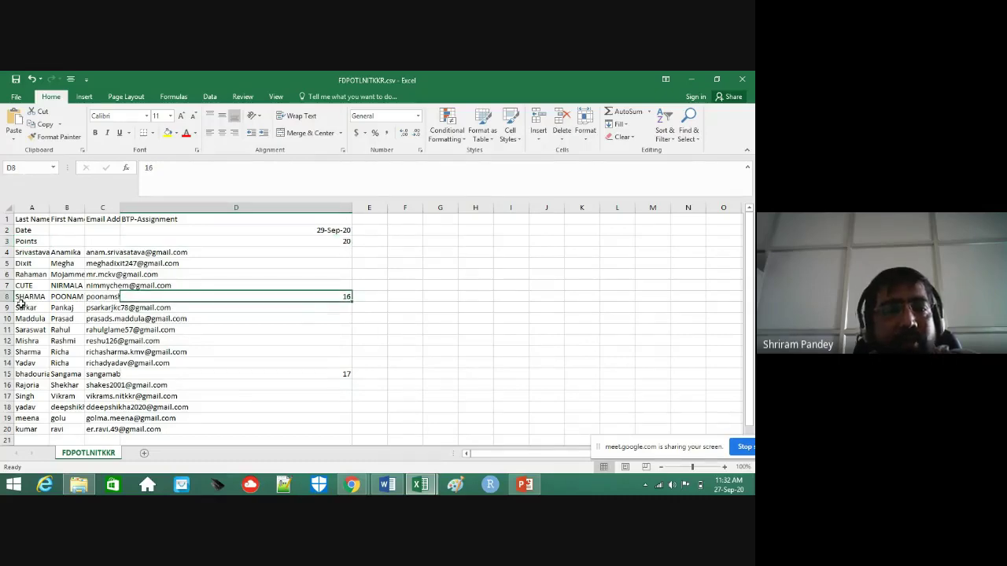
{"action": "left_click_drag", "start_coordinate": [24, 299], "coordinate": [67, 298]}
{"action": "left_click", "coordinate": [331, 295]}
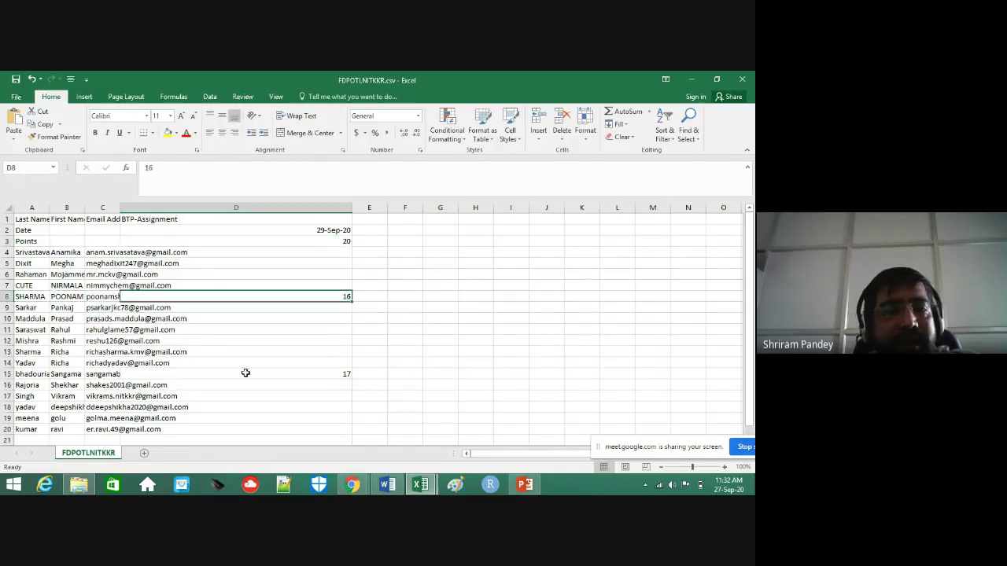
{"action": "left_click_drag", "start_coordinate": [26, 376], "coordinate": [80, 379]}
{"action": "left_click", "coordinate": [333, 373]}
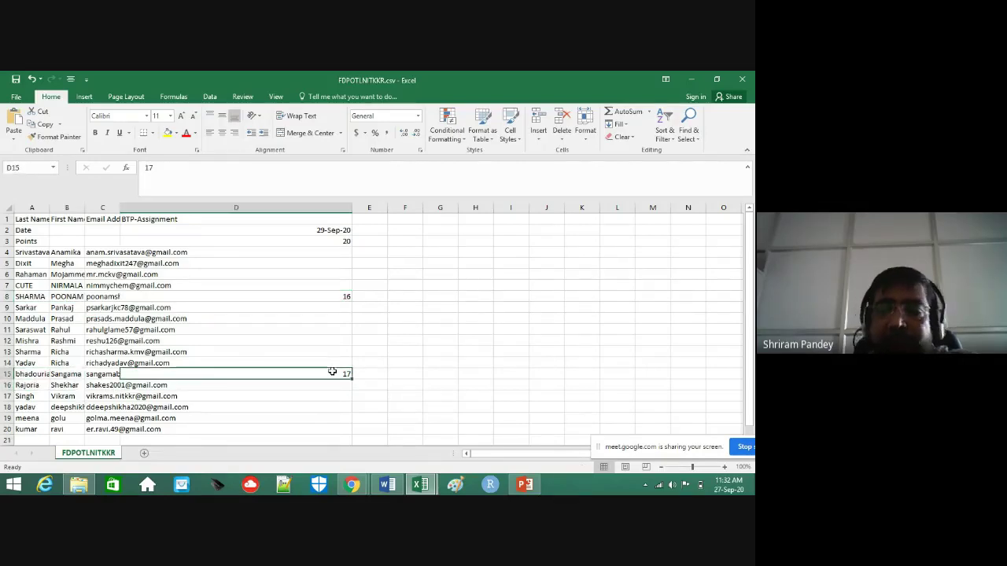
Close FDPOTLNITKKR.csv without saving changes and minimize the rubric workbook to return to Google Classroom.
{"action": "left_click", "coordinate": [742, 80]}
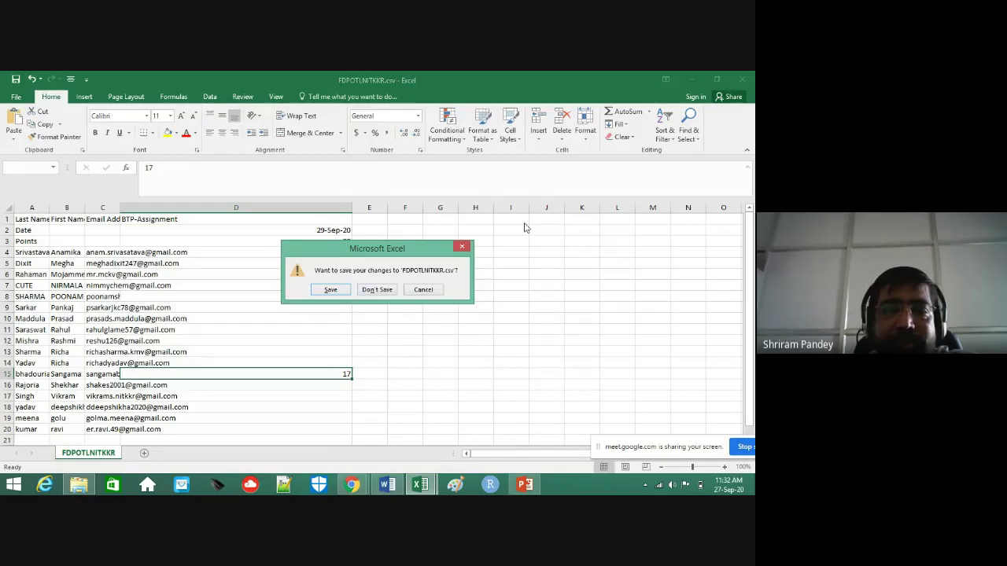
{"action": "left_click", "coordinate": [376, 290]}
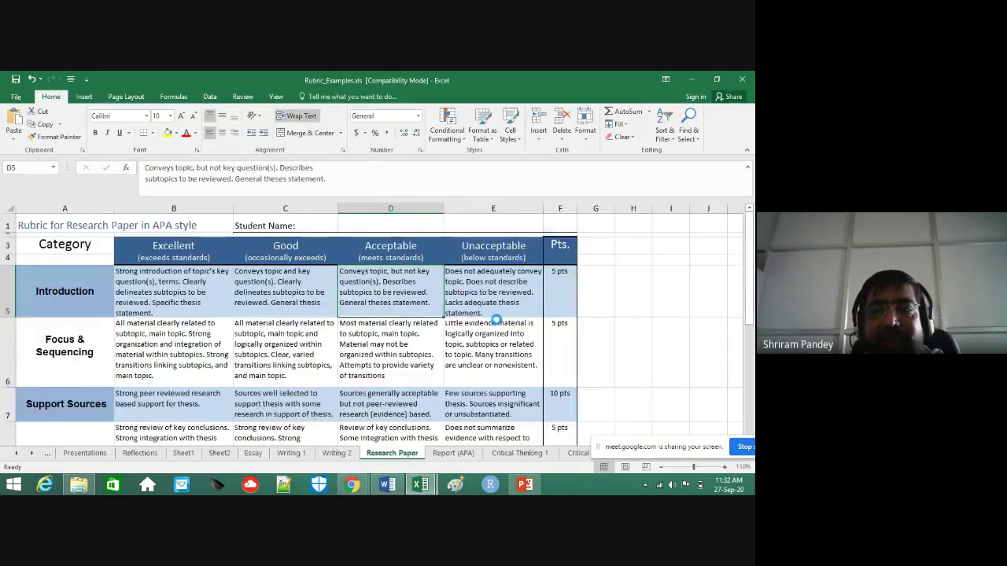
{"action": "left_click", "coordinate": [692, 79]}
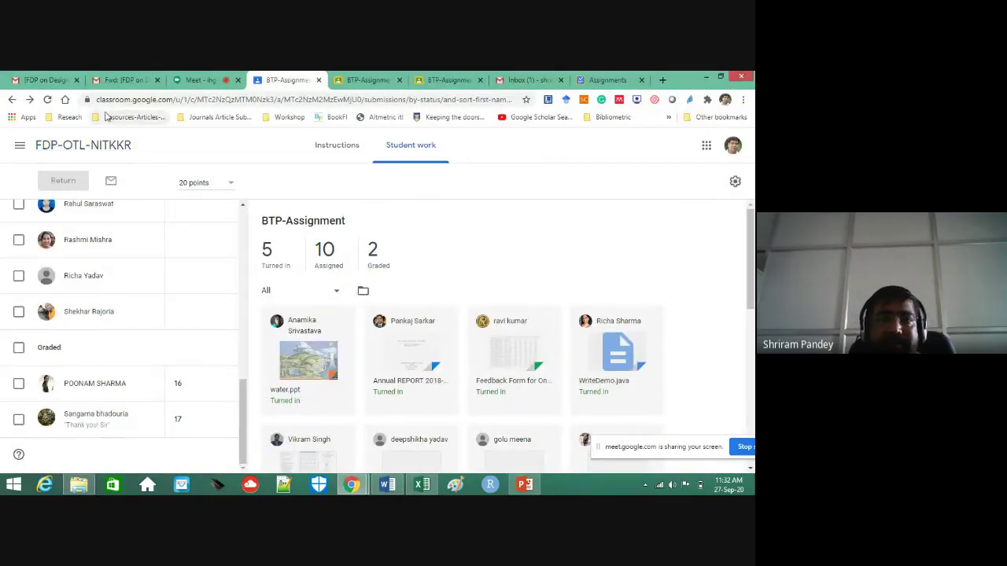
Open the FDP-OTL-NITKKR class stream and read the chat messages in the Google Meet call.
{"action": "left_click", "coordinate": [199, 81]}
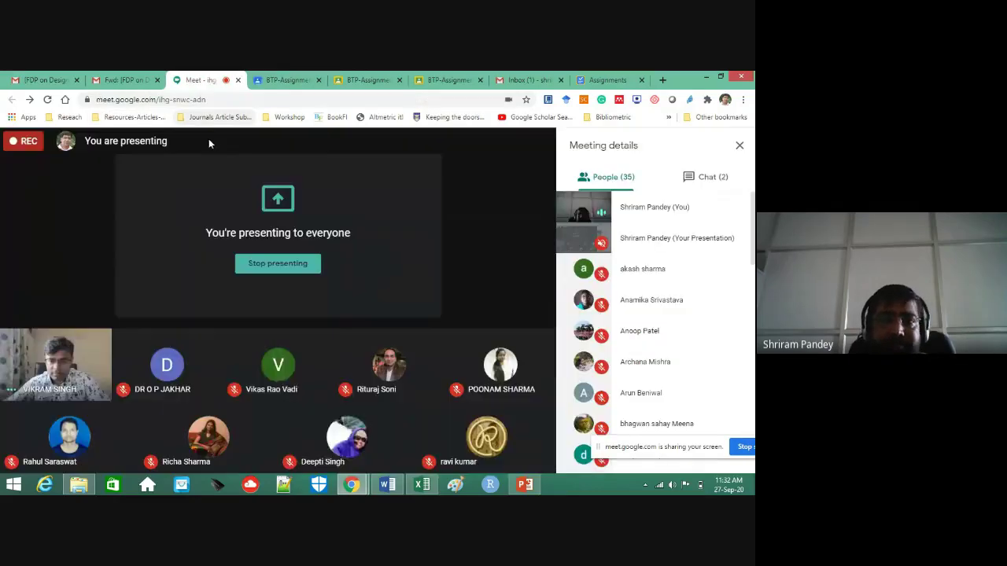
{"action": "left_click", "coordinate": [290, 79]}
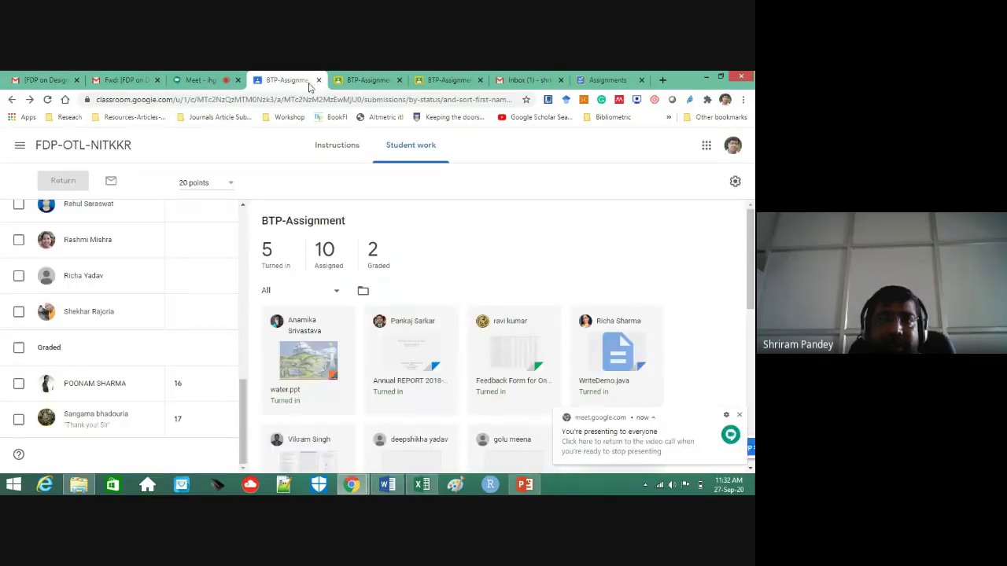
{"action": "left_click", "coordinate": [78, 147]}
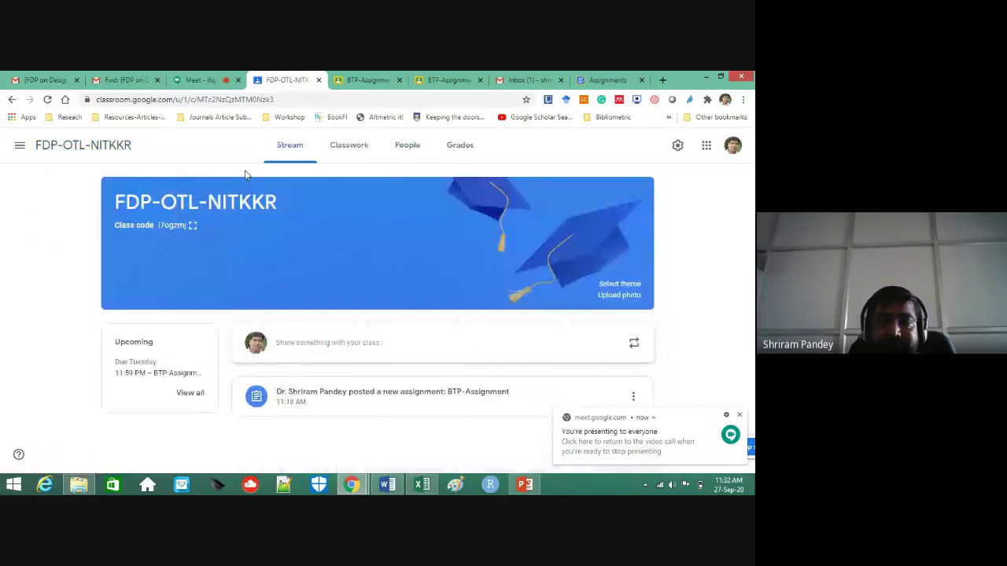
{"action": "left_click", "coordinate": [202, 79]}
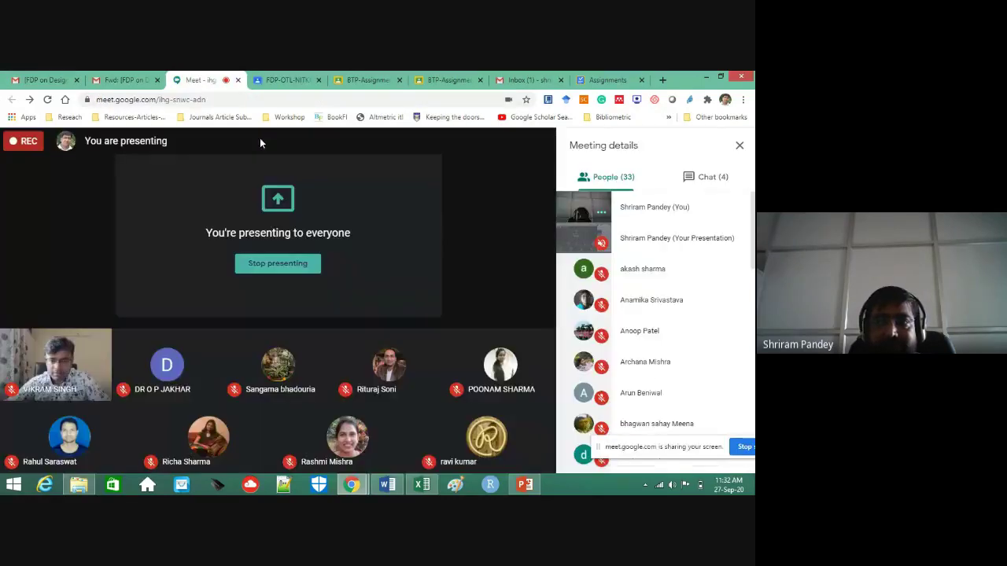
{"action": "left_click", "coordinate": [708, 176]}
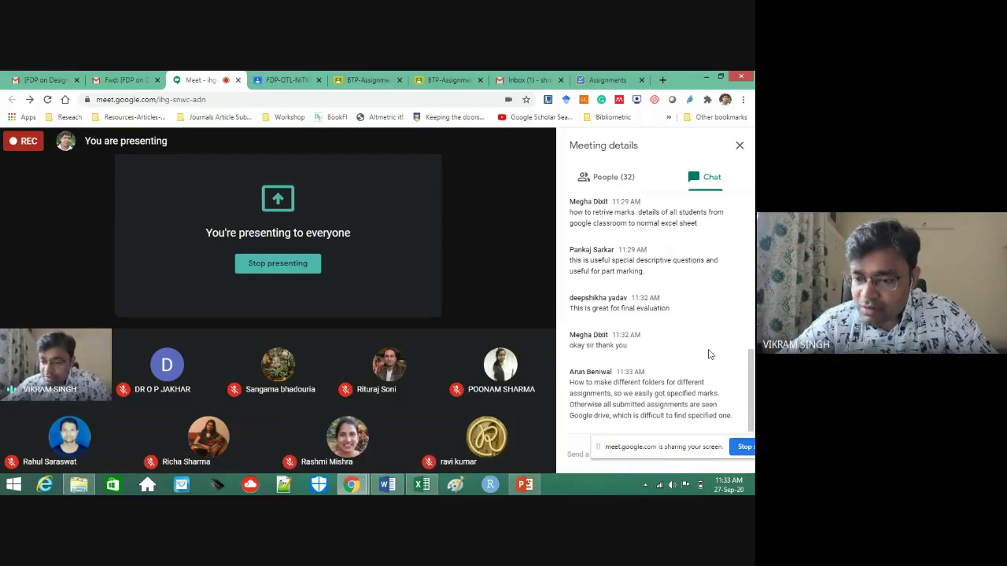
Switch back to Google Classroom and open the BTP-Assignment student work from the class's upcoming list.
{"action": "left_click", "coordinate": [287, 79]}
{"action": "left_click", "coordinate": [349, 145]}
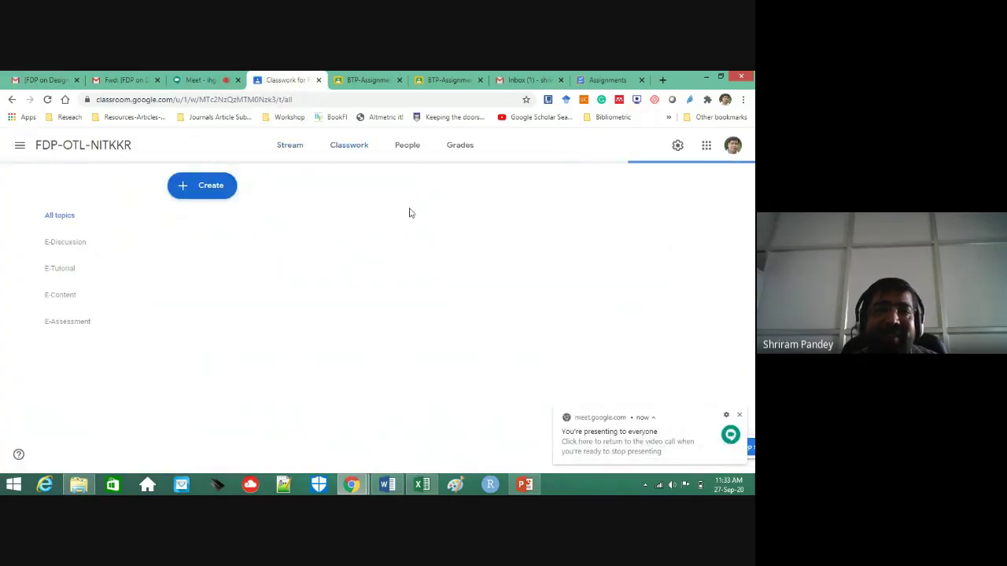
{"action": "left_click", "coordinate": [121, 145]}
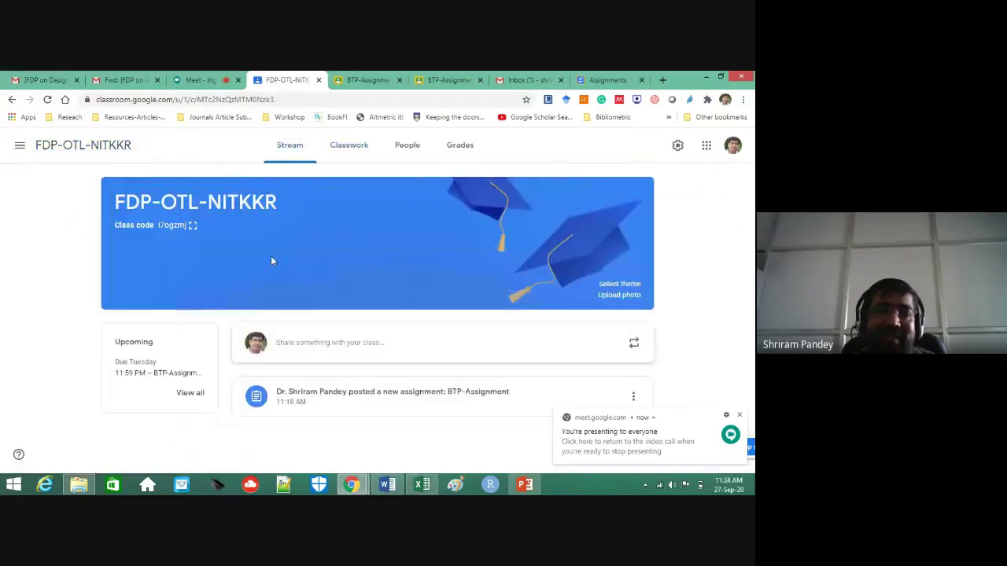
{"action": "left_click", "coordinate": [183, 375]}
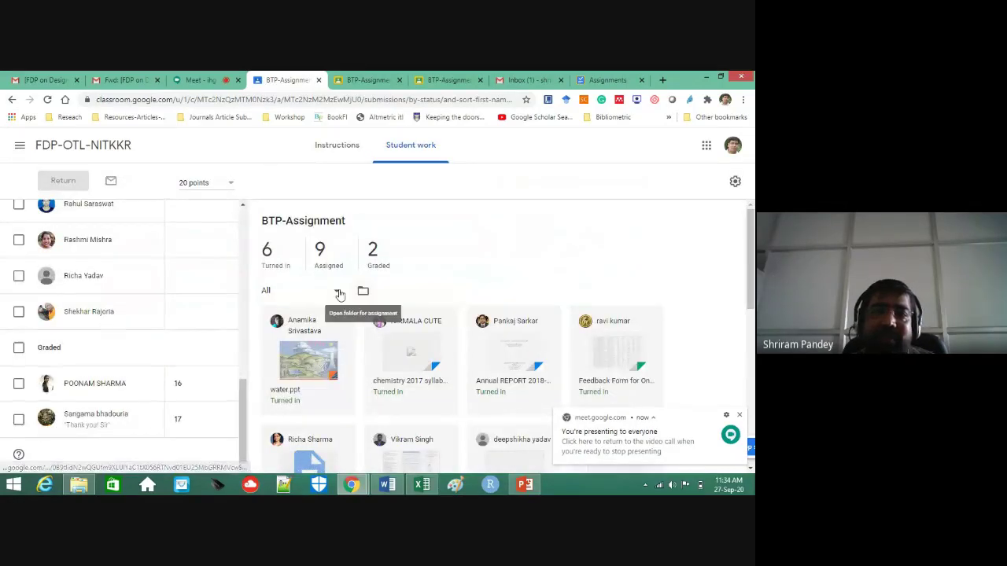
Show the submission status filter options, open the assignment's Google Drive folder and return to the student work.
{"action": "left_click", "coordinate": [339, 295]}
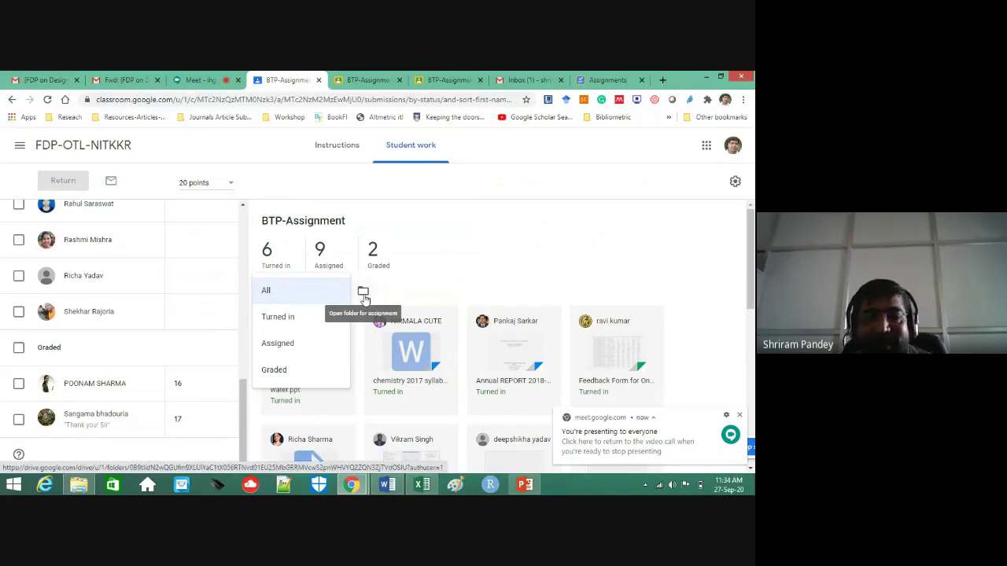
{"action": "left_click", "coordinate": [363, 294]}
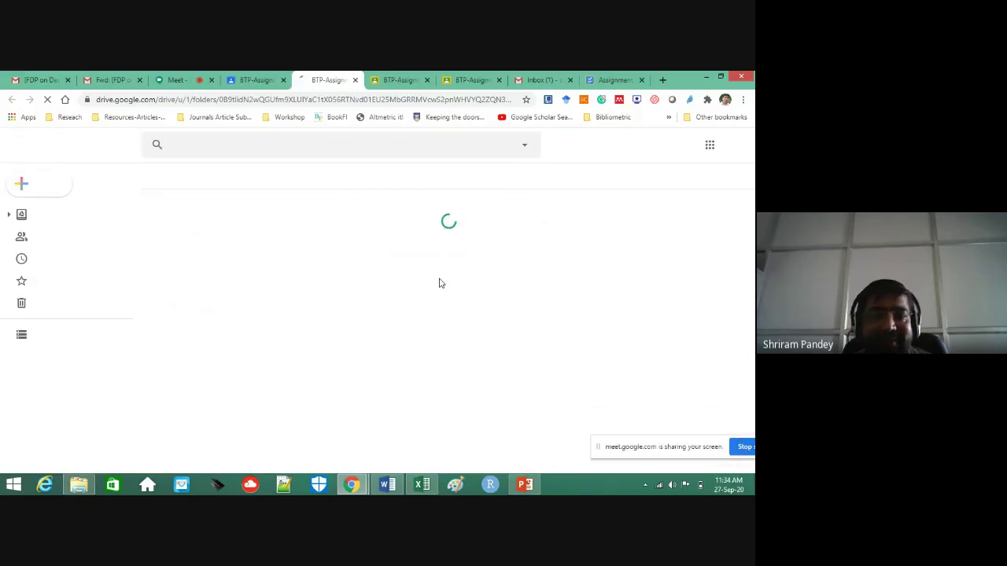
{"action": "left_click", "coordinate": [255, 79]}
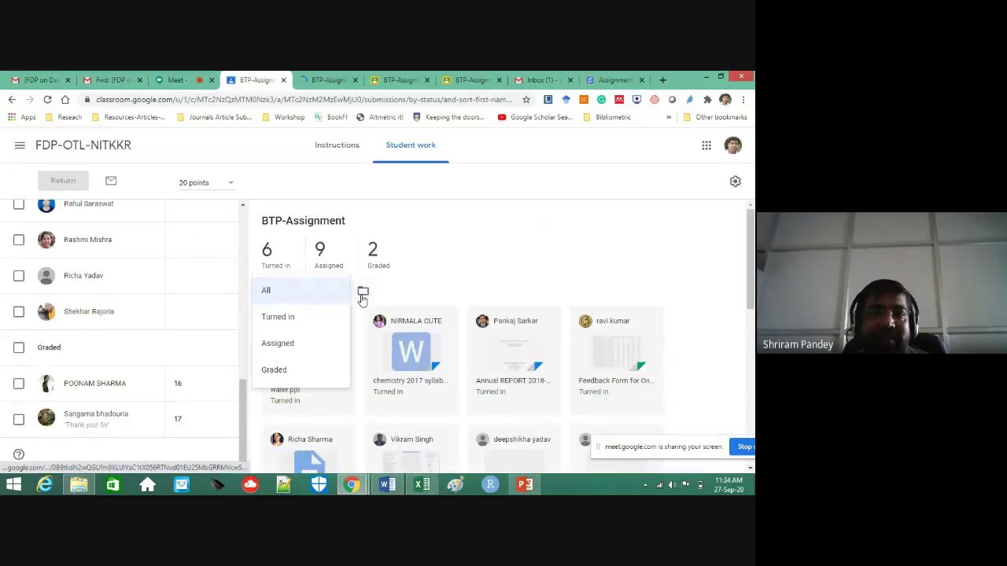
Close the assignment's Drive folder page, dismiss the submission filter list and return to the FDP-OTL-NITKKR class stream.
{"action": "left_click", "coordinate": [343, 81]}
{"action": "left_click", "coordinate": [354, 81]}
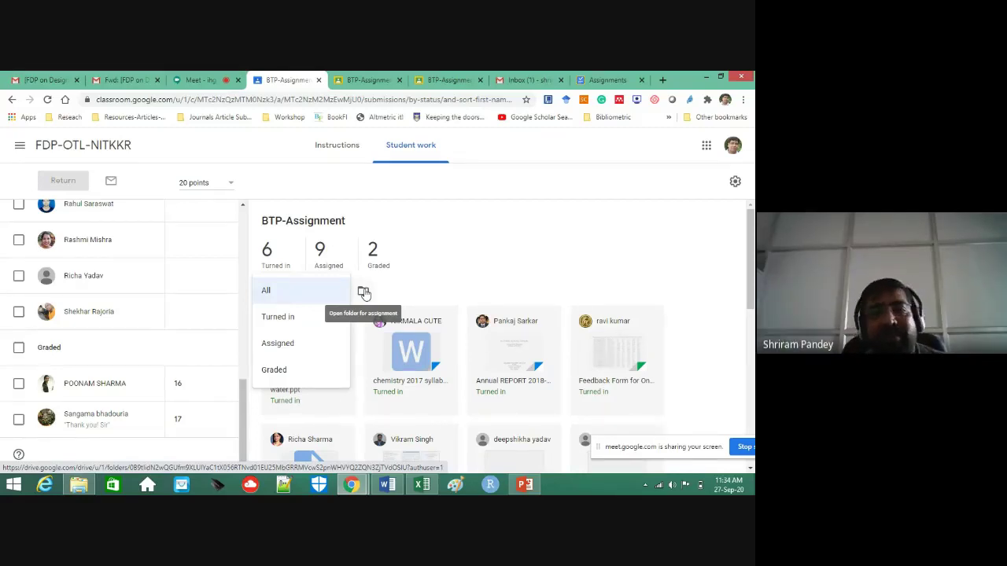
{"action": "left_click", "coordinate": [451, 242]}
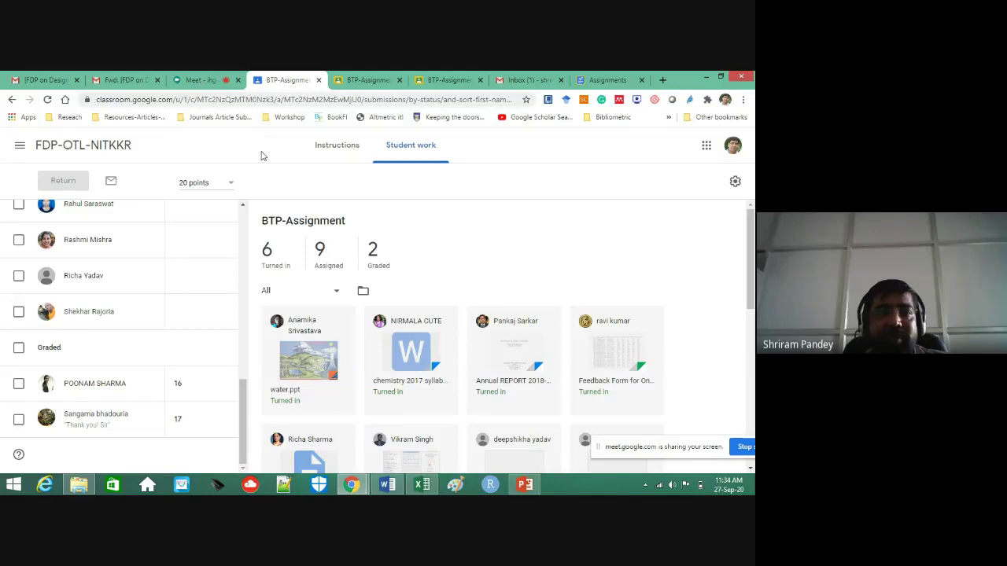
{"action": "left_click", "coordinate": [118, 146]}
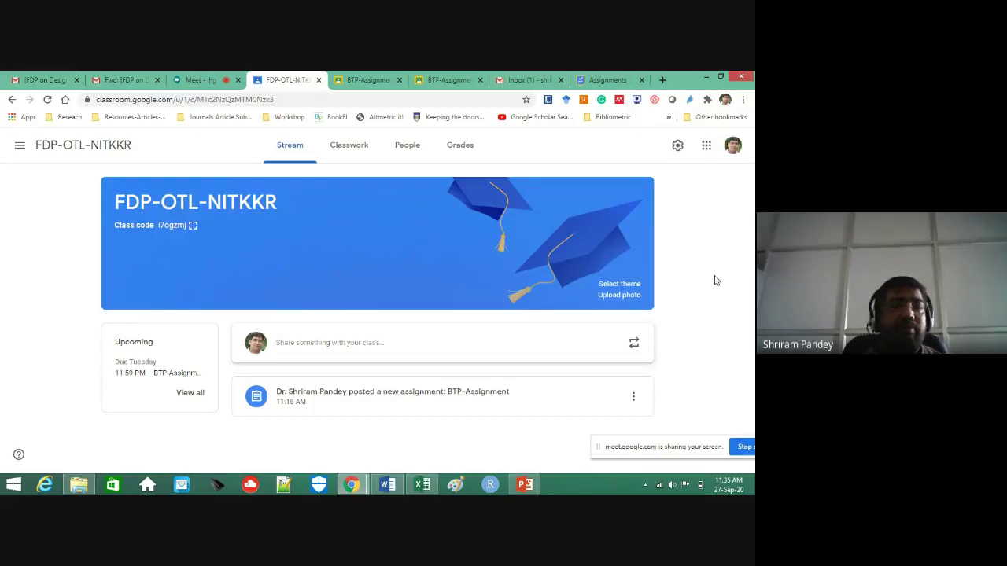
Switch to the Google Meet call and turn the camera and microphone off and back on.
{"action": "left_click", "coordinate": [598, 79]}
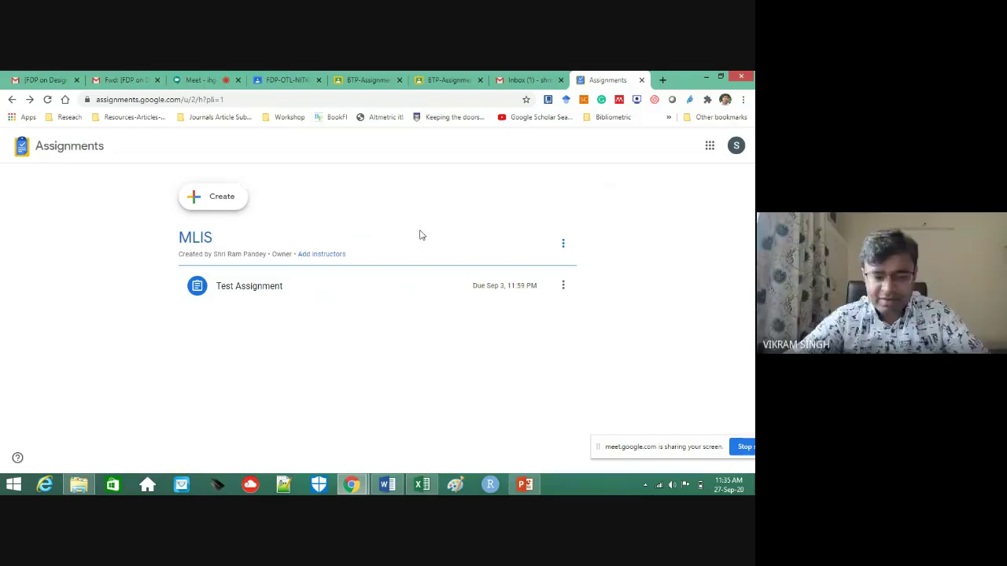
{"action": "left_click", "coordinate": [185, 82]}
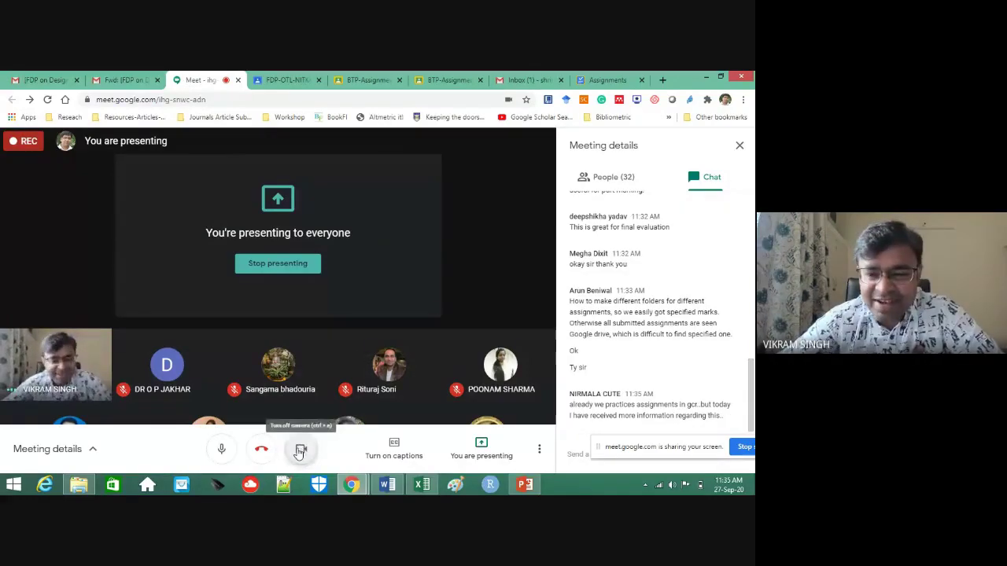
{"action": "left_click", "coordinate": [299, 451]}
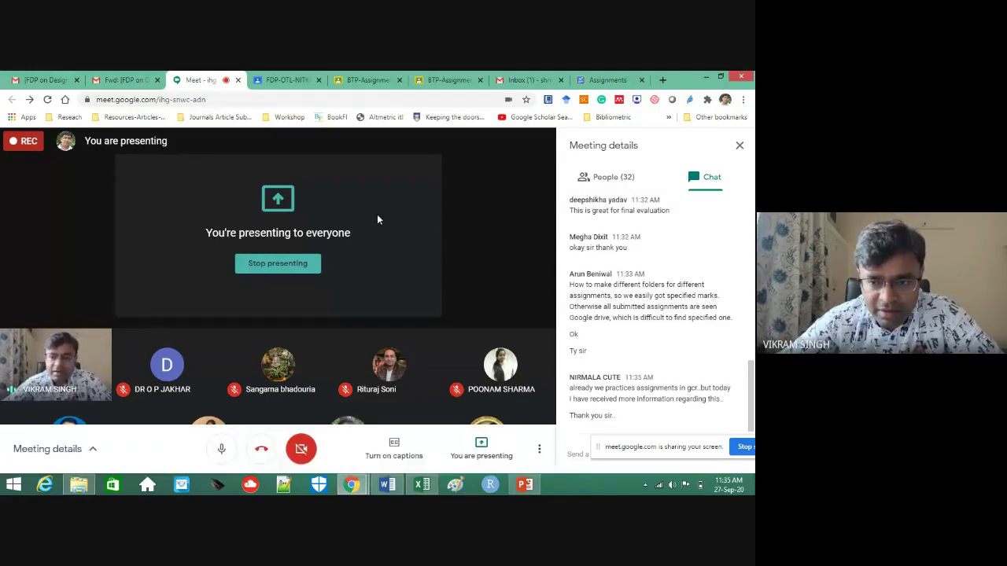
{"action": "left_click", "coordinate": [219, 457]}
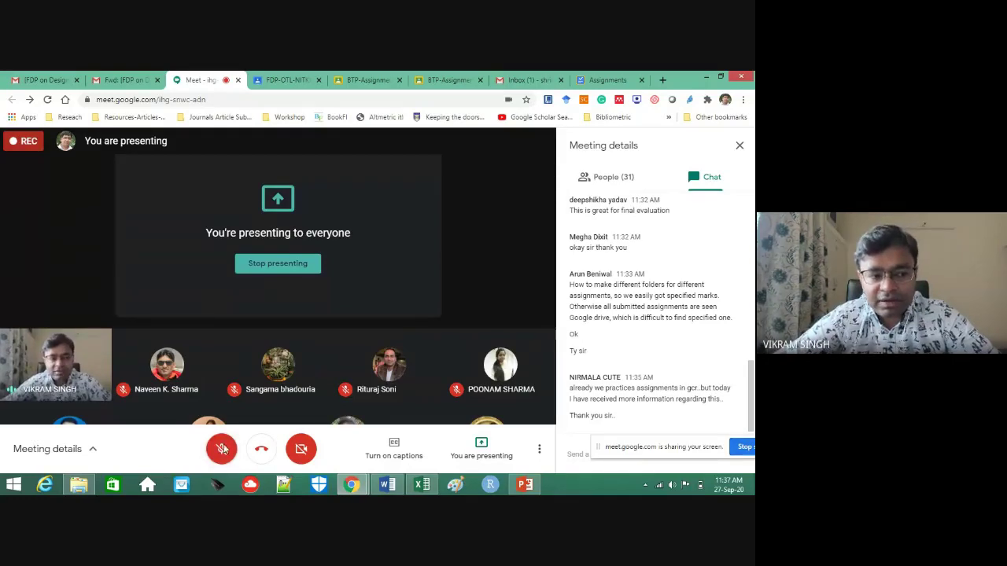
{"action": "left_click", "coordinate": [220, 452]}
{"action": "left_click", "coordinate": [313, 454]}
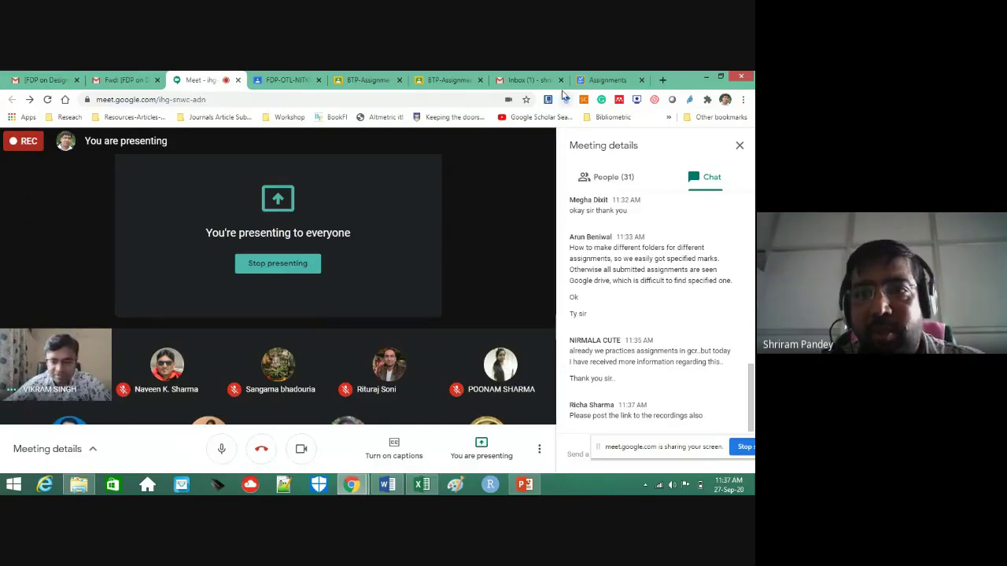
Switch to Google Assignments and start creating a new assignment.
{"action": "left_click", "coordinate": [606, 79]}
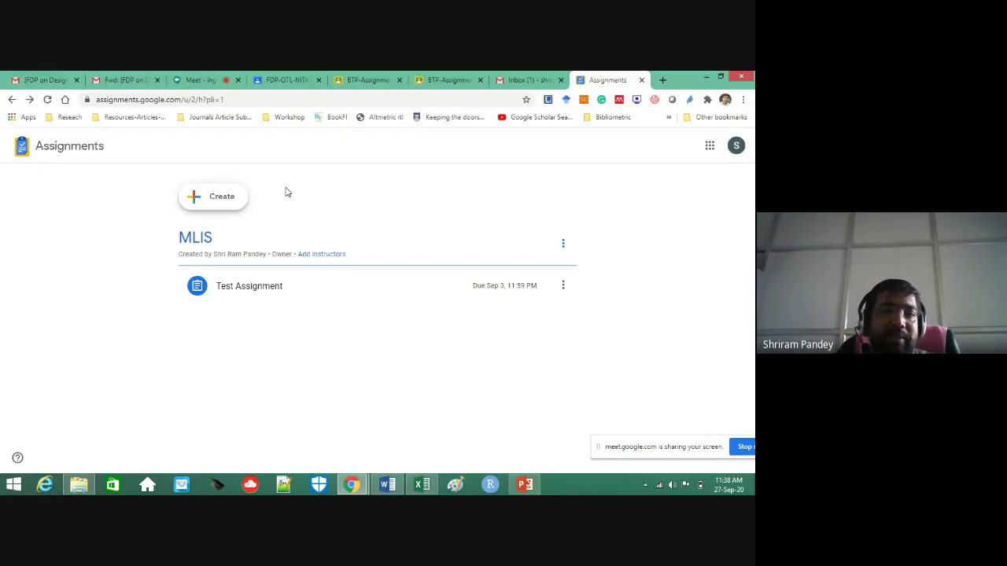
{"action": "left_click", "coordinate": [230, 199]}
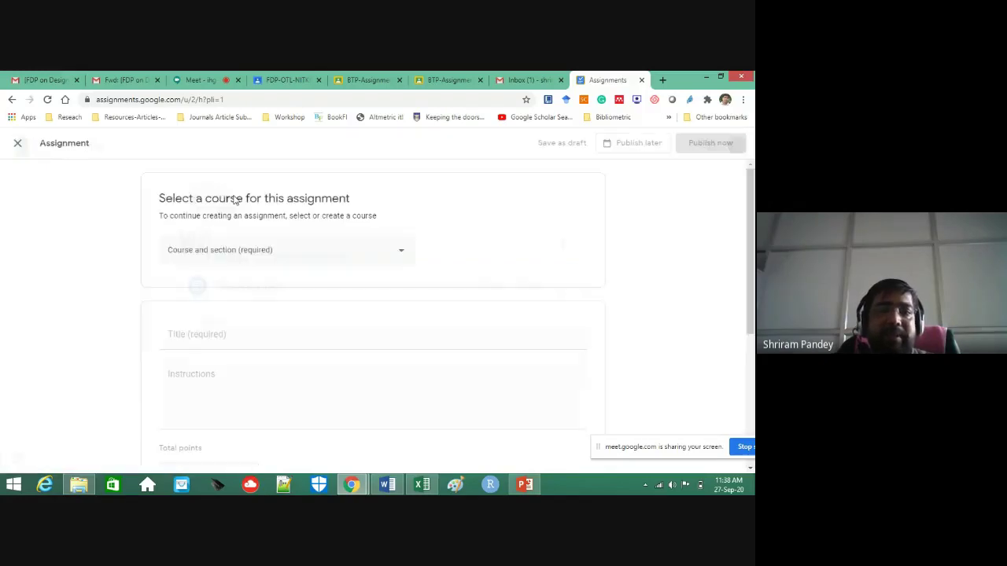
{"action": "left_click", "coordinate": [20, 145]}
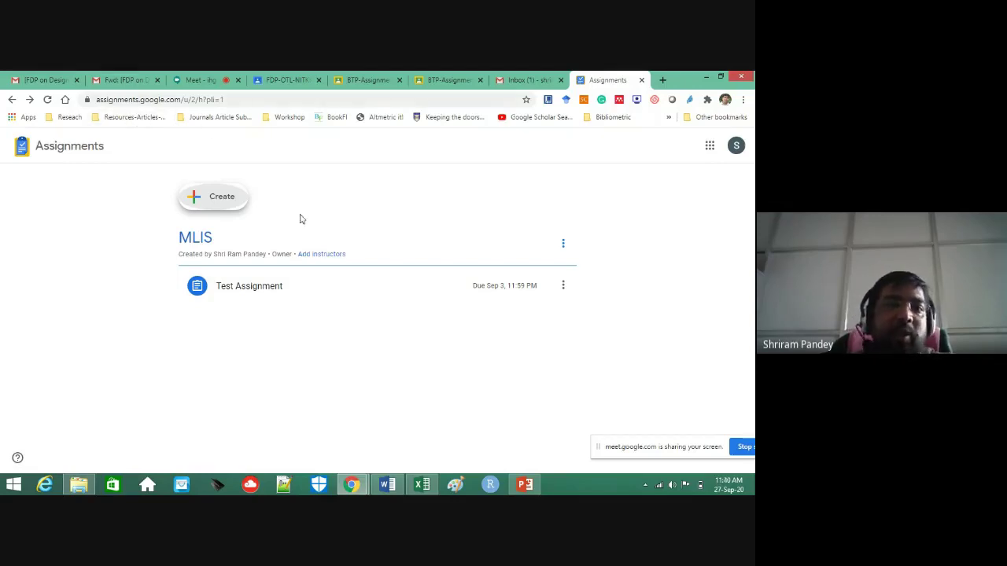
{"action": "left_click", "coordinate": [232, 206]}
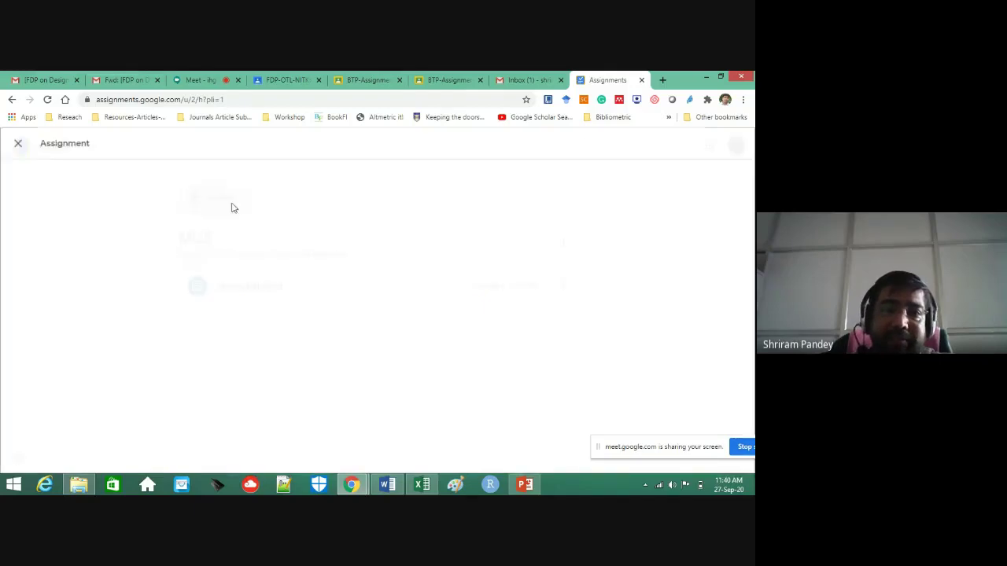
Examine the new assignment form: the course choices and the title, instructions, total points, due date, files and rubric fields.
{"action": "scroll", "coordinate": [476, 288], "scroll_direction": "down", "scroll_amount": 1}
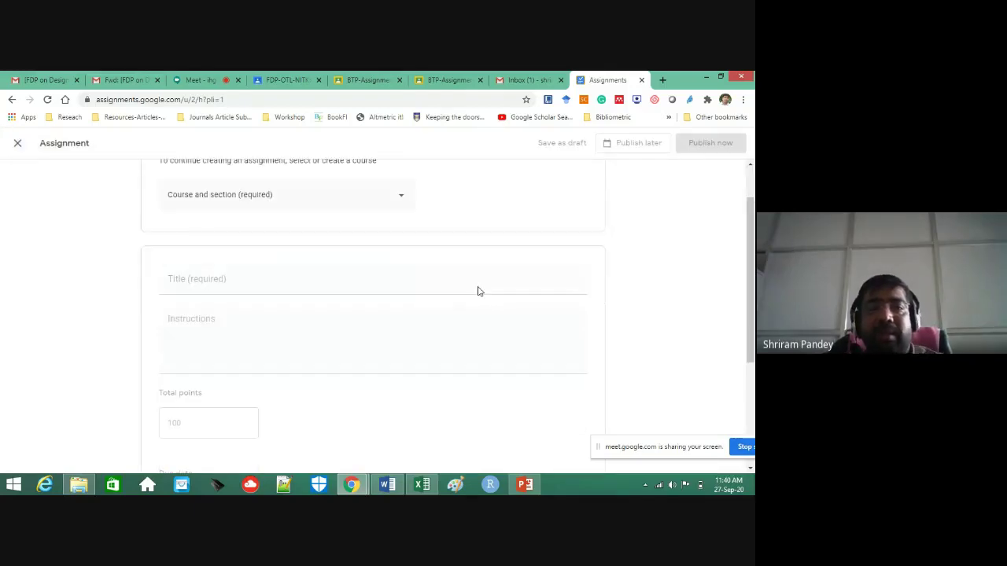
{"action": "left_click", "coordinate": [404, 201]}
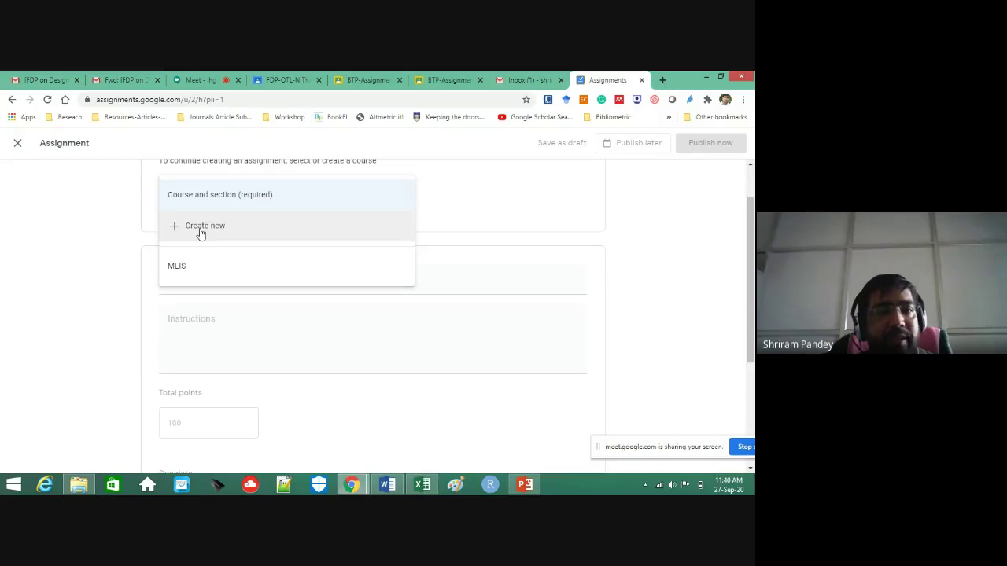
{"action": "left_click", "coordinate": [478, 210]}
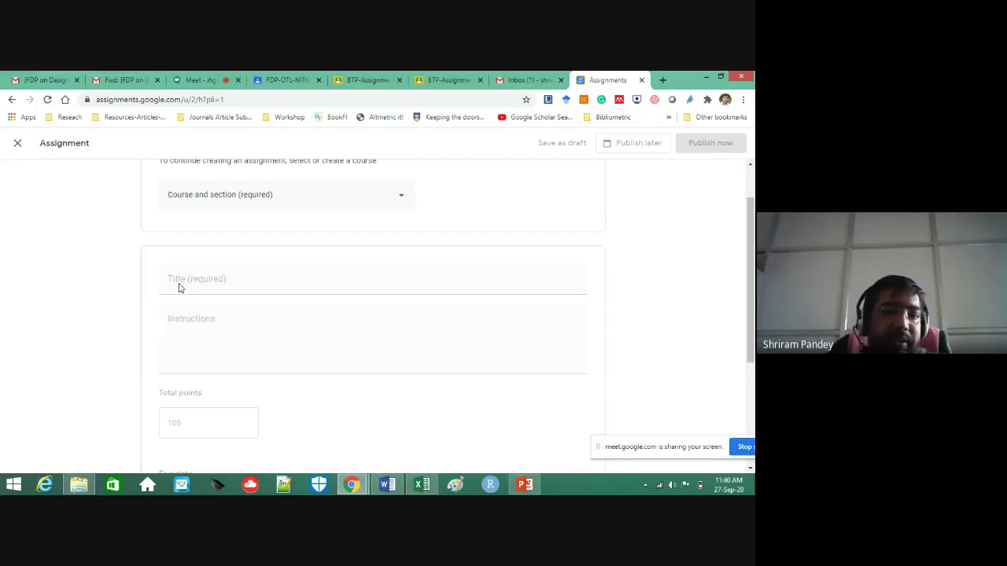
{"action": "scroll", "coordinate": [231, 288], "scroll_direction": "down", "scroll_amount": 1}
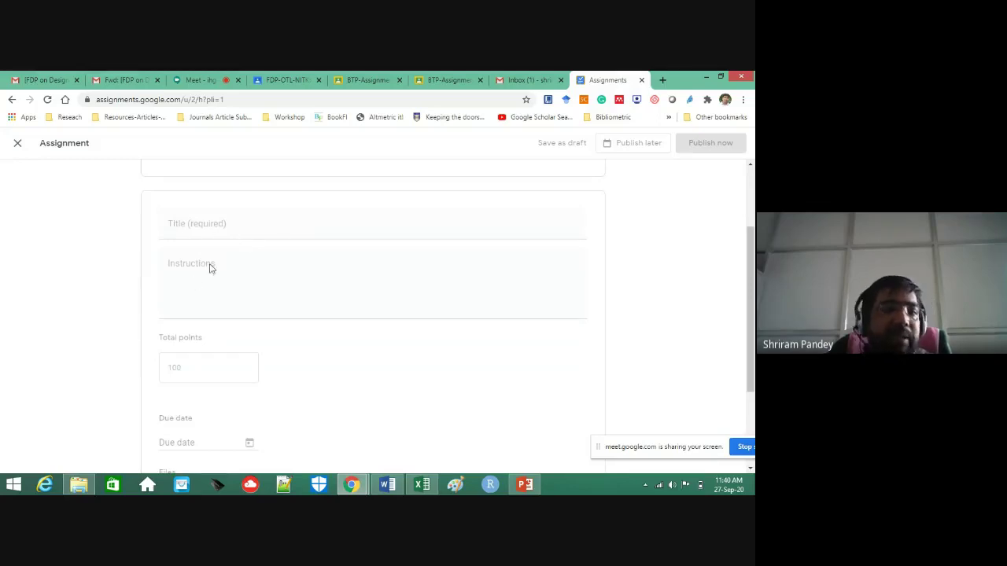
{"action": "scroll", "coordinate": [288, 285], "scroll_direction": "down", "scroll_amount": 2}
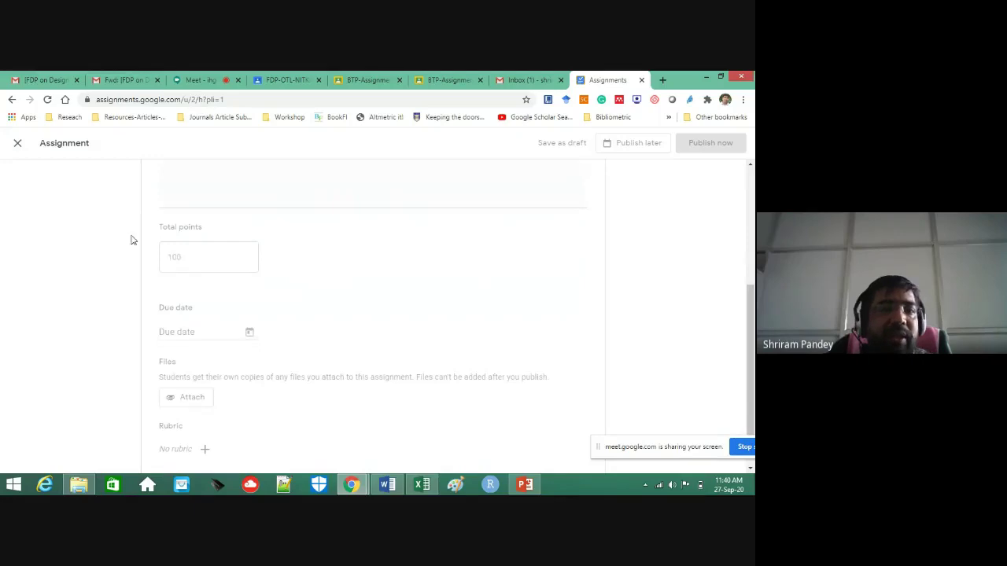
{"action": "scroll", "coordinate": [308, 278], "scroll_direction": "down", "scroll_amount": 1}
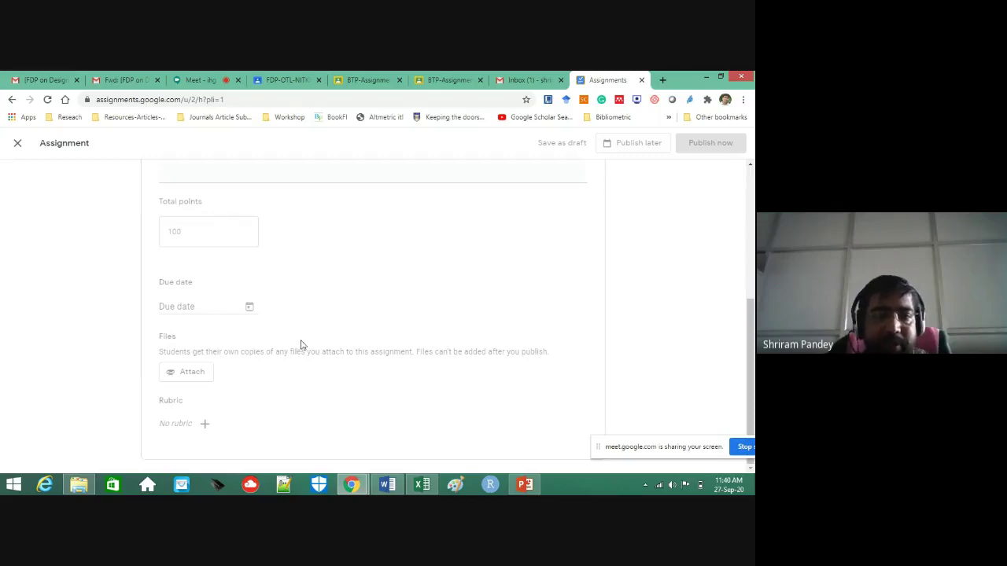
{"action": "scroll", "coordinate": [308, 312], "scroll_direction": "up", "scroll_amount": 2}
{"action": "scroll", "coordinate": [308, 312], "scroll_direction": "up", "scroll_amount": 2}
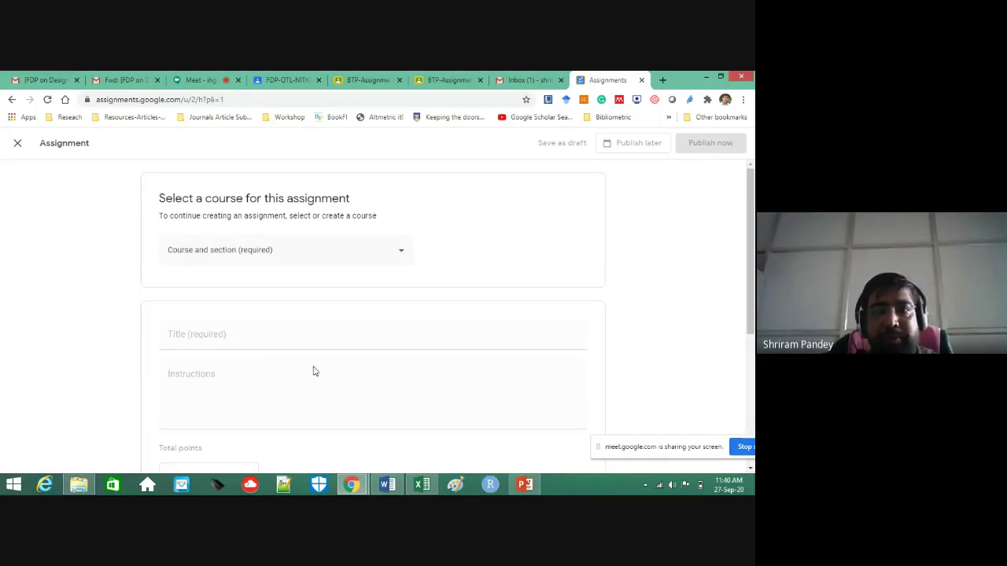
Create a new course named FDP-NITKKR-OTL for the assignment and keep it selected as the course.
{"action": "left_click", "coordinate": [242, 254]}
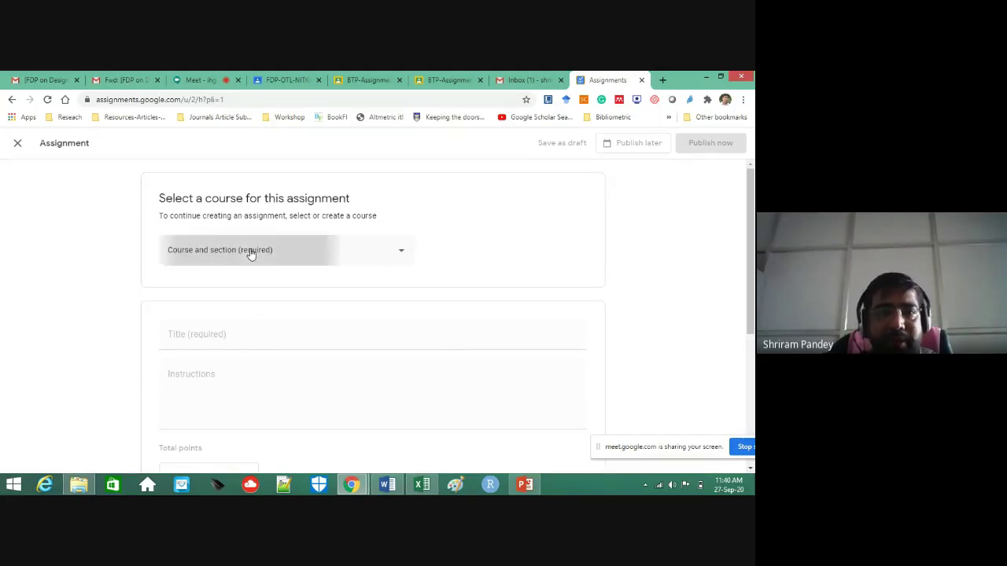
{"action": "left_click", "coordinate": [222, 292]}
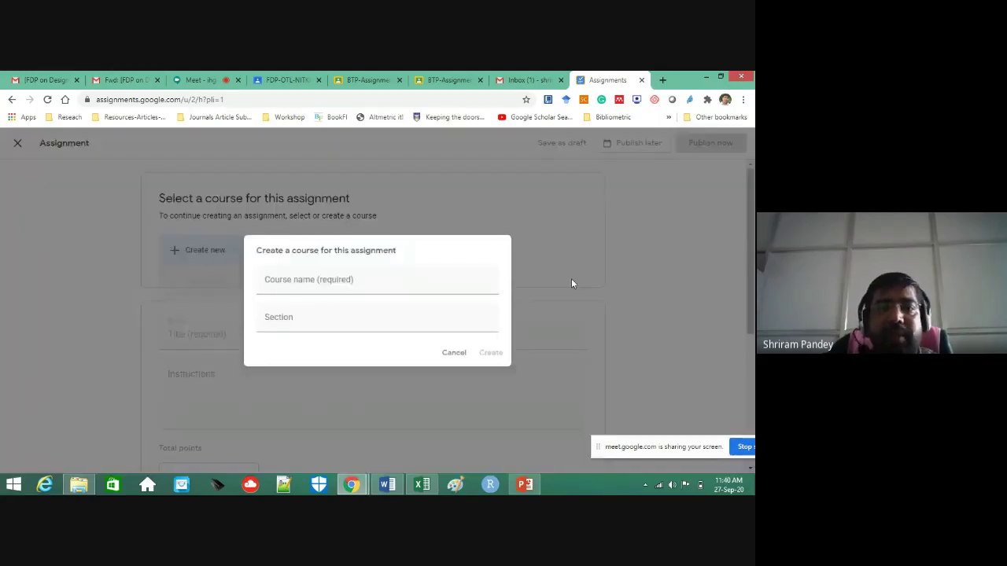
{"action": "left_click", "coordinate": [319, 286]}
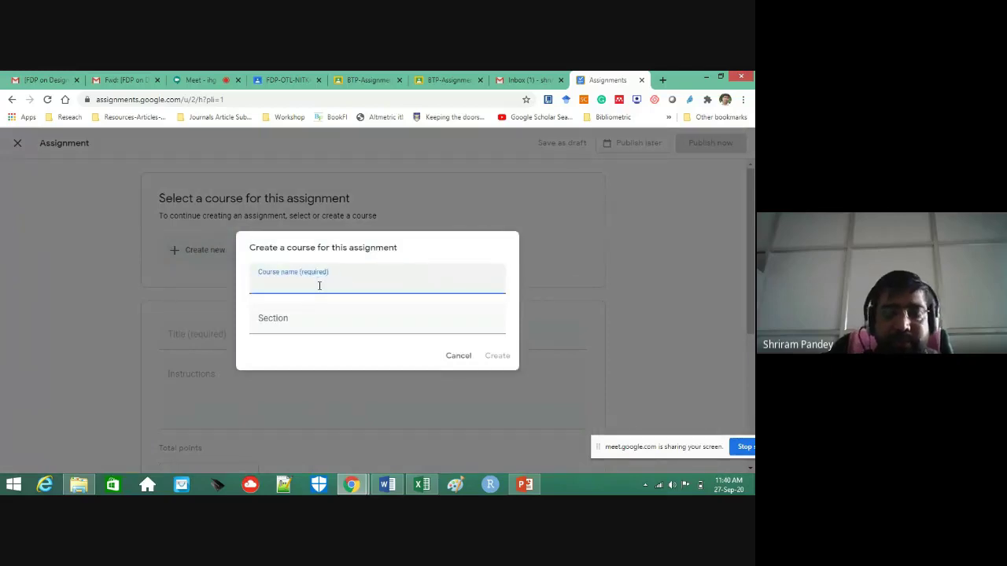
{"action": "type", "text": "NIT"}
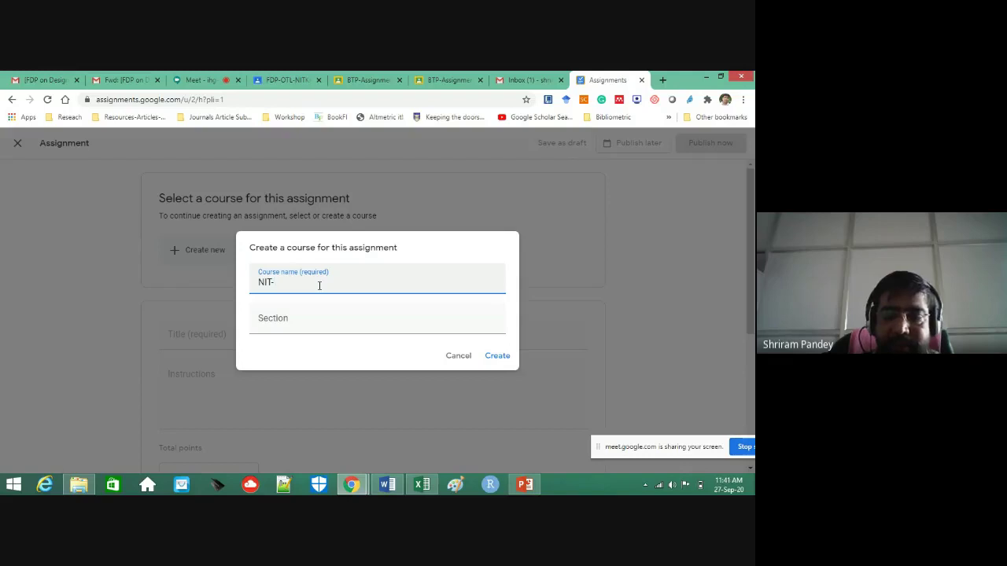
{"action": "type", "text": "-"}
{"action": "key", "text": "BackSpace"}
{"action": "key", "text": "BackSpace"}
{"action": "key", "text": "BackSpace"}
{"action": "key", "text": "BackSpace"}
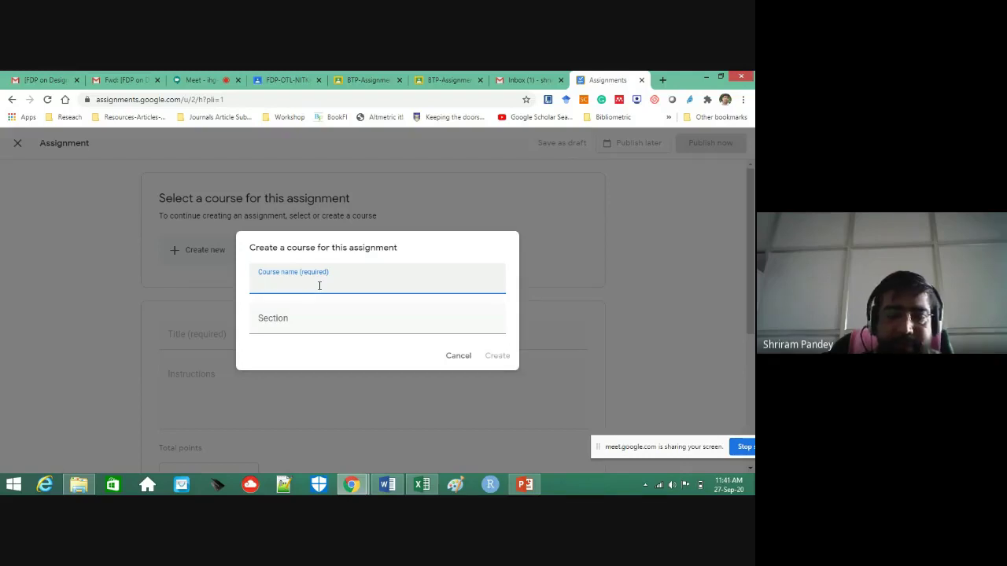
{"action": "type", "text": "FDP-N"}
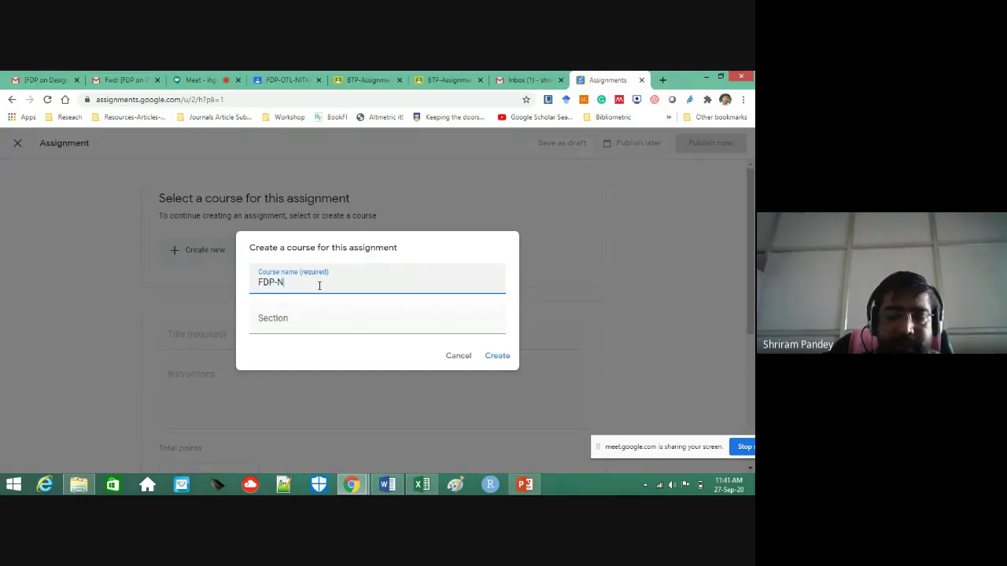
{"action": "type", "text": "ITKKR"}
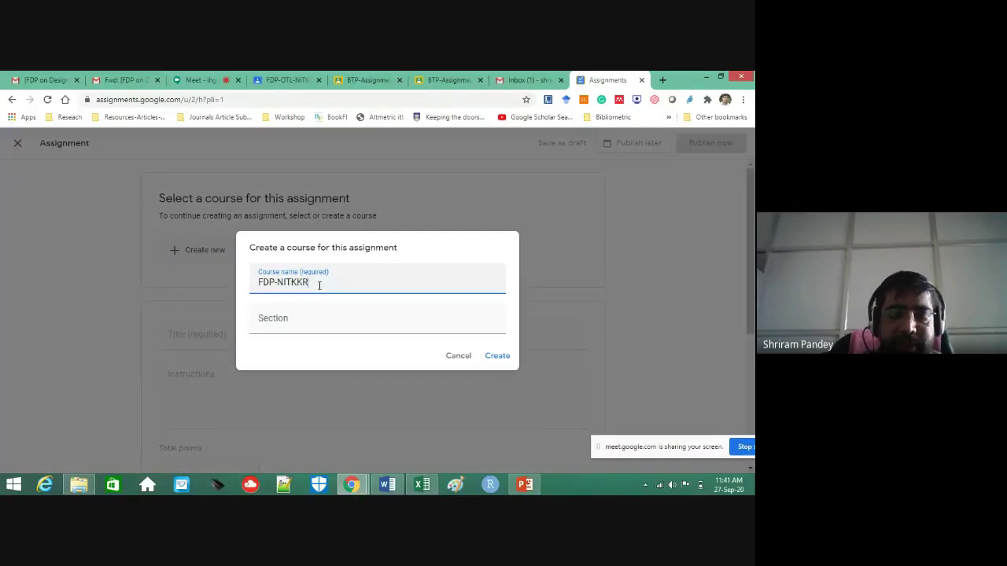
{"action": "type", "text": "-OTL"}
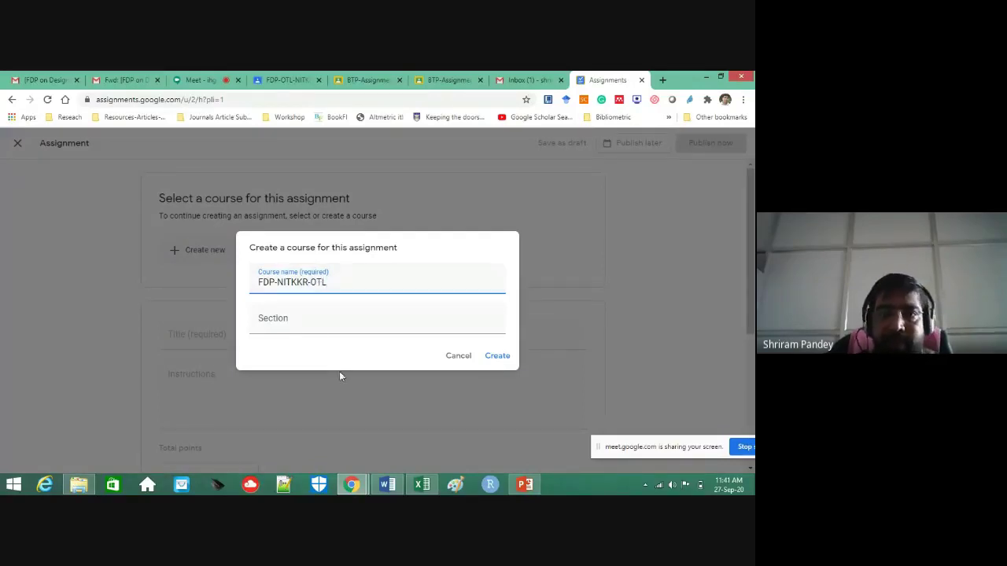
{"action": "left_click", "coordinate": [498, 356]}
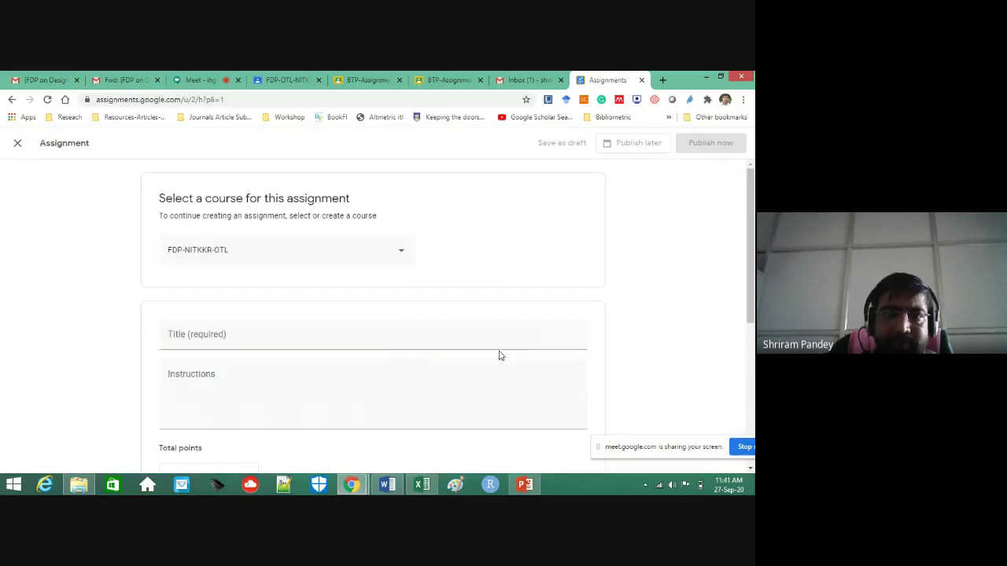
{"action": "left_click", "coordinate": [393, 250]}
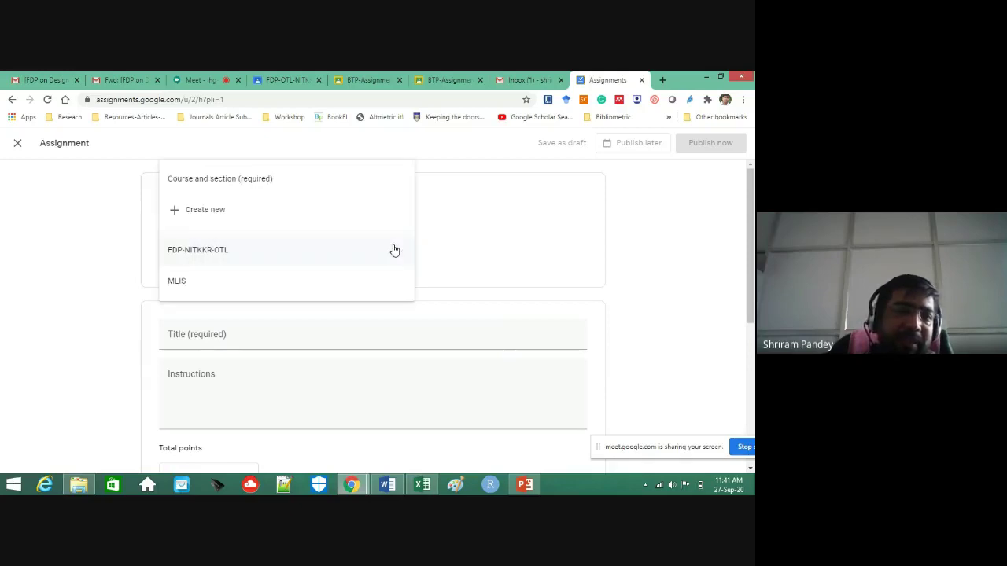
{"action": "left_click", "coordinate": [346, 260]}
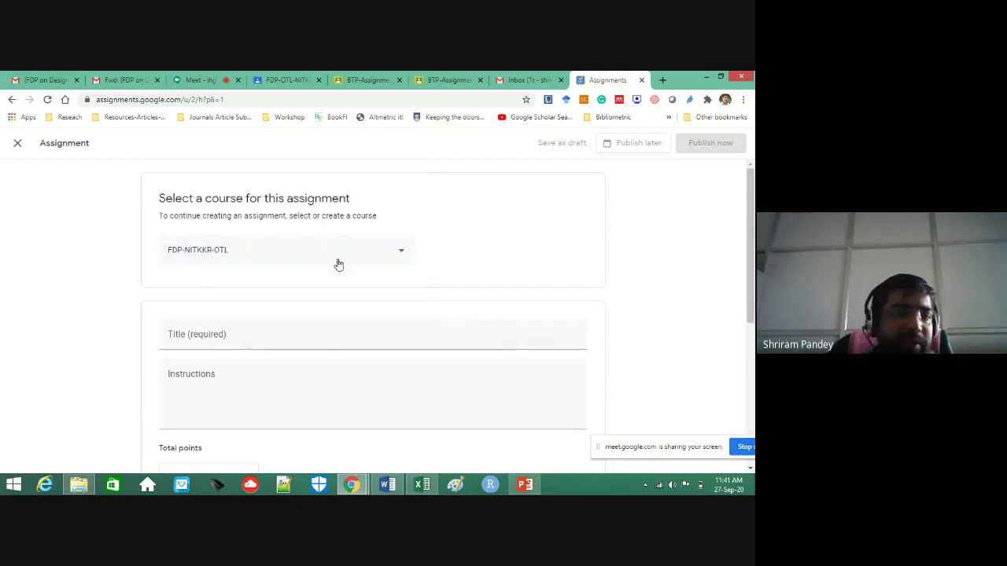
Title the new assignment "BTP Assignment".
{"action": "left_click", "coordinate": [255, 335]}
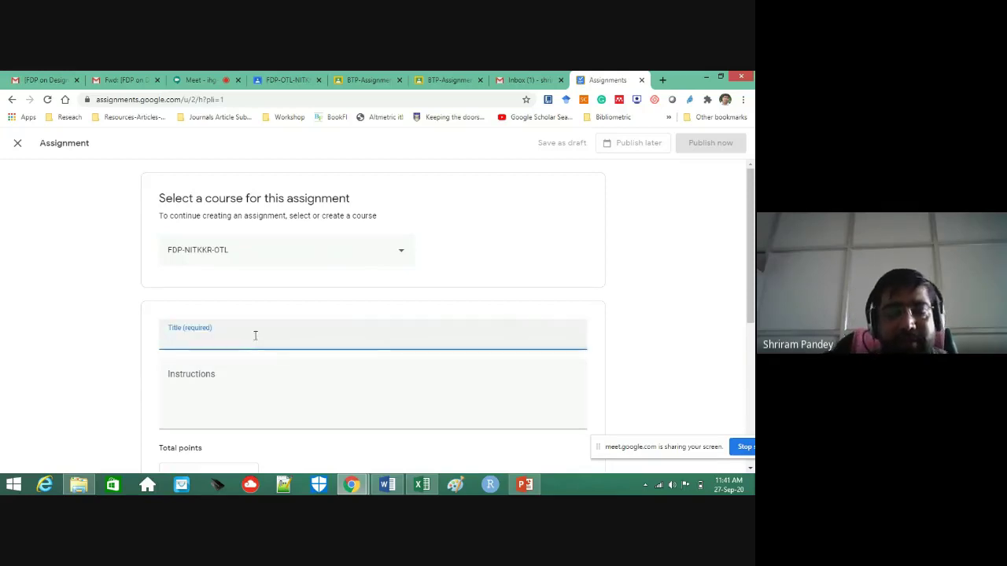
{"action": "type", "text": "BTP"}
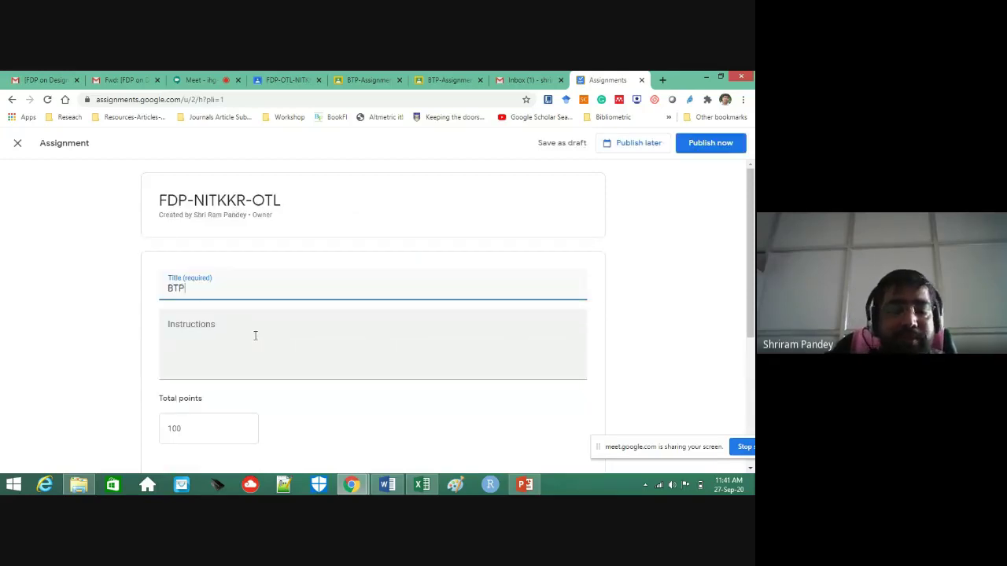
{"action": "type", "text": " Assi"}
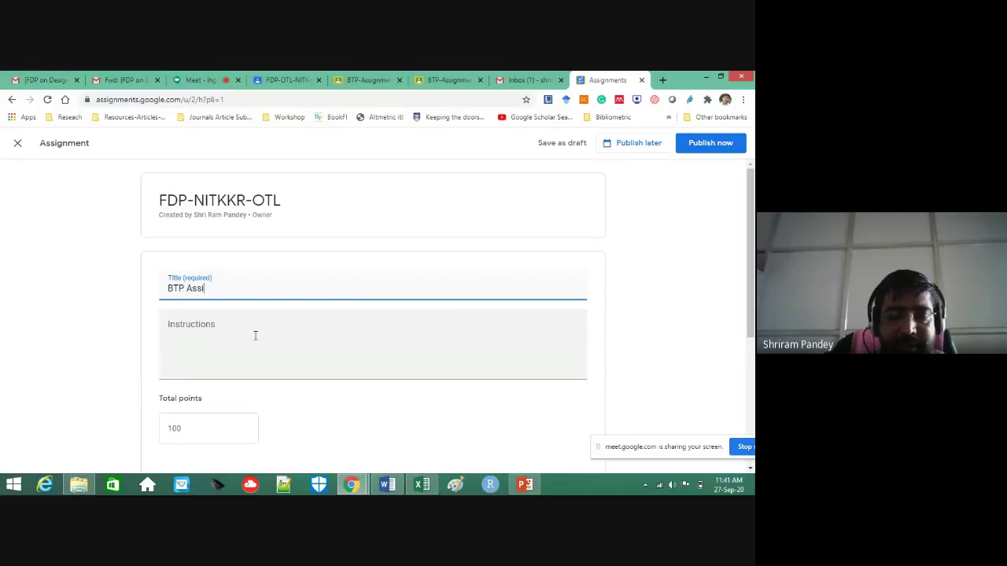
{"action": "type", "text": "gnemnt"}
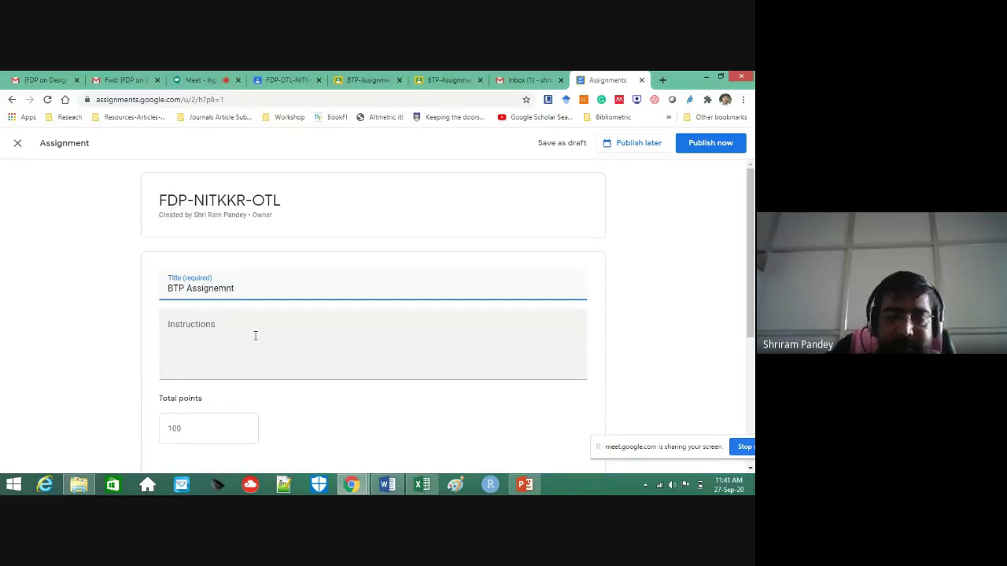
{"action": "key", "text": "BackSpace"}
{"action": "key", "text": "BackSpace"}
{"action": "key", "text": "BackSpace"}
{"action": "key", "text": "BackSpace"}
{"action": "key", "text": "BackSpace"}
{"action": "key", "text": "BackSpace"}
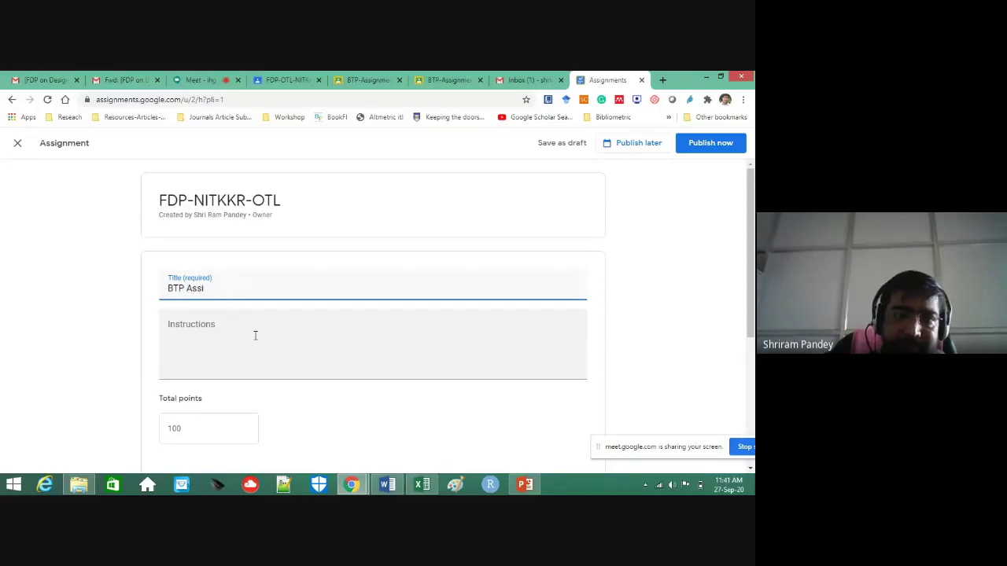
{"action": "type", "text": "g"}
{"action": "key", "text": "BackSpace"}
{"action": "key", "text": "BackSpace"}
{"action": "key", "text": "BackSpace"}
{"action": "key", "text": "BackSpace"}
{"action": "key", "text": "BackSpace"}
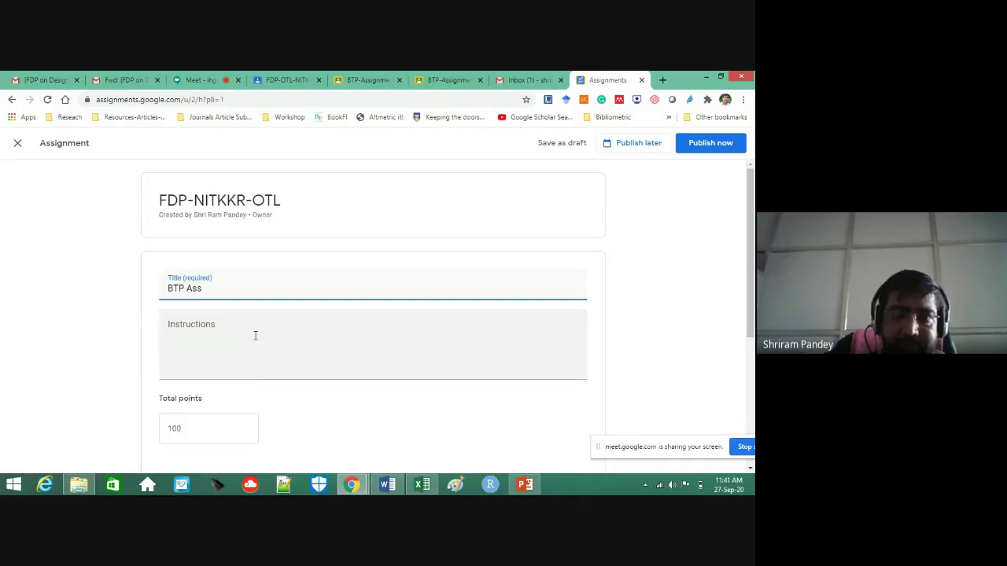
{"action": "type", "text": "Re"}
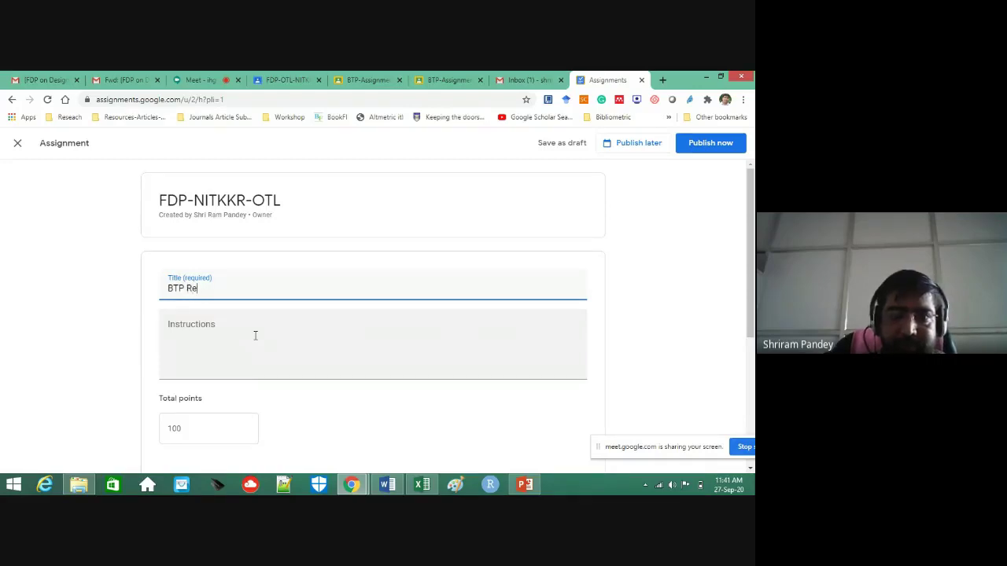
{"action": "key", "text": "BackSpace"}
{"action": "key", "text": "BackSpace"}
{"action": "type", "text": "A"}
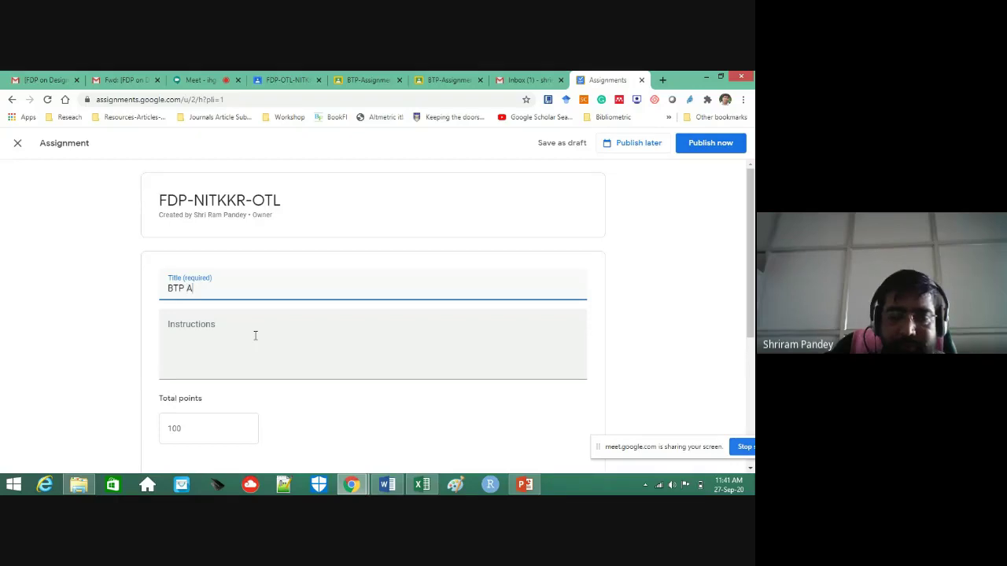
{"action": "type", "text": "ssignment"}
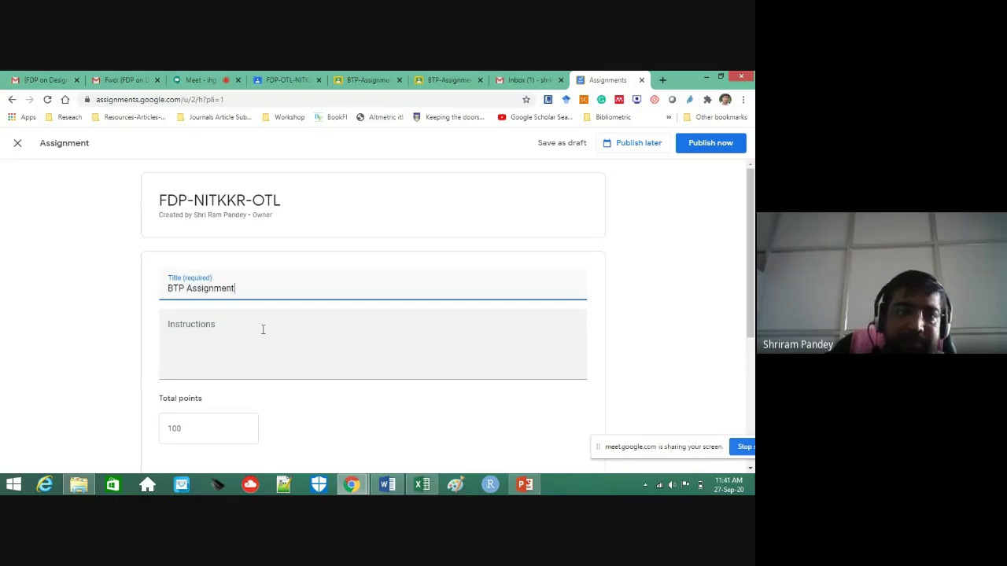
Fill in the assignment instructions with "THis is your BTP Assignment".
{"action": "left_click", "coordinate": [262, 330]}
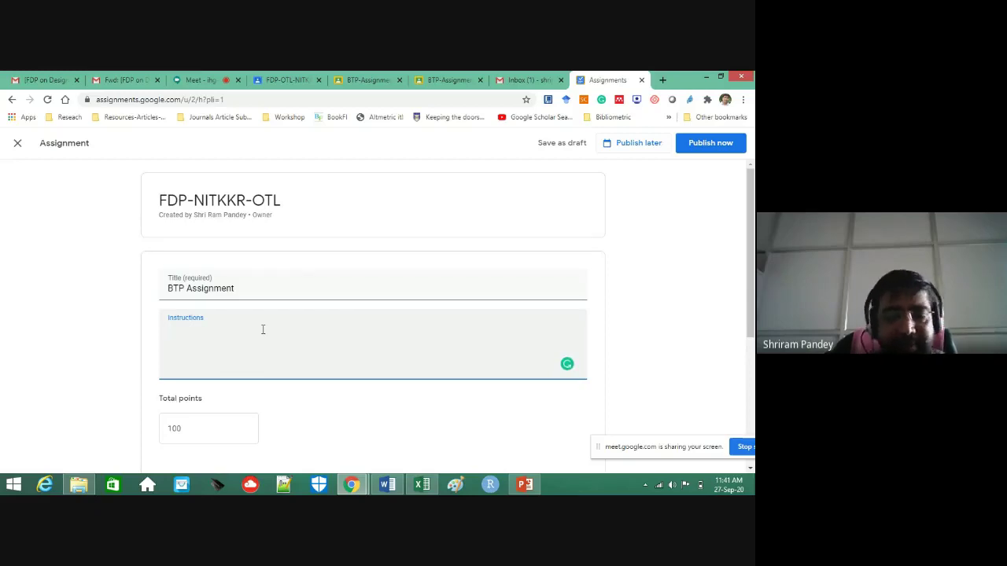
{"action": "type", "text": "TH"}
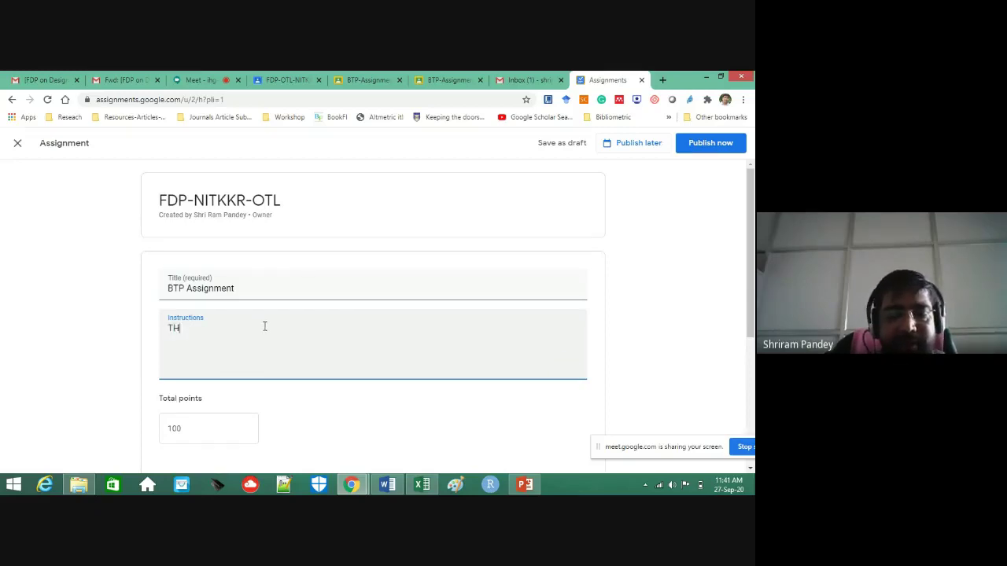
{"action": "type", "text": "is is yo"}
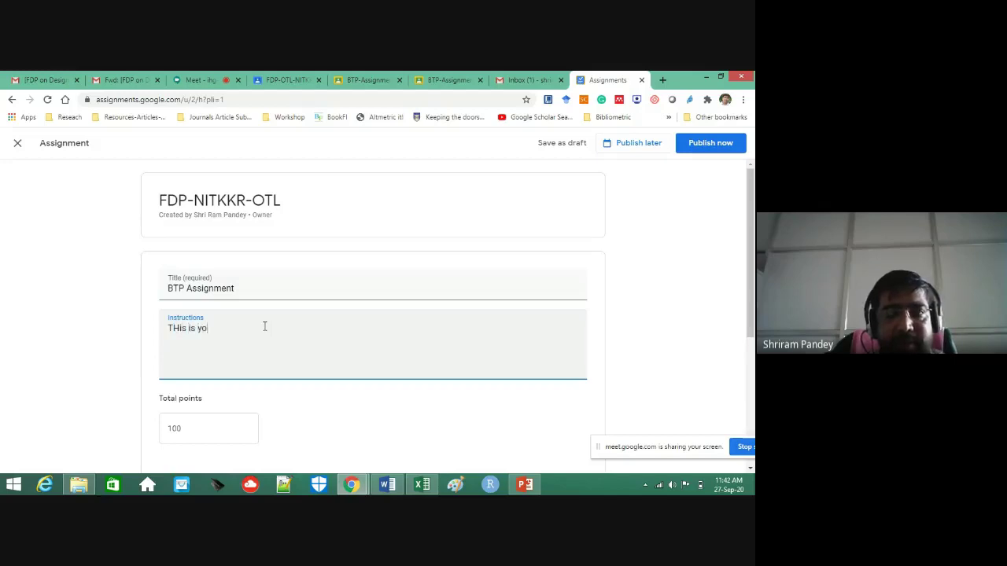
{"action": "type", "text": "ur BTP"}
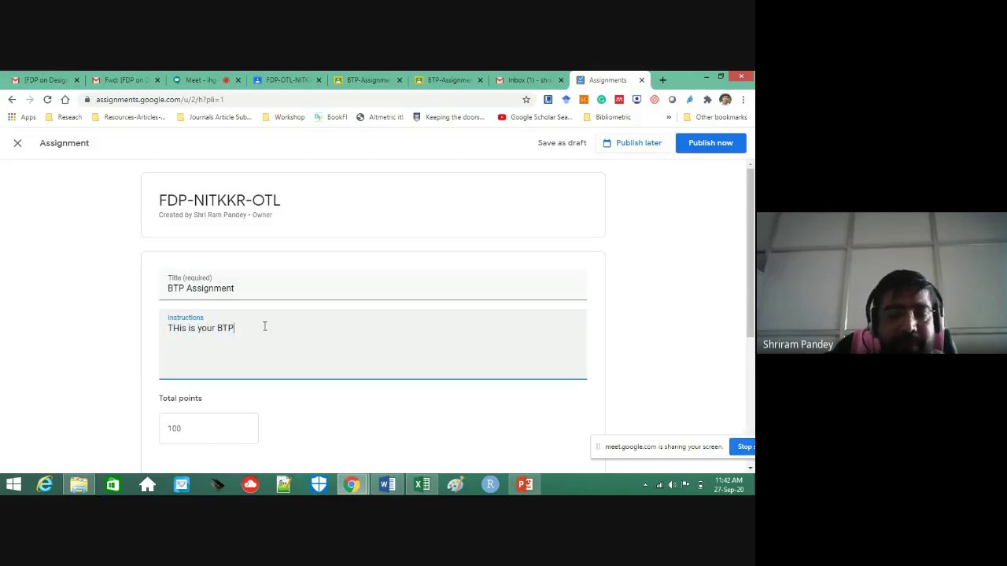
{"action": "type", "text": " Assi"}
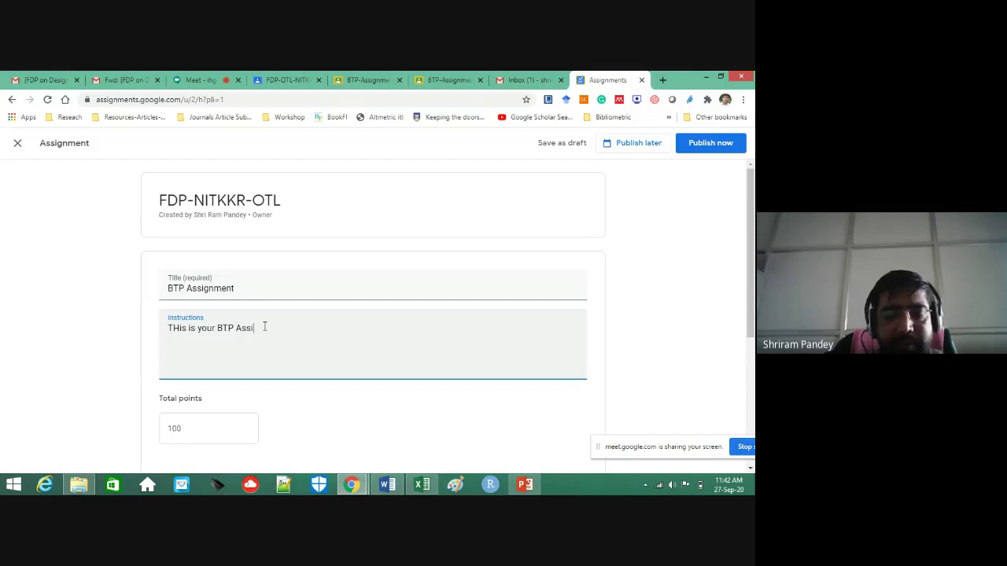
{"action": "type", "text": "gnment"}
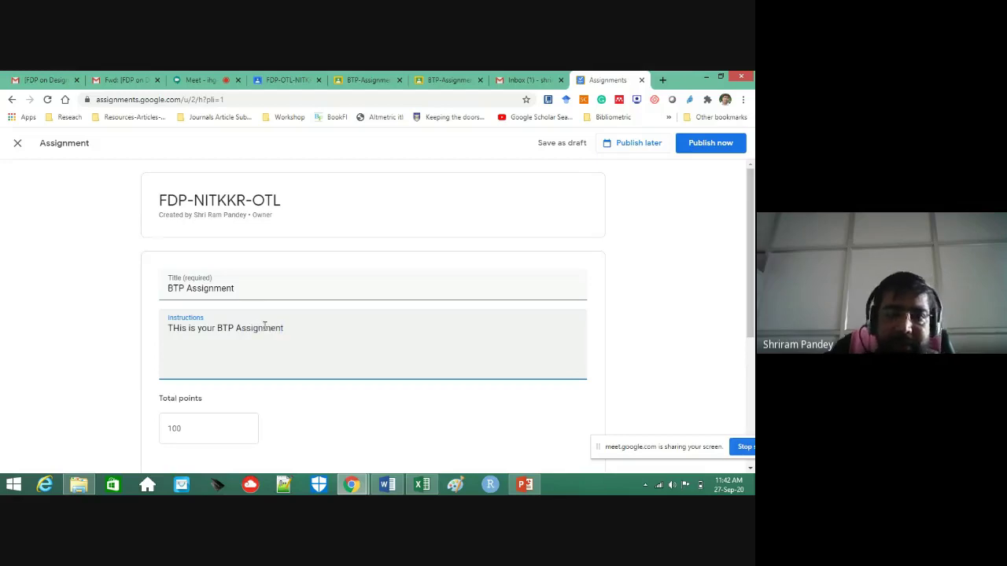
Set the assignment's total points to 20 and its due date to Sep 28, 2020.
{"action": "scroll", "coordinate": [189, 409], "scroll_direction": "down", "scroll_amount": 2}
{"action": "left_click", "coordinate": [211, 326]}
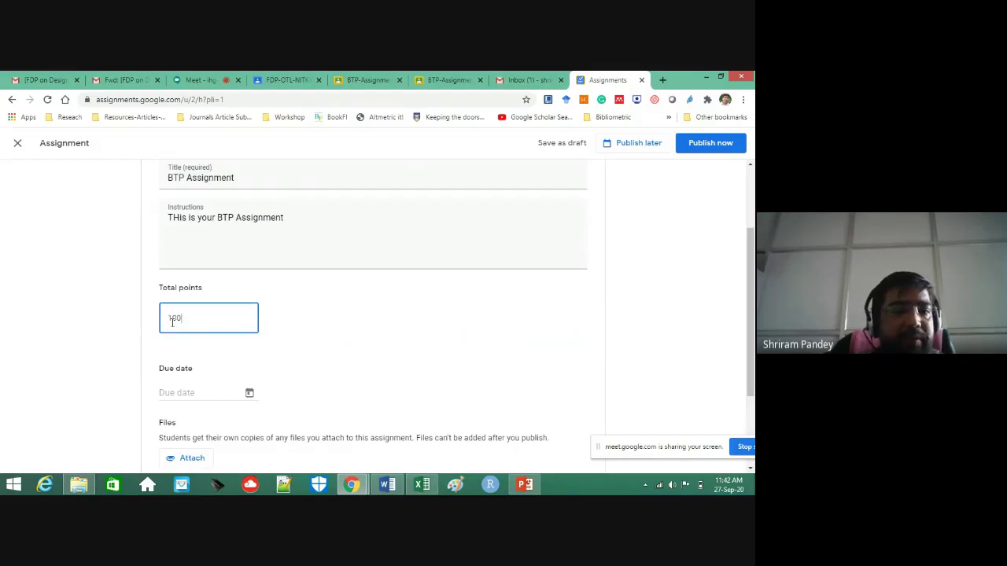
{"action": "left_click_drag", "start_coordinate": [184, 319], "coordinate": [155, 324]}
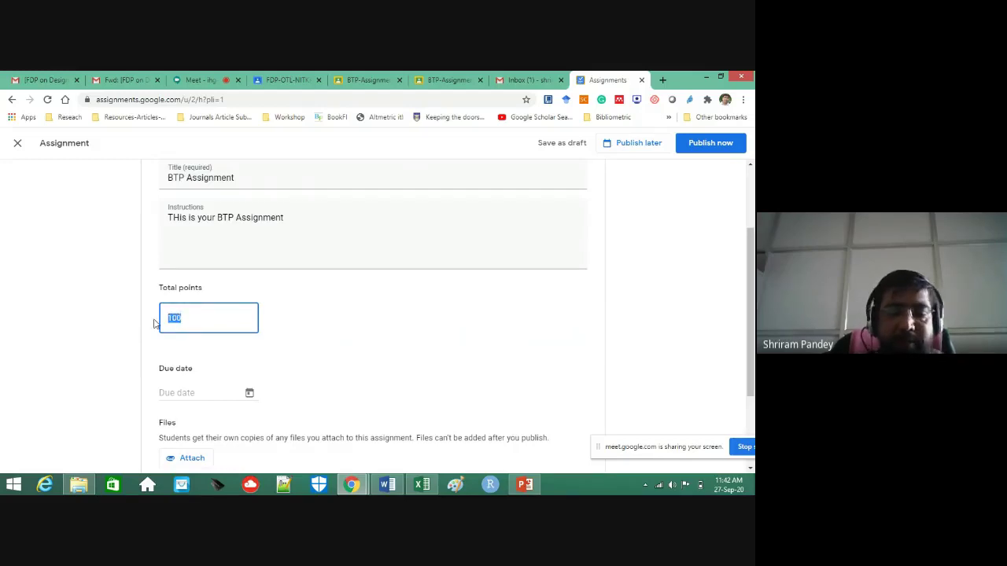
{"action": "type", "text": "20"}
{"action": "scroll", "coordinate": [215, 363], "scroll_direction": "down", "scroll_amount": 1}
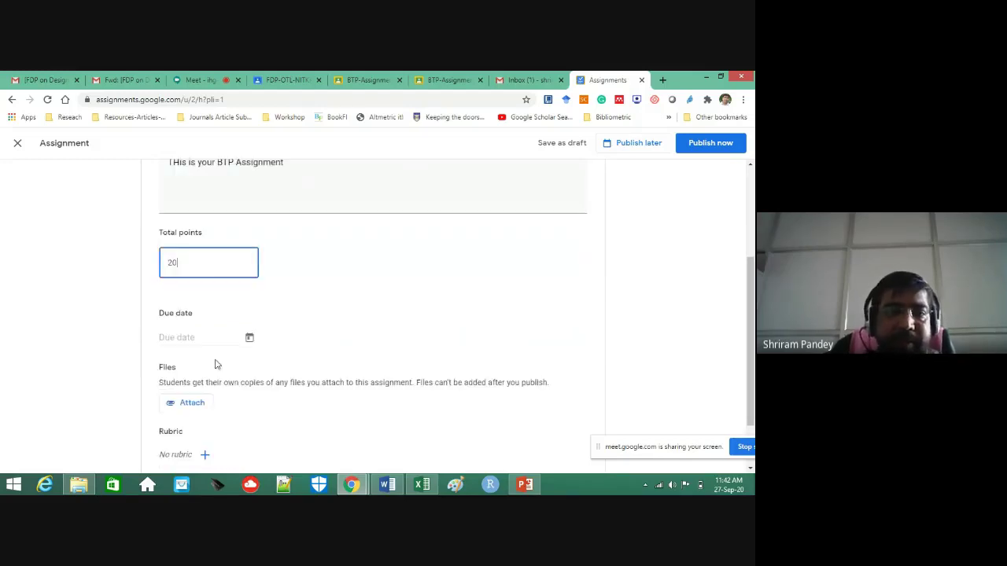
{"action": "left_click", "coordinate": [249, 338]}
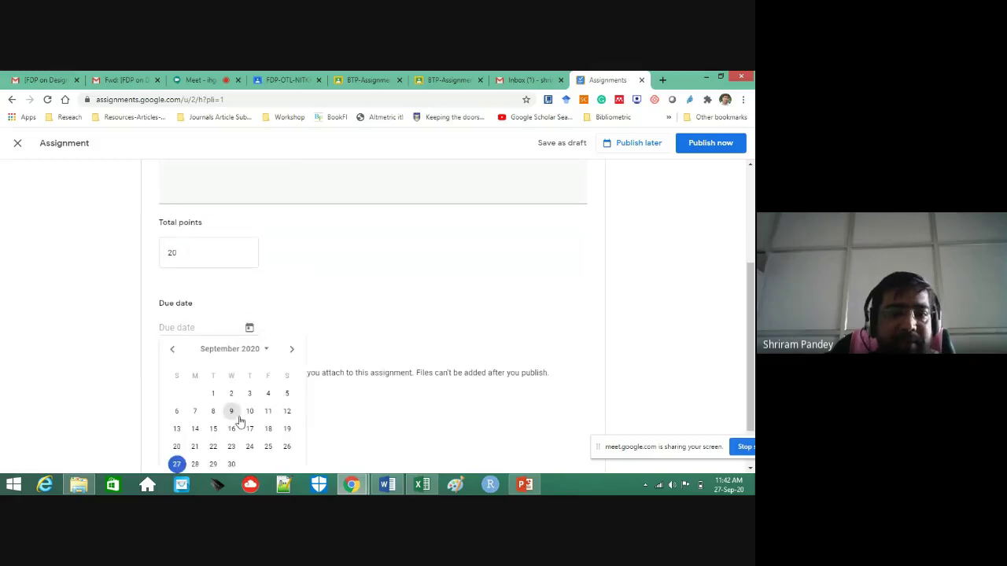
{"action": "left_click", "coordinate": [194, 464]}
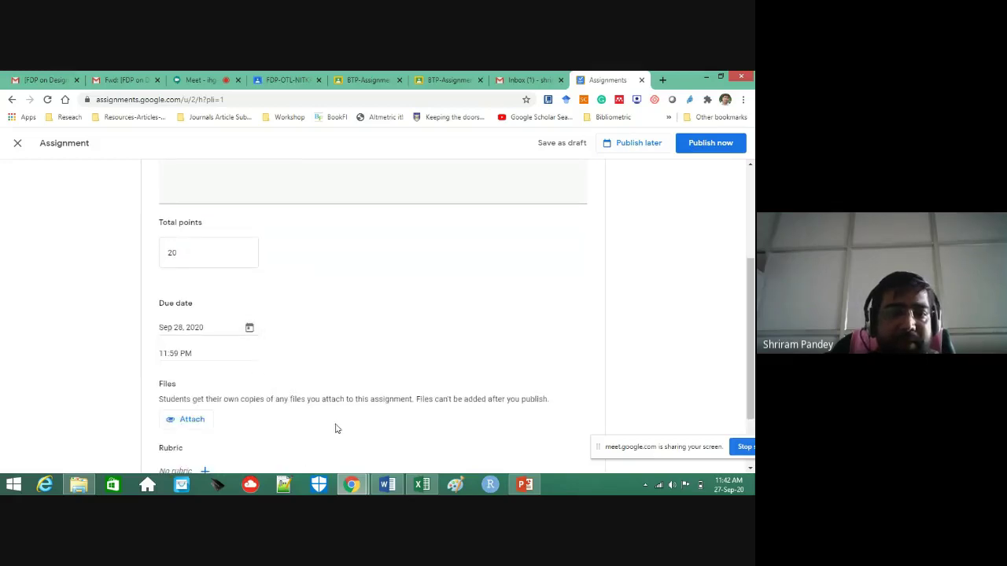
Check the FDP-NITKKR-OTL course for a rubric to reuse, and bring up the file upload for importing a rubric from Sheets.
{"action": "scroll", "coordinate": [330, 425], "scroll_direction": "down", "scroll_amount": 1}
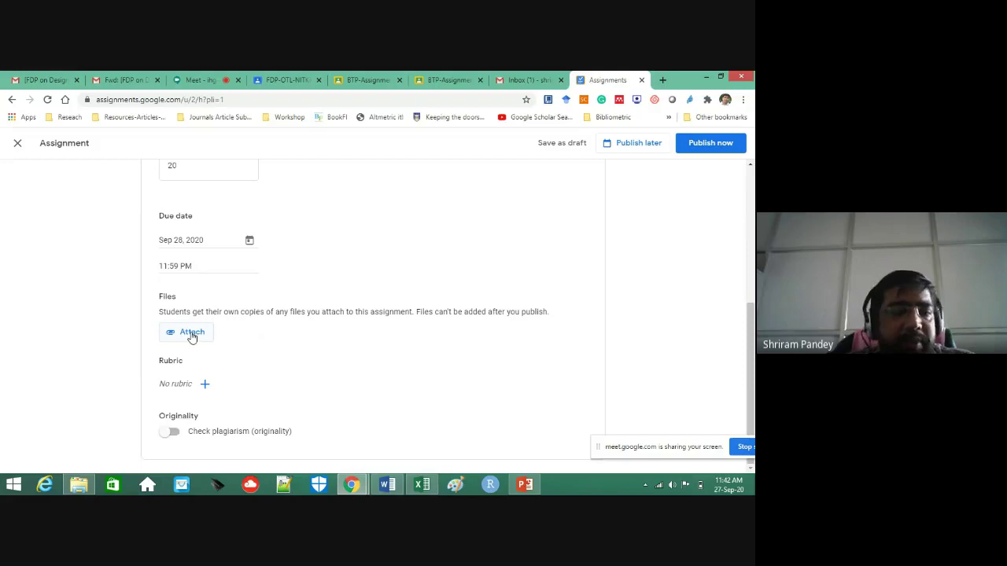
{"action": "left_click", "coordinate": [204, 385]}
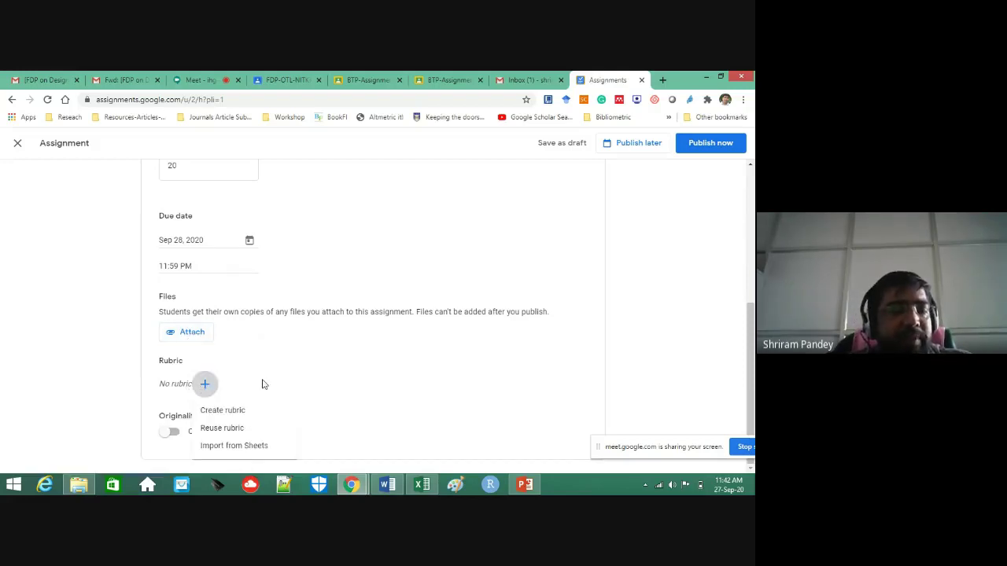
{"action": "left_click", "coordinate": [227, 429]}
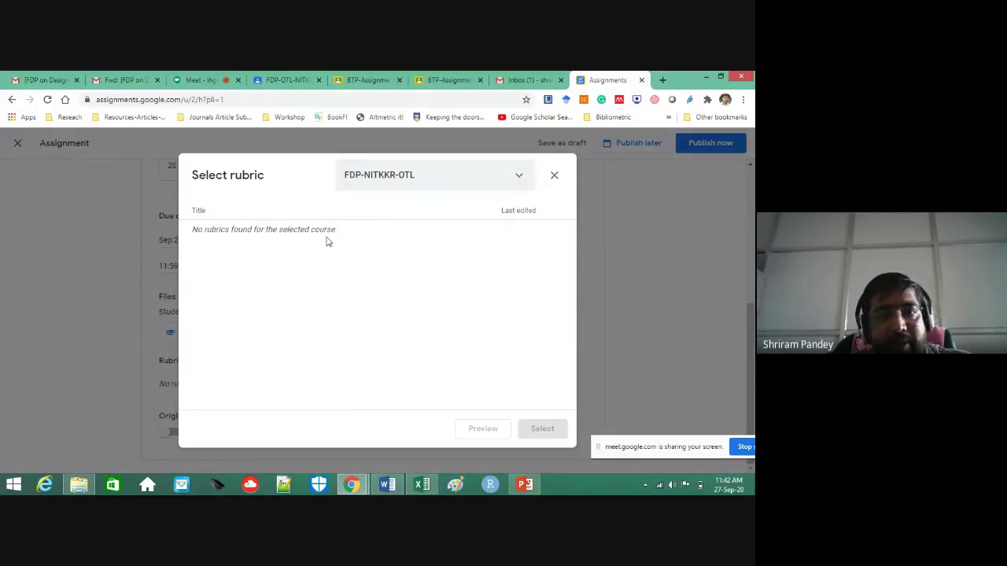
{"action": "left_click", "coordinate": [556, 177]}
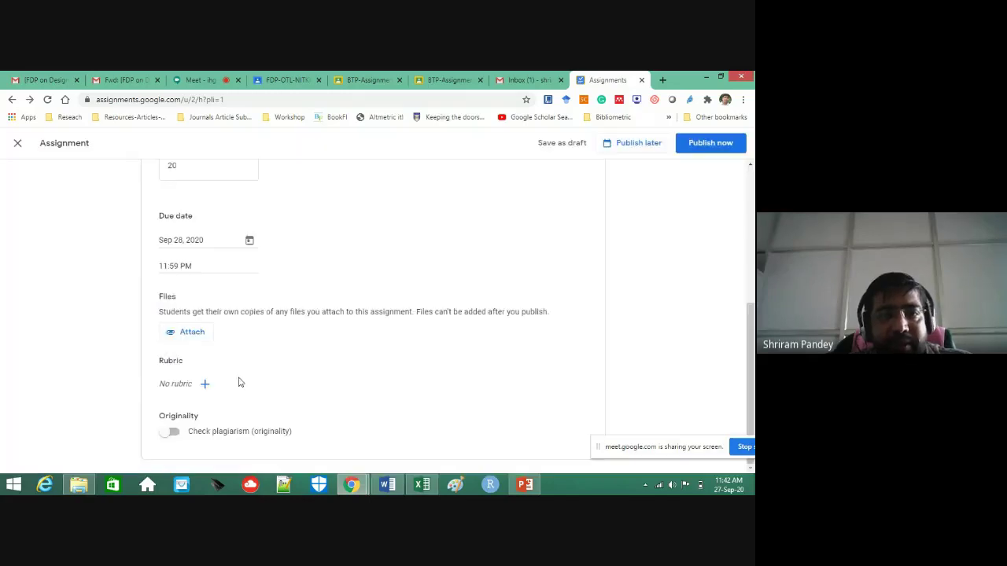
{"action": "left_click", "coordinate": [202, 386]}
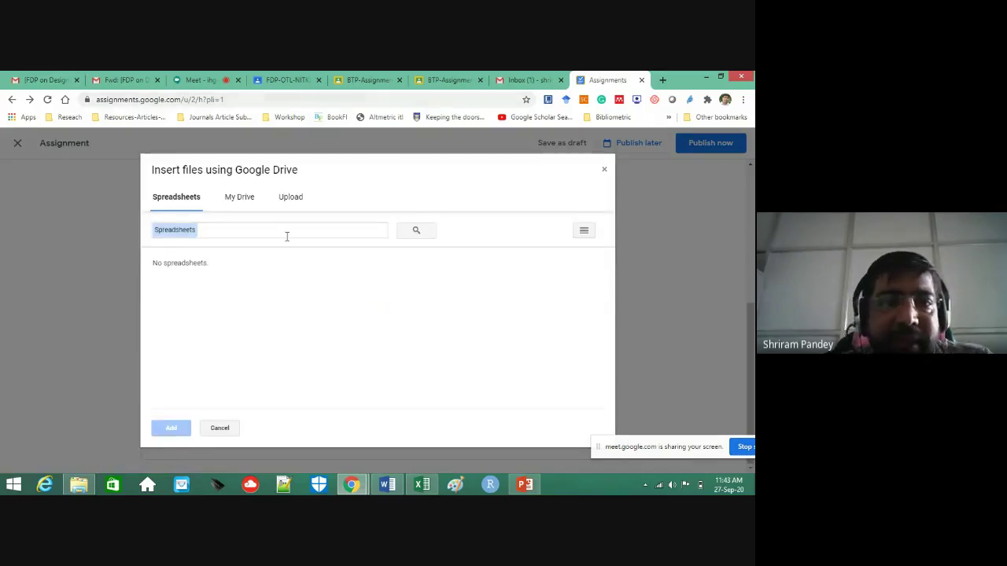
{"action": "left_click", "coordinate": [286, 200]}
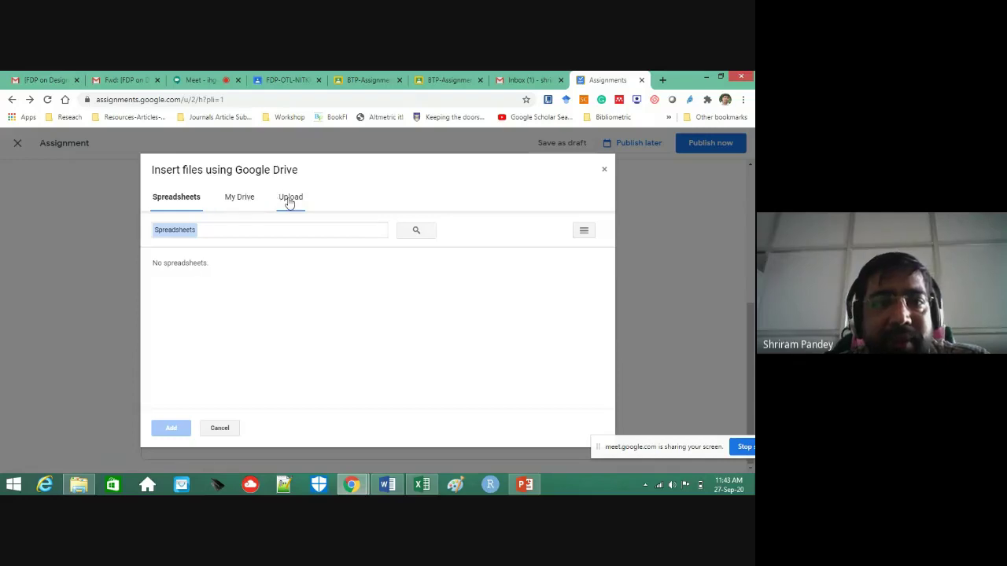
Switch to the FDP-OTL-NITKKR class in Google Classroom and review the rubric criteria of BTP-Assignment under E-Assessment.
{"action": "left_click", "coordinate": [282, 81]}
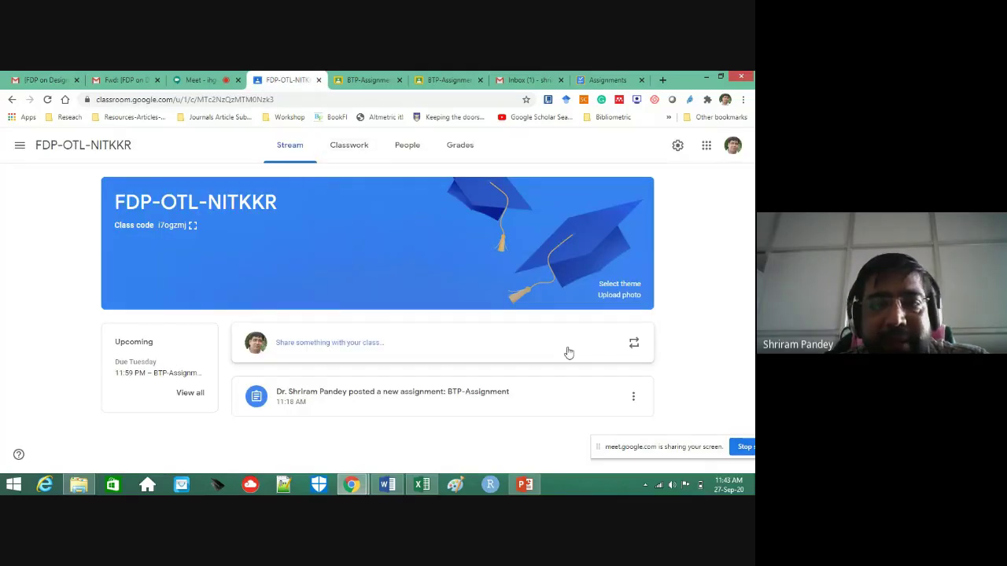
{"action": "left_click", "coordinate": [365, 148]}
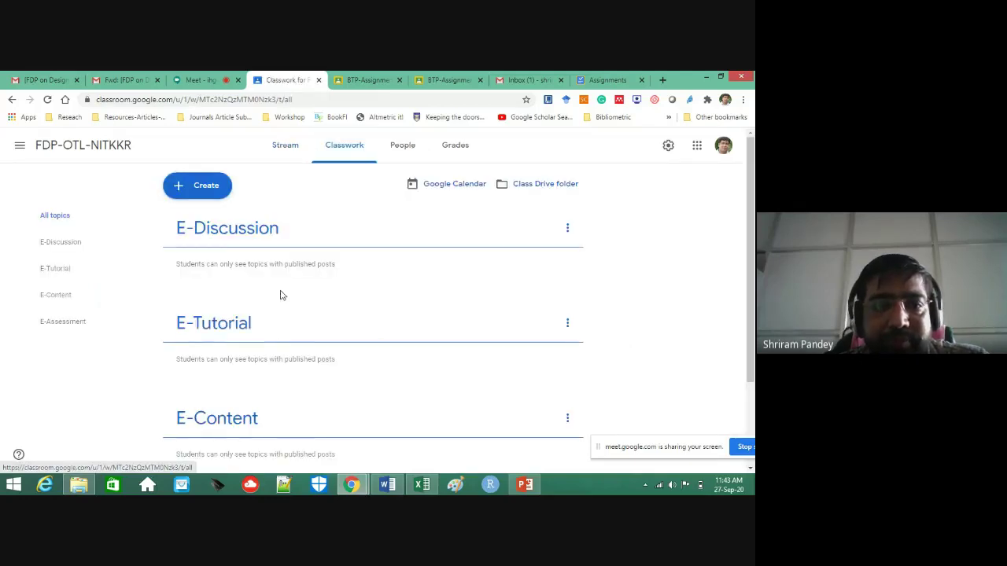
{"action": "scroll", "coordinate": [236, 425], "scroll_direction": "down", "scroll_amount": 2}
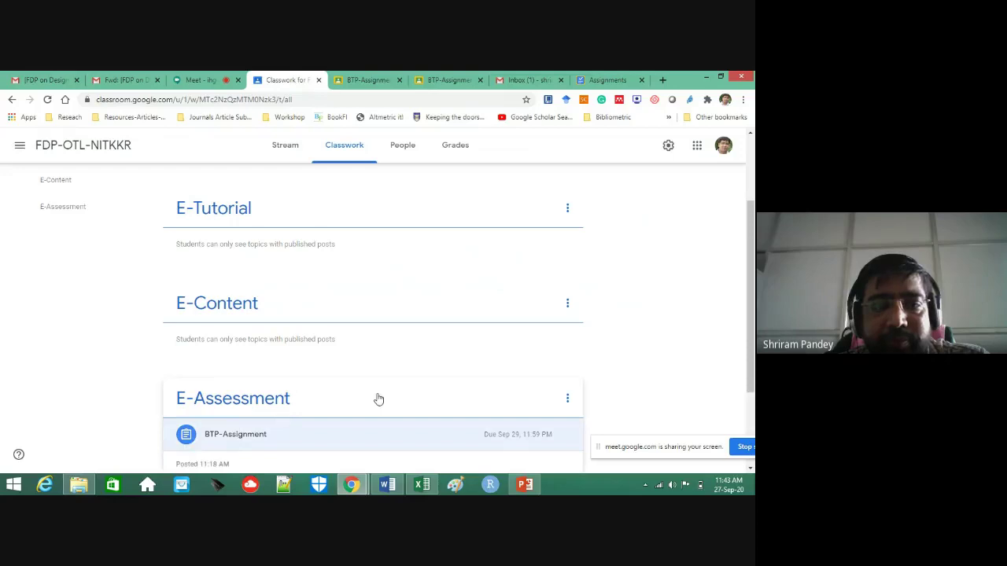
{"action": "left_click", "coordinate": [253, 400]}
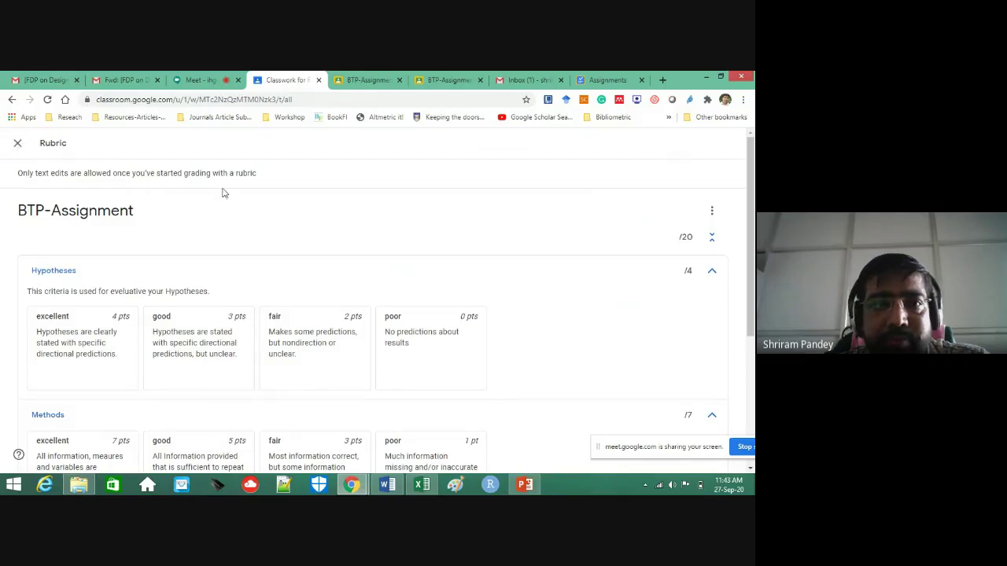
{"action": "scroll", "coordinate": [299, 309], "scroll_direction": "down", "scroll_amount": 3}
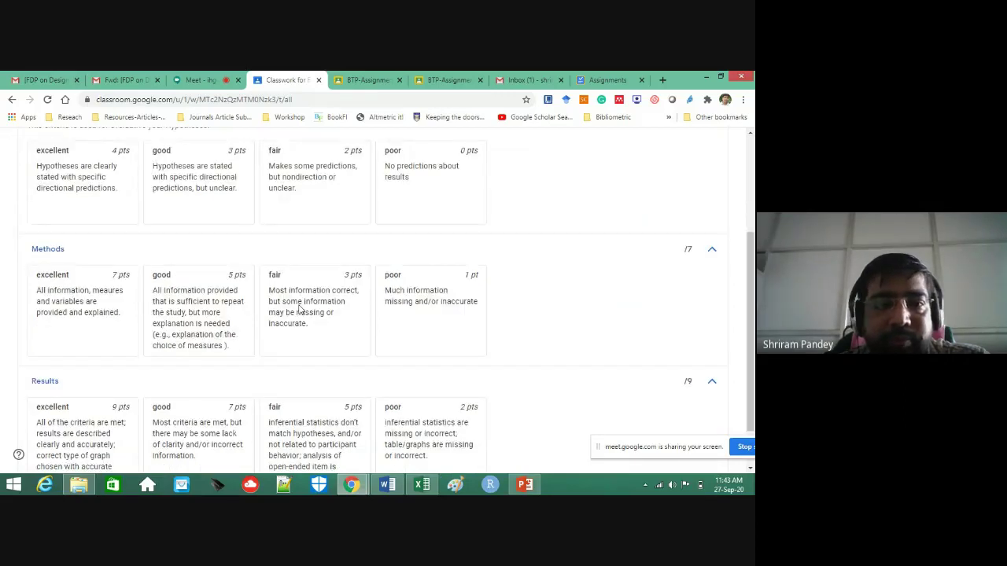
{"action": "scroll", "coordinate": [299, 309], "scroll_direction": "up", "scroll_amount": 3}
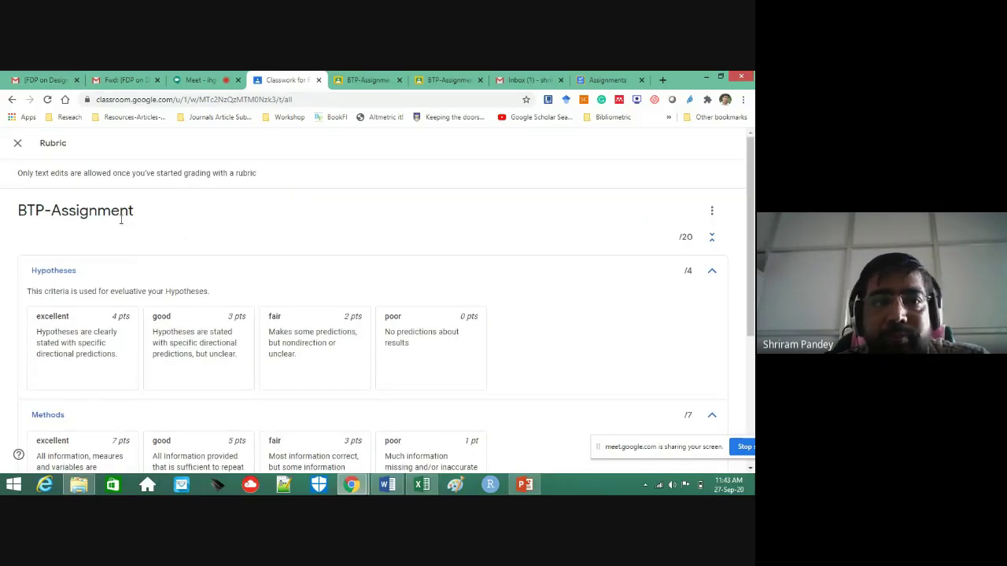
Export the BTP-Assignment rubric to Sheets and open the exported spreadsheet.
{"action": "left_click", "coordinate": [712, 212]}
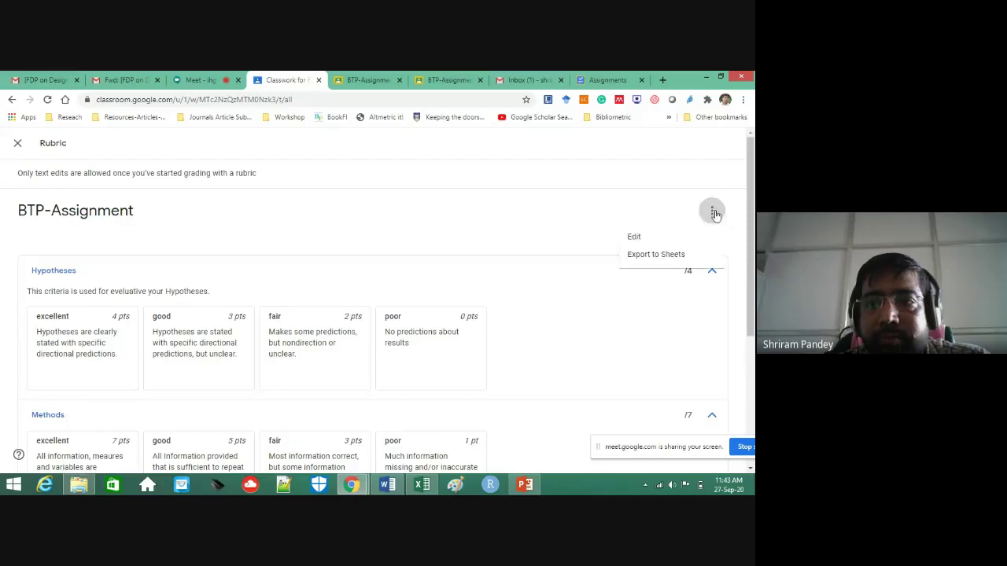
{"action": "left_click", "coordinate": [652, 254]}
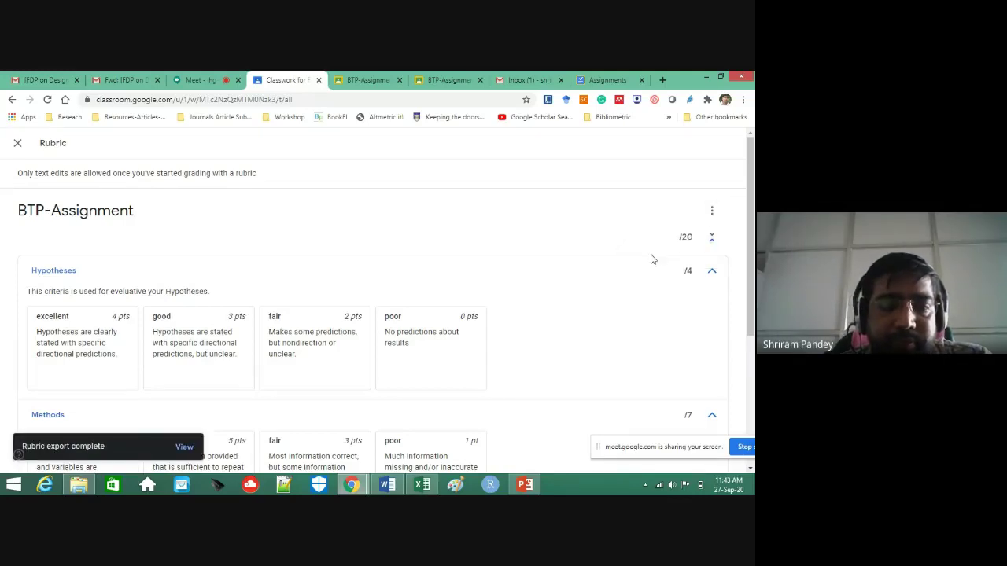
{"action": "left_click", "coordinate": [184, 447]}
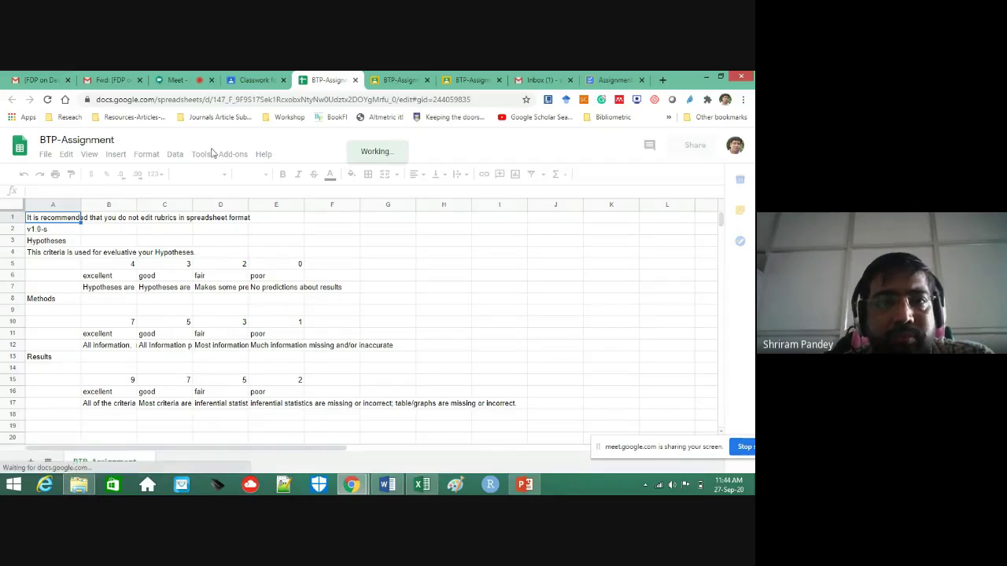
Download the BTP-Assignment rubric spreadsheet in Microsoft Excel (.xlsx) format.
{"action": "left_click", "coordinate": [202, 155]}
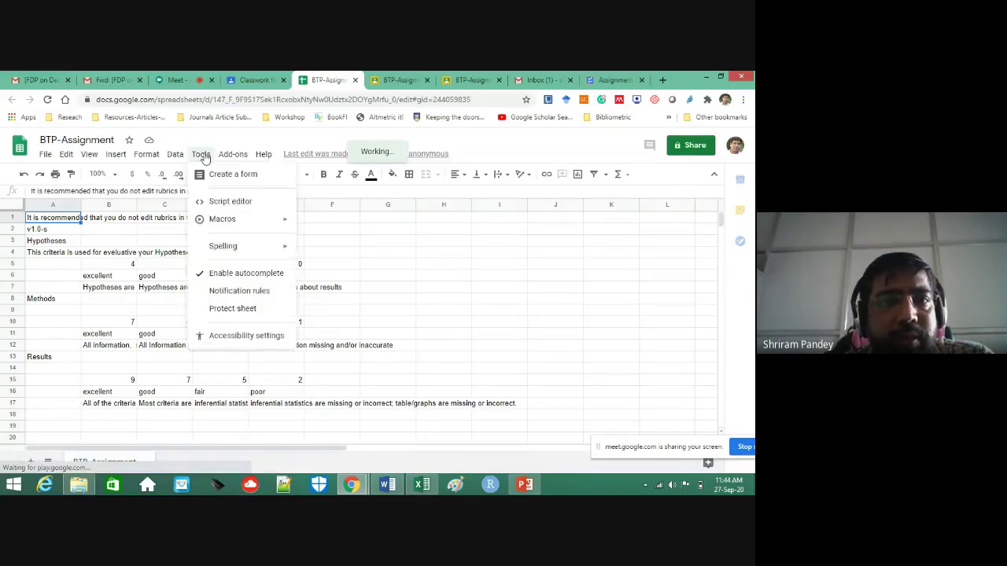
{"action": "mouse_move", "coordinate": [174, 154]}
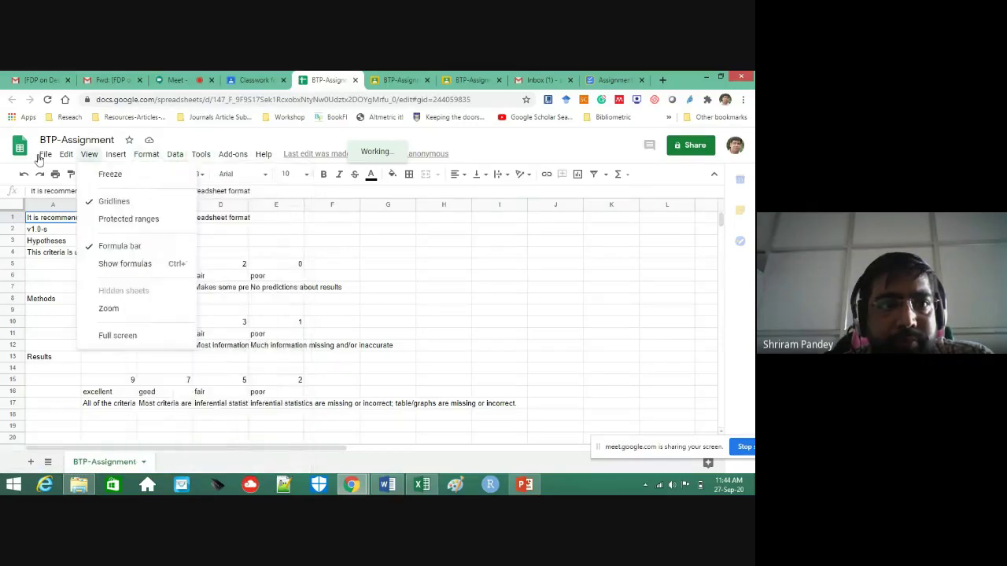
{"action": "mouse_move", "coordinate": [44, 156]}
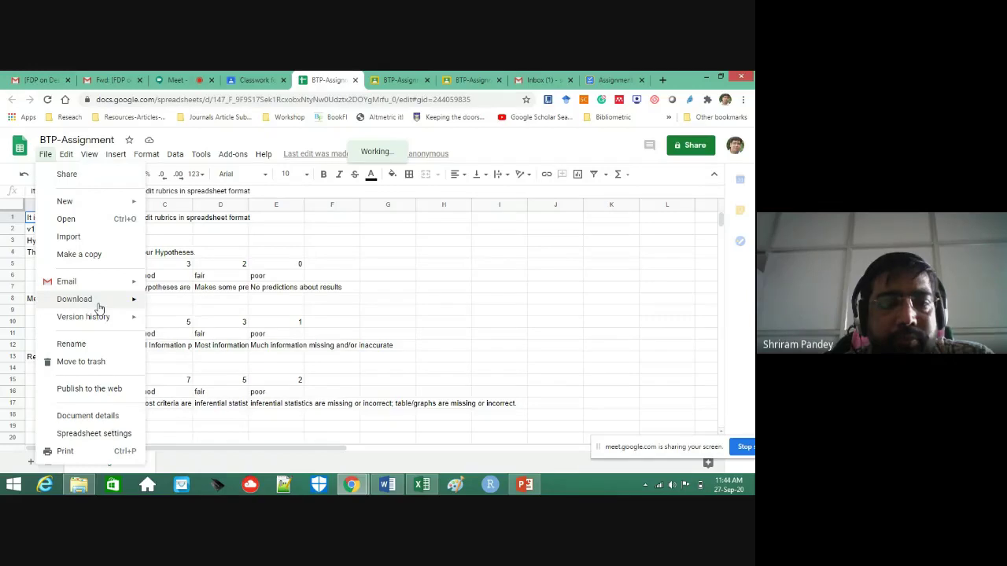
{"action": "left_click", "coordinate": [100, 306]}
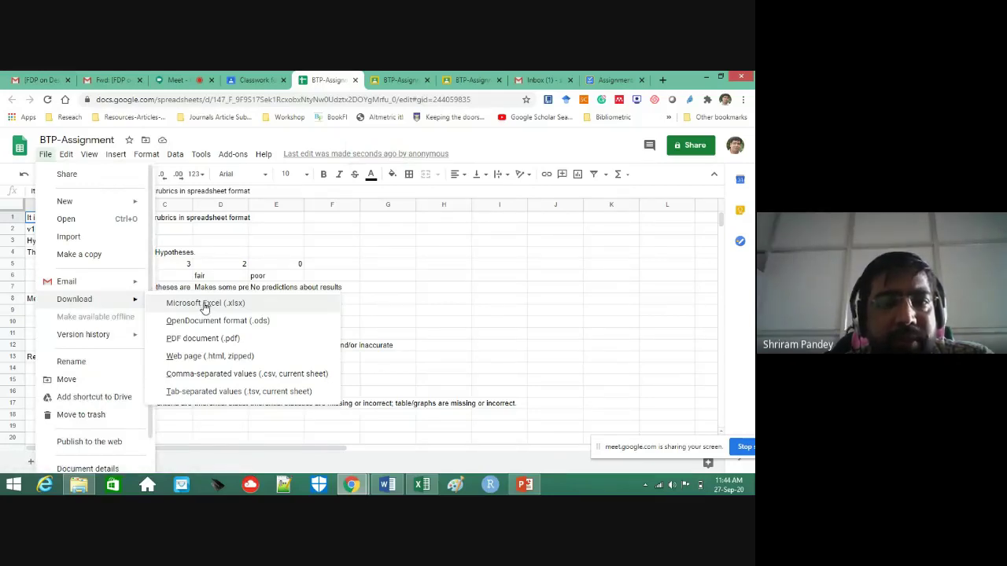
{"action": "left_click", "coordinate": [205, 305]}
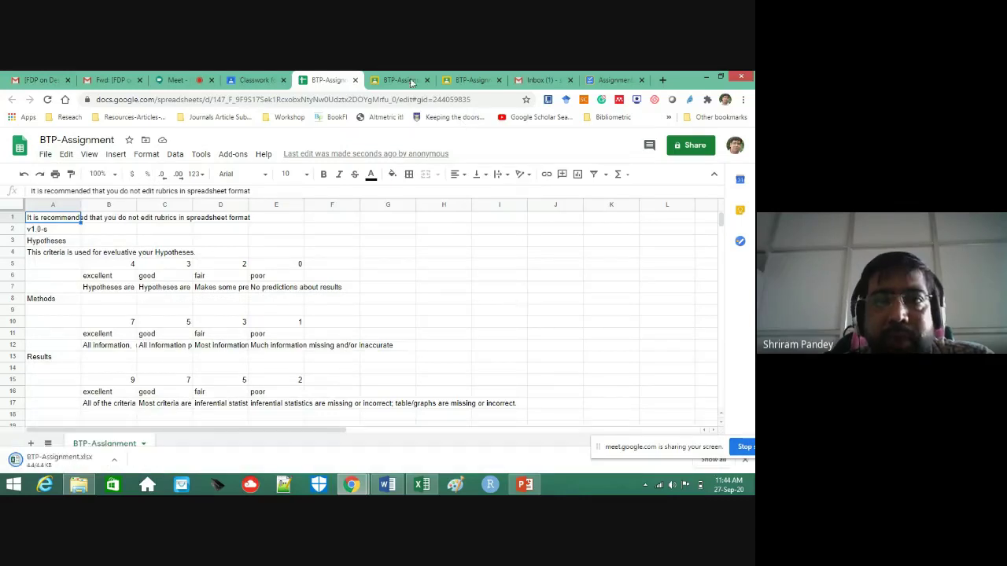
Close the BTP-Assignment student grading page, discarding unsaved changes, and return to the rubric file upload in Google Assignments.
{"action": "left_click", "coordinate": [411, 81]}
{"action": "left_click", "coordinate": [486, 81]}
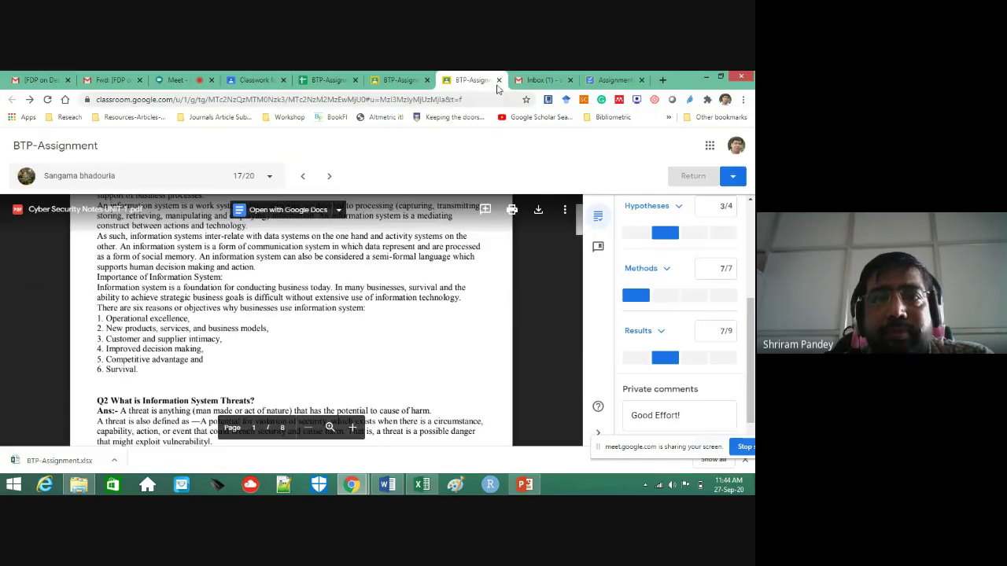
{"action": "left_click", "coordinate": [499, 80]}
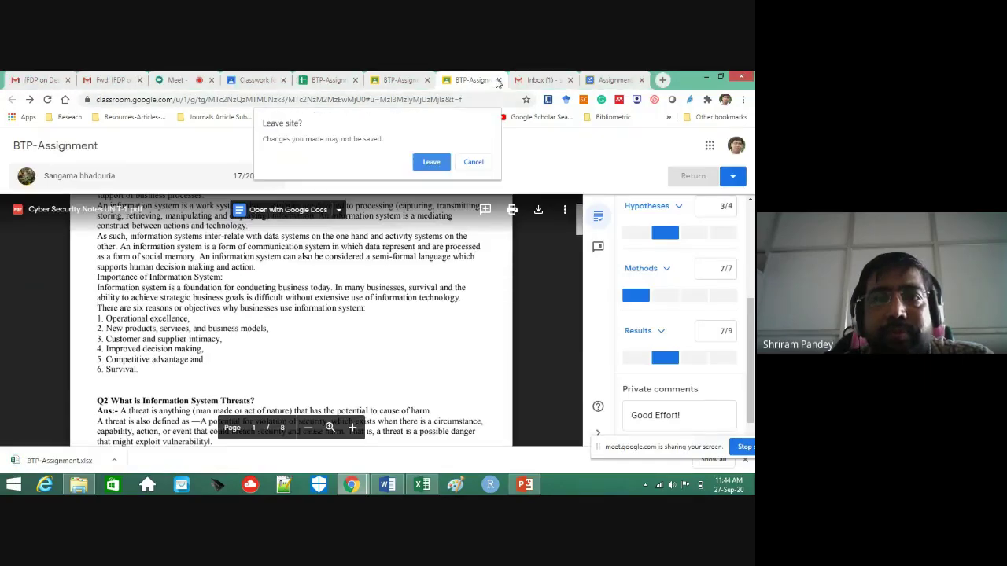
{"action": "left_click", "coordinate": [431, 162]}
{"action": "left_click", "coordinate": [596, 81]}
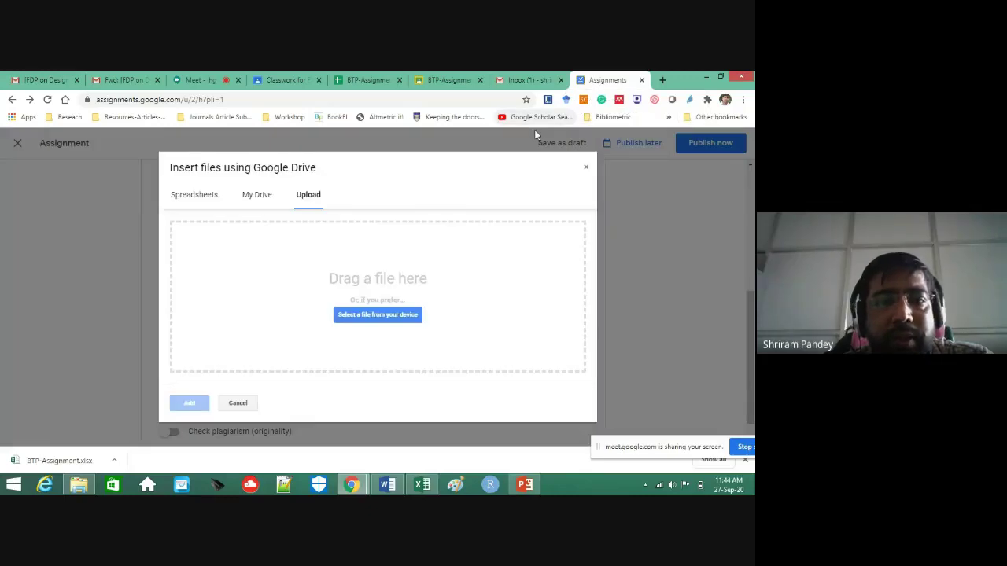
Try to import the rubric by uploading BTP-Assignment.xlsx from the Downloads folder.
{"action": "left_click", "coordinate": [374, 317]}
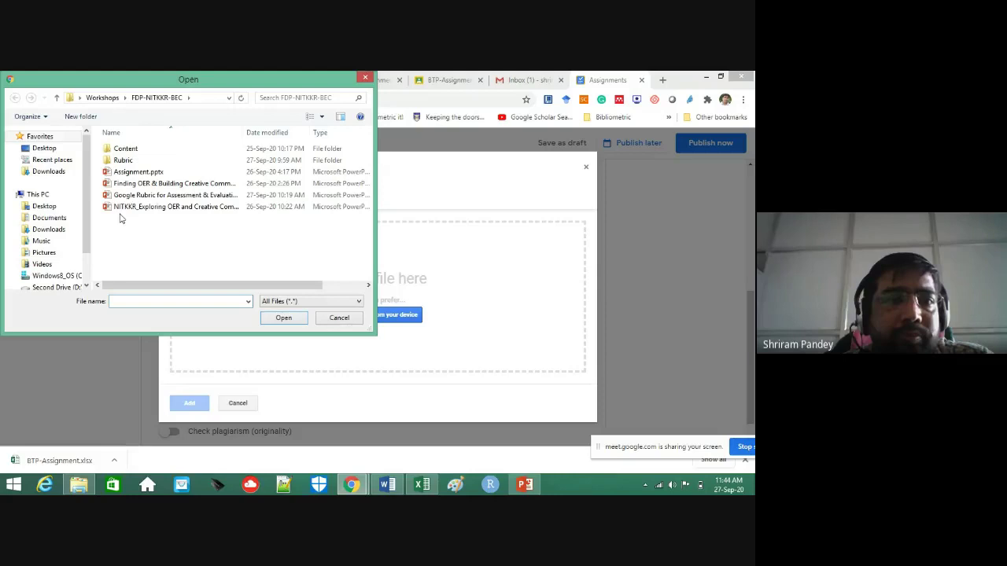
{"action": "left_click", "coordinate": [49, 171]}
{"action": "left_click", "coordinate": [137, 149]}
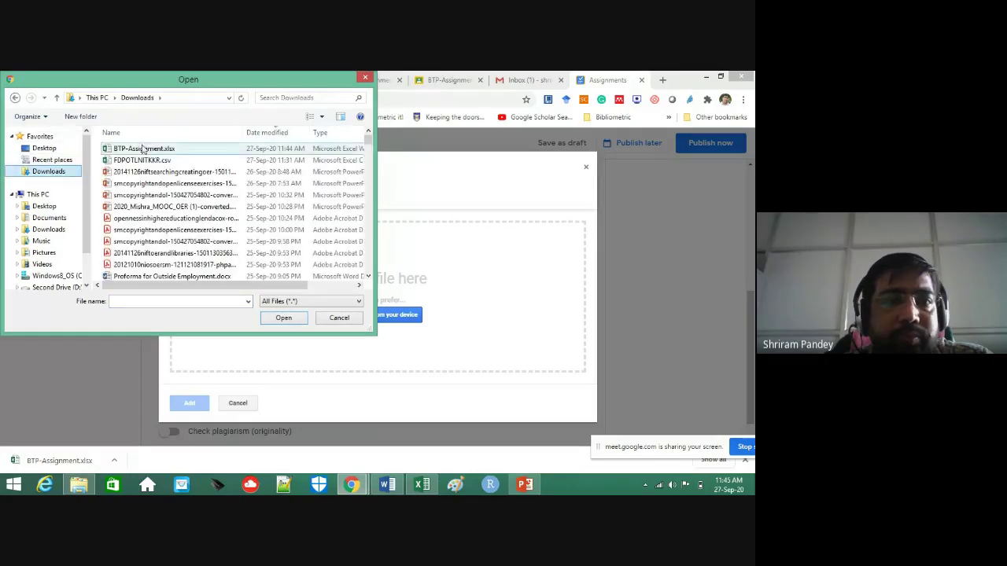
{"action": "left_click", "coordinate": [275, 318]}
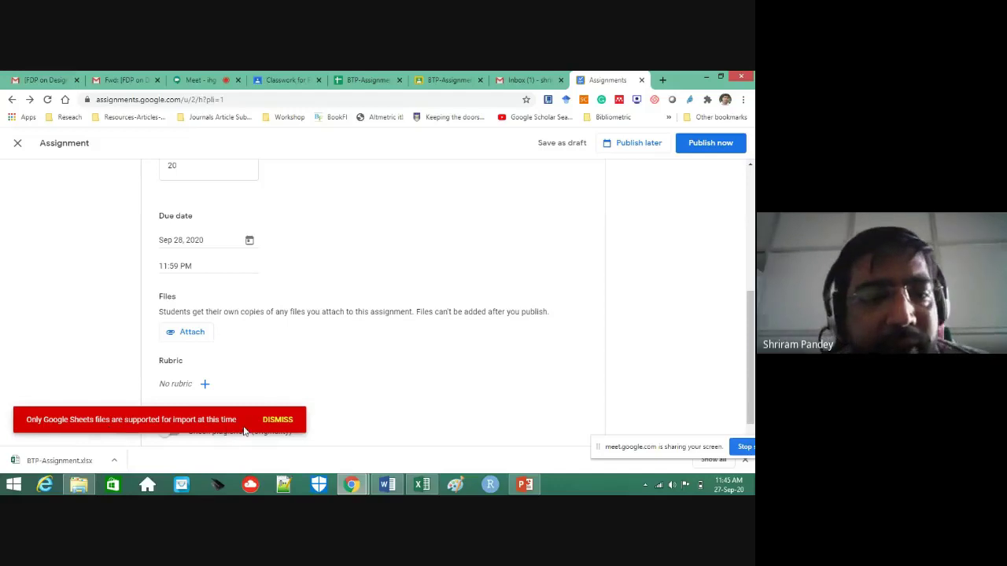
{"action": "left_click", "coordinate": [284, 417]}
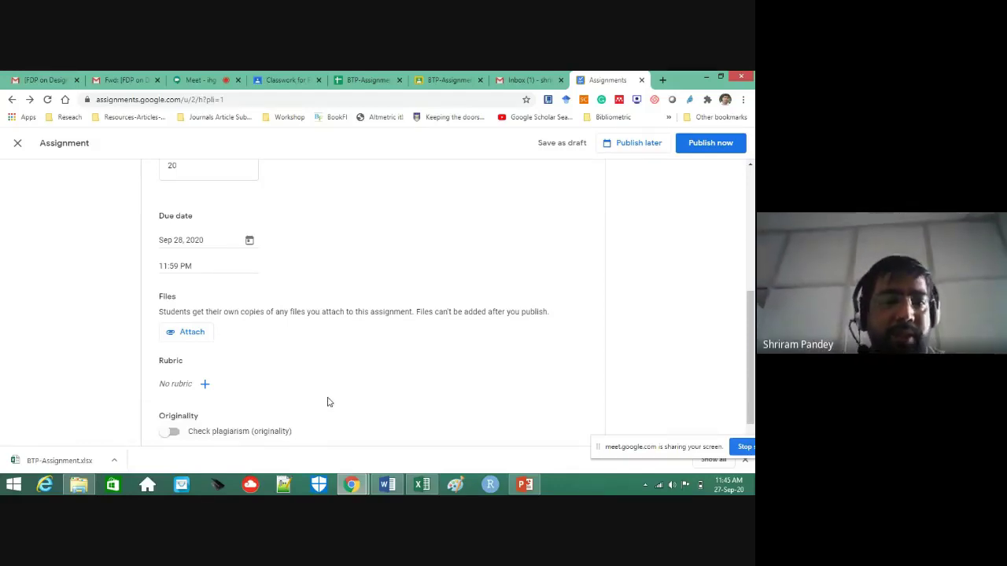
Return to the BTP-Assignment rubric spreadsheet and download its current sheet as comma-separated values (.csv).
{"action": "left_click", "coordinate": [348, 81]}
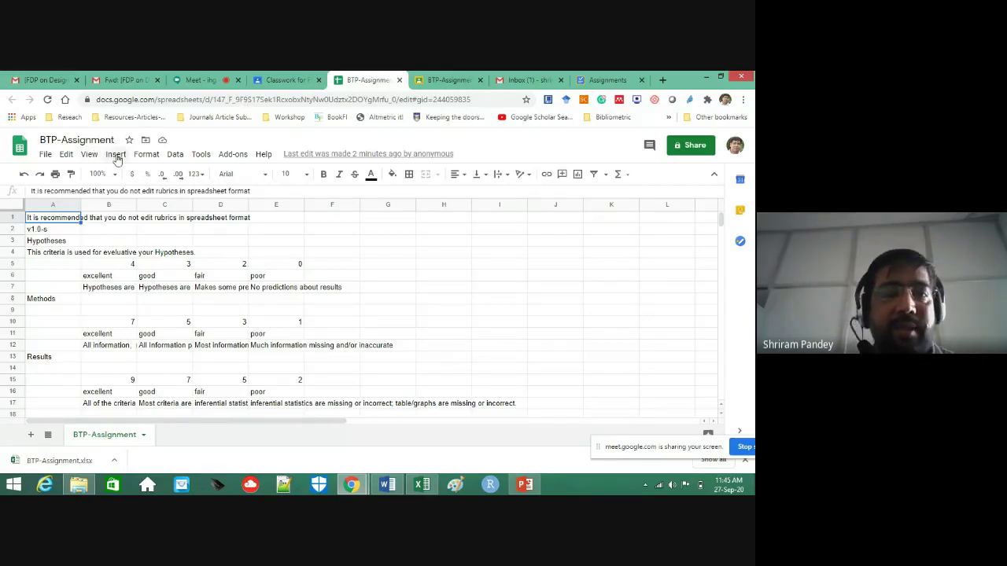
{"action": "left_click", "coordinate": [115, 155]}
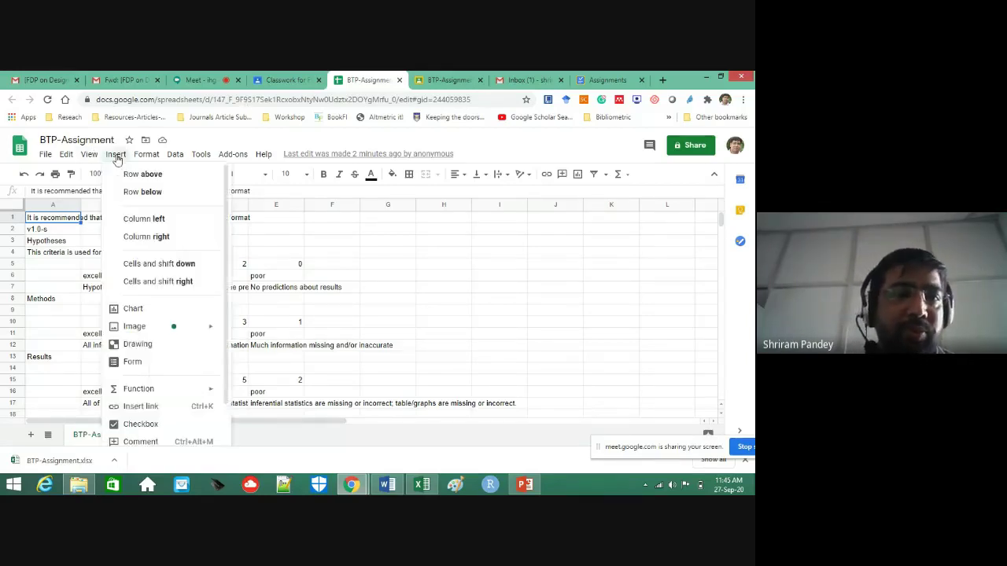
{"action": "mouse_move", "coordinate": [46, 154]}
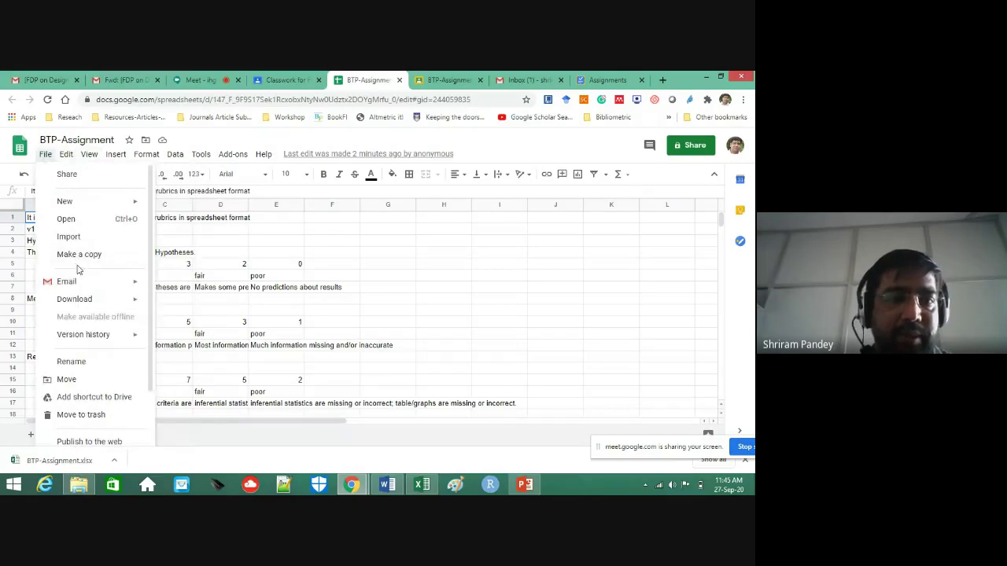
{"action": "mouse_move", "coordinate": [98, 305]}
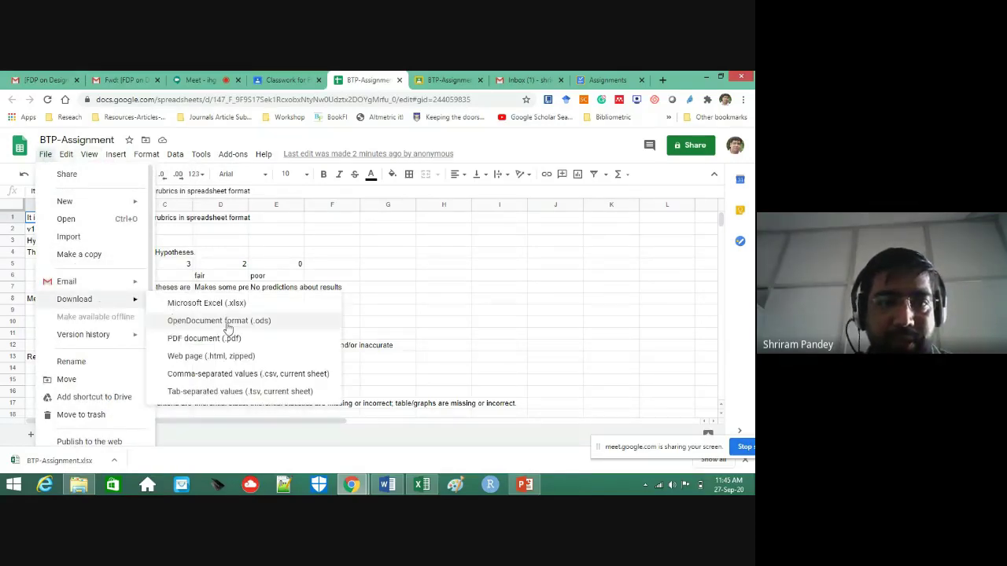
{"action": "left_click", "coordinate": [227, 378]}
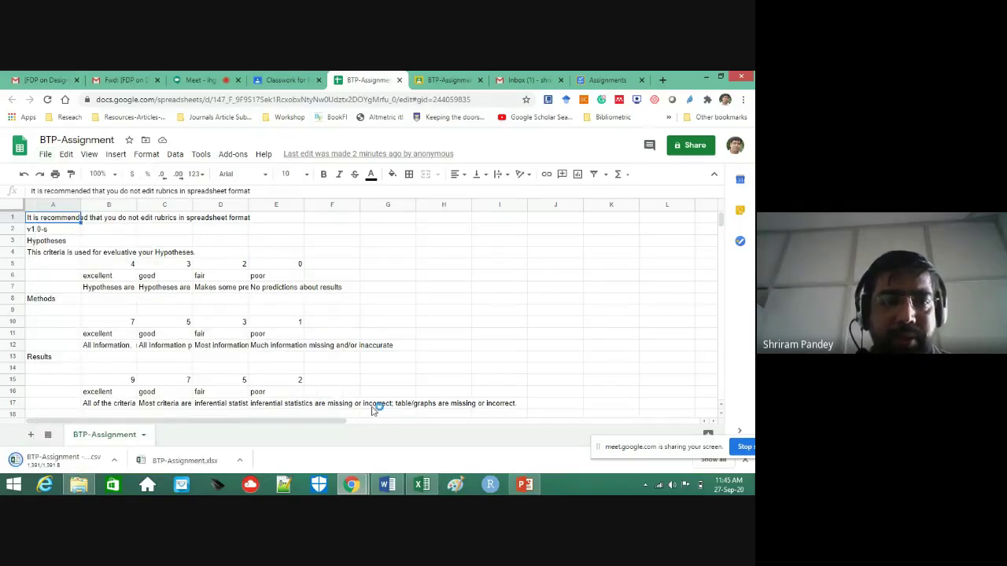
Switch back to Google Assignments and try to import the rubric from the BTP-Assignment Excel file stored in Drive.
{"action": "left_click", "coordinate": [450, 79]}
{"action": "key", "text": "ctrl+Tab"}
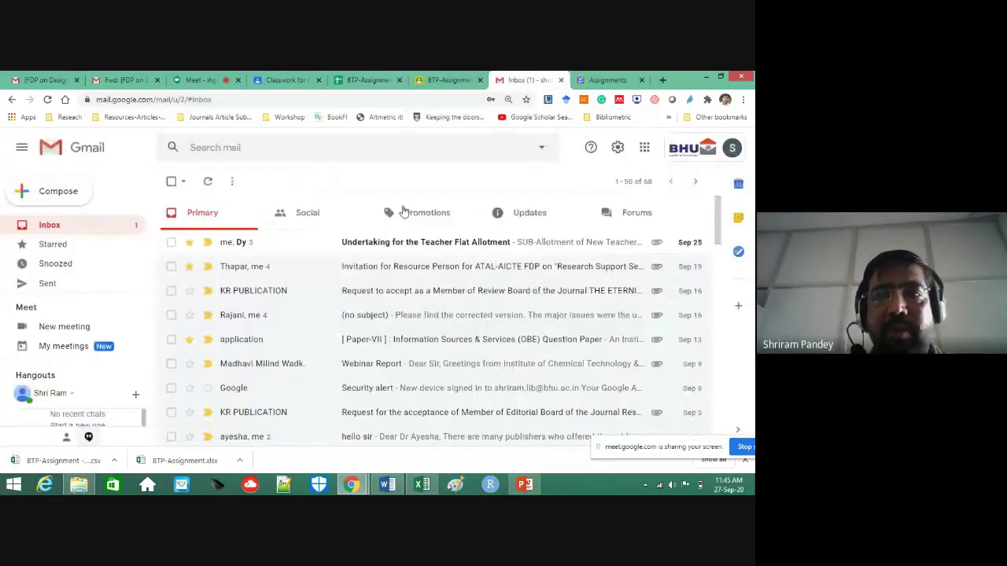
{"action": "left_click", "coordinate": [611, 79]}
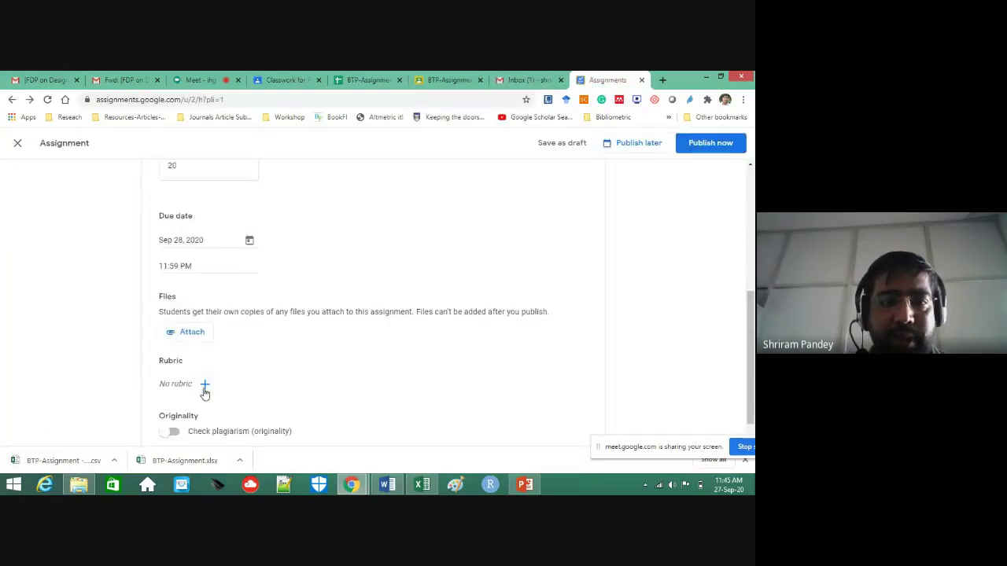
{"action": "left_click", "coordinate": [205, 387]}
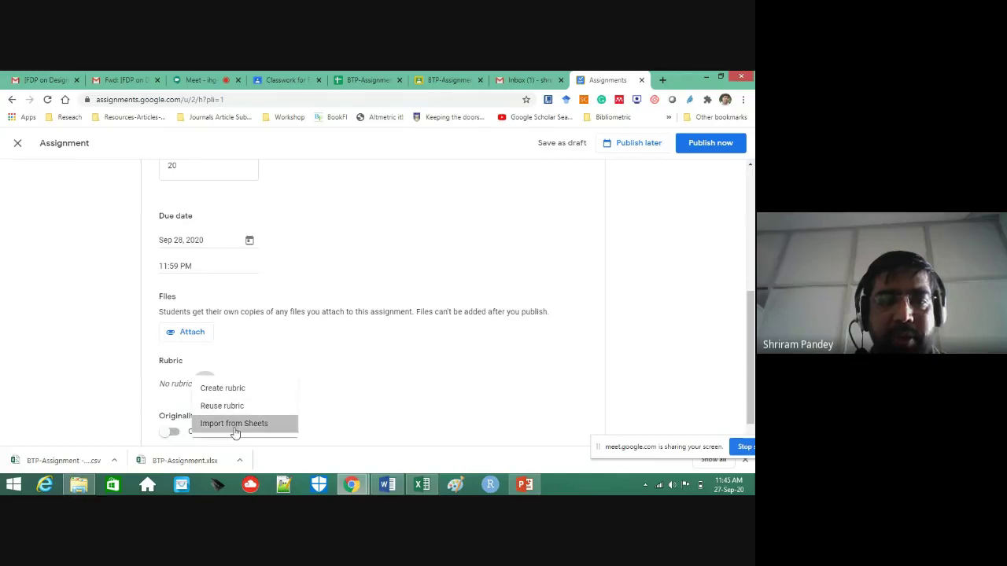
{"action": "left_click", "coordinate": [234, 424]}
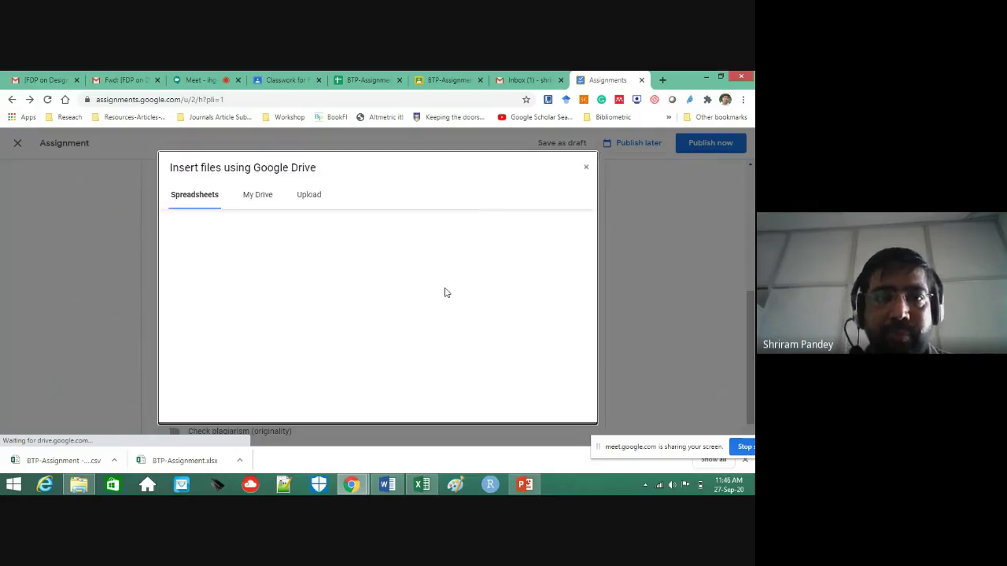
{"action": "left_click", "coordinate": [310, 202]}
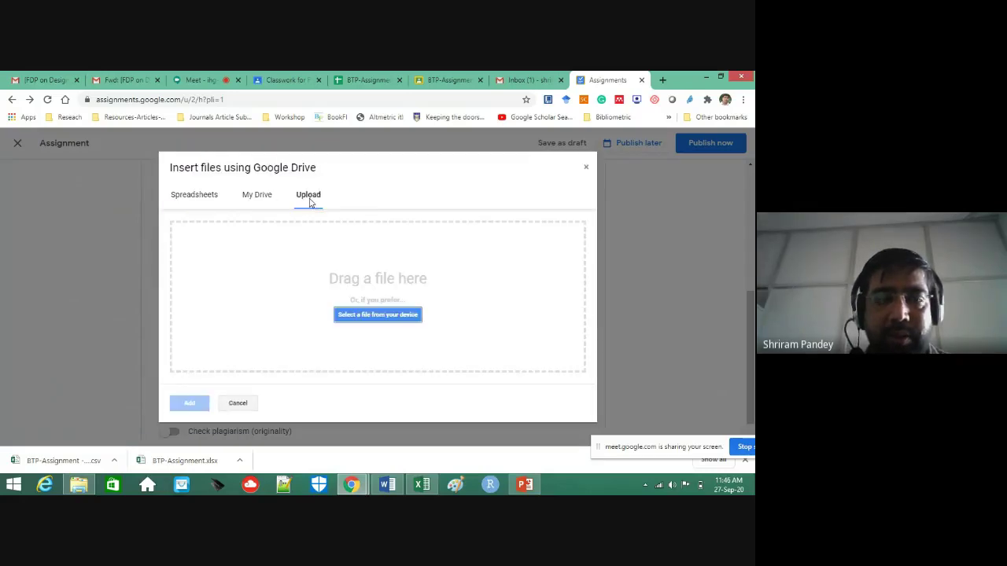
{"action": "left_click", "coordinate": [199, 197]}
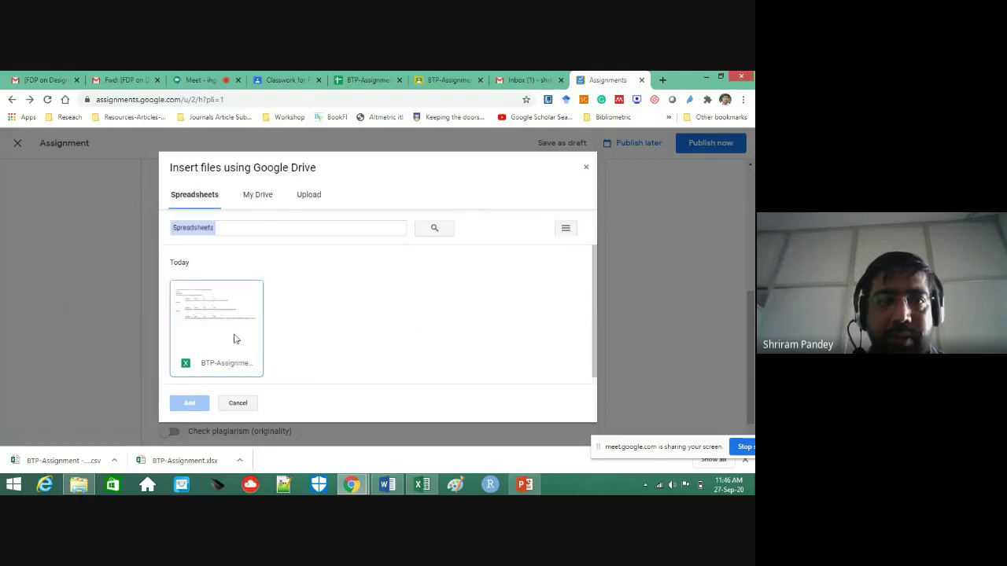
{"action": "left_click", "coordinate": [206, 370]}
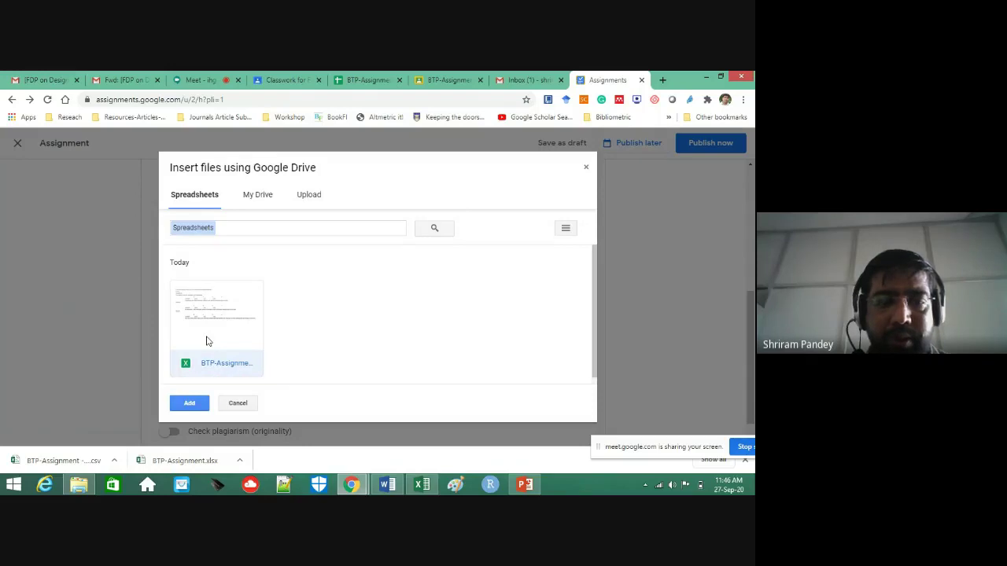
{"action": "left_click", "coordinate": [191, 404]}
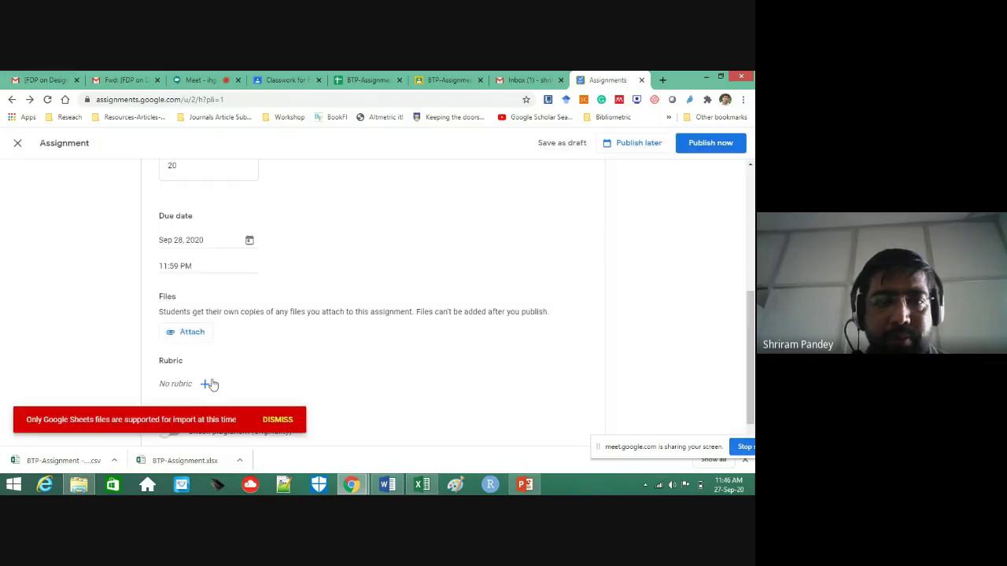
Try to import the rubric by uploading "BTP-Assignment - BTP-Assignment.csv" from the Downloads folder.
{"action": "left_click", "coordinate": [204, 384]}
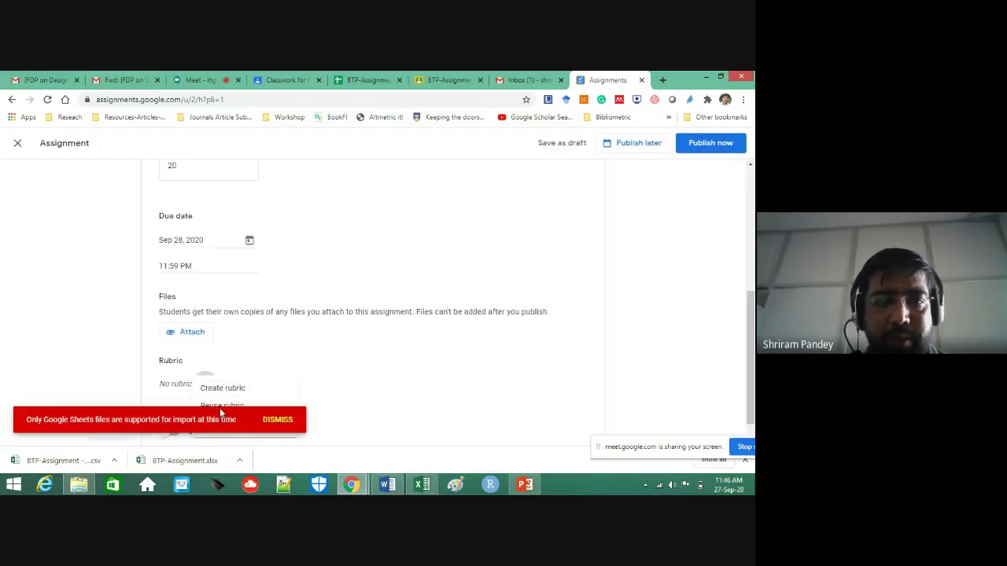
{"action": "left_click", "coordinate": [377, 387]}
{"action": "scroll", "coordinate": [377, 387], "scroll_direction": "down", "scroll_amount": 1}
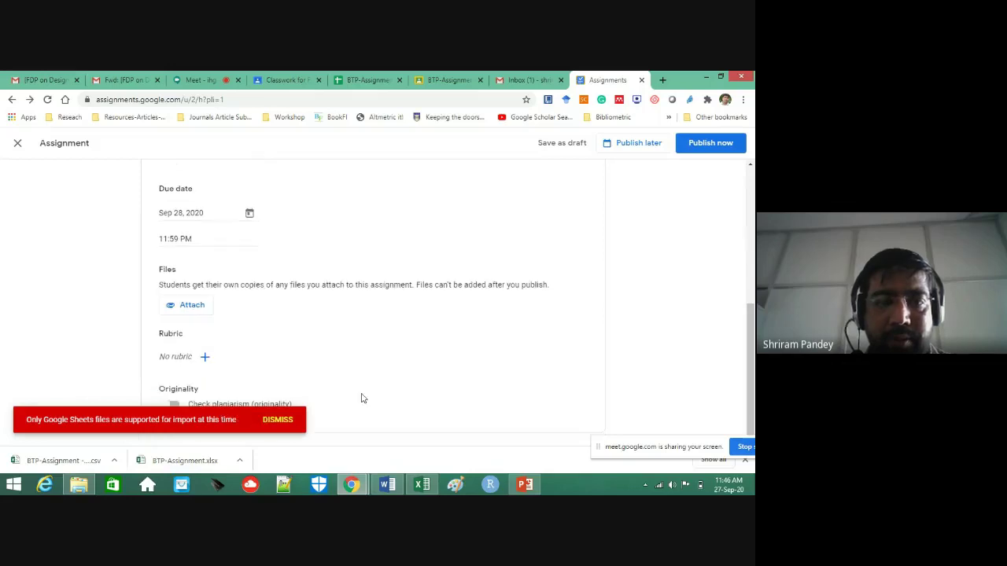
{"action": "left_click", "coordinate": [204, 357]}
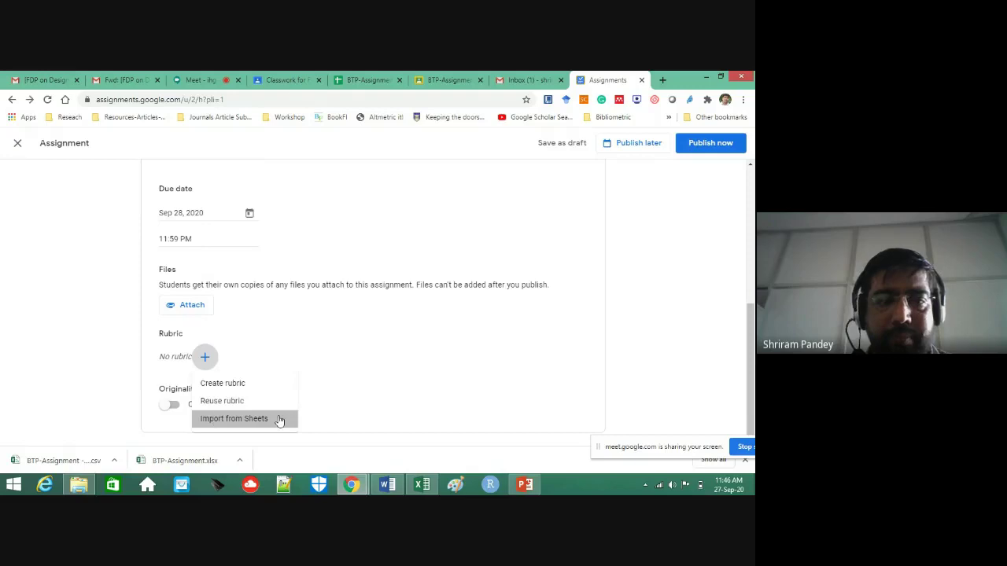
{"action": "left_click", "coordinate": [278, 419]}
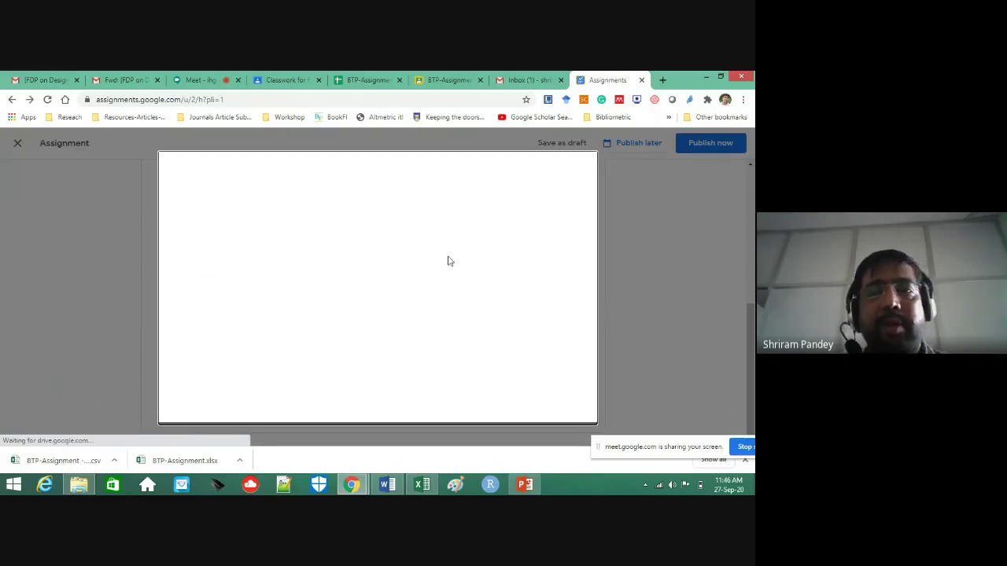
{"action": "left_click", "coordinate": [307, 197]}
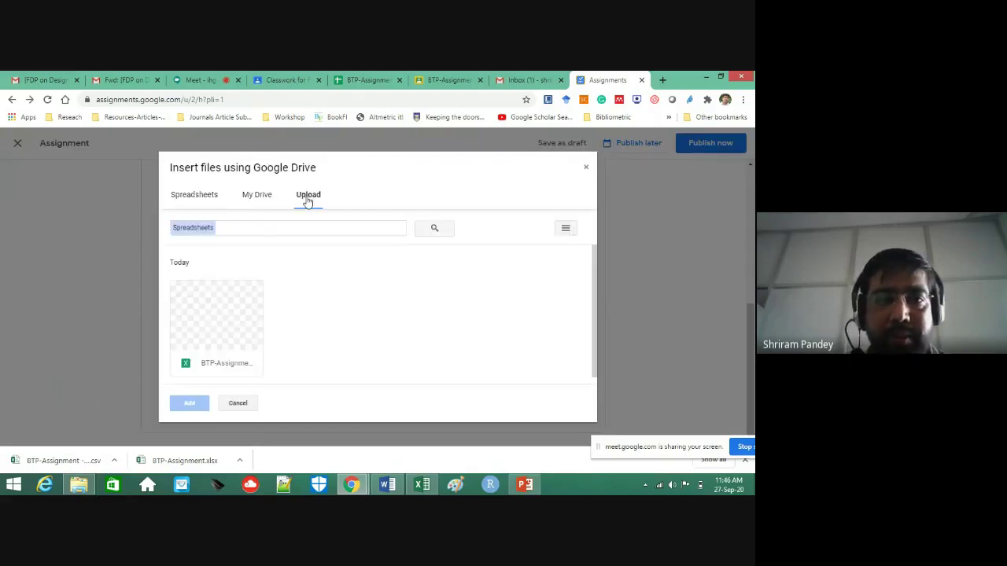
{"action": "left_click", "coordinate": [368, 317]}
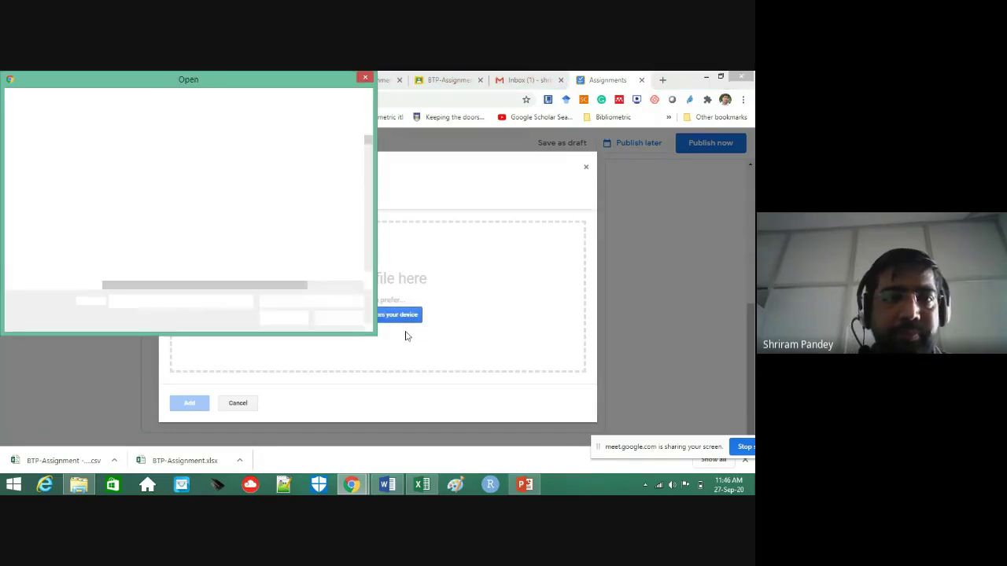
{"action": "left_click", "coordinate": [154, 150]}
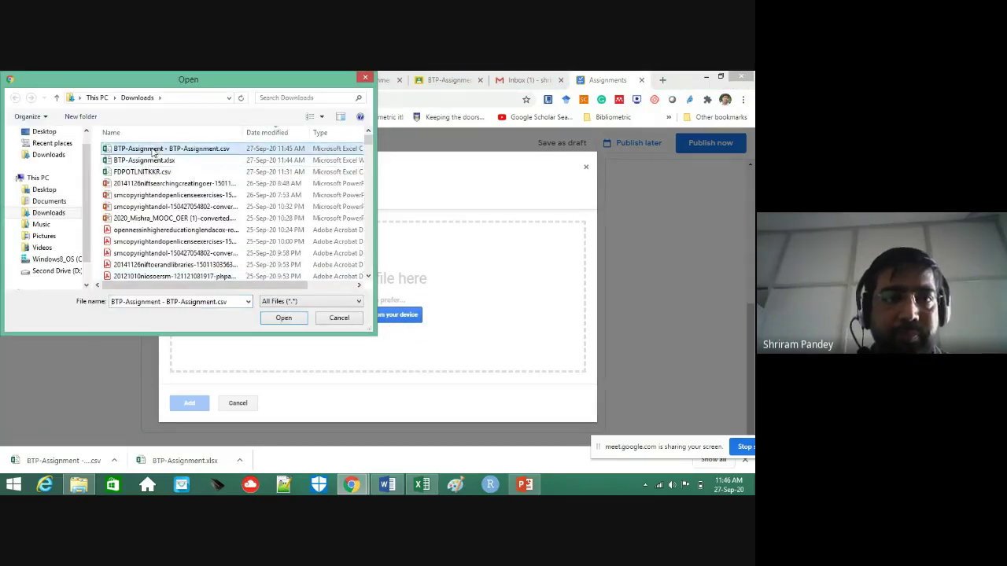
{"action": "left_click", "coordinate": [283, 318]}
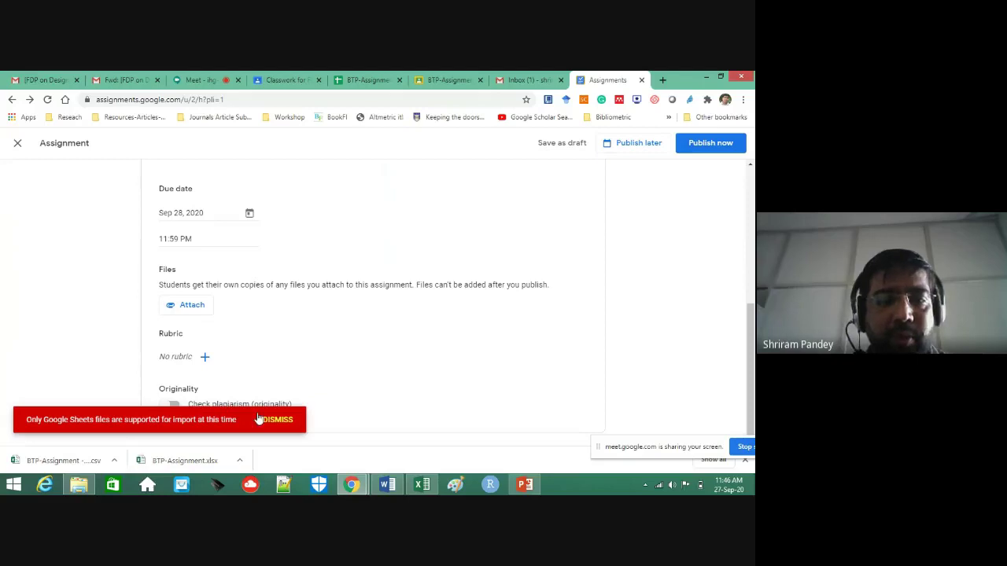
{"action": "left_click", "coordinate": [288, 423]}
Switch to the Gmail account used for Google Assignments and open Google Sheets from there.
{"action": "scroll", "coordinate": [377, 377], "scroll_direction": "up", "scroll_amount": 10}
{"action": "scroll", "coordinate": [384, 359], "scroll_direction": "up", "scroll_amount": 1}
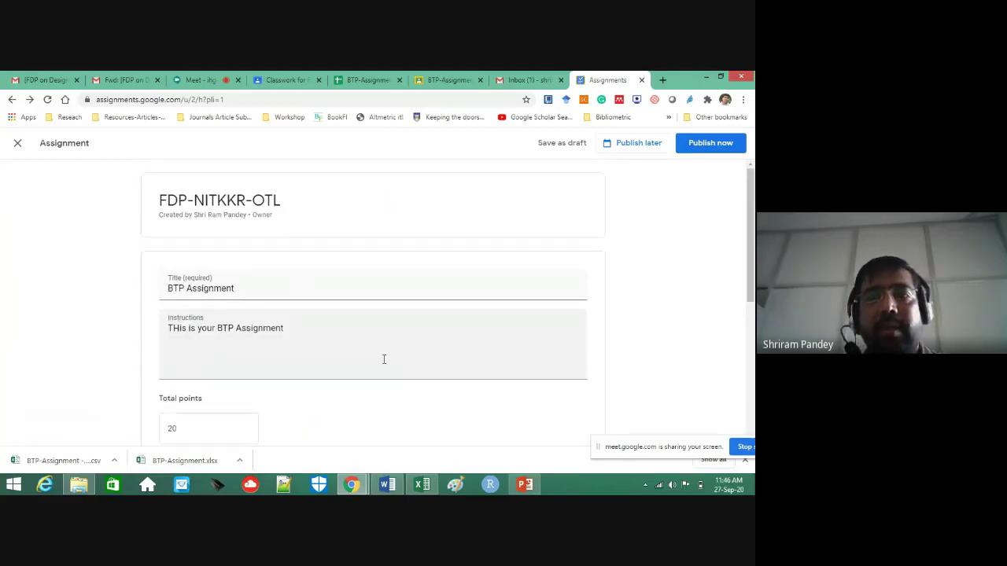
{"action": "left_click", "coordinate": [529, 80]}
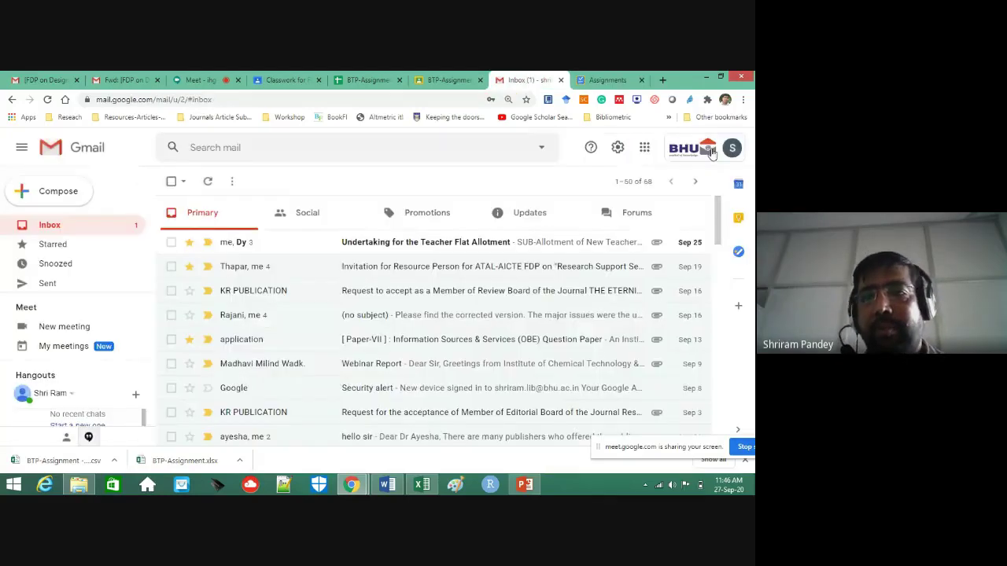
{"action": "left_click", "coordinate": [642, 148]}
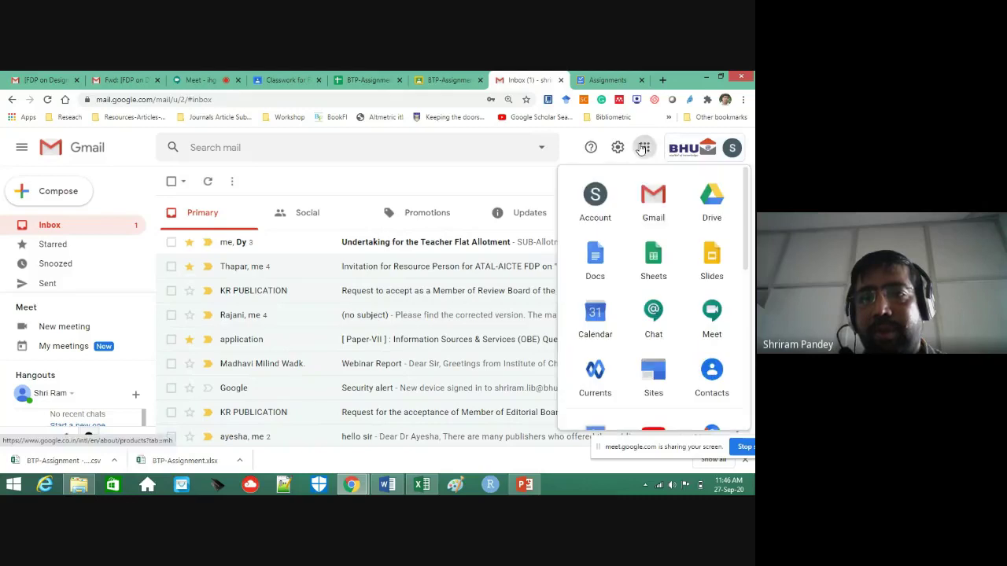
{"action": "left_click", "coordinate": [654, 265]}
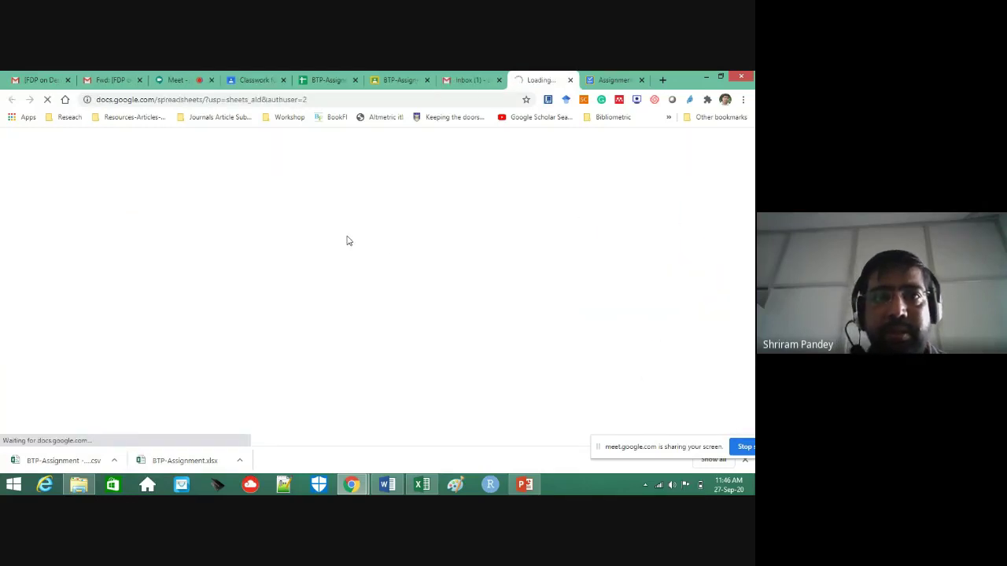